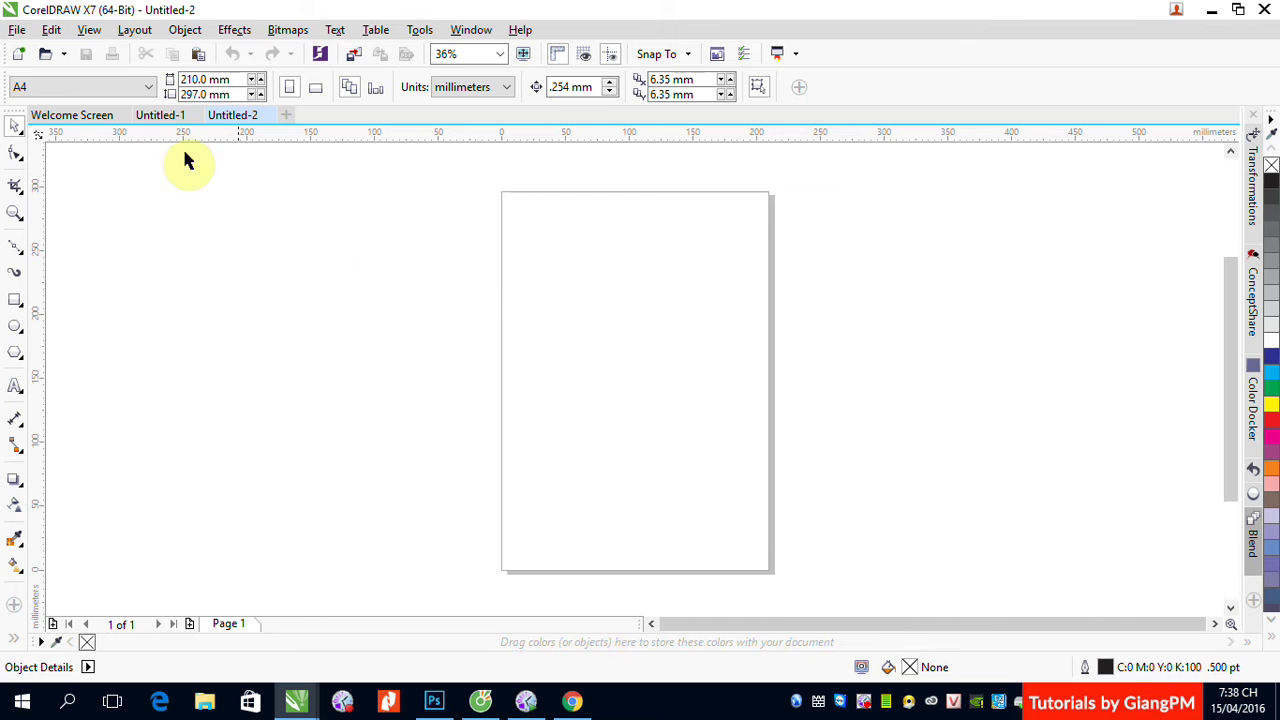
Look at the dolphin drawing in the Untitled-1 document and return to the blank Untitled-2 document.
click(166, 116)
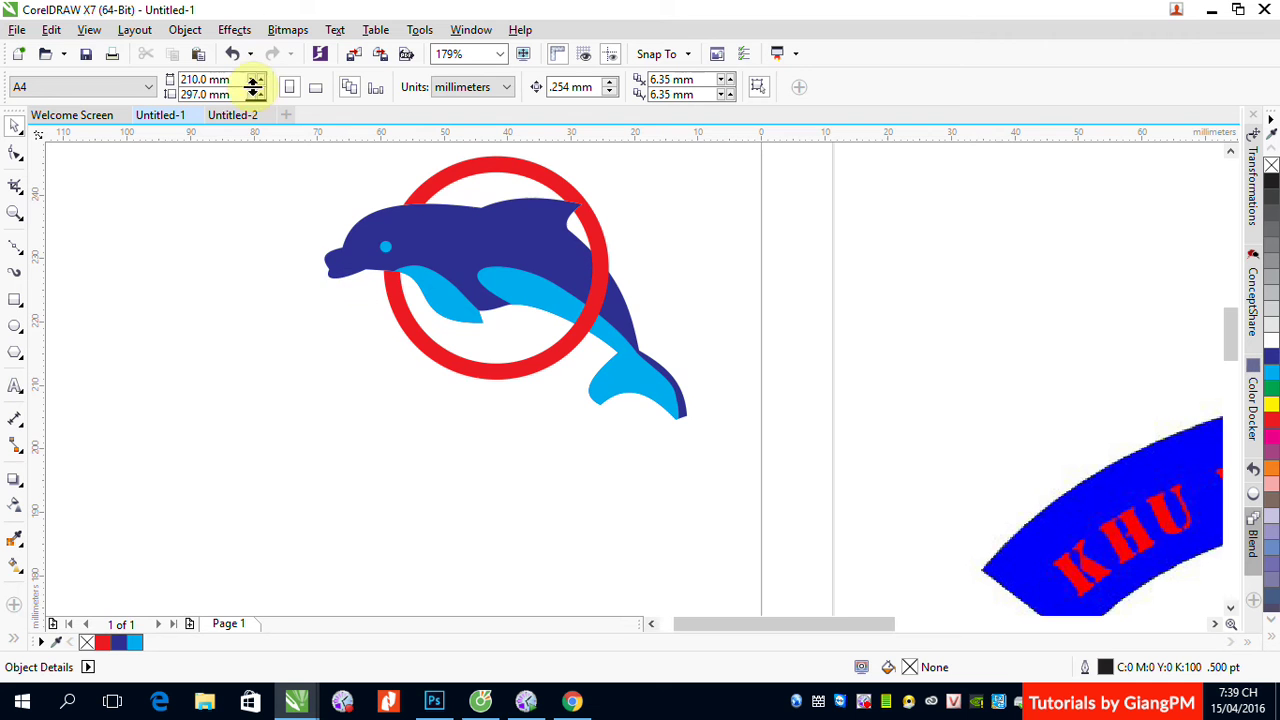
click(246, 116)
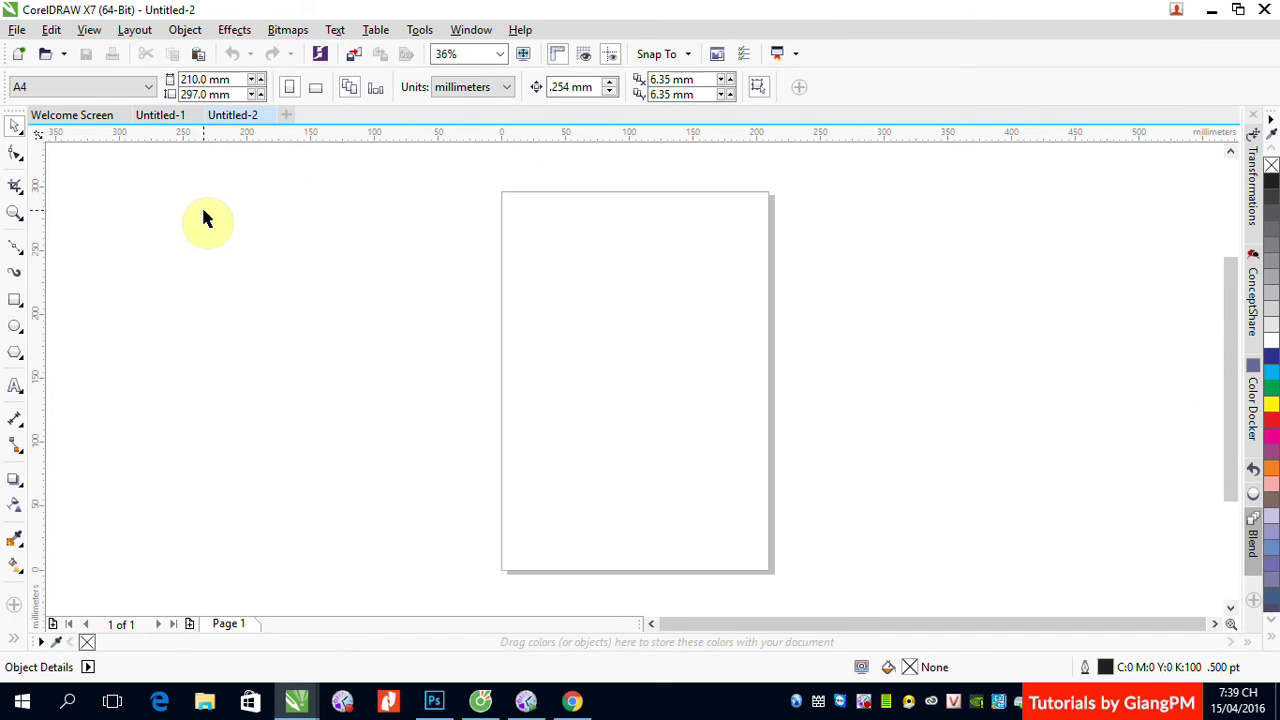
Draw two overlapping rectangles on the page, one about 115 mm square and a lower one about 103 by 117 mm.
click(15, 299)
drag(521, 246, 648, 393)
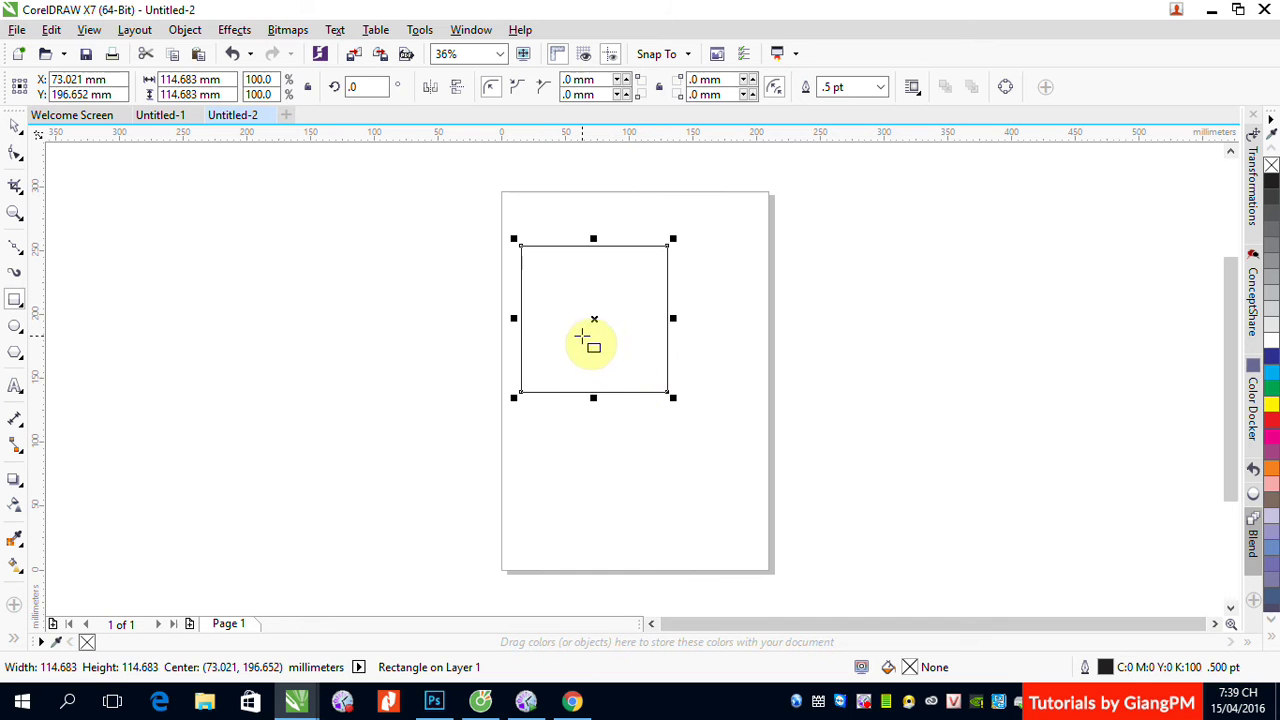
drag(589, 340, 720, 490)
click(15, 127)
click(226, 252)
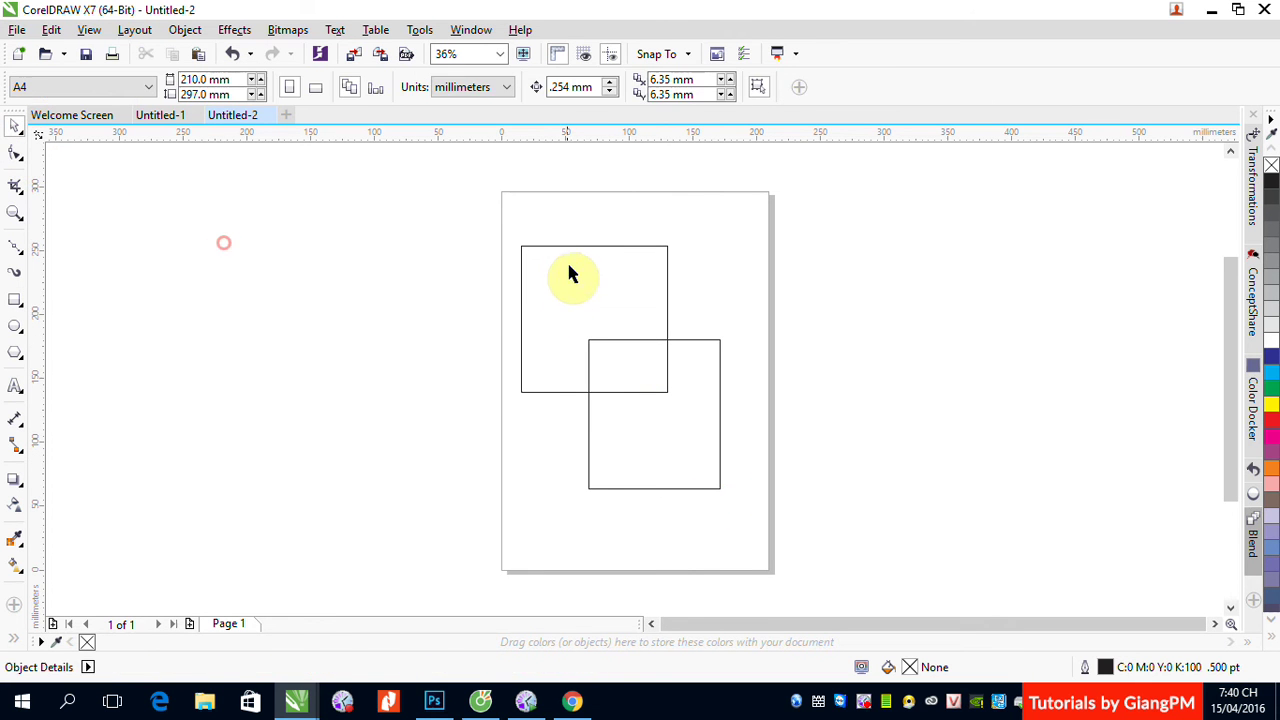
Fill the upper rectangle with red and the lower rectangle with yellow.
click(571, 252)
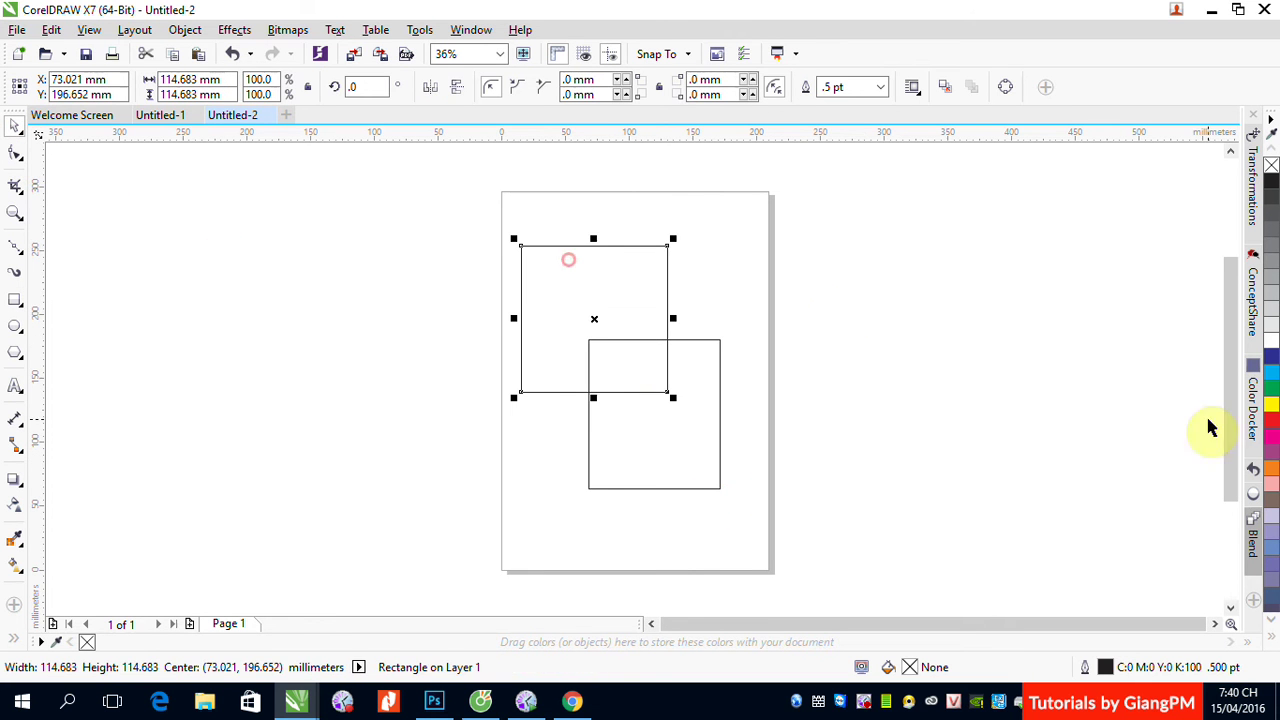
click(720, 457)
click(1272, 407)
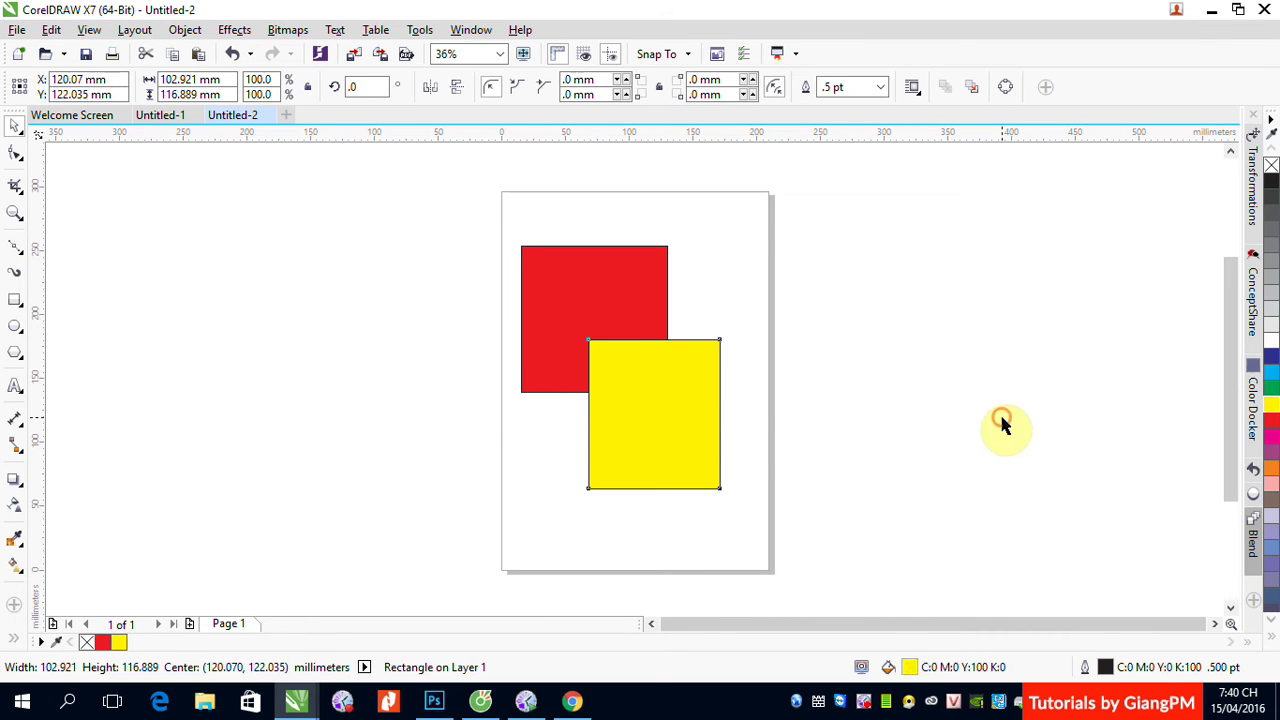
click(1000, 423)
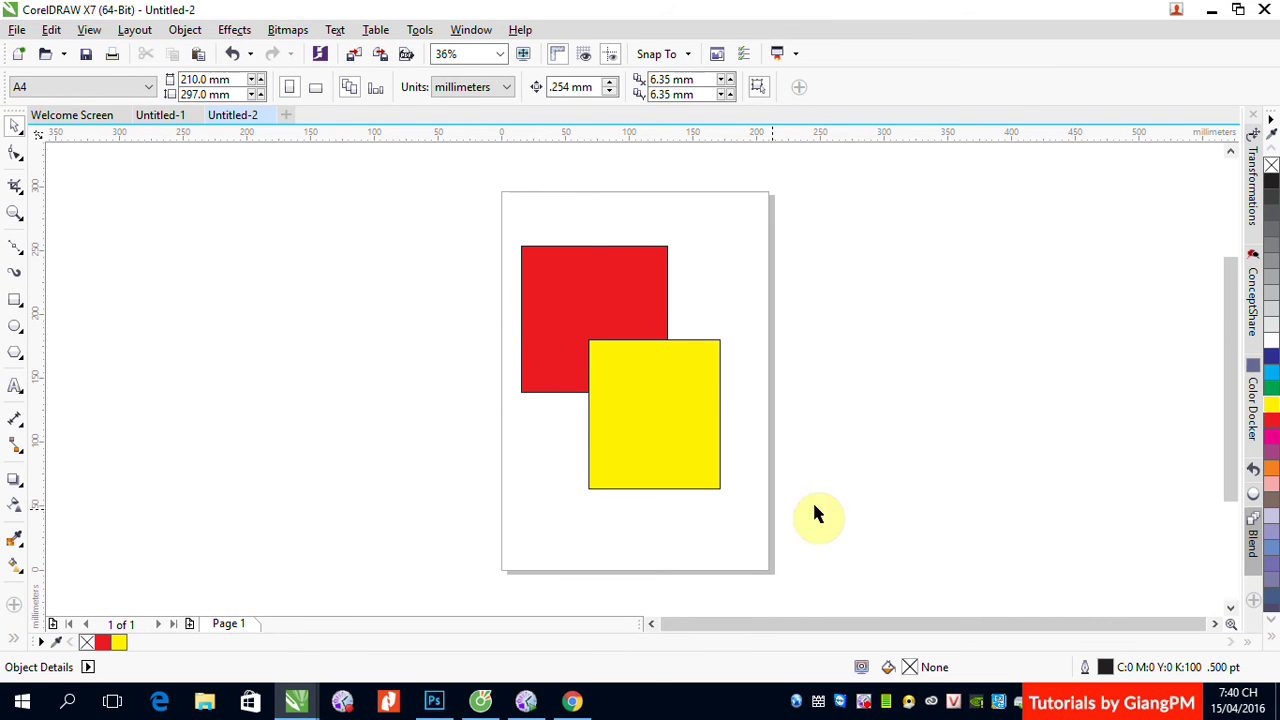
Intersect the red and yellow rectangles and fill the resulting overlap shape with orange.
click(537, 318)
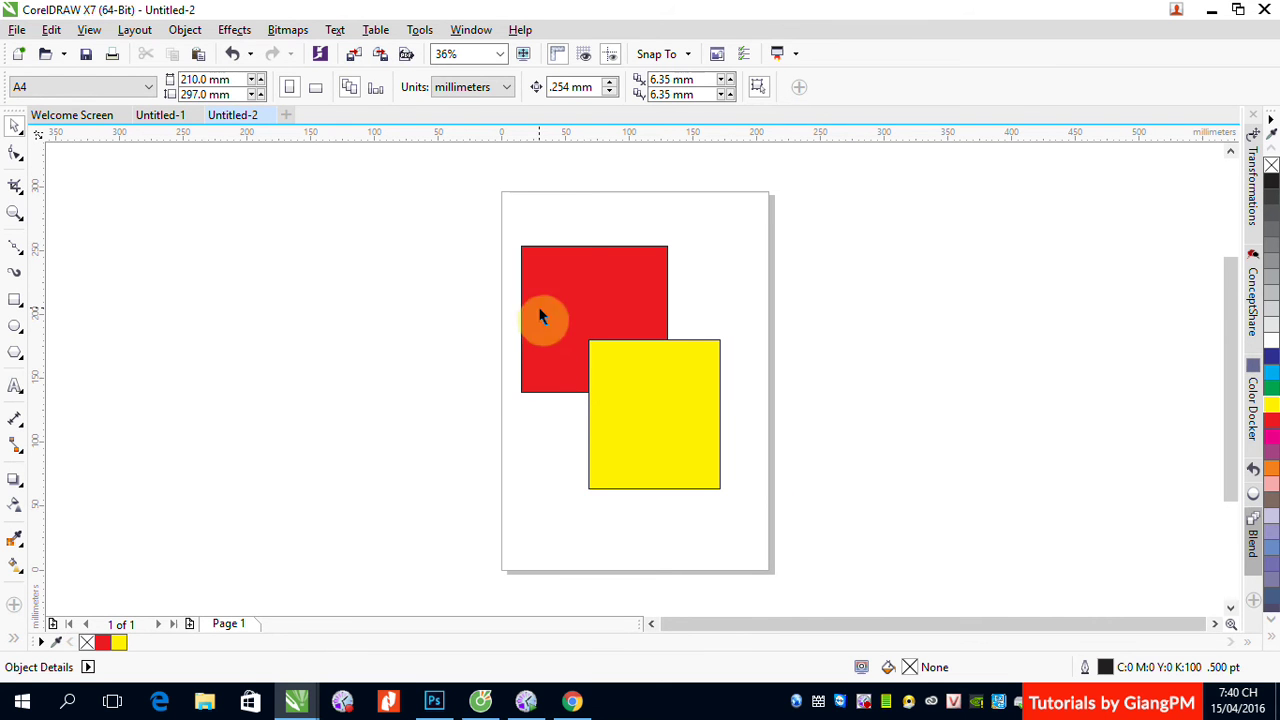
shift+click(672, 478)
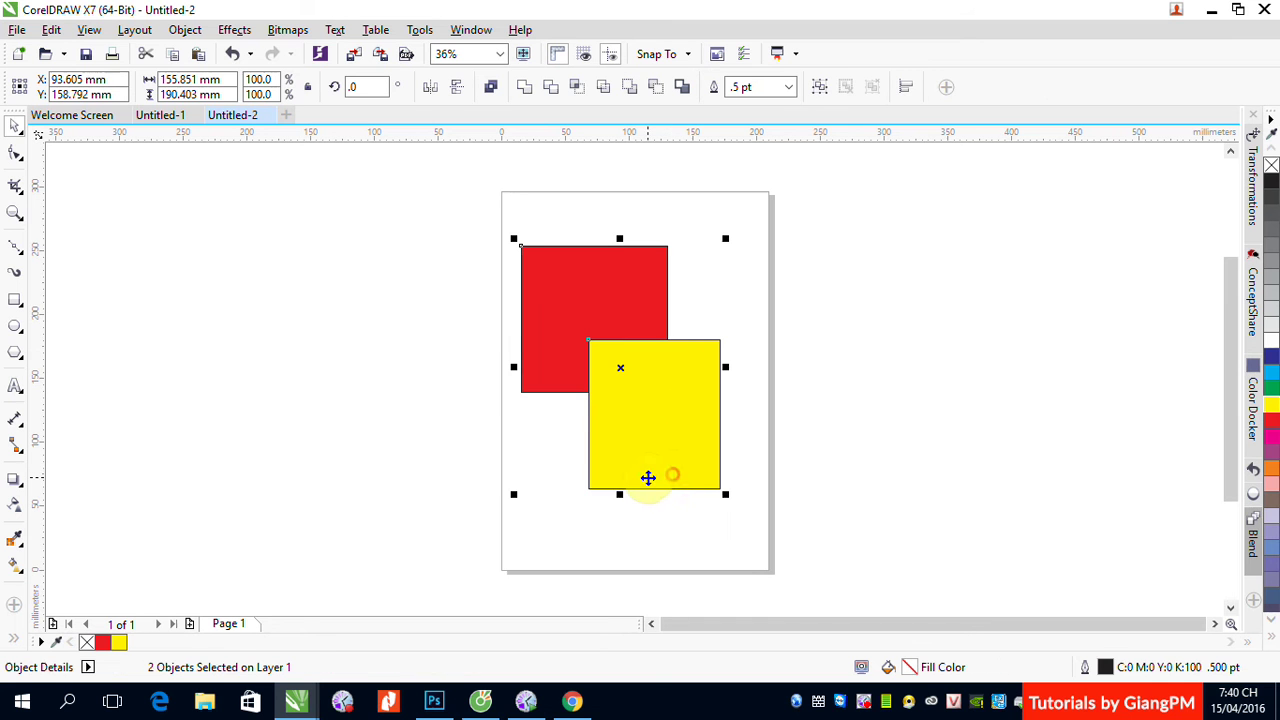
click(575, 88)
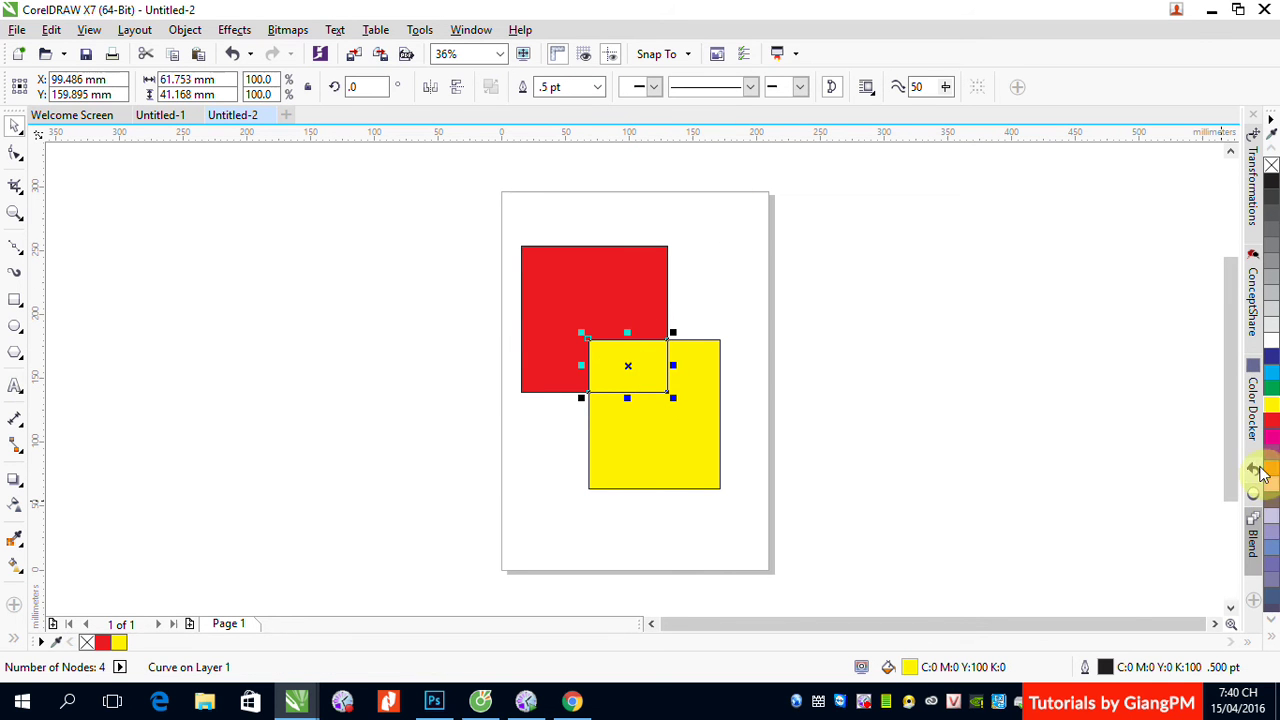
click(1272, 472)
click(876, 512)
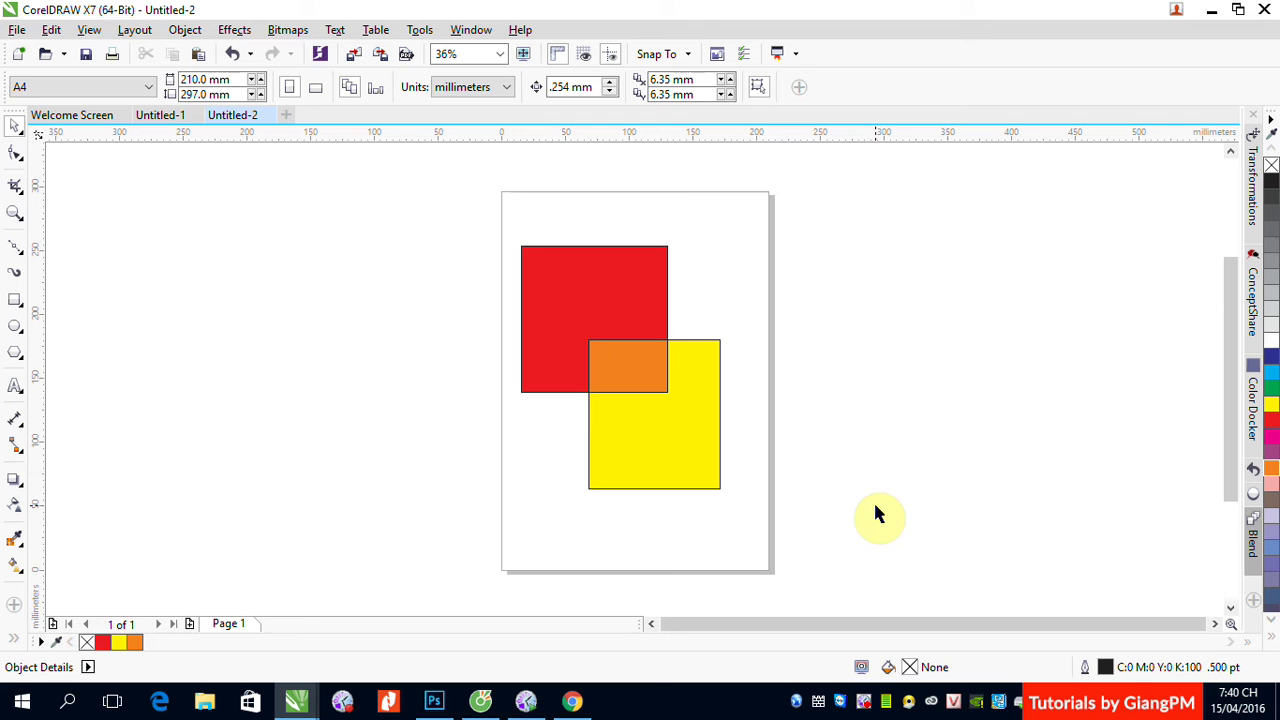
Move the red, yellow and orange shapes together off the page into the empty area to its right.
click(496, 220)
drag(496, 220, 794, 514)
drag(614, 343, 998, 336)
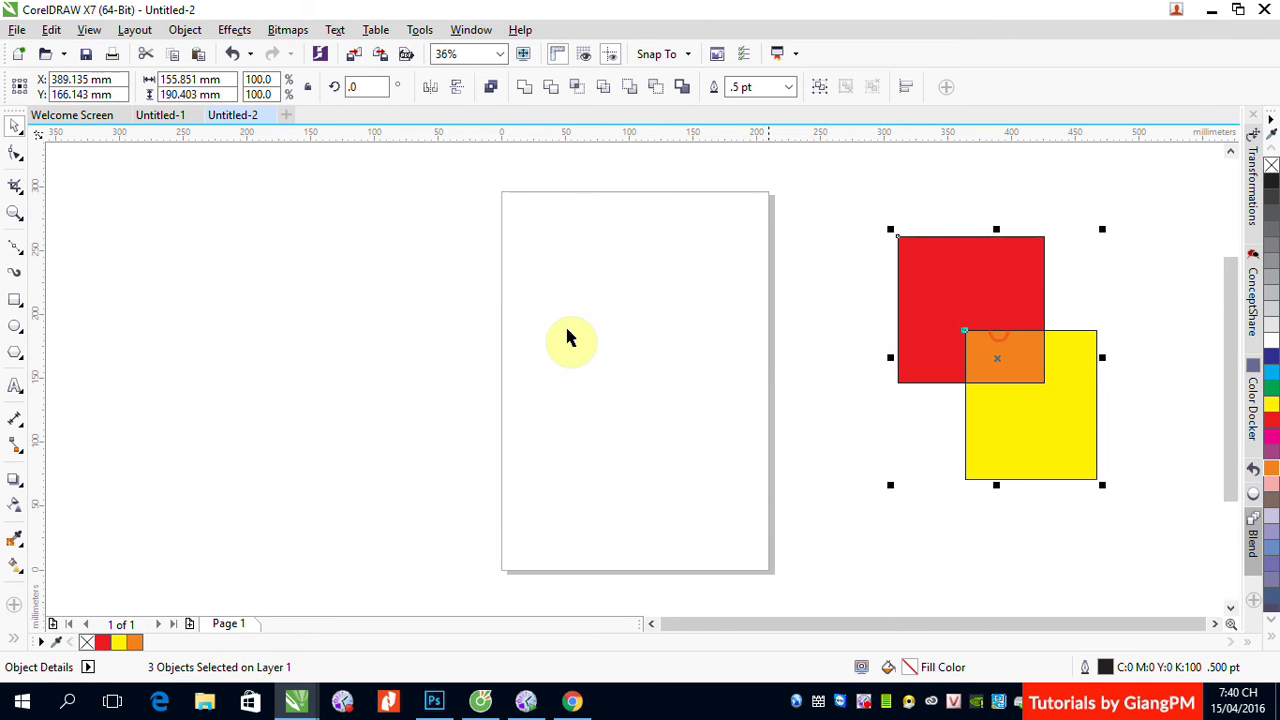
Draw two new overlapping rectangles on the page, about 113 by 112 mm and about 104 by 101 mm.
click(14, 299)
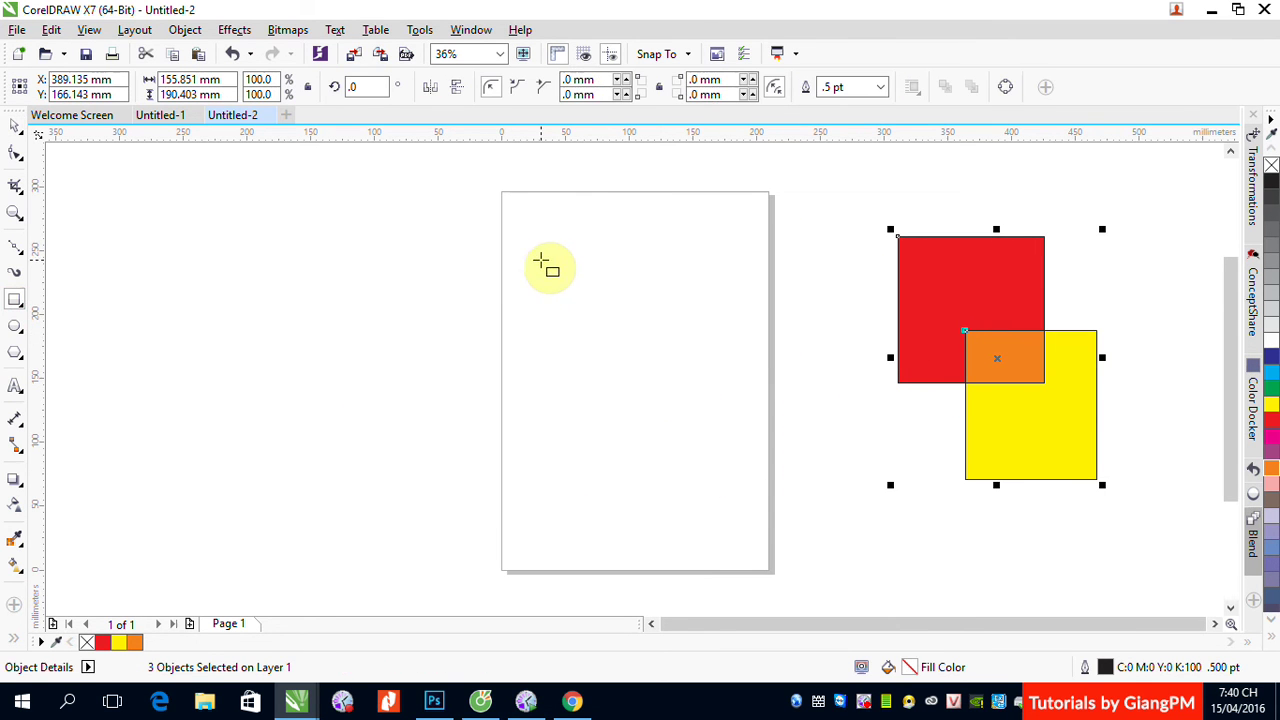
drag(528, 258, 674, 402)
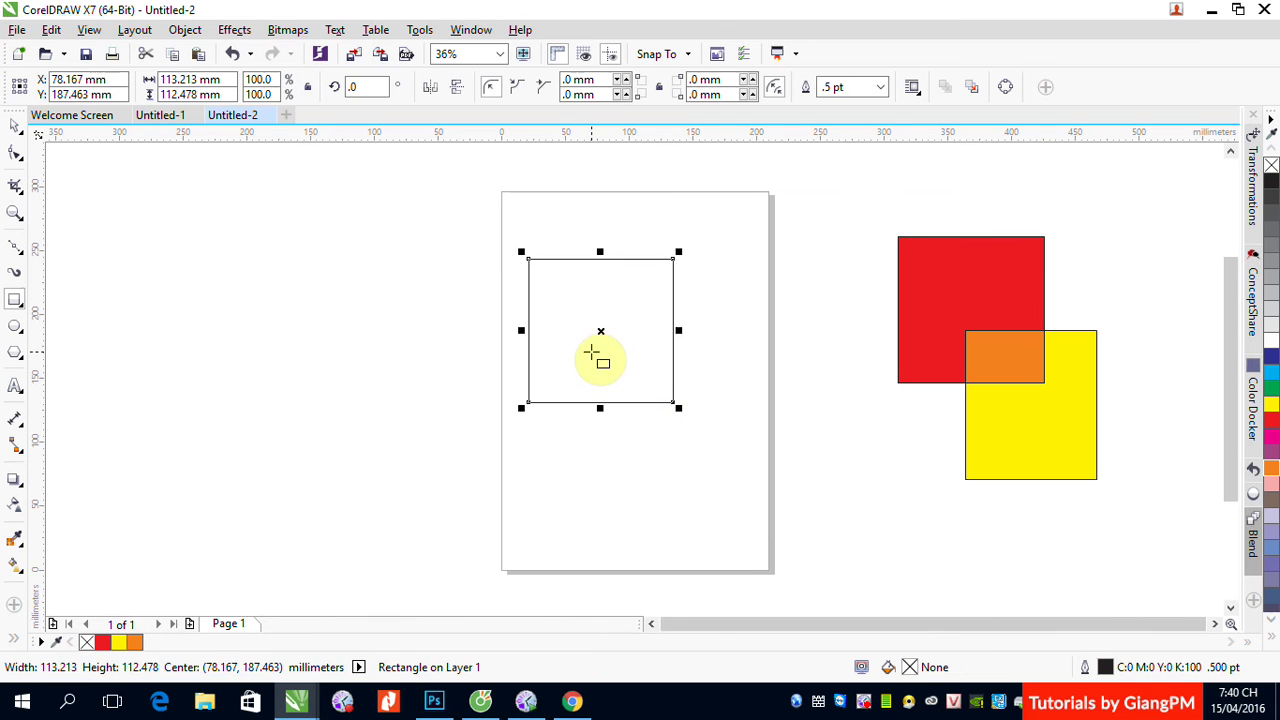
drag(597, 346, 732, 476)
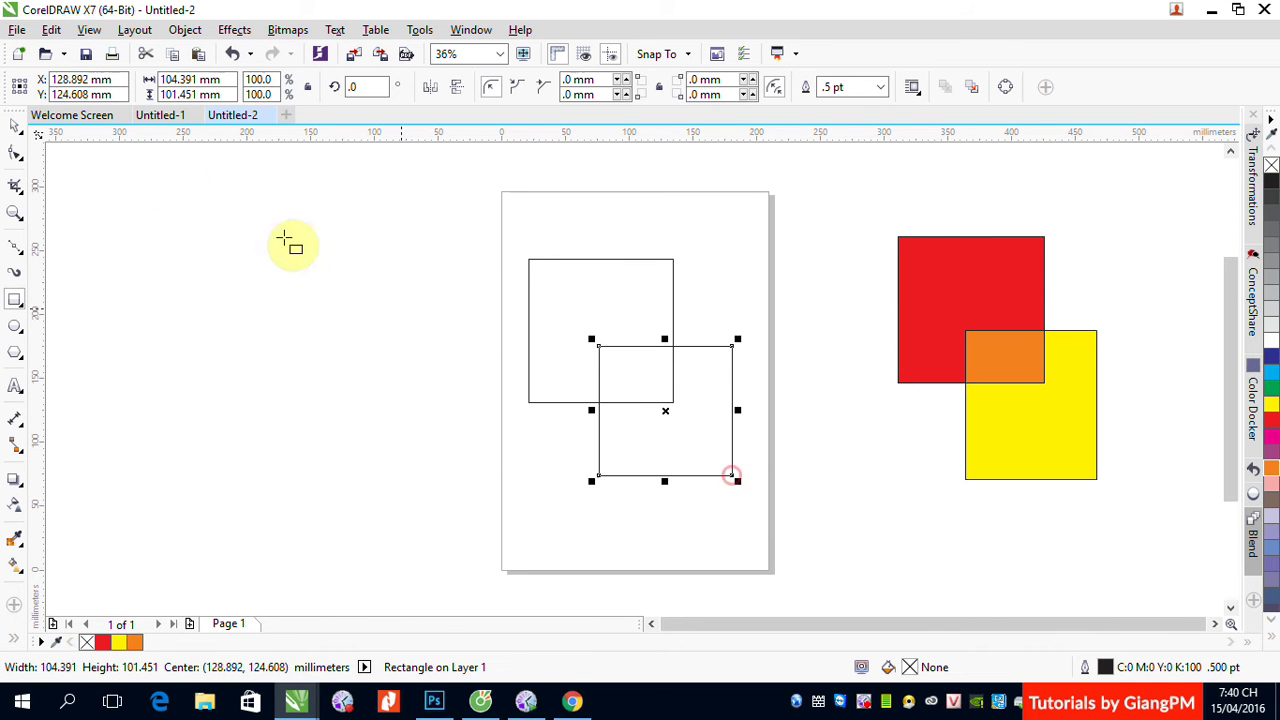
click(15, 125)
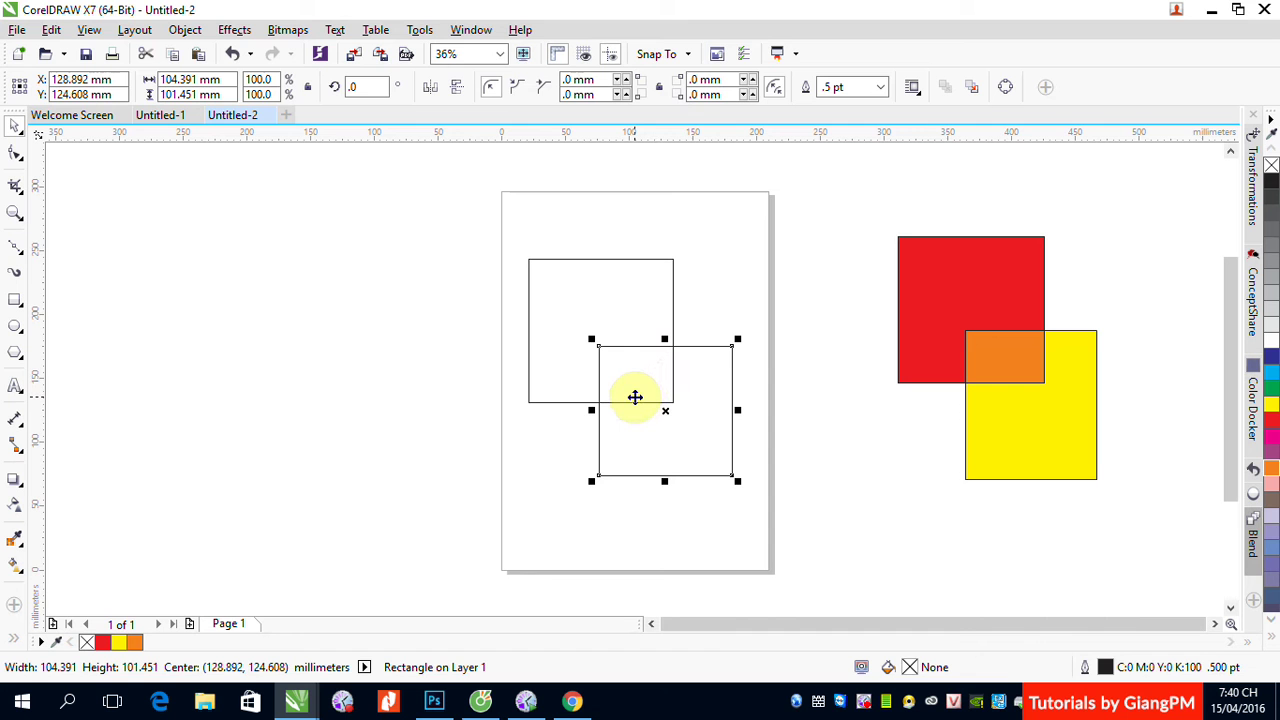
click(401, 417)
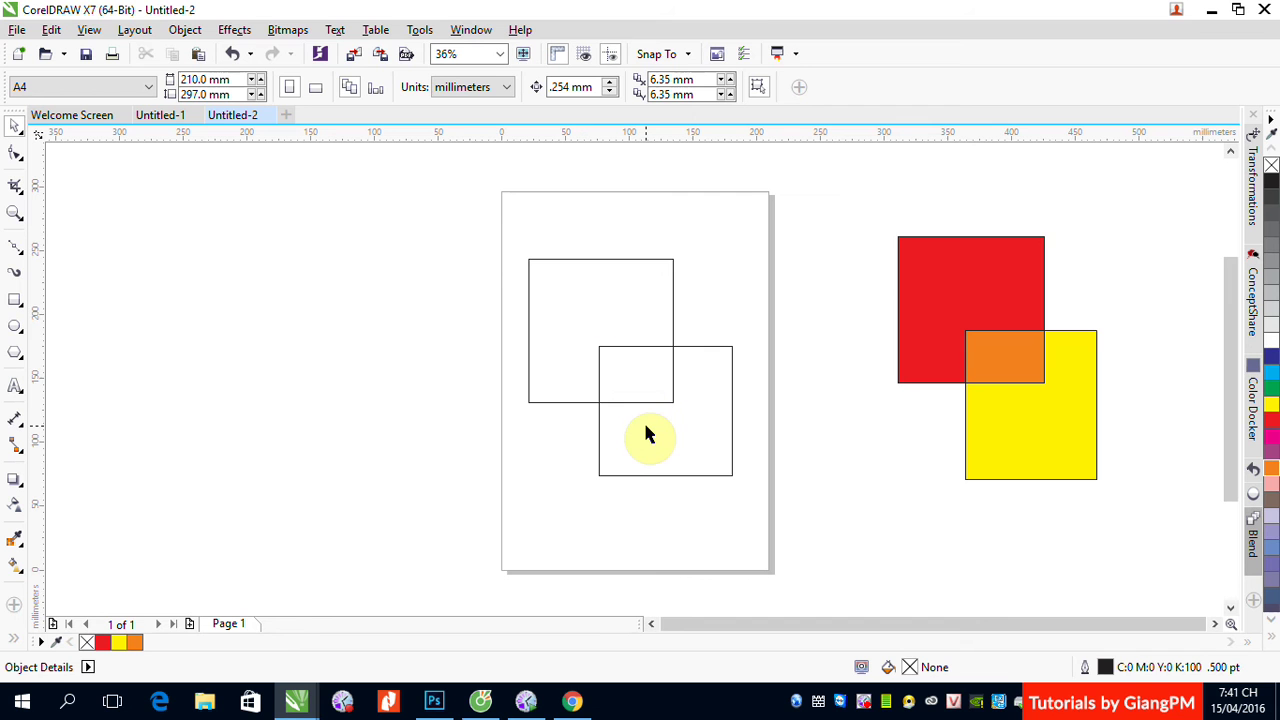
Draw a self-crossing looped Freehand curve, about 236 by 165 mm, in the empty area left of the page.
click(13, 252)
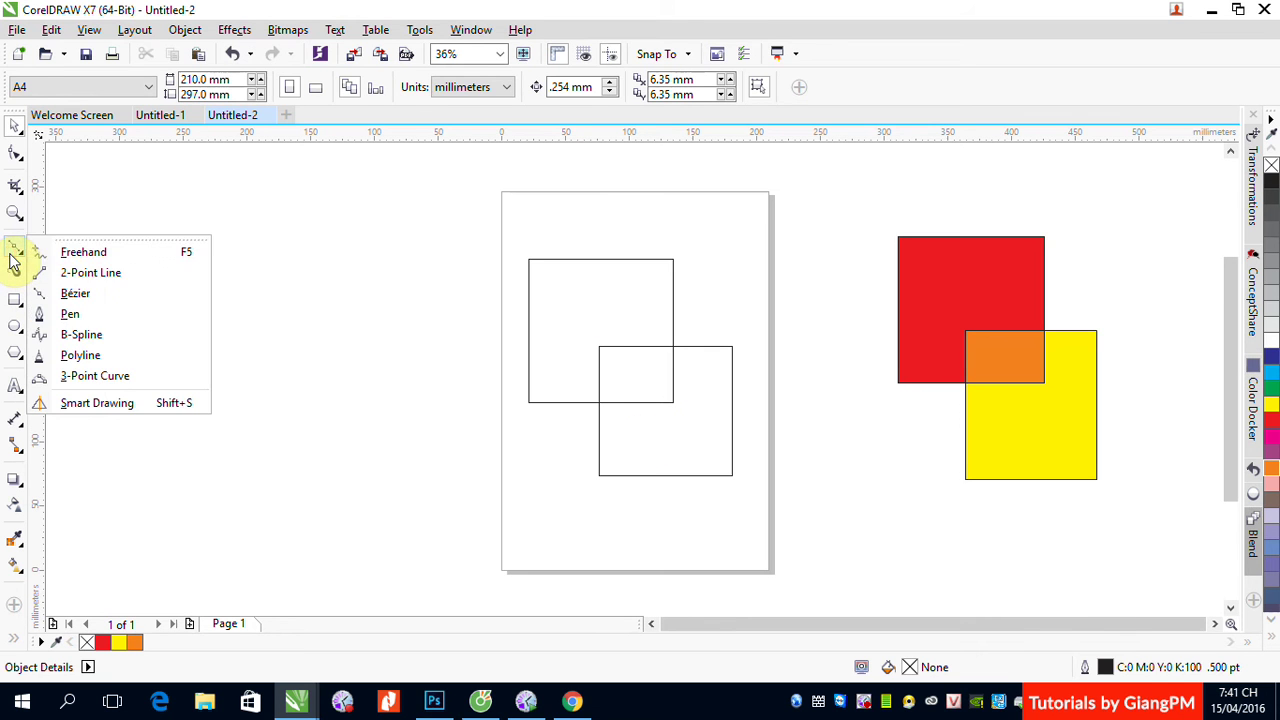
click(77, 252)
mouse_move(137, 378)
mouse_down()
mouse_move(142, 318)
mouse_move(240, 265)
mouse_move(348, 337)
mouse_move(277, 402)
mouse_move(176, 358)
mouse_move(158, 287)
mouse_move(205, 211)
mouse_move(266, 209)
mouse_move(301, 264)
mouse_move(259, 357)
mouse_move(155, 419)
mouse_move(80, 350)
mouse_move(176, 294)
mouse_move(372, 395)
mouse_up()
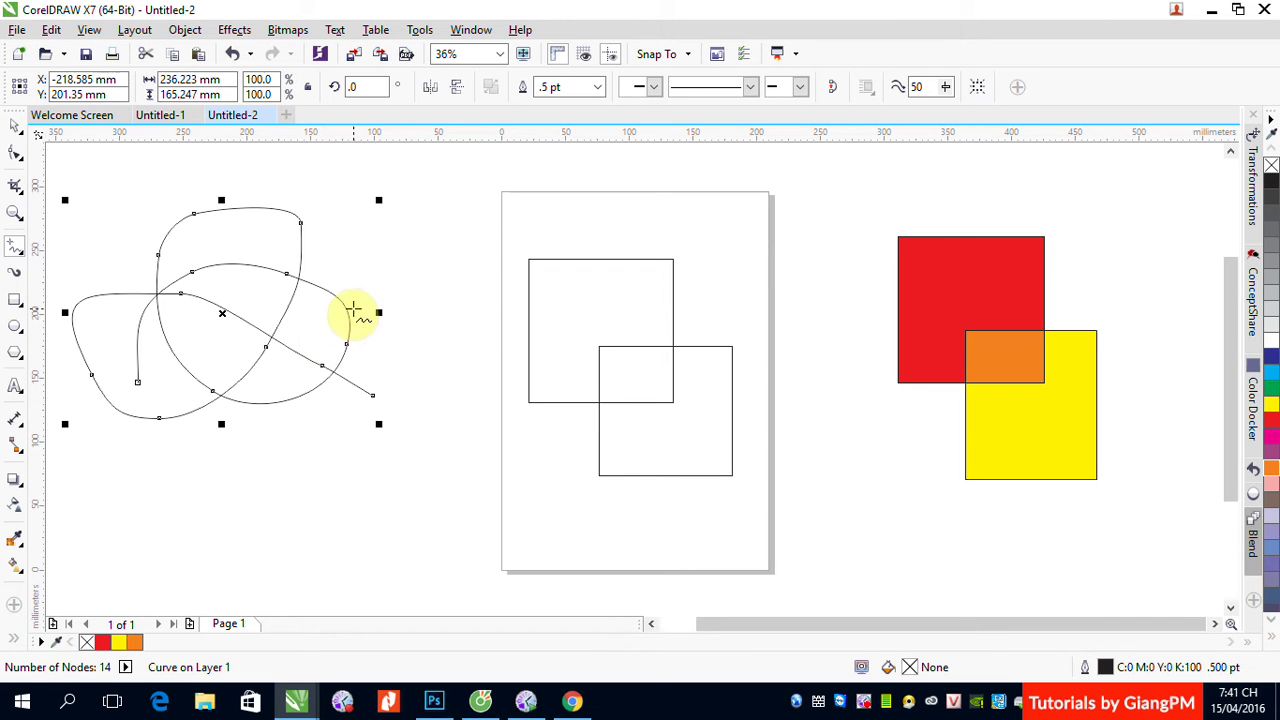
click(14, 126)
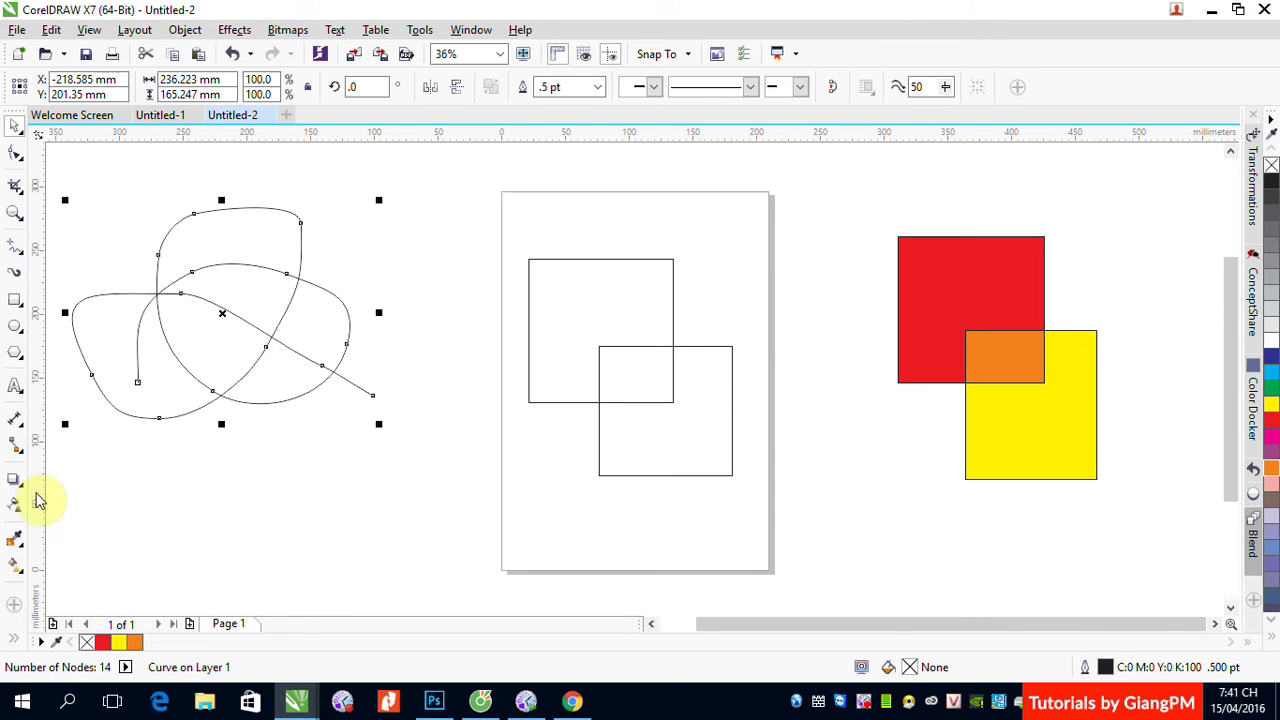
Find and activate the Smart Fill tool.
click(15, 541)
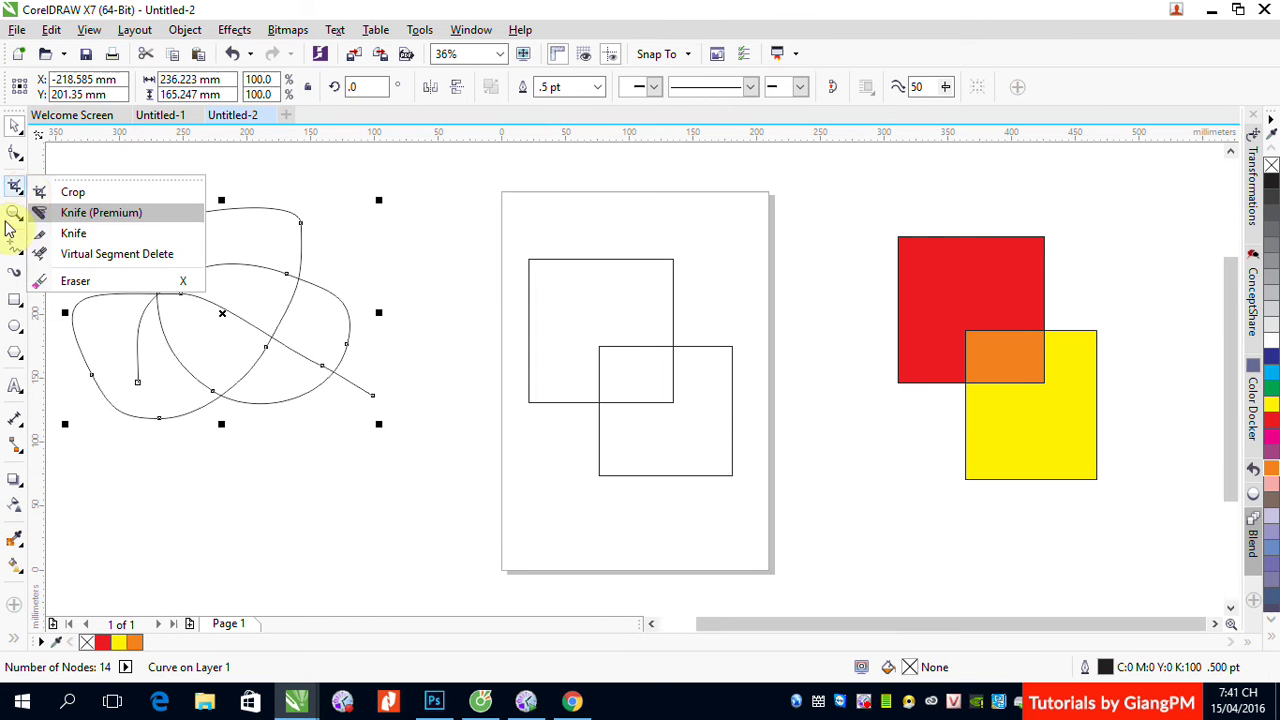
mouse_move(17, 183)
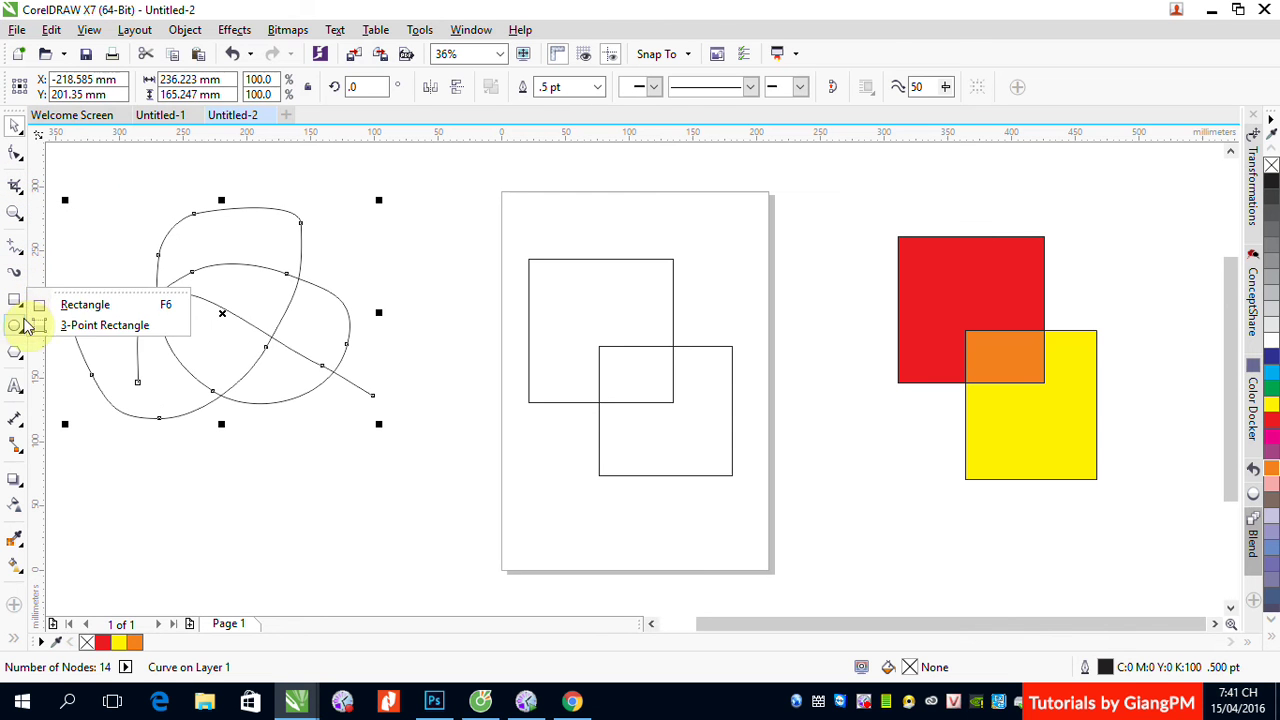
mouse_move(12, 568)
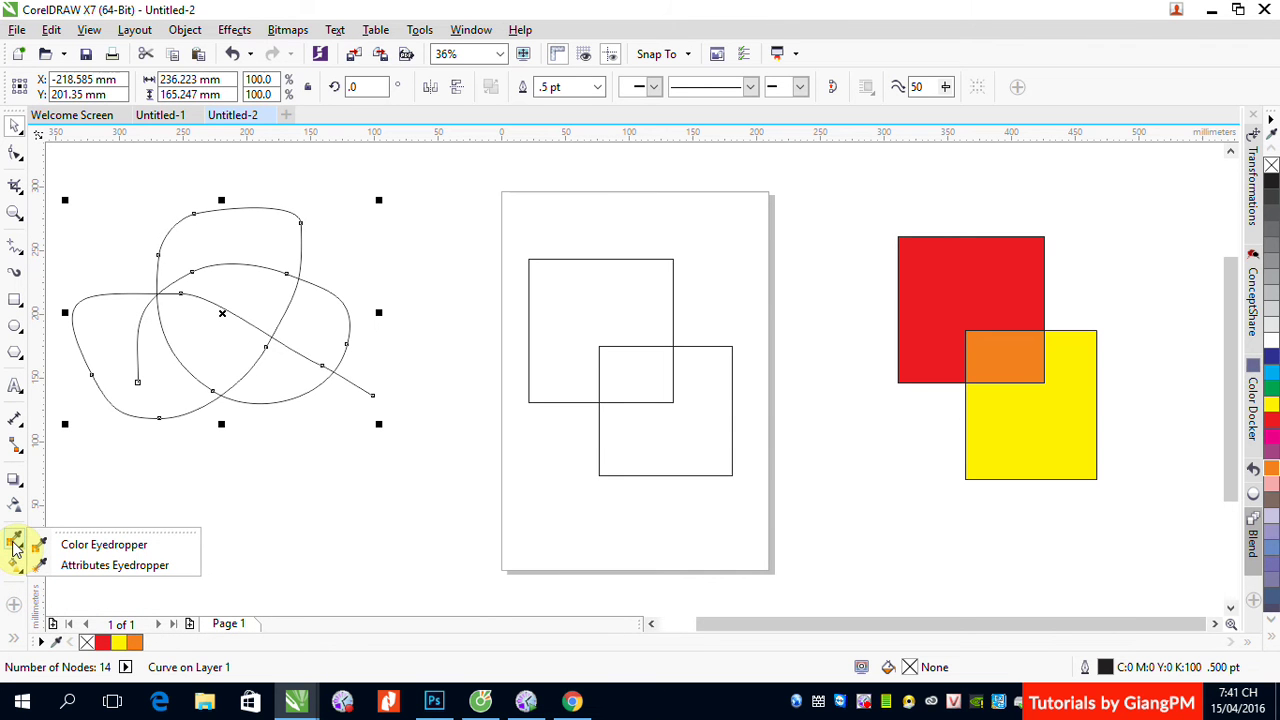
mouse_move(14, 482)
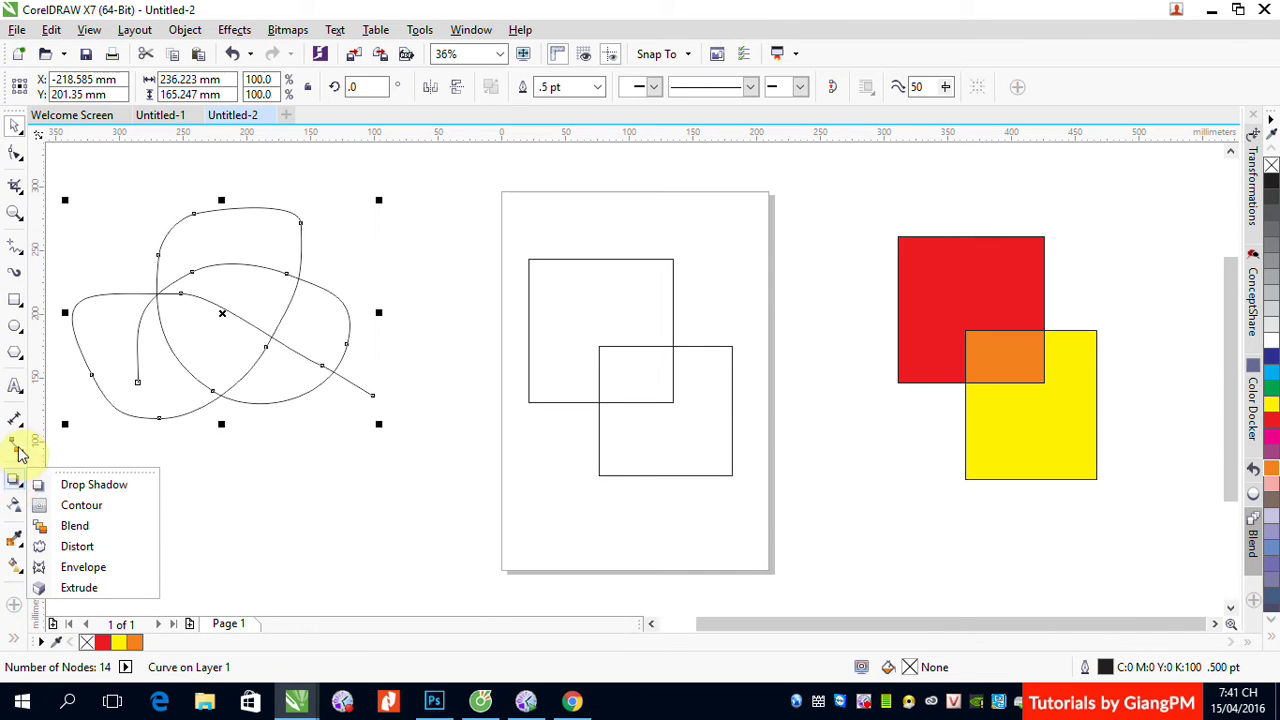
mouse_move(20, 428)
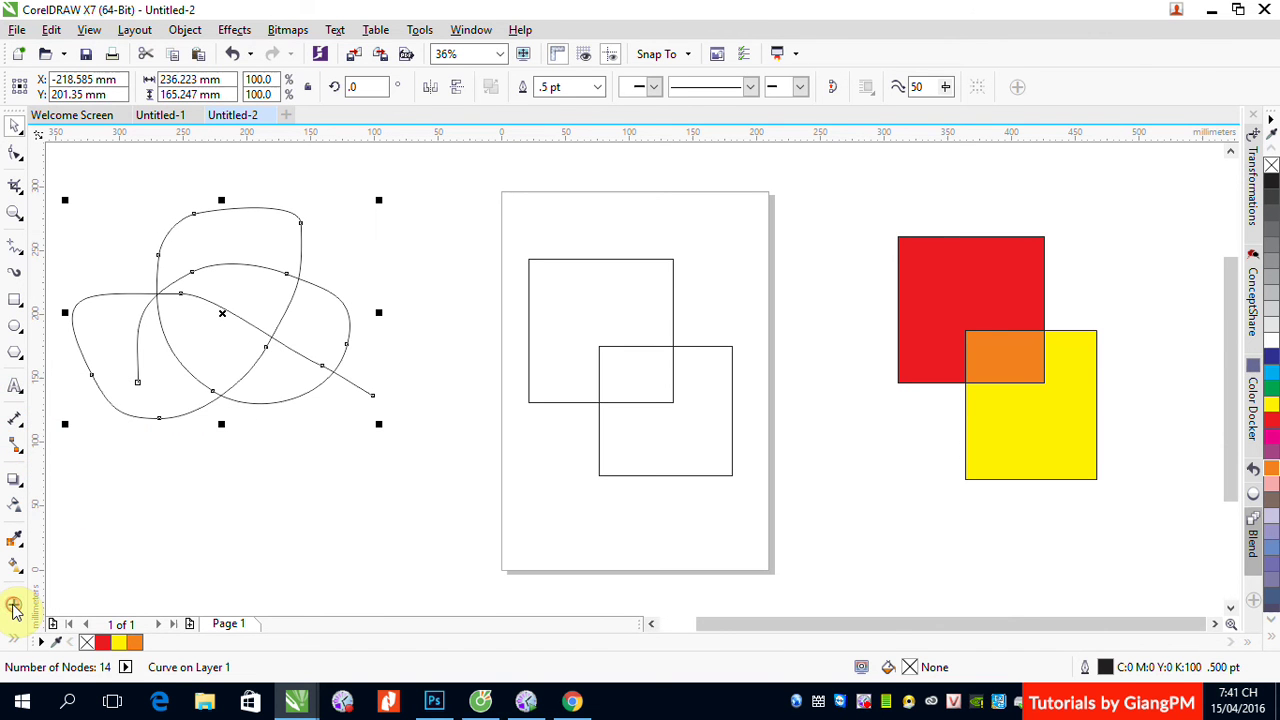
click(14, 607)
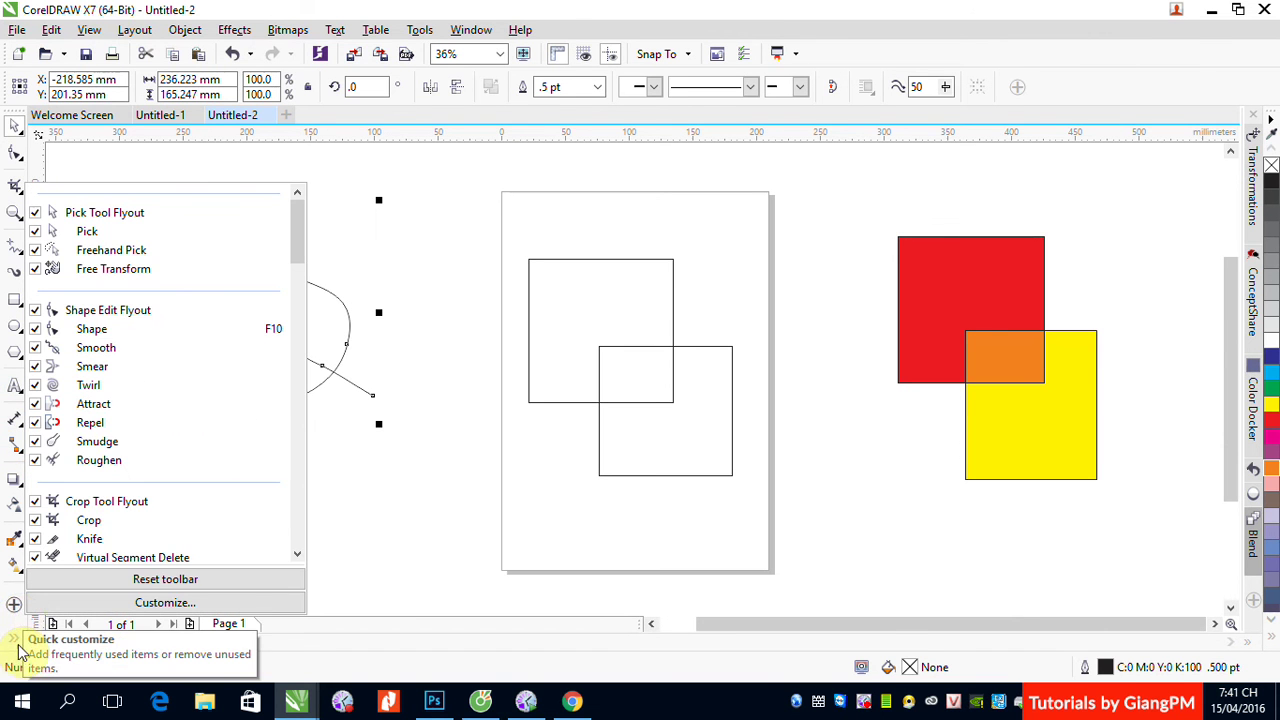
click(14, 642)
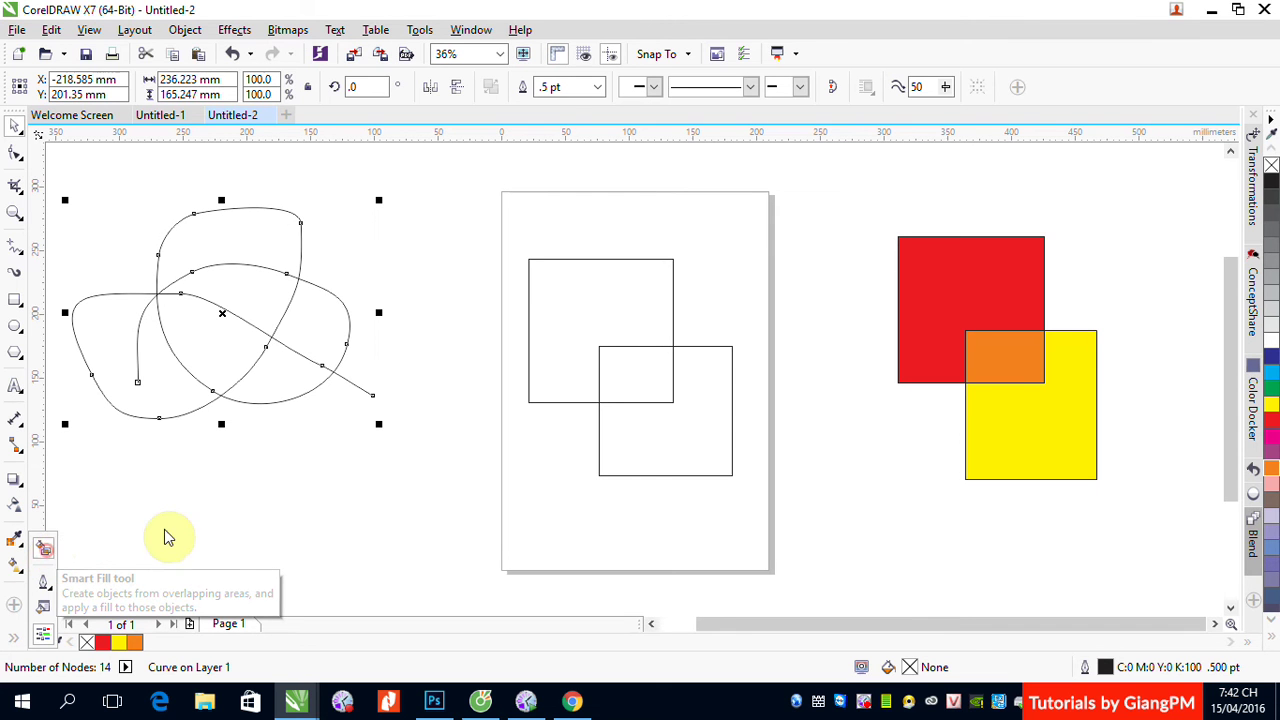
click(43, 547)
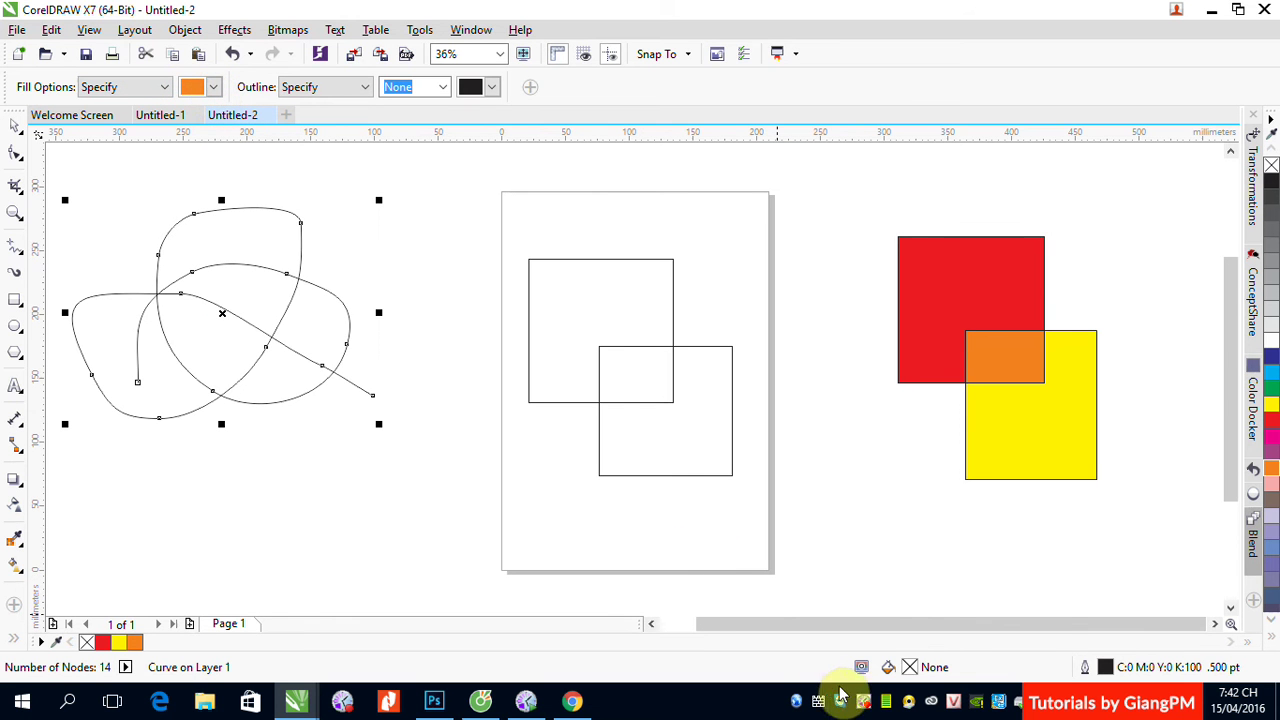
right_click(863, 700)
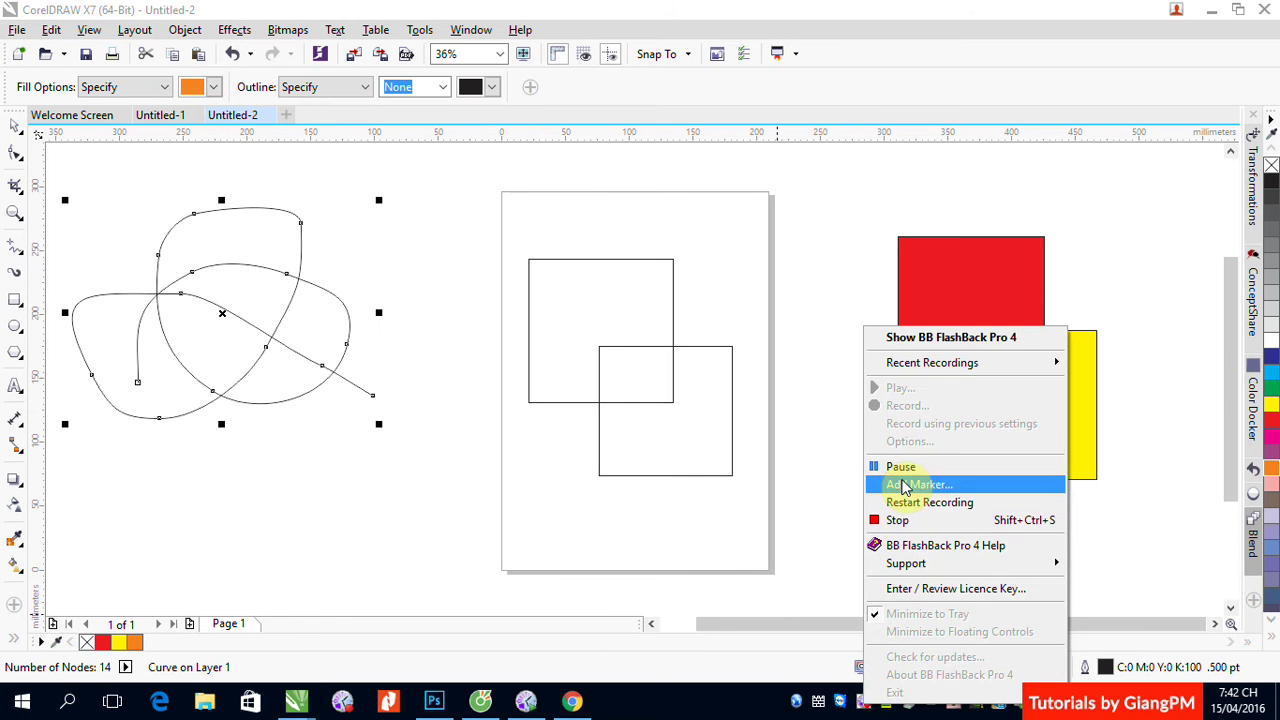
click(900, 466)
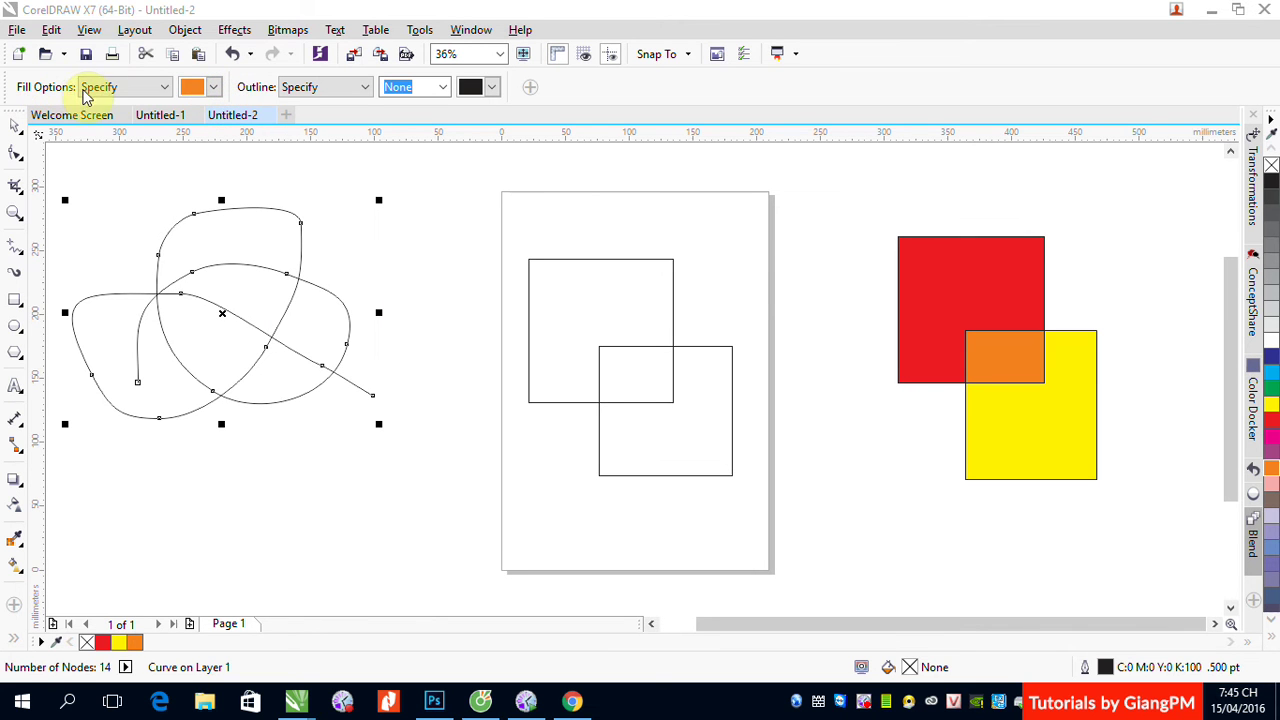
Set the Smart Fill colour to red and fill the uppermost enclosed region of the freehand curve.
click(210, 88)
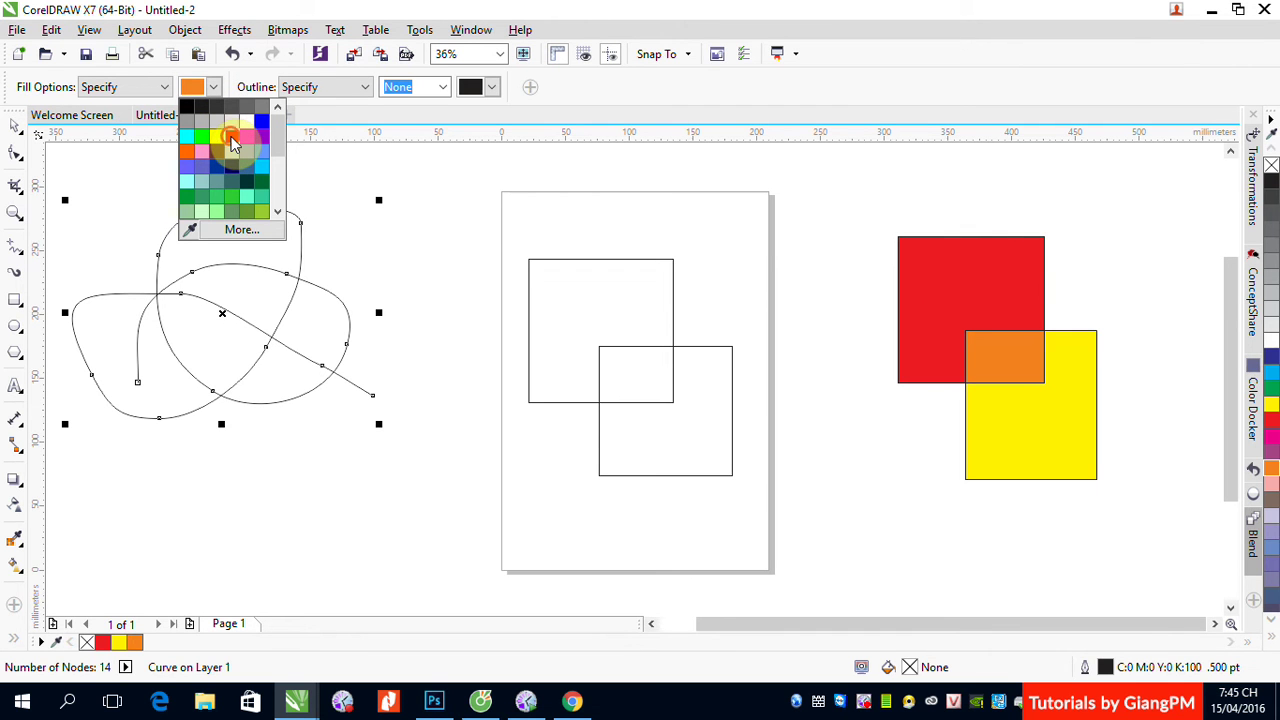
click(232, 139)
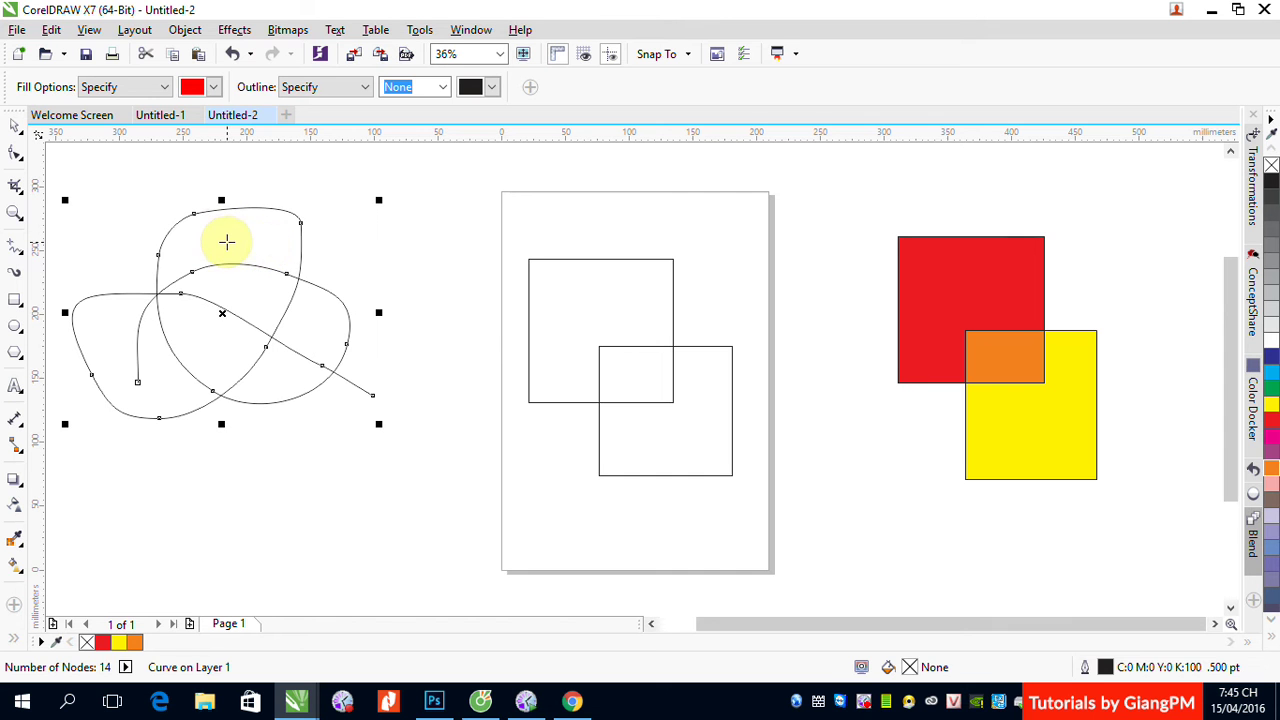
click(227, 241)
Set the Smart Fill colour to magenta and fill the curve's enclosed region directly below the red one.
click(215, 87)
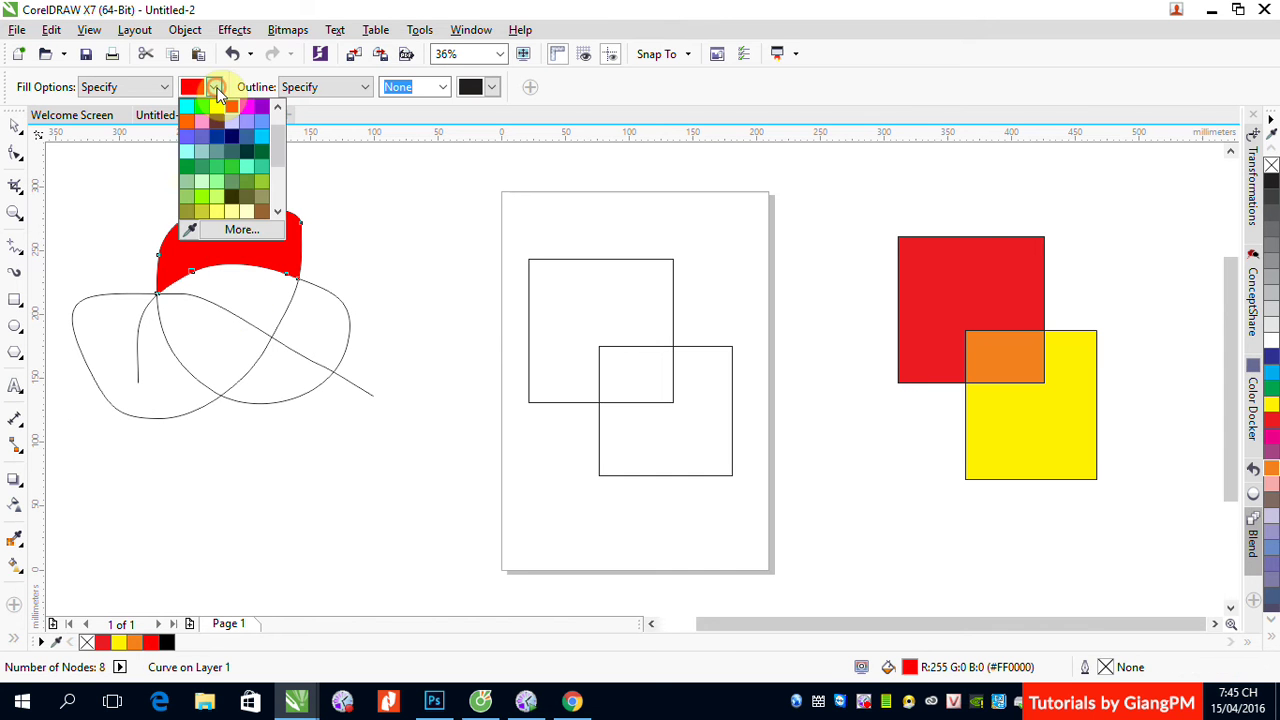
click(247, 106)
click(244, 287)
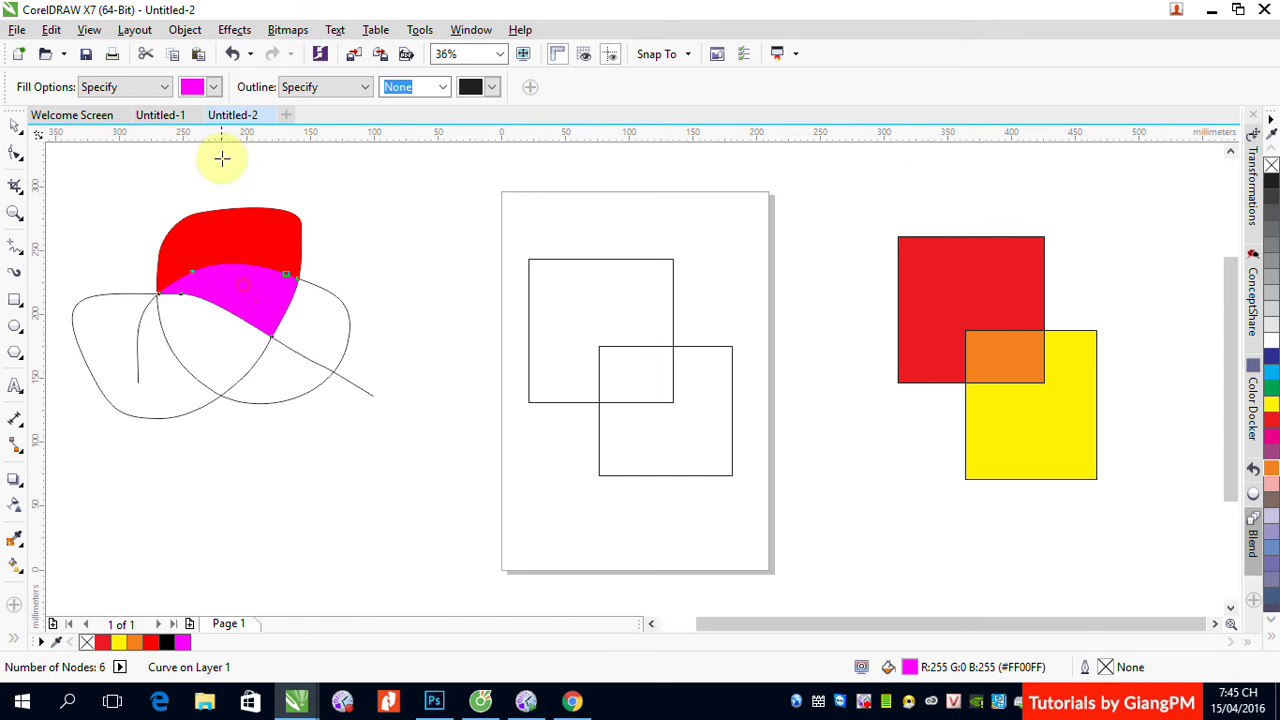
Smart-fill the curve's region right of the magenta one with light violet-blue (#9999FF) and the region below the magenta one with dark blue (#003399).
click(213, 87)
click(248, 121)
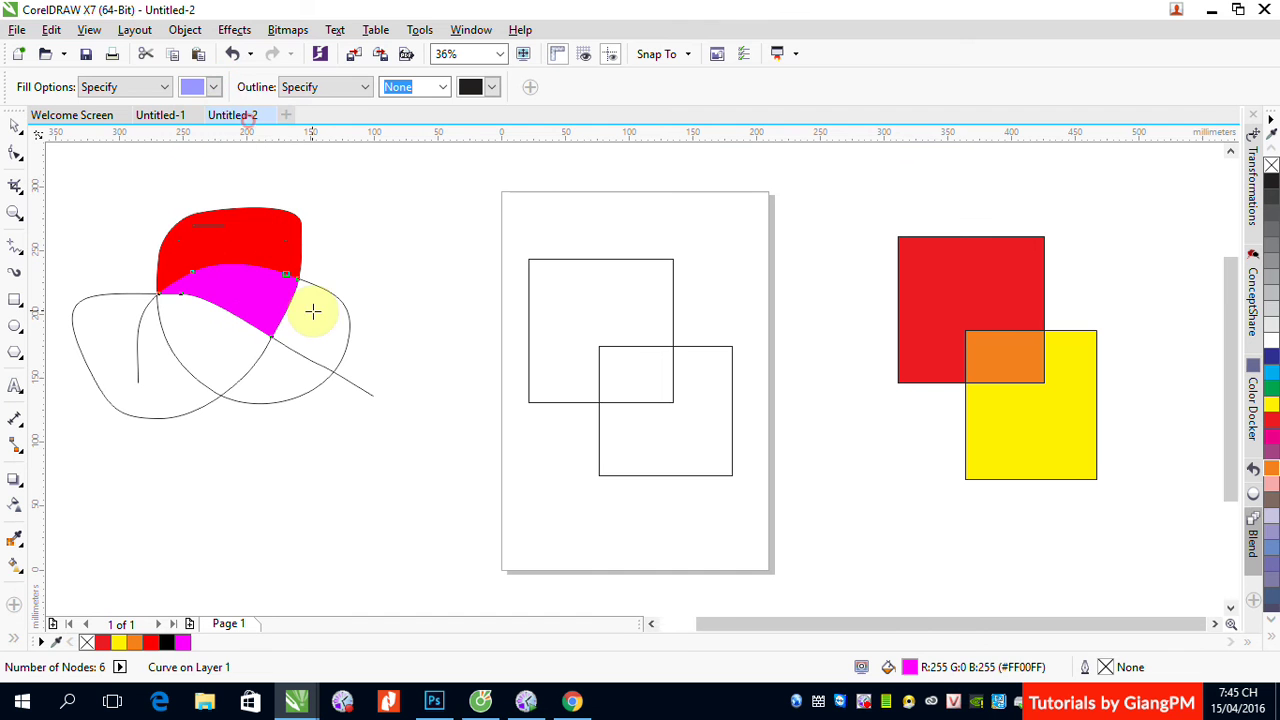
click(312, 312)
click(212, 88)
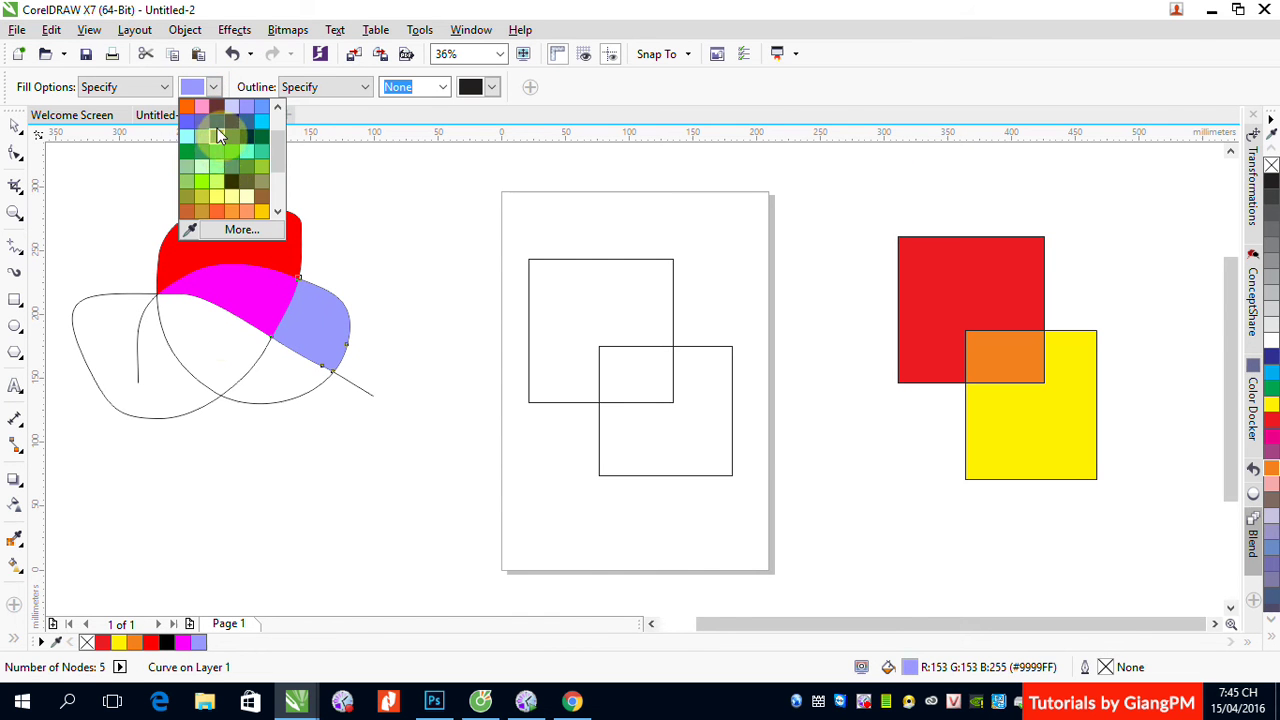
click(217, 133)
click(225, 334)
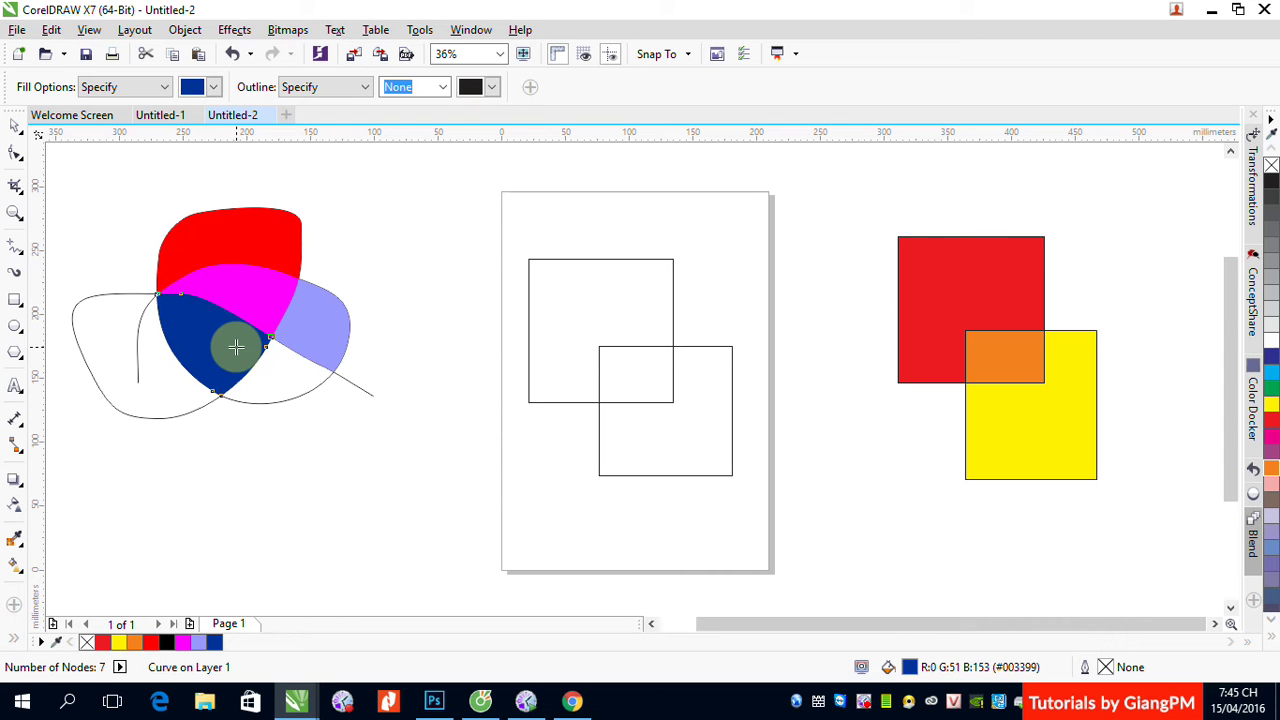
Smart-fill the curve's lower-right region with light green (#CCFF66) and the large left region with pink (#FF3399), leaving nothing selected.
click(213, 87)
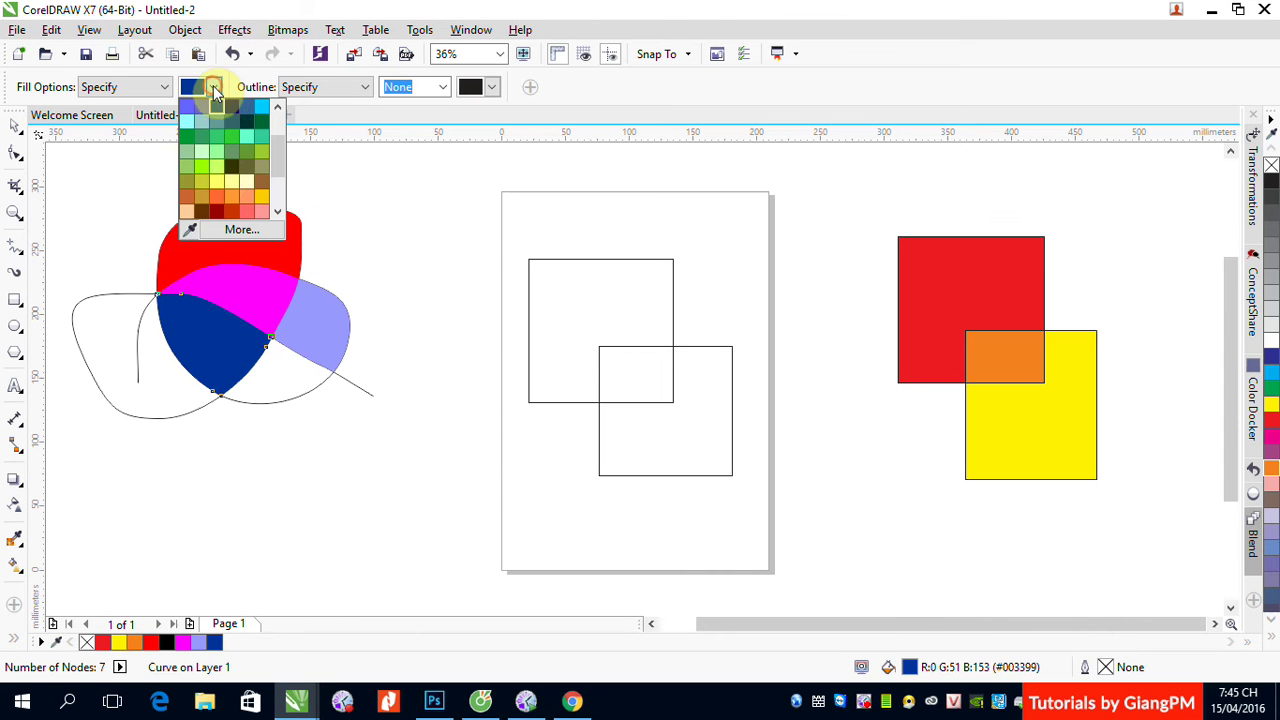
click(220, 176)
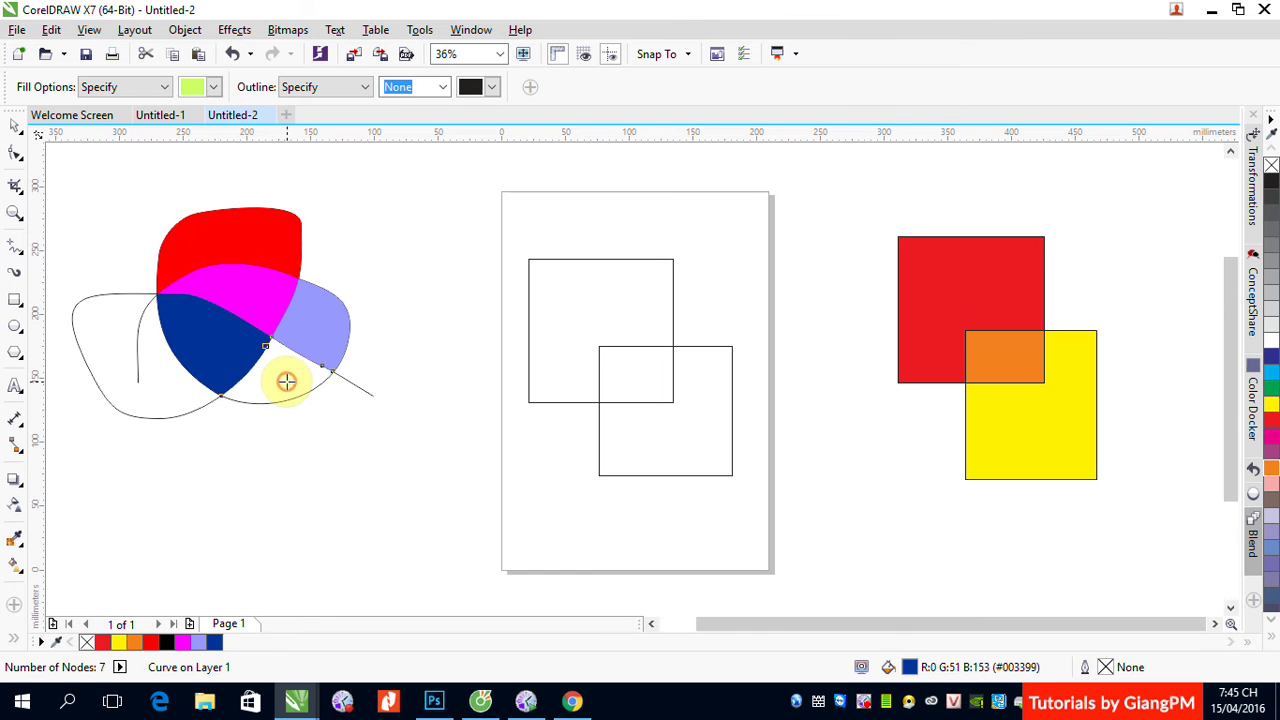
click(286, 380)
click(213, 87)
click(188, 179)
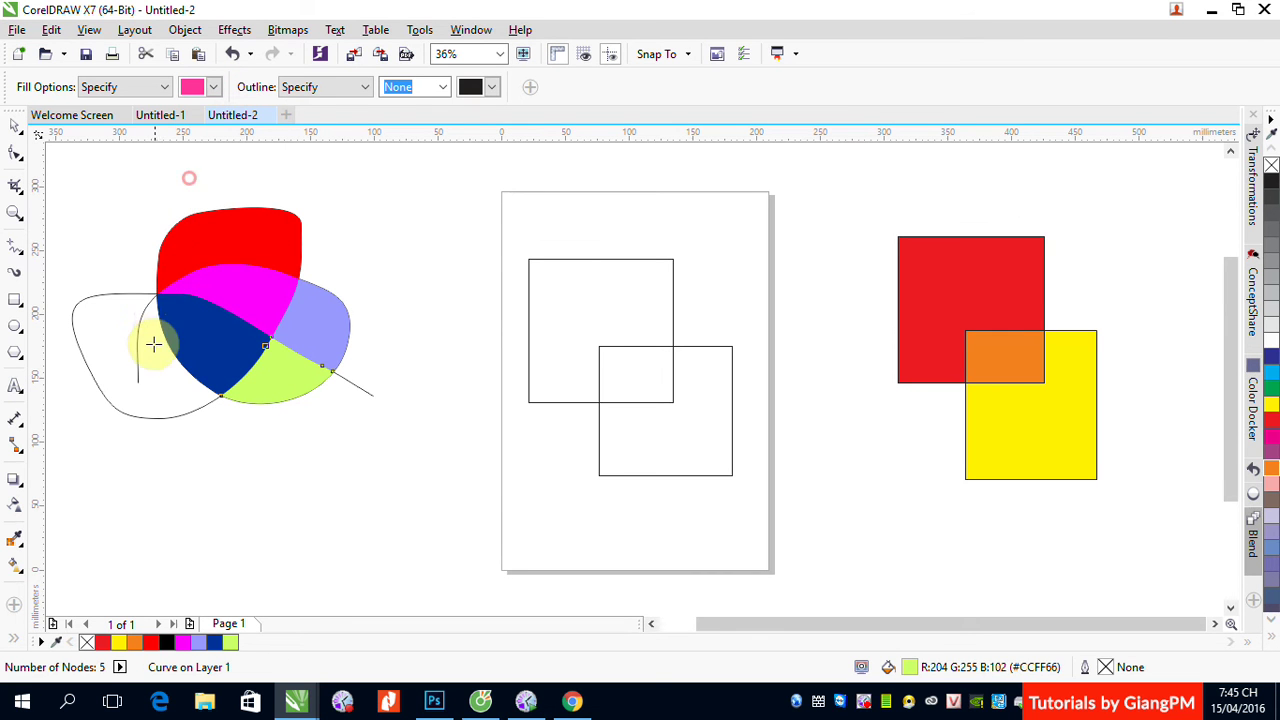
click(151, 350)
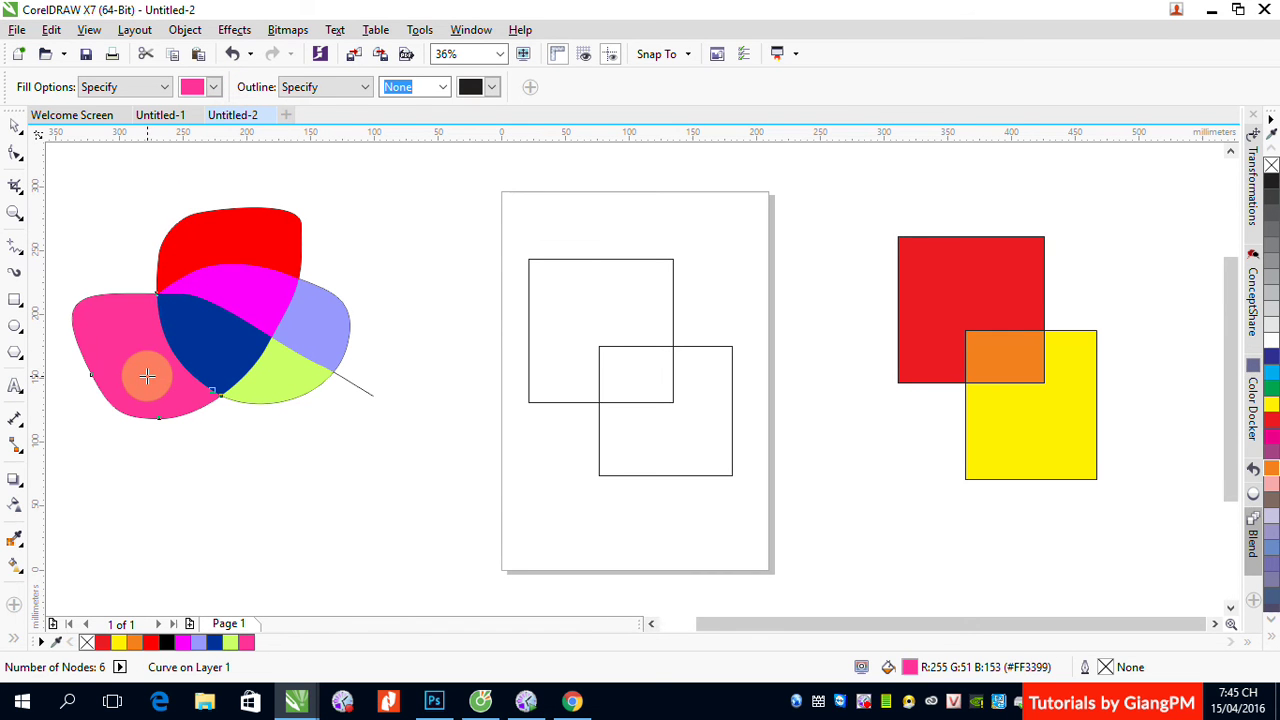
click(14, 126)
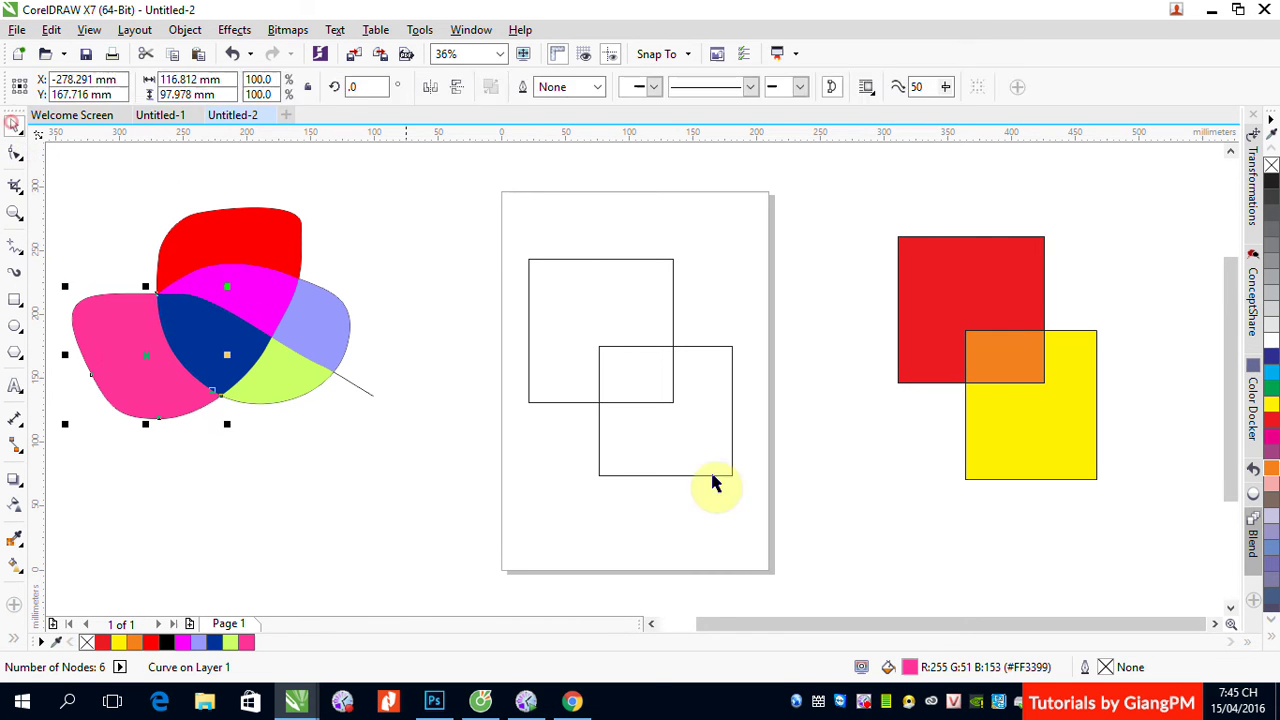
click(729, 297)
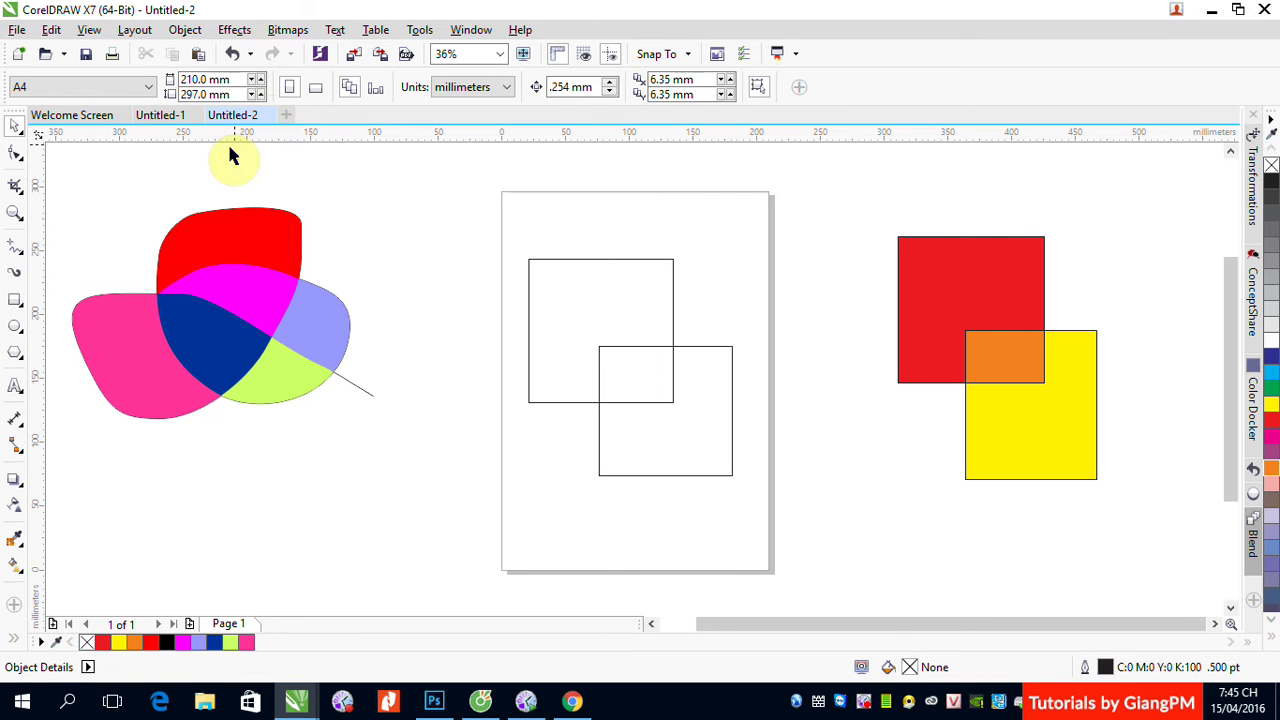
Use Smart Fill with red (#FF0000) on the non-overlapping part of the upper outlined rectangle on the page.
click(14, 637)
click(43, 548)
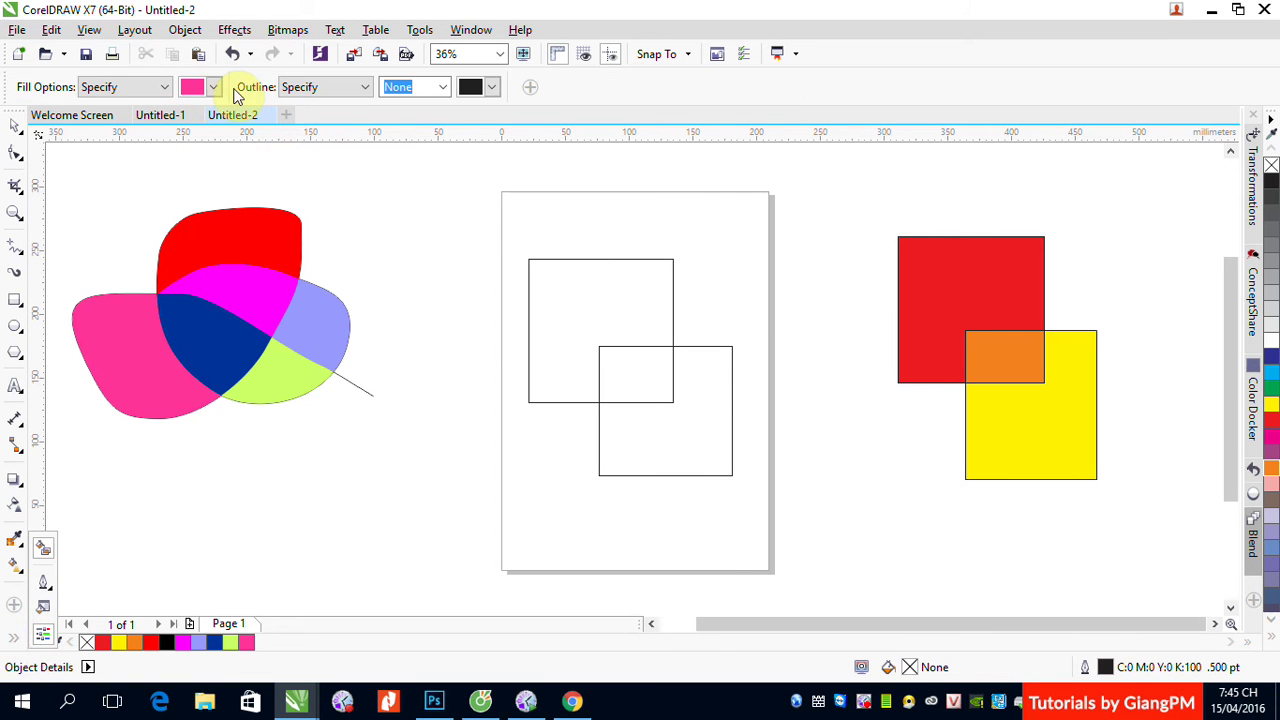
click(213, 88)
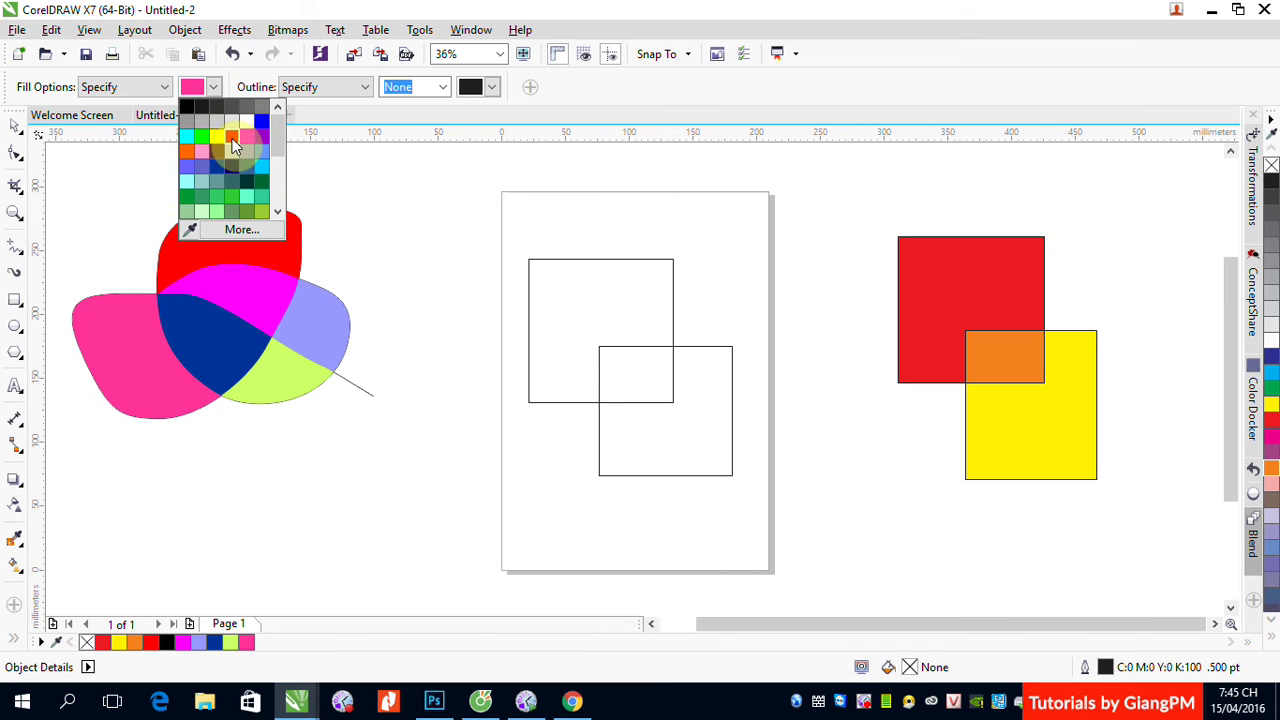
click(232, 138)
click(540, 284)
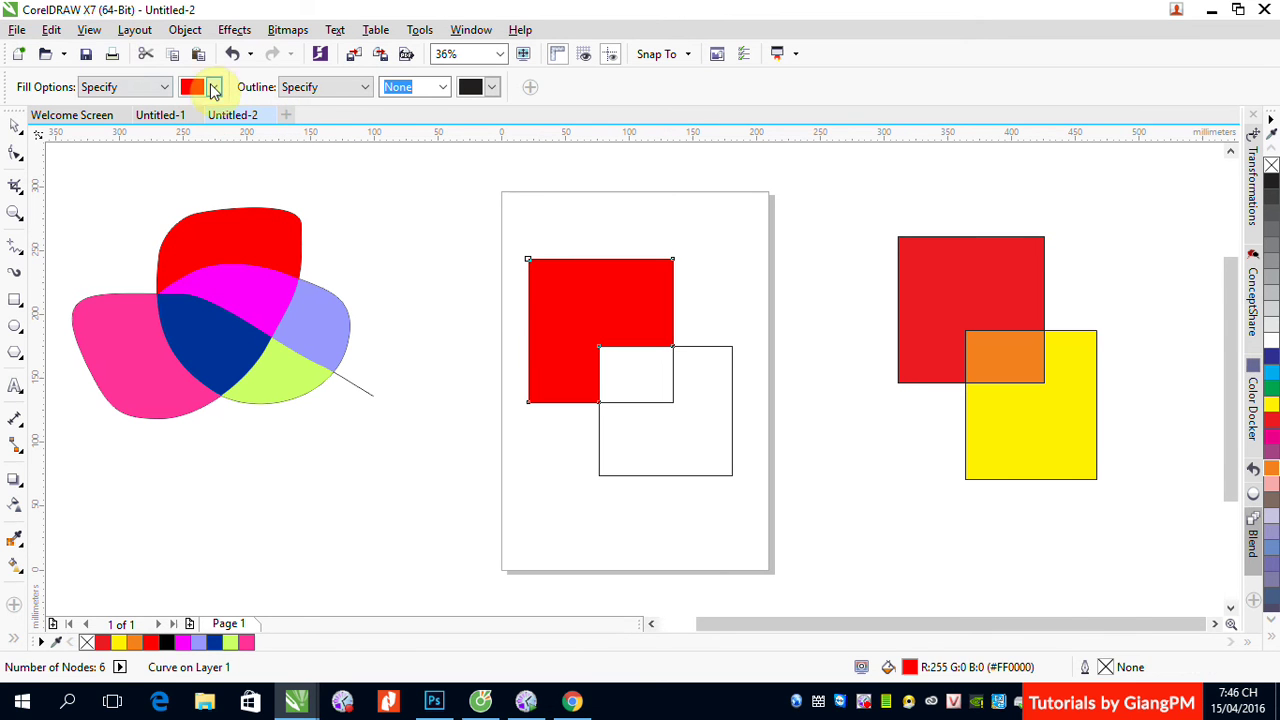
Smart-fill the lower rectangle's non-overlapping part with yellow (#FFFF00) and the overlap of both rectangles with orange (#FF6600), leaving nothing selected.
click(215, 88)
click(217, 106)
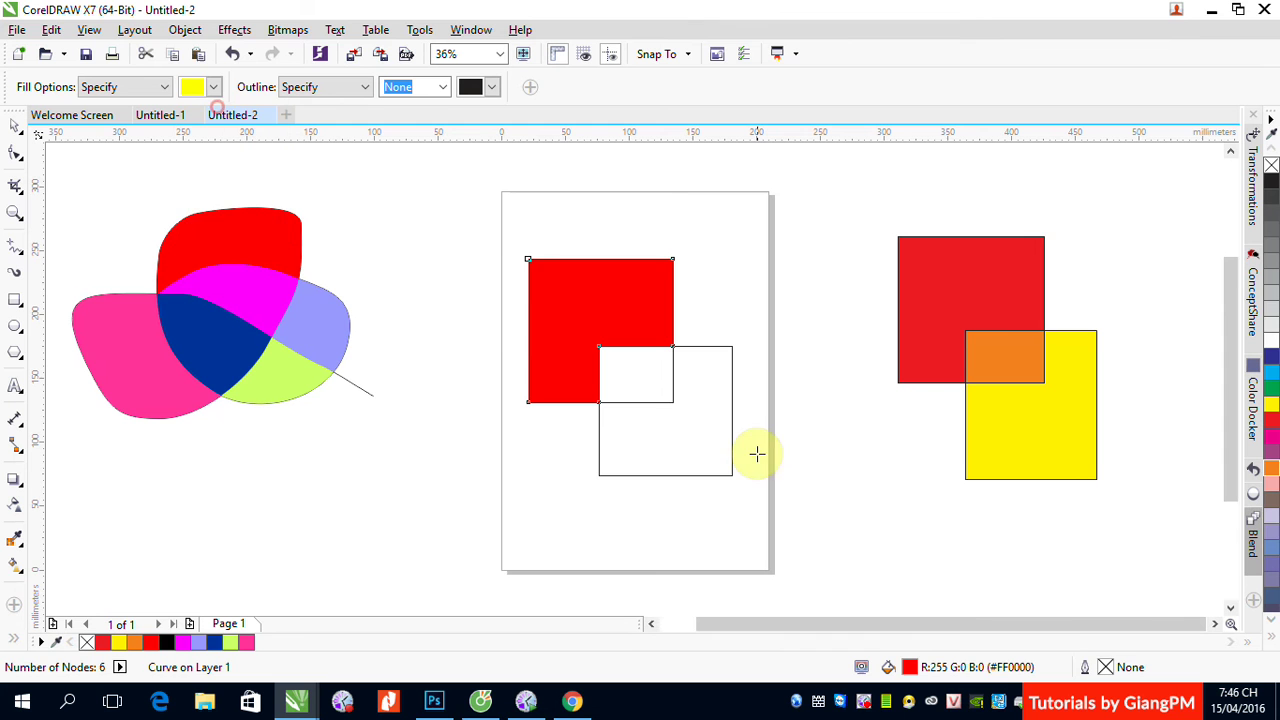
click(686, 441)
click(214, 88)
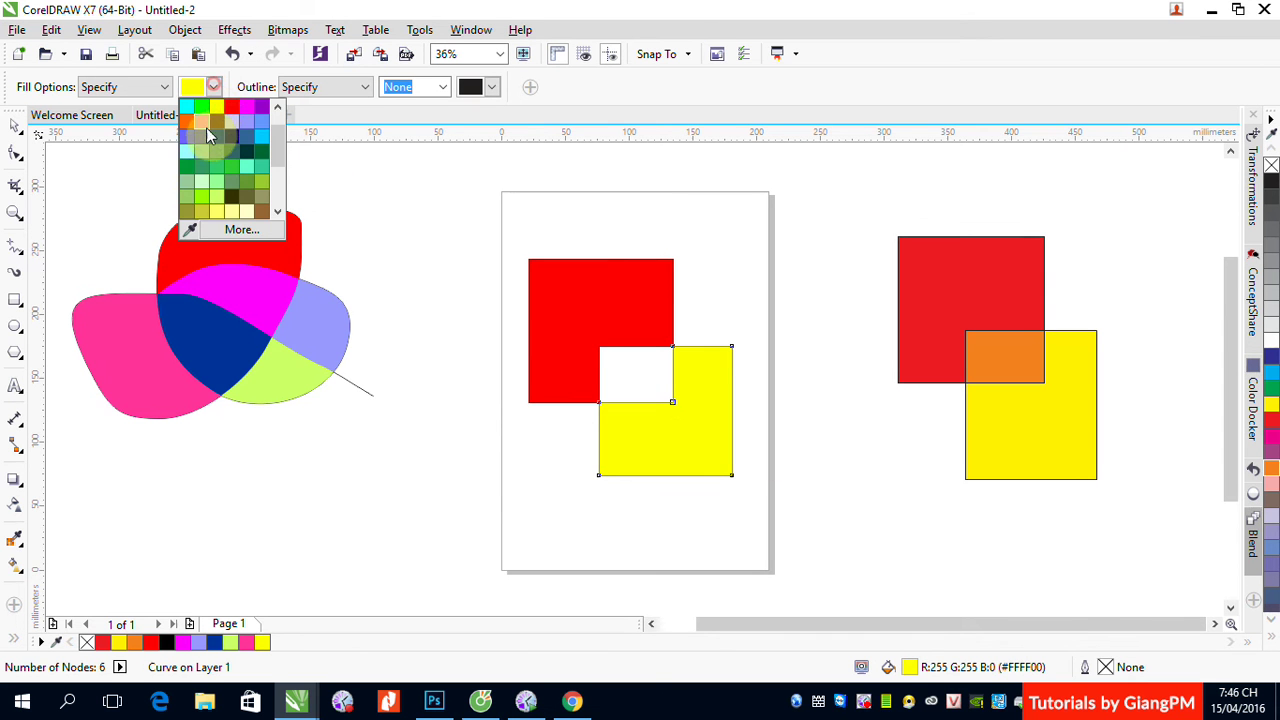
click(183, 121)
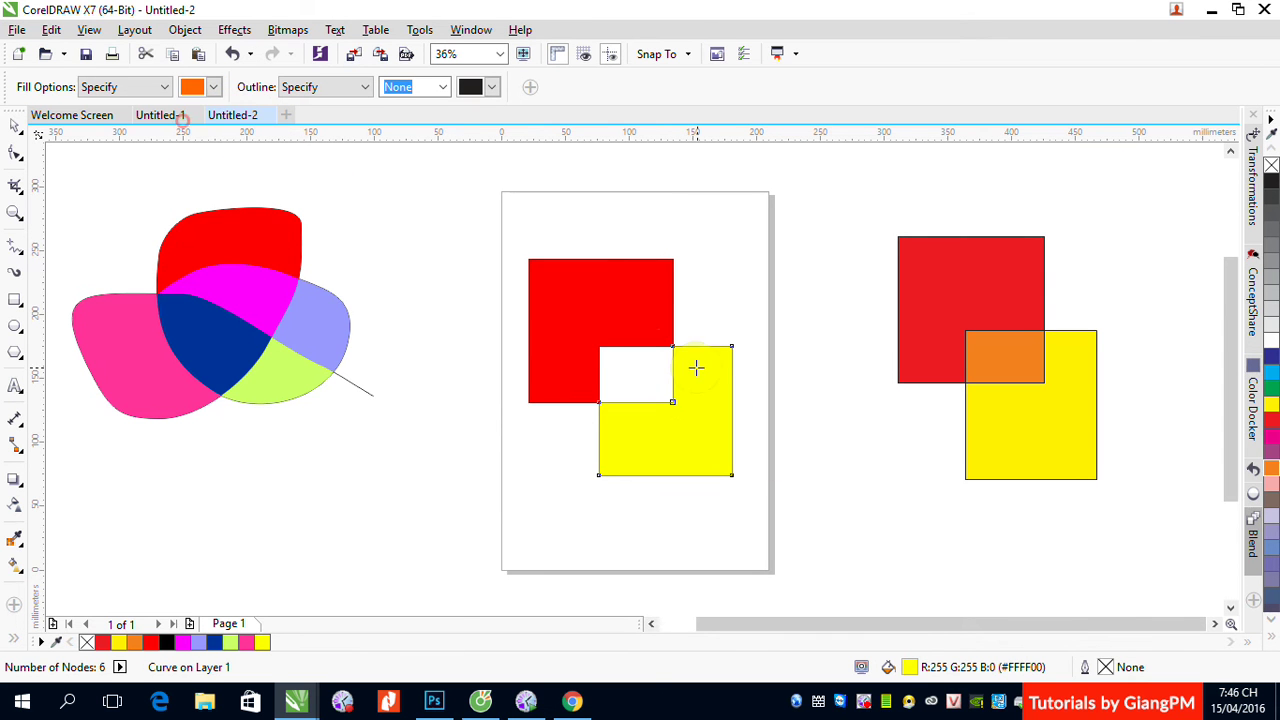
click(651, 380)
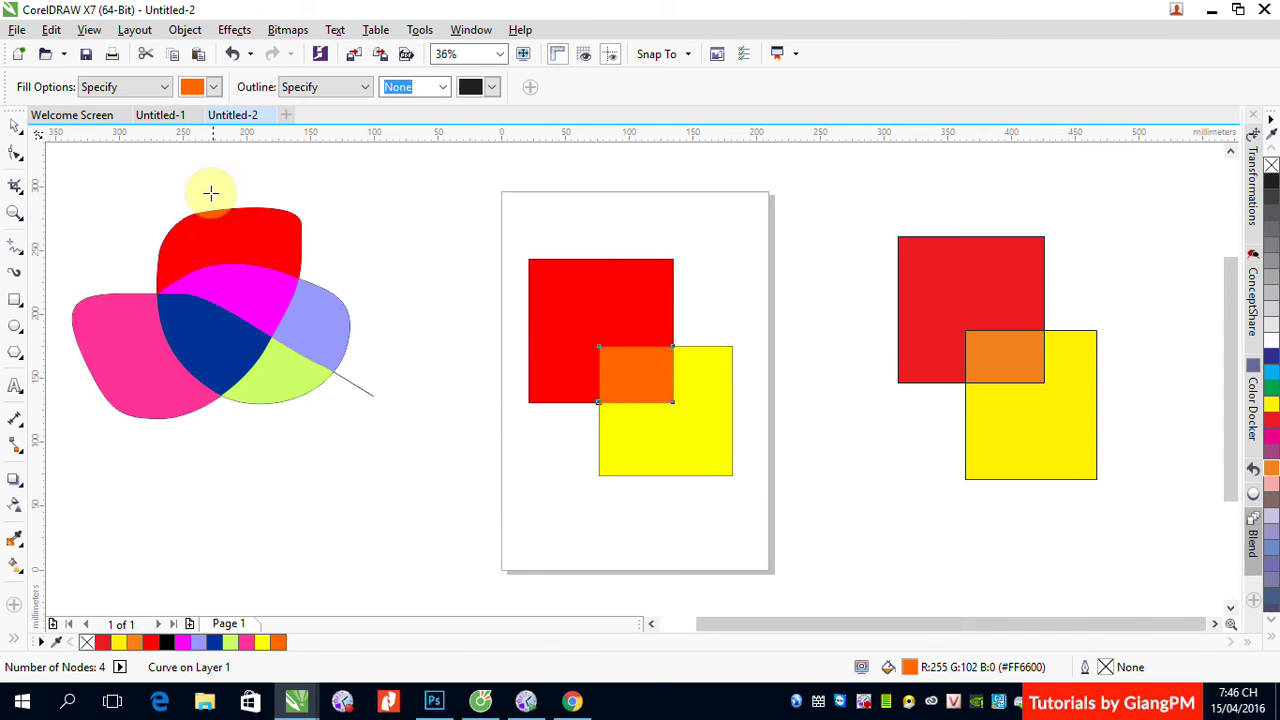
click(15, 124)
click(394, 229)
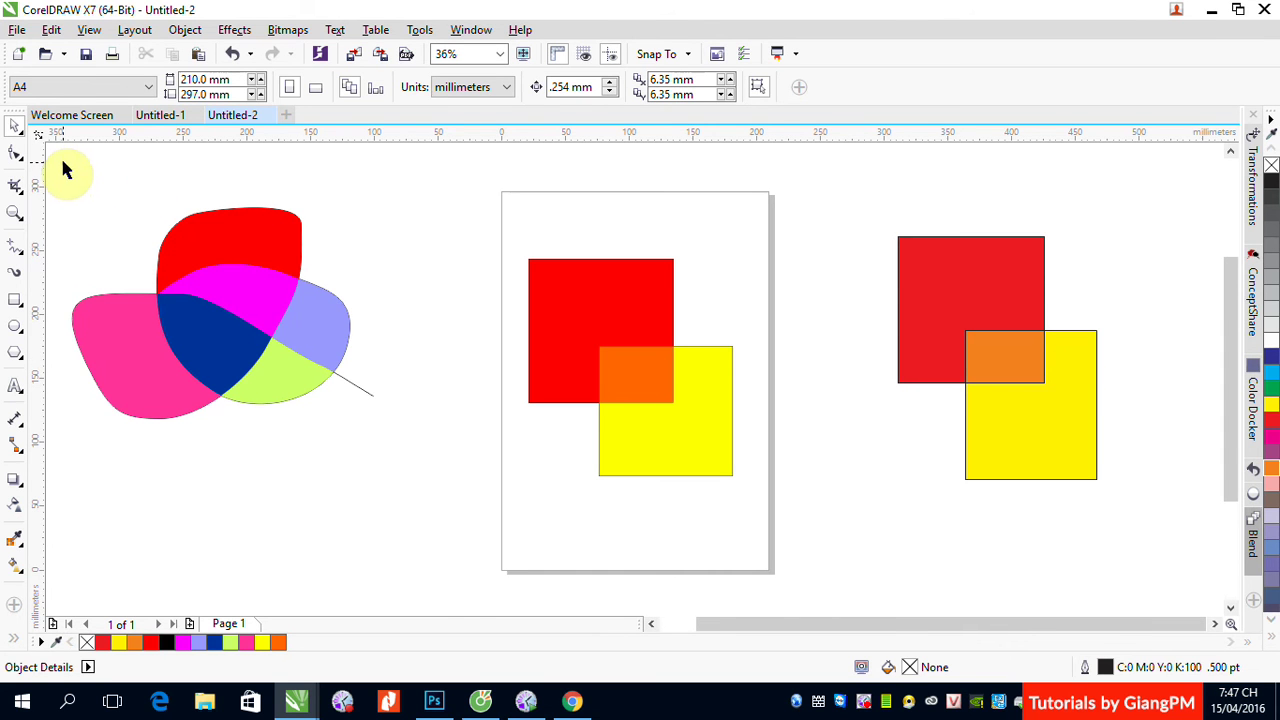
Delete all objects from the drawing and import GEMSTON.png from the tham khao folder onto the page.
drag(63, 165, 1125, 560)
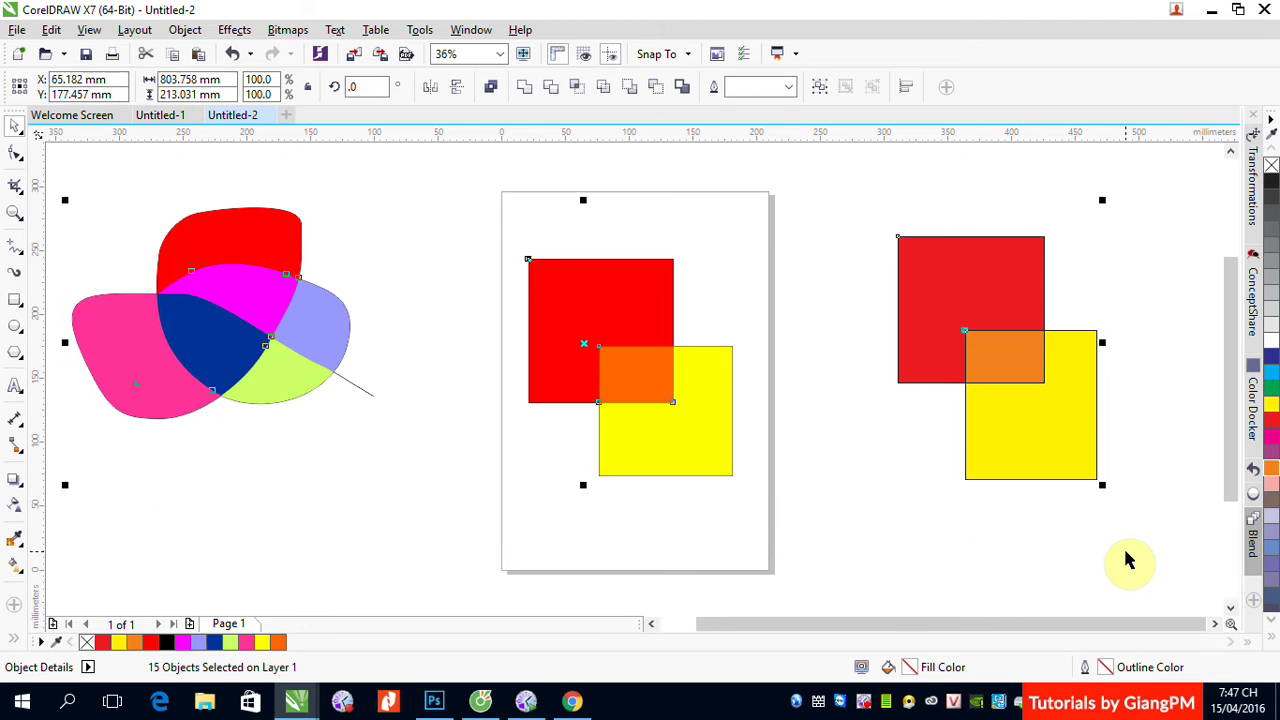
key(Delete)
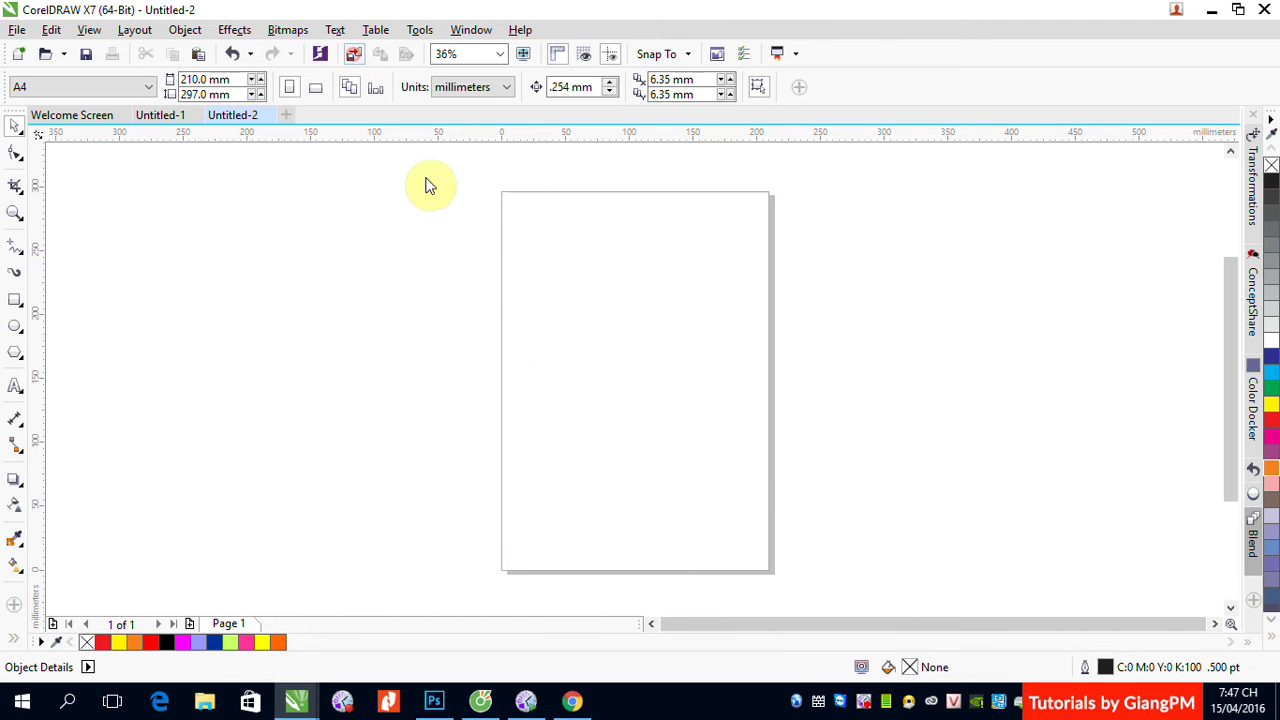
key(ctrl+i)
double_click(654, 243)
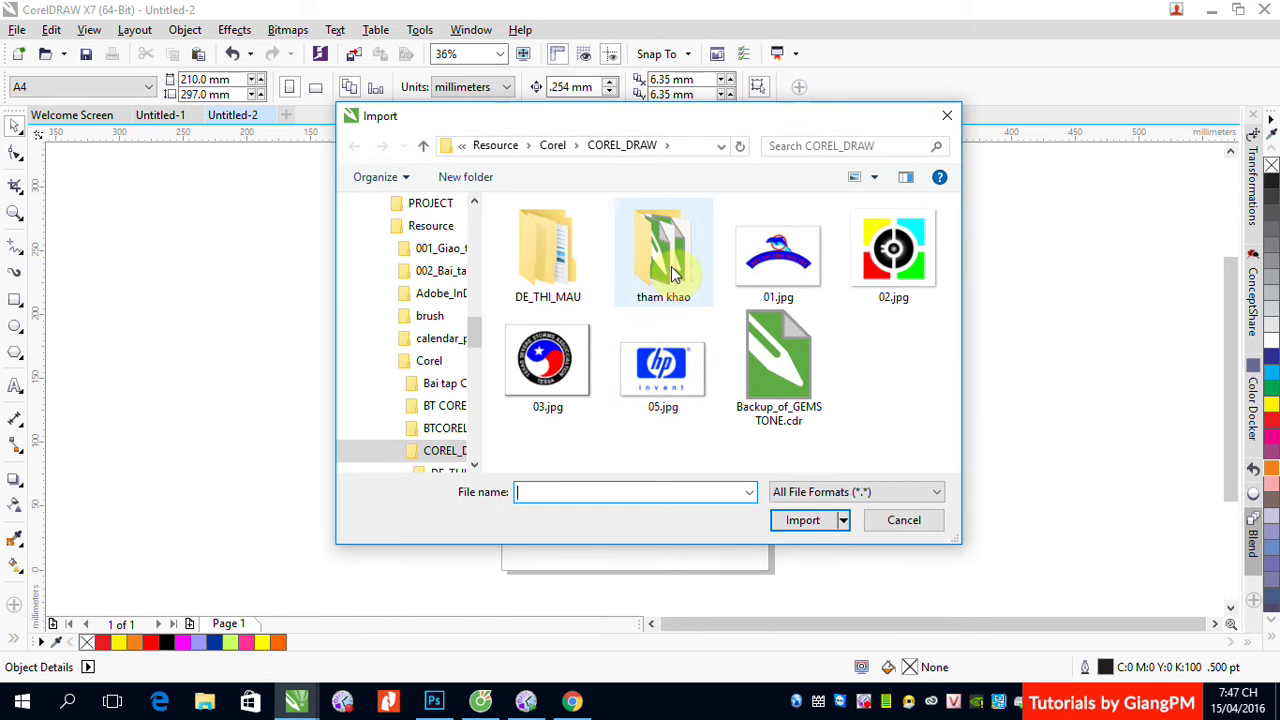
click(540, 331)
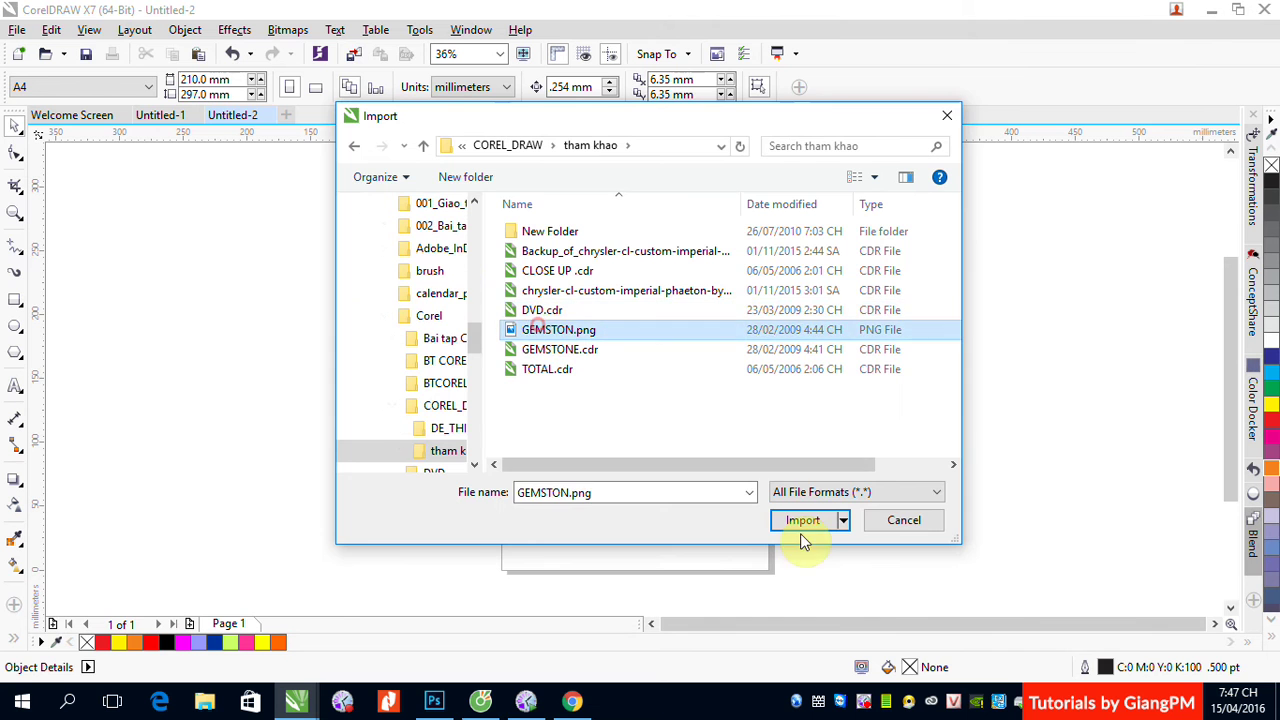
click(805, 522)
click(537, 283)
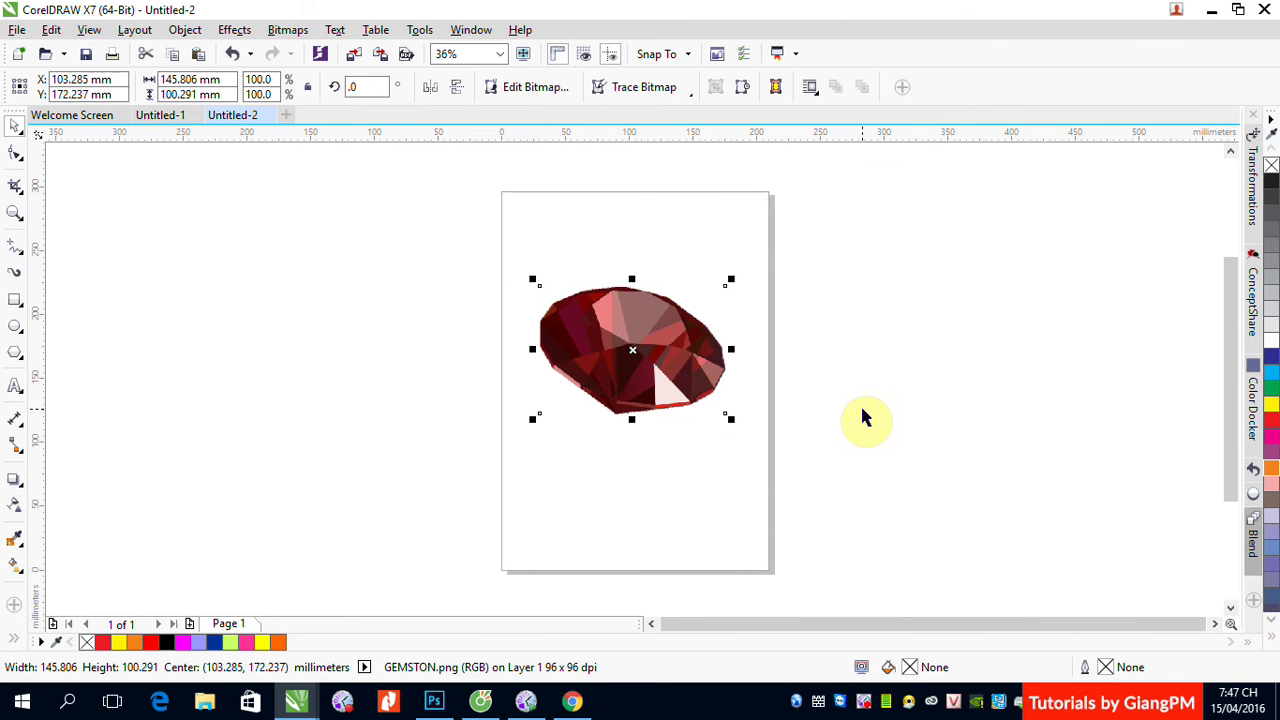
Lock the imported gemstone bitmap so it stays fixed as a tracing template.
key(z)
drag(514, 251, 752, 444)
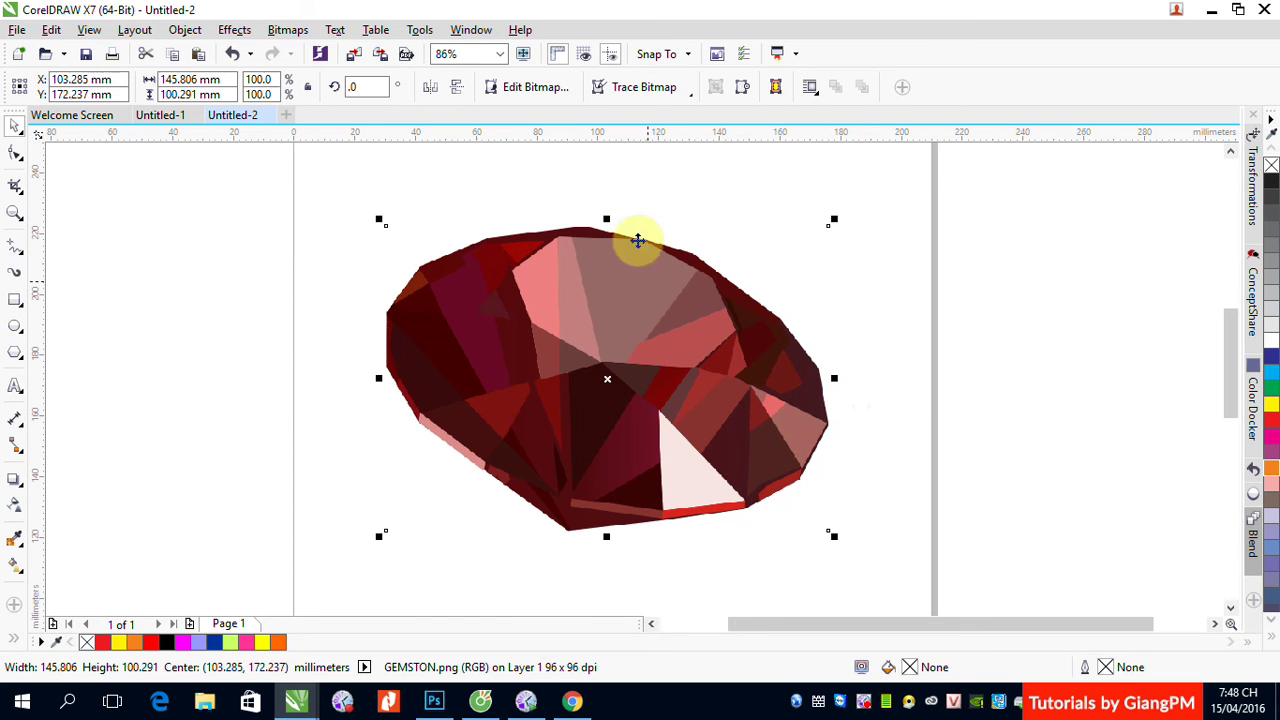
click(15, 247)
click(68, 315)
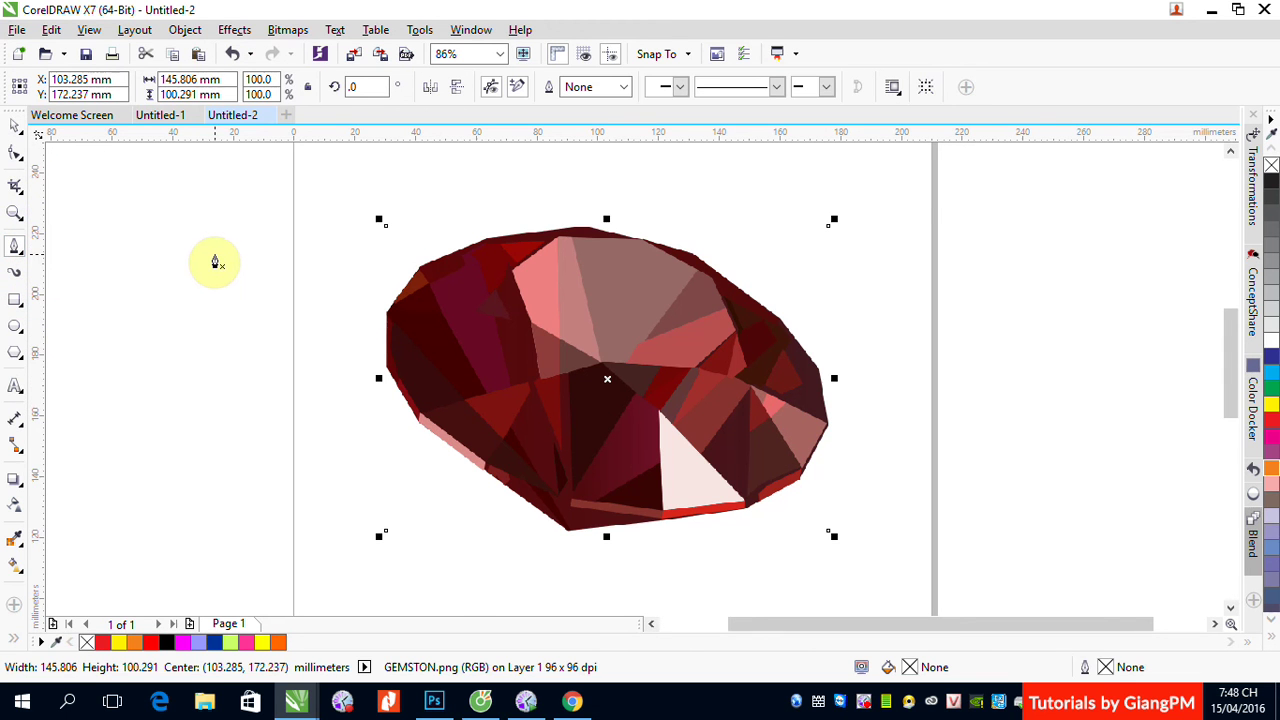
key(F2)
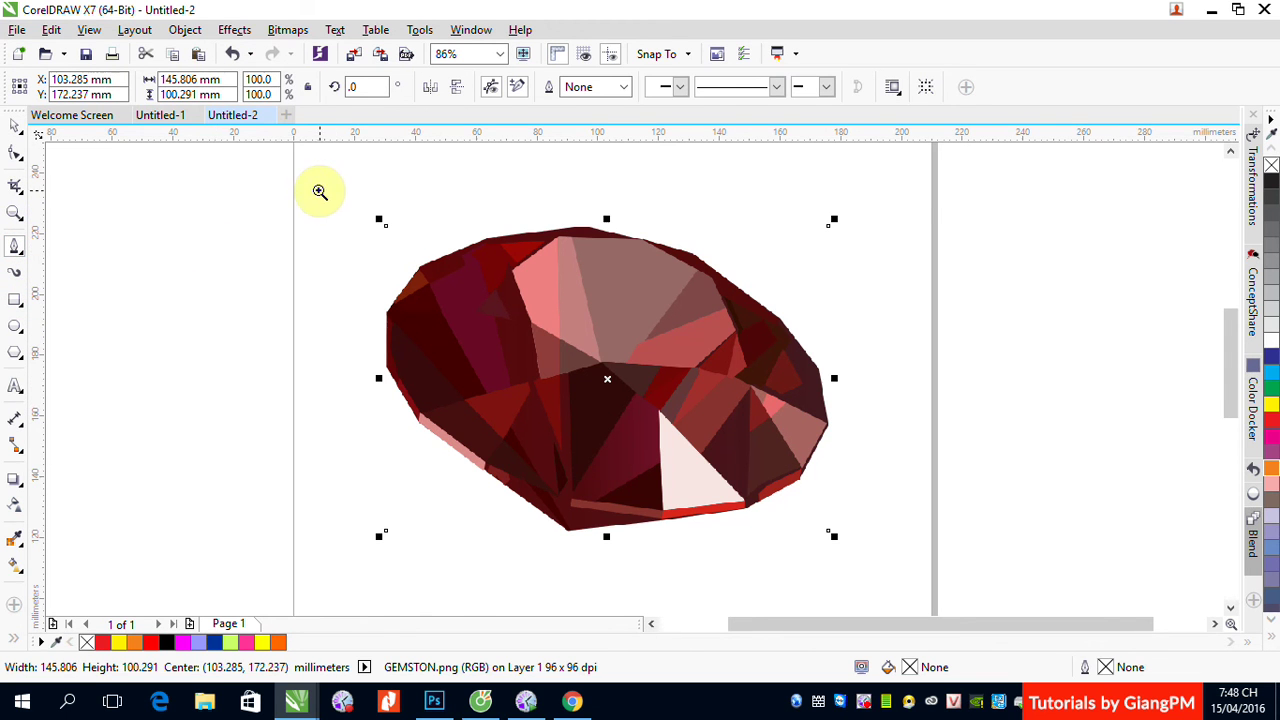
drag(317, 191, 984, 594)
key(space)
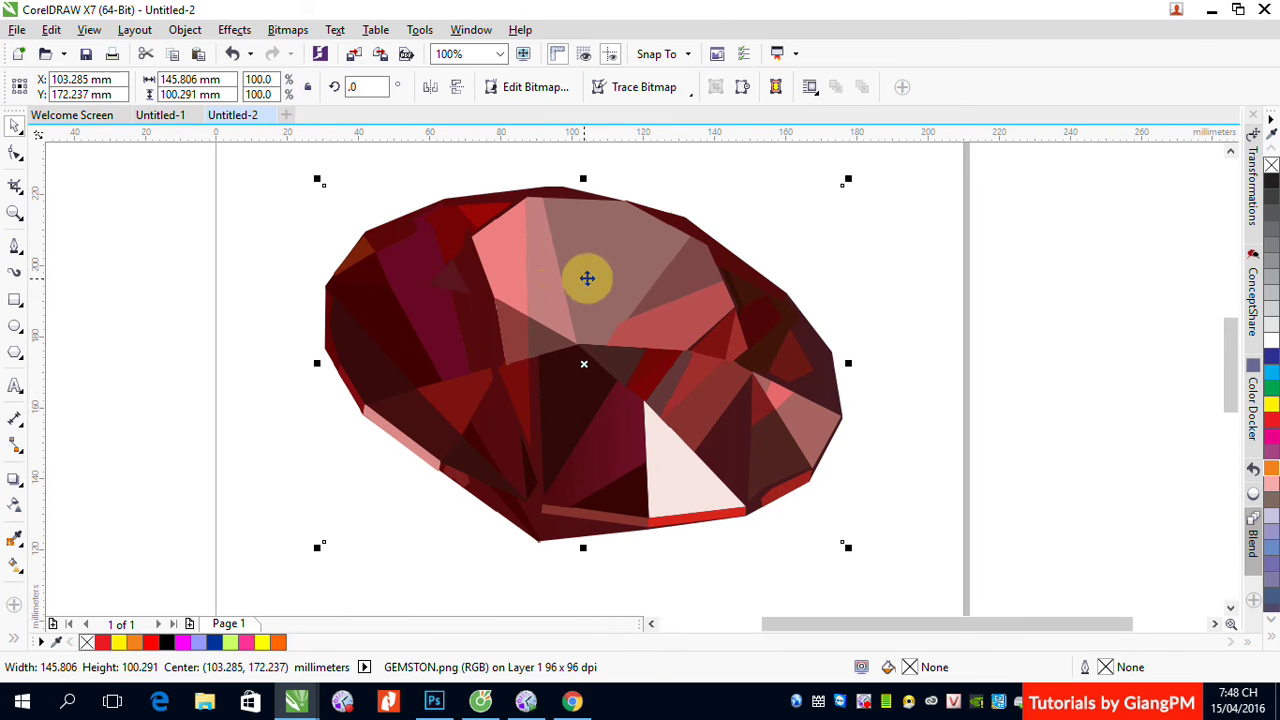
right_click(588, 275)
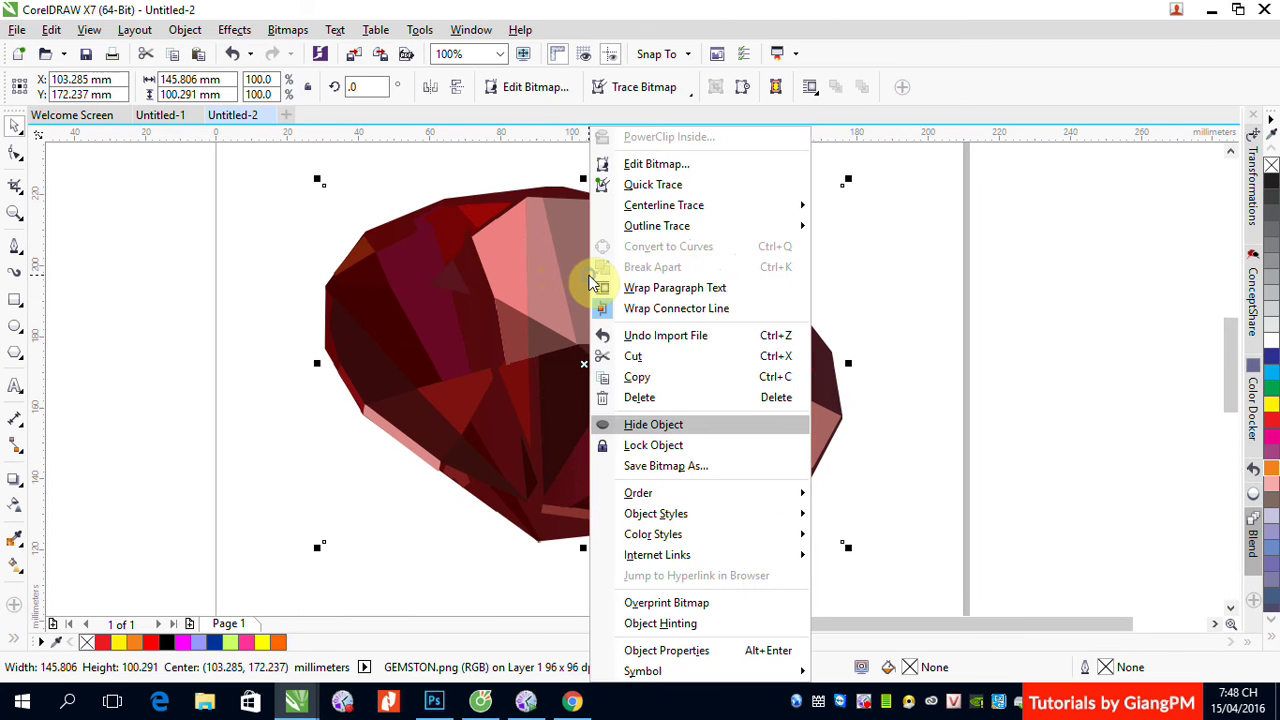
click(640, 452)
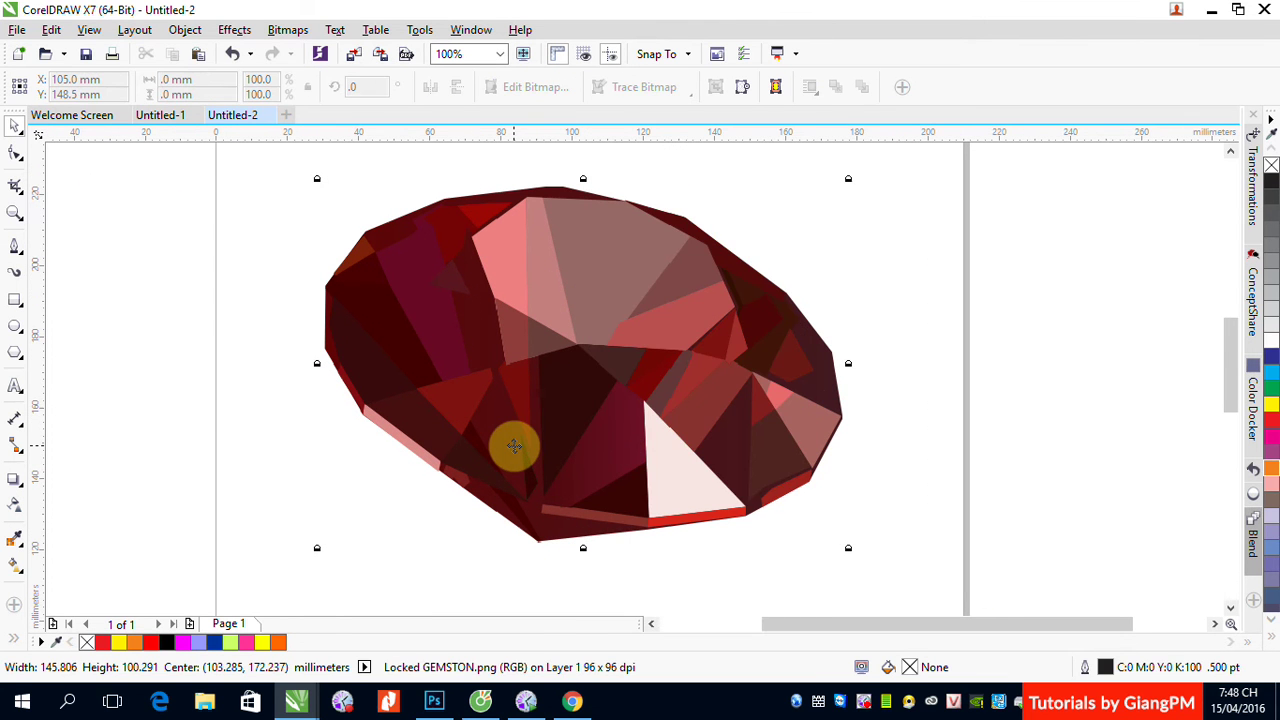
Start a Pen tool outline along the left and lower edges of the gem's light central facets, ending at the white facet's top corner.
click(15, 245)
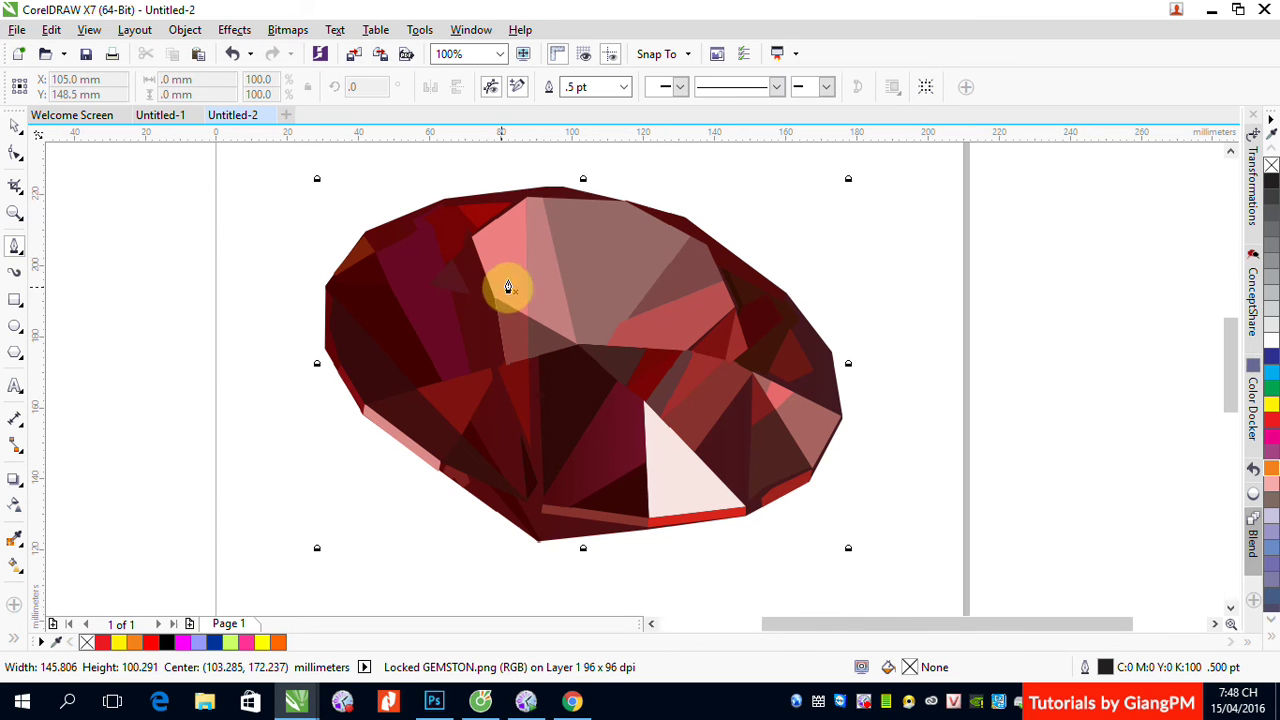
click(471, 240)
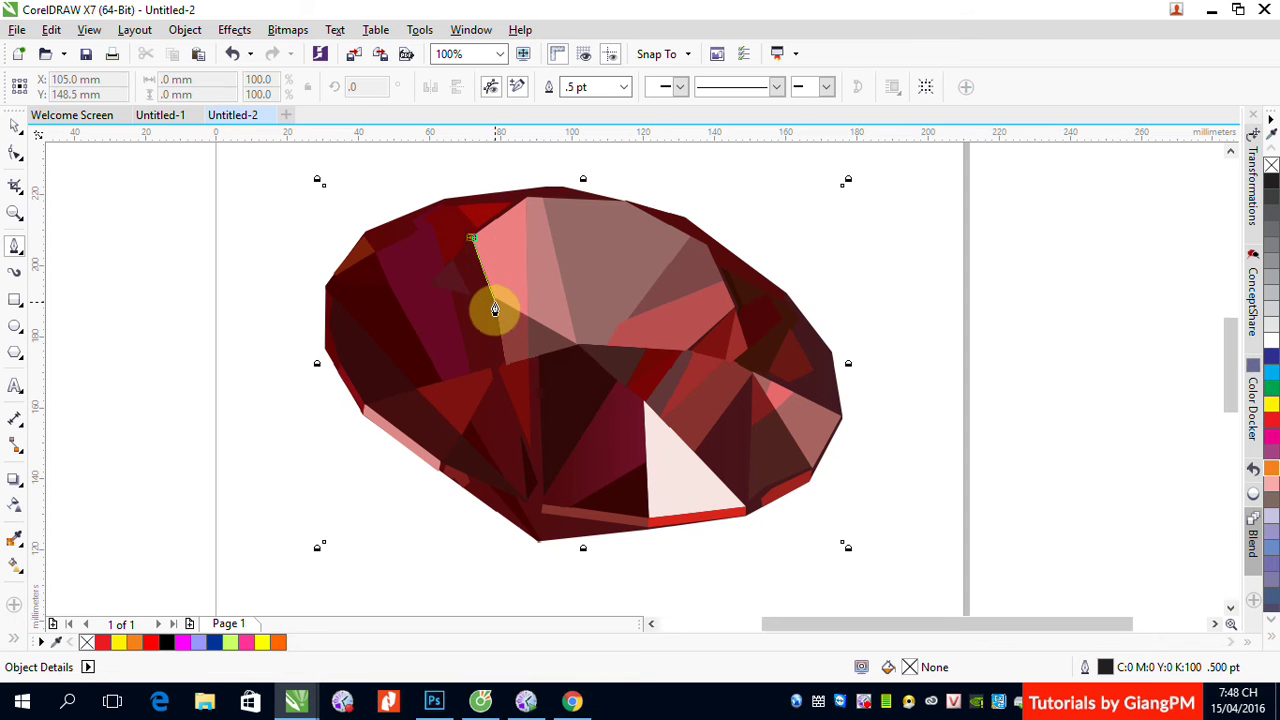
click(499, 305)
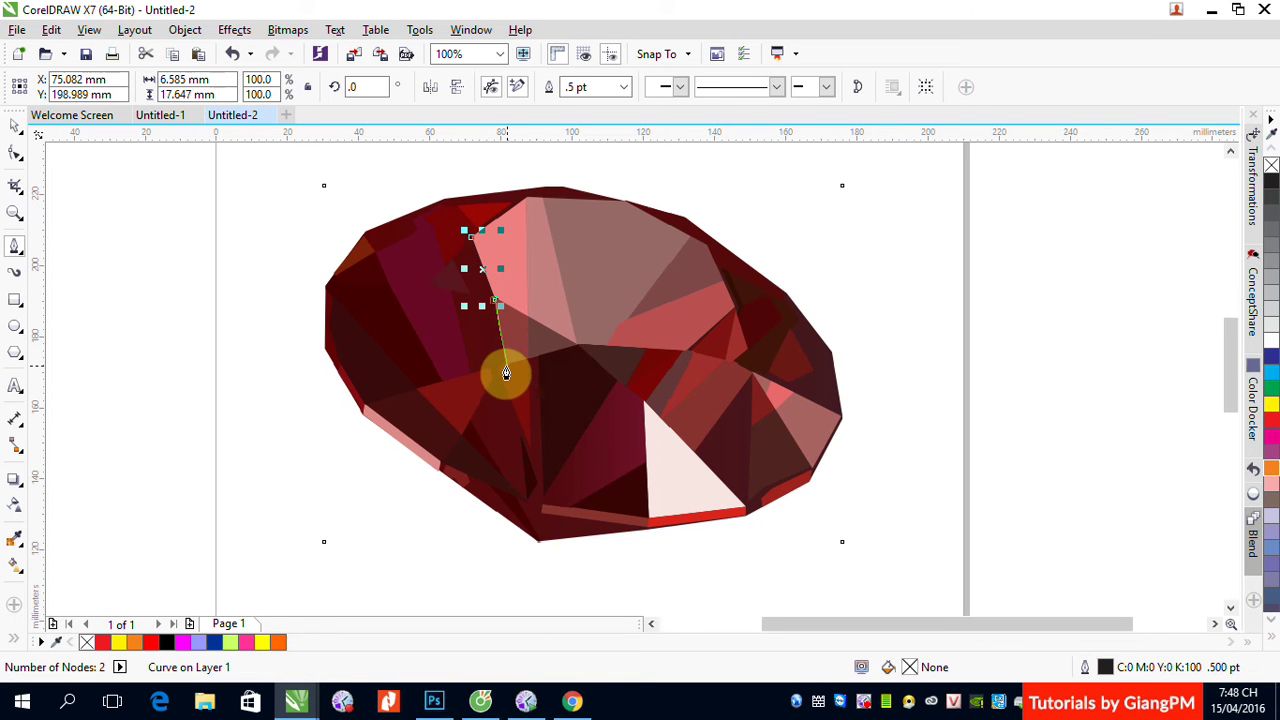
click(505, 368)
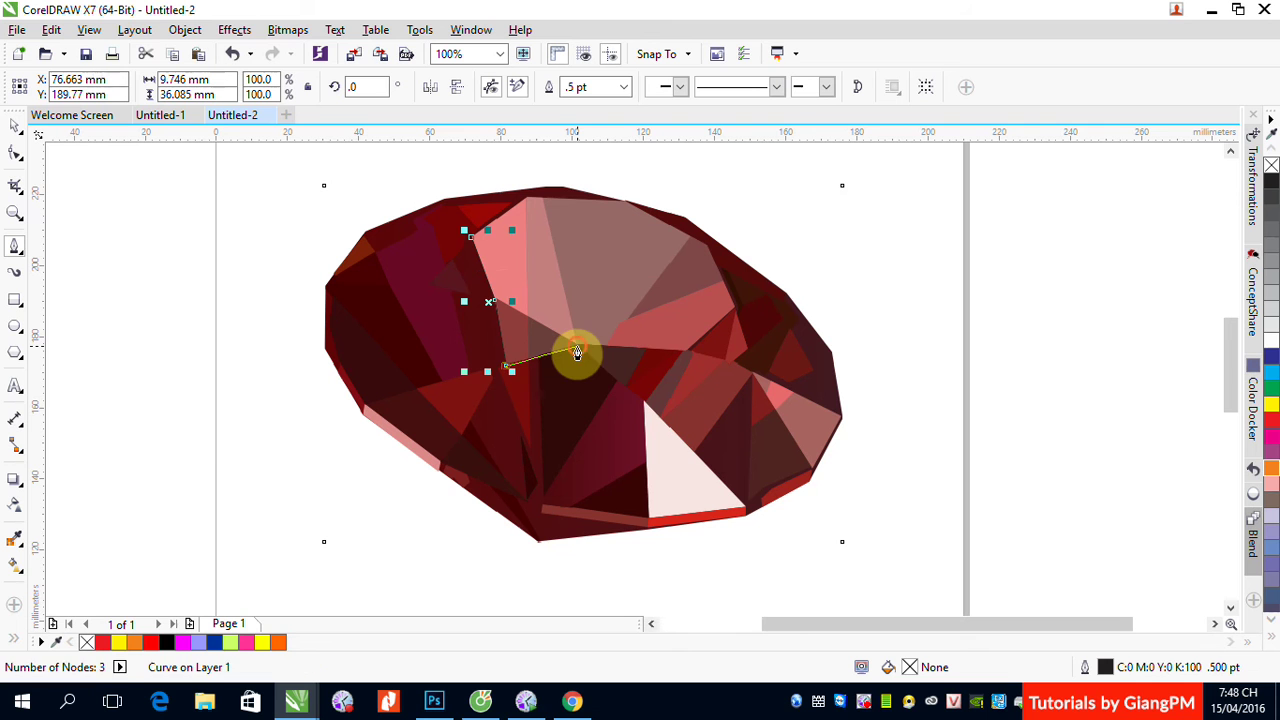
click(577, 347)
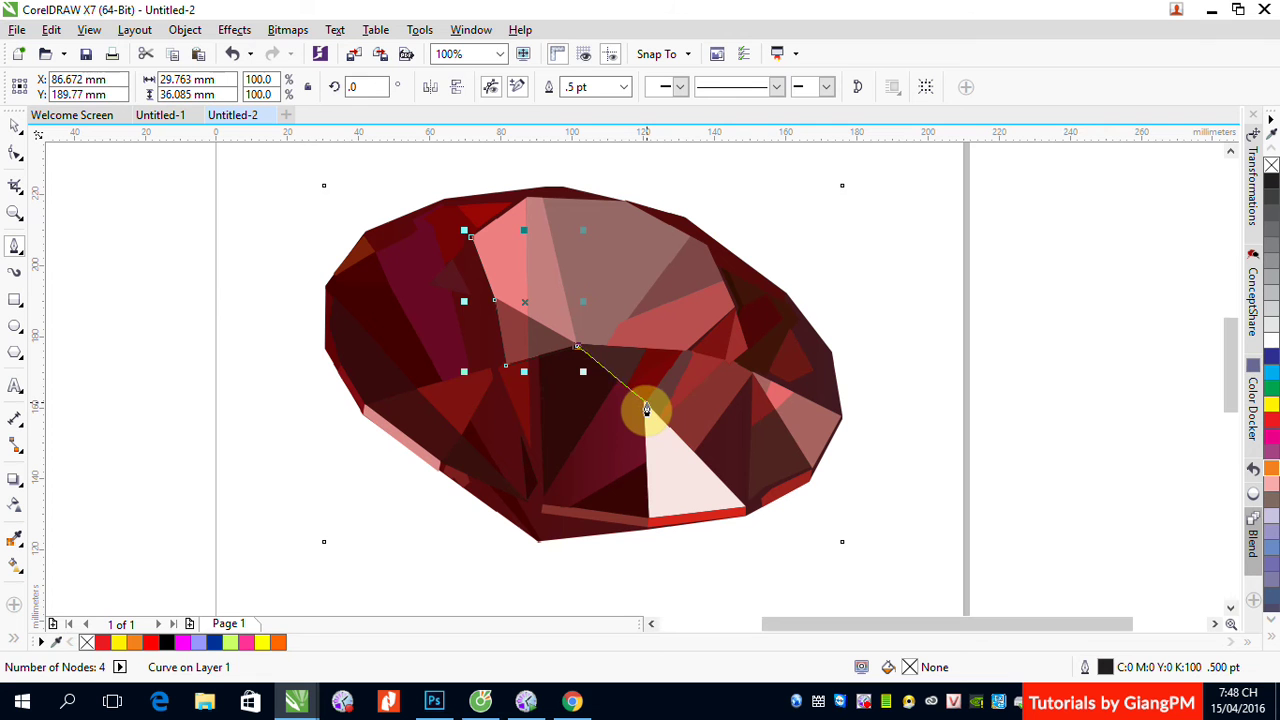
click(647, 405)
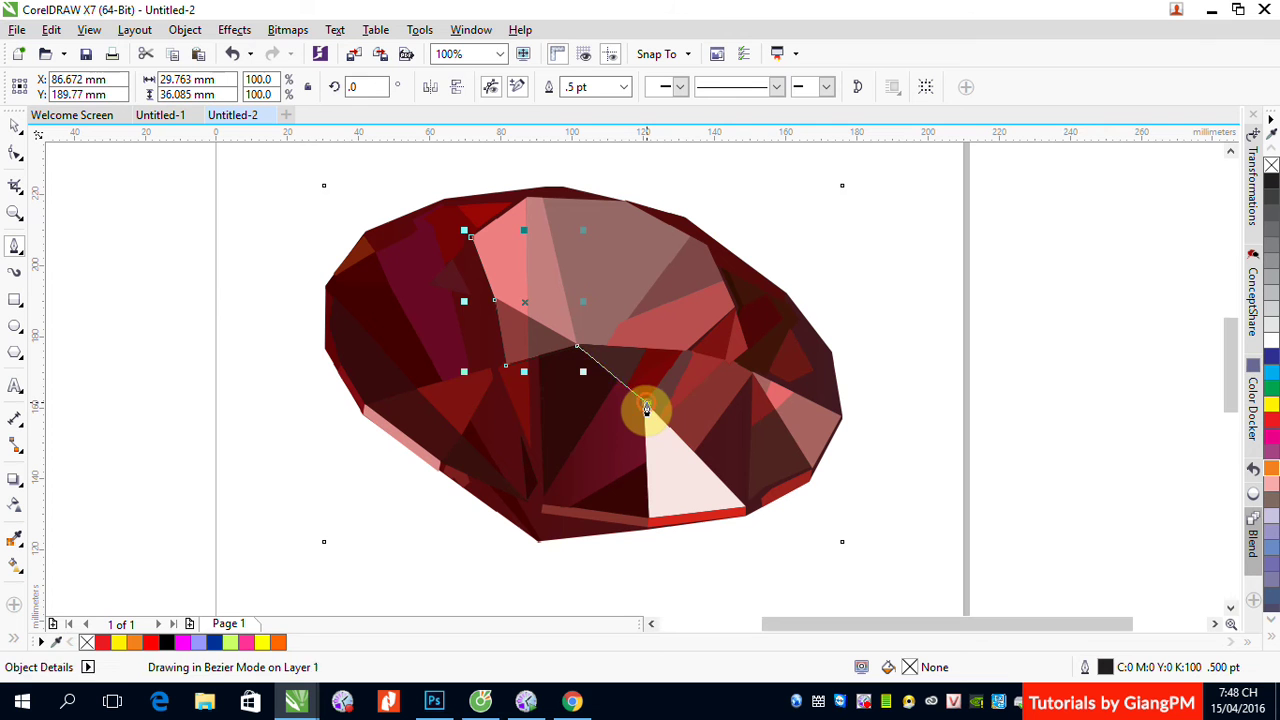
Close the outline around the central facets' right and upper edges, about 74 by 58 mm, and colour its outline yellow.
click(686, 361)
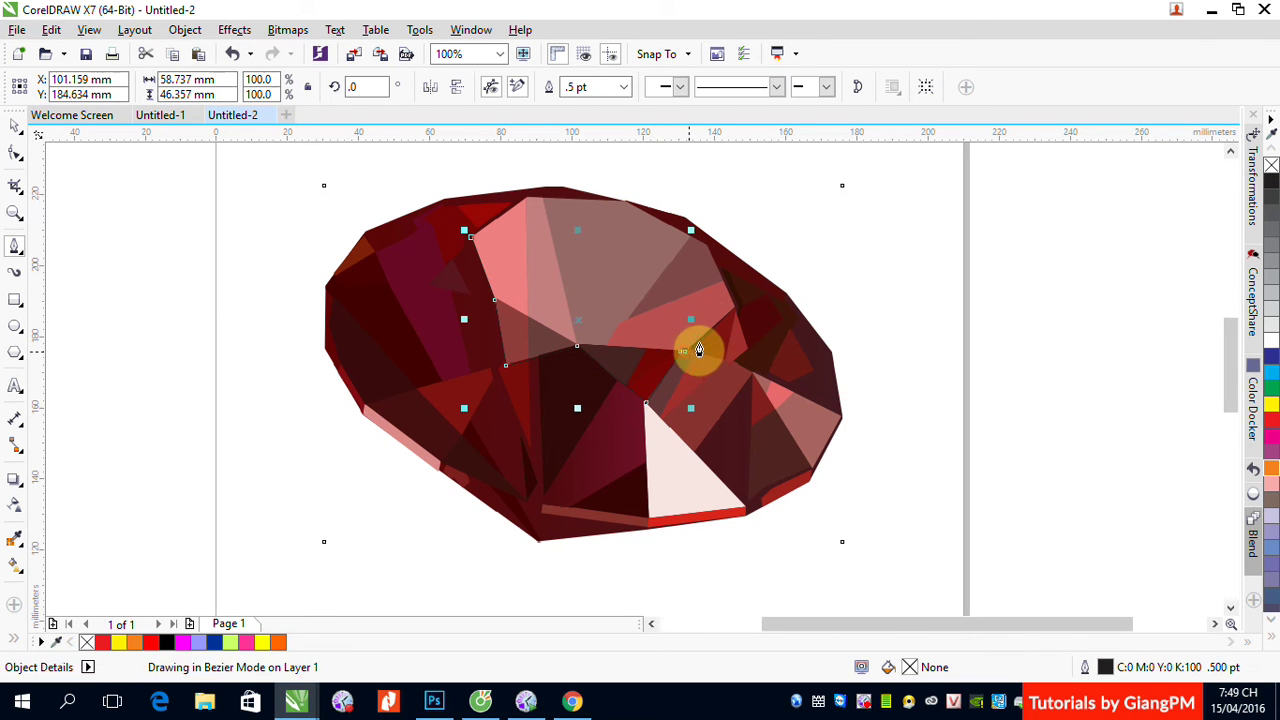
click(691, 350)
click(735, 311)
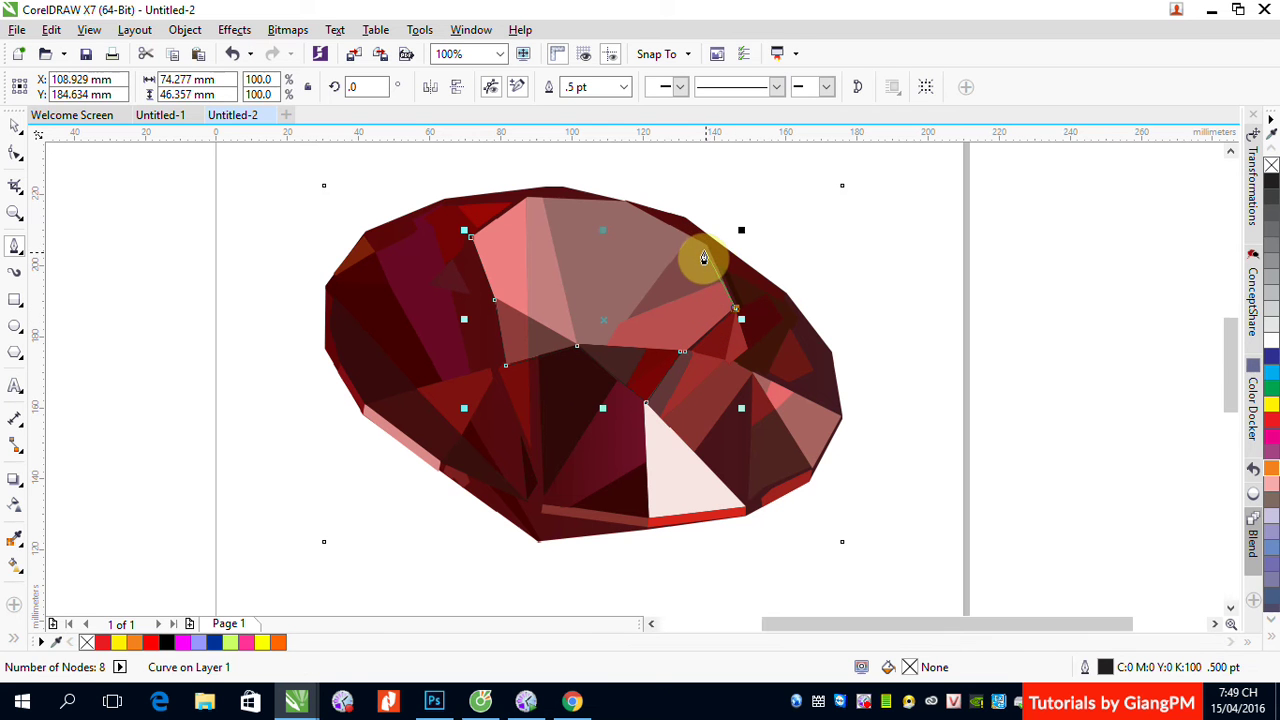
click(686, 243)
click(621, 204)
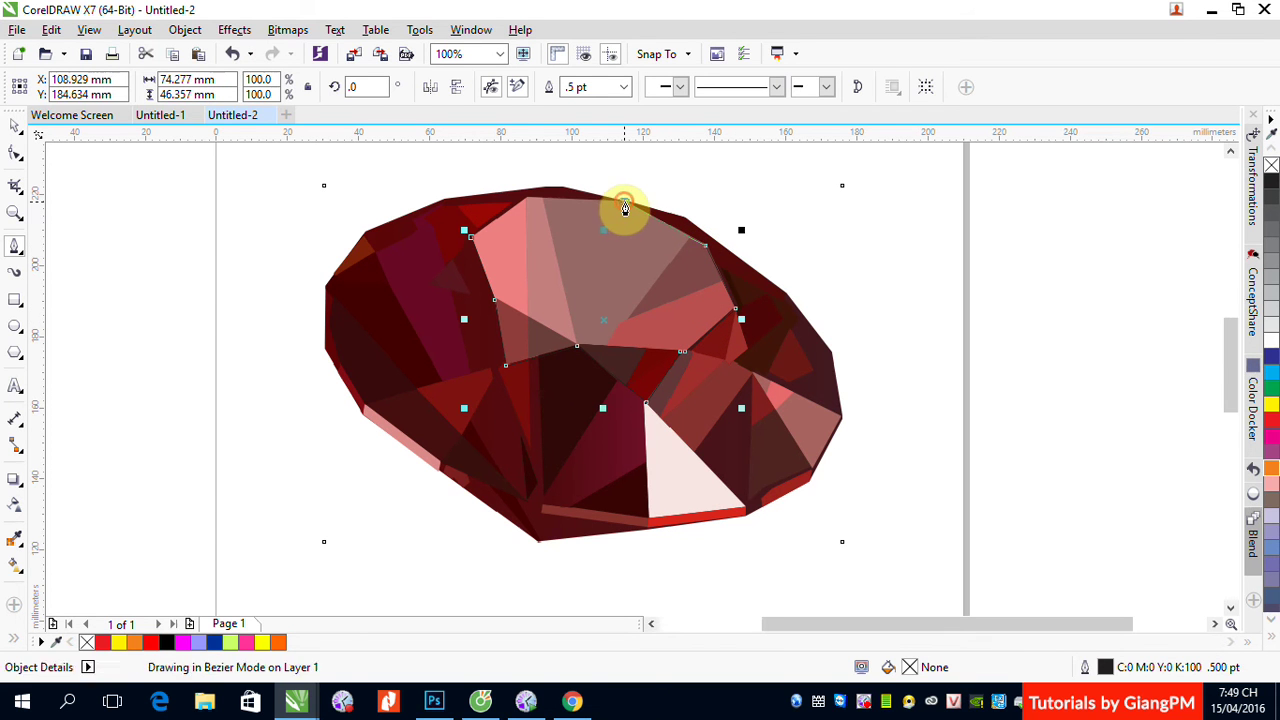
click(526, 204)
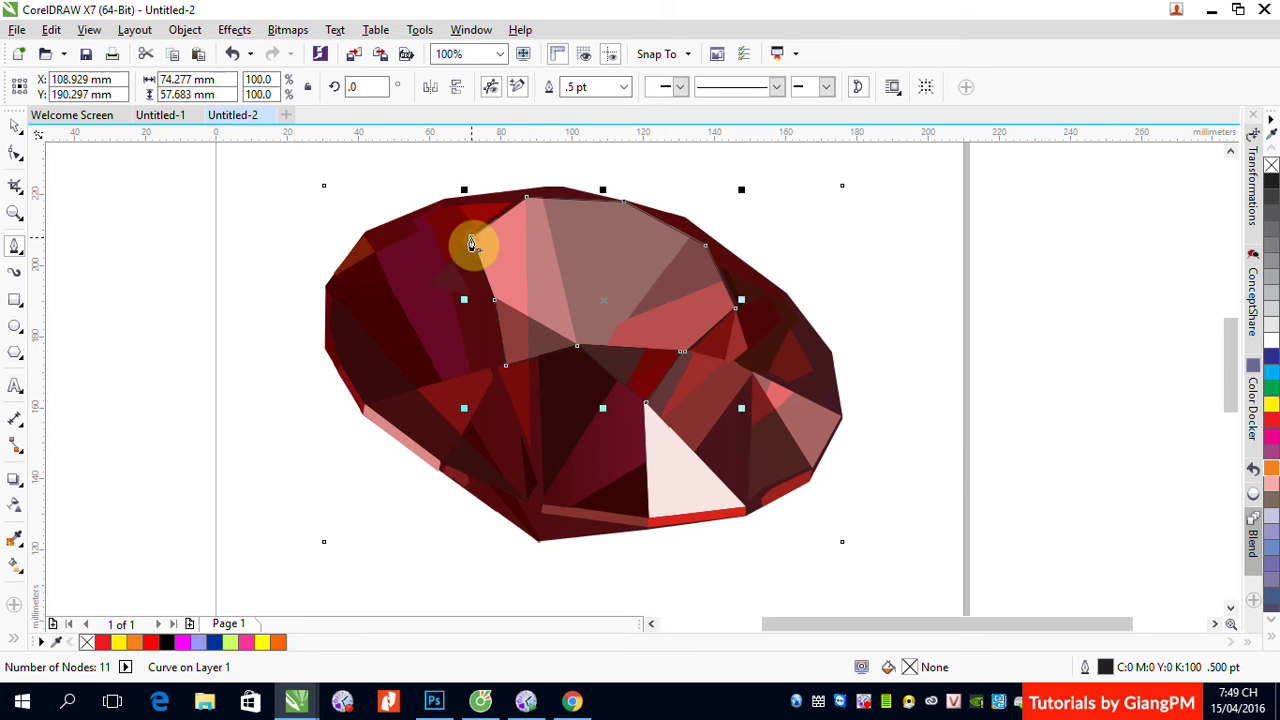
right_click(1269, 406)
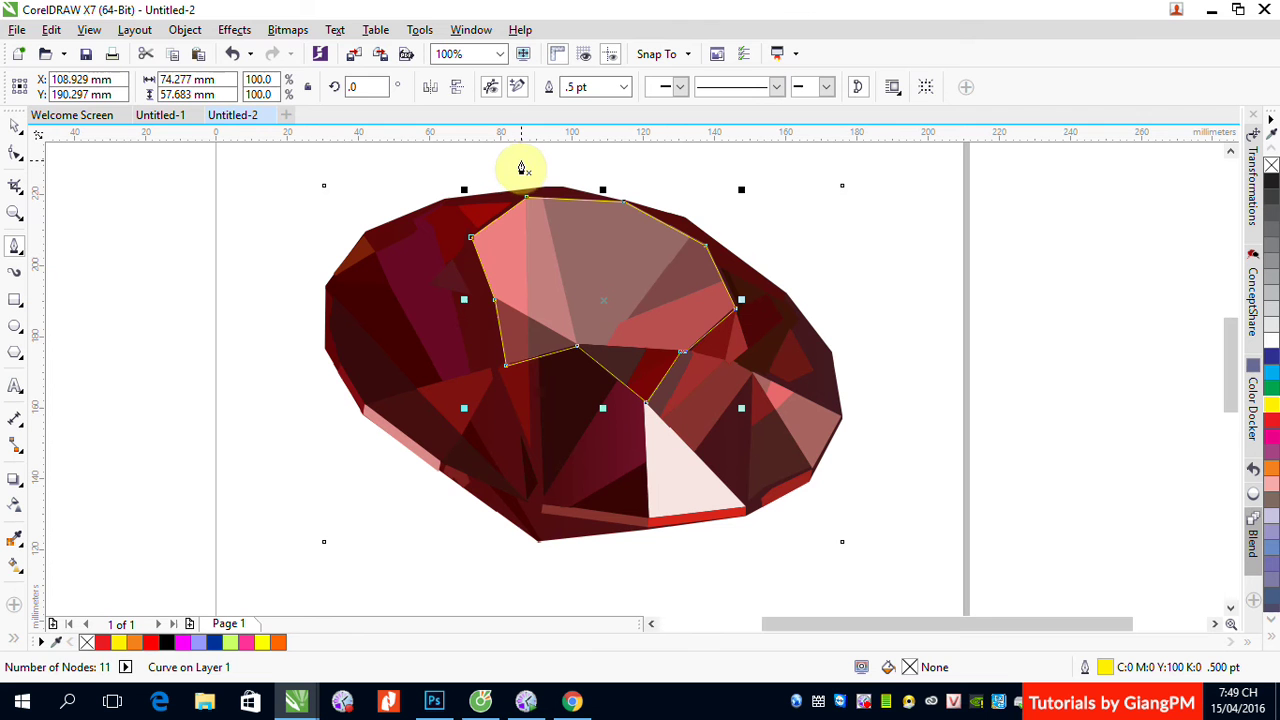
Draw a Pen polyline down the vertical pink facet edge, back up the neighbouring slanted edge, and across above the gem.
click(524, 156)
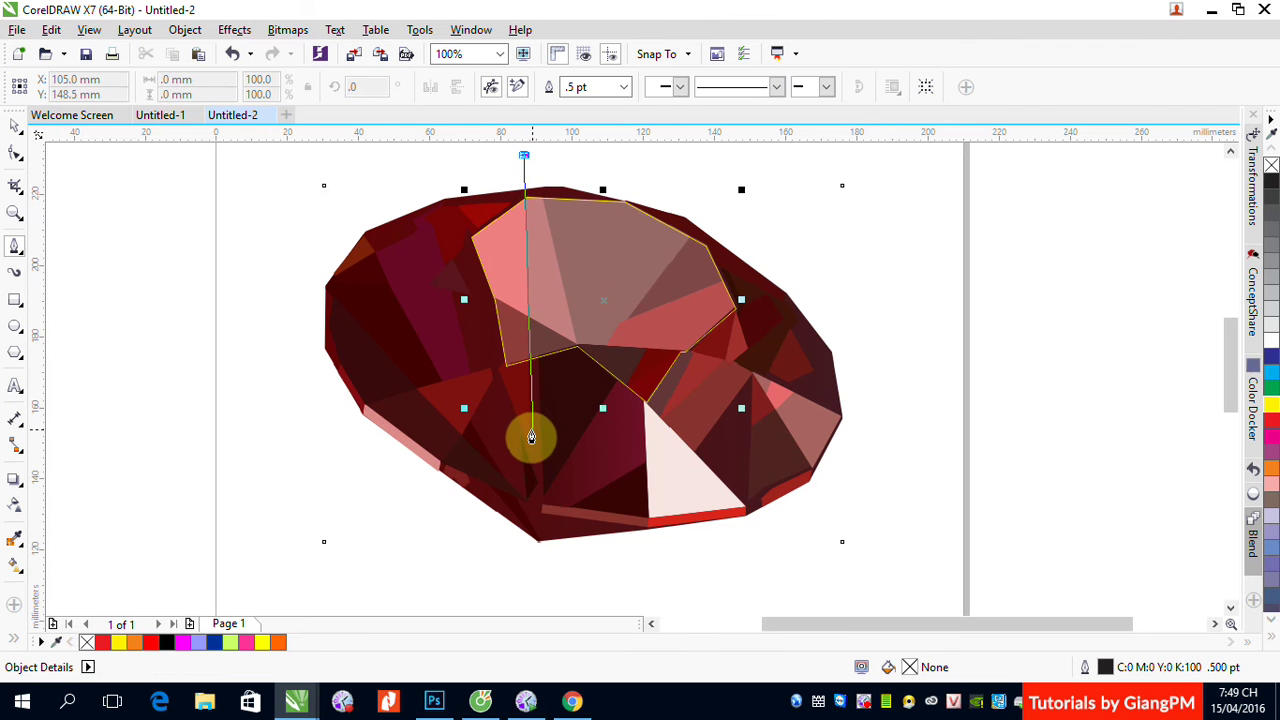
click(531, 437)
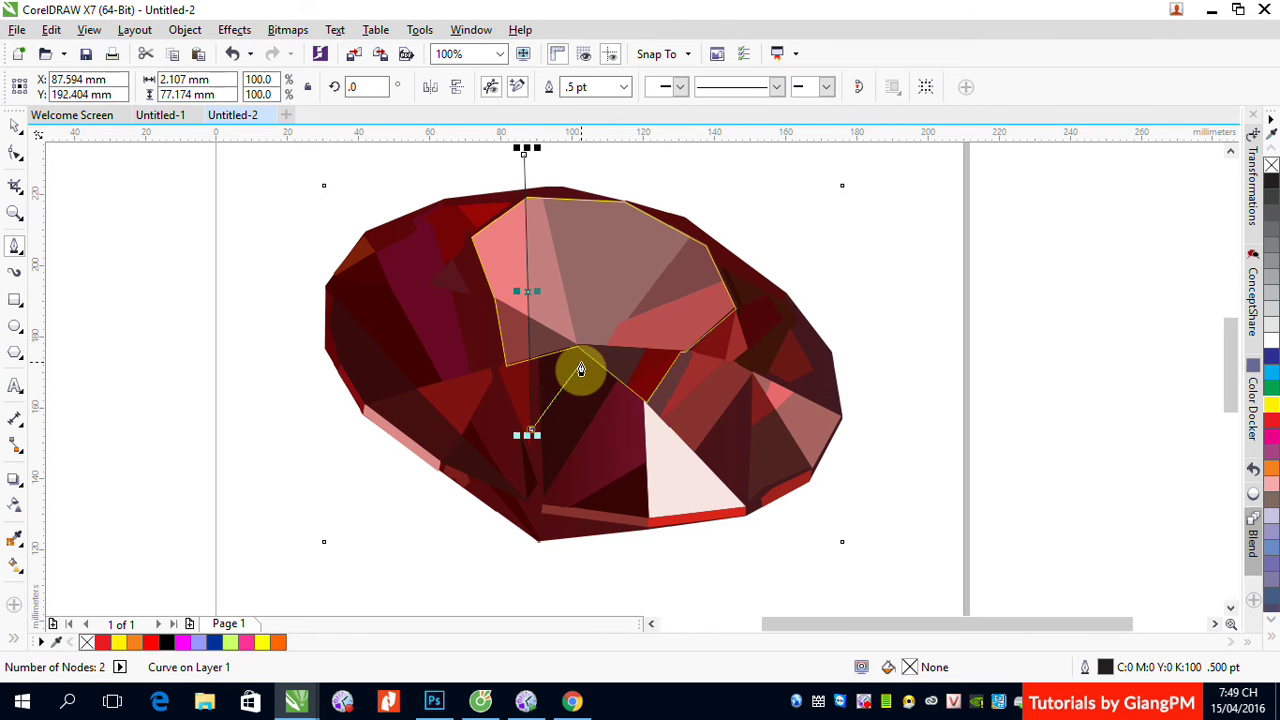
click(578, 362)
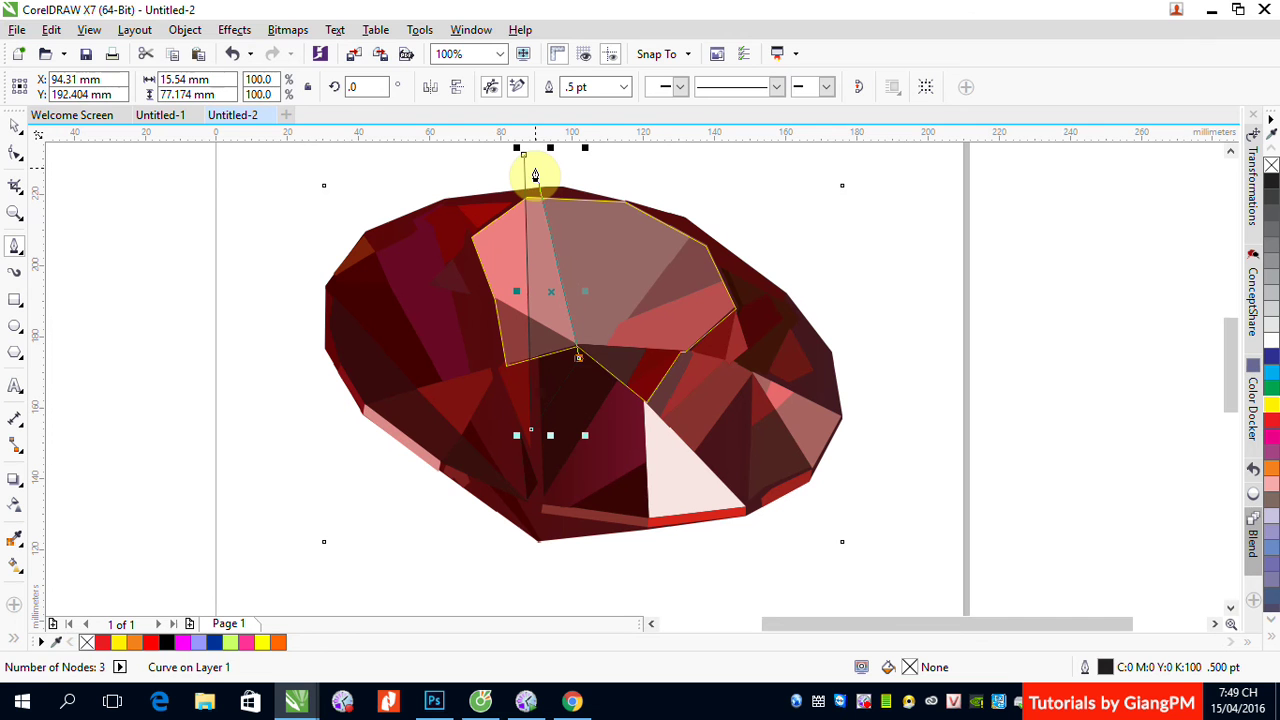
click(535, 171)
click(692, 177)
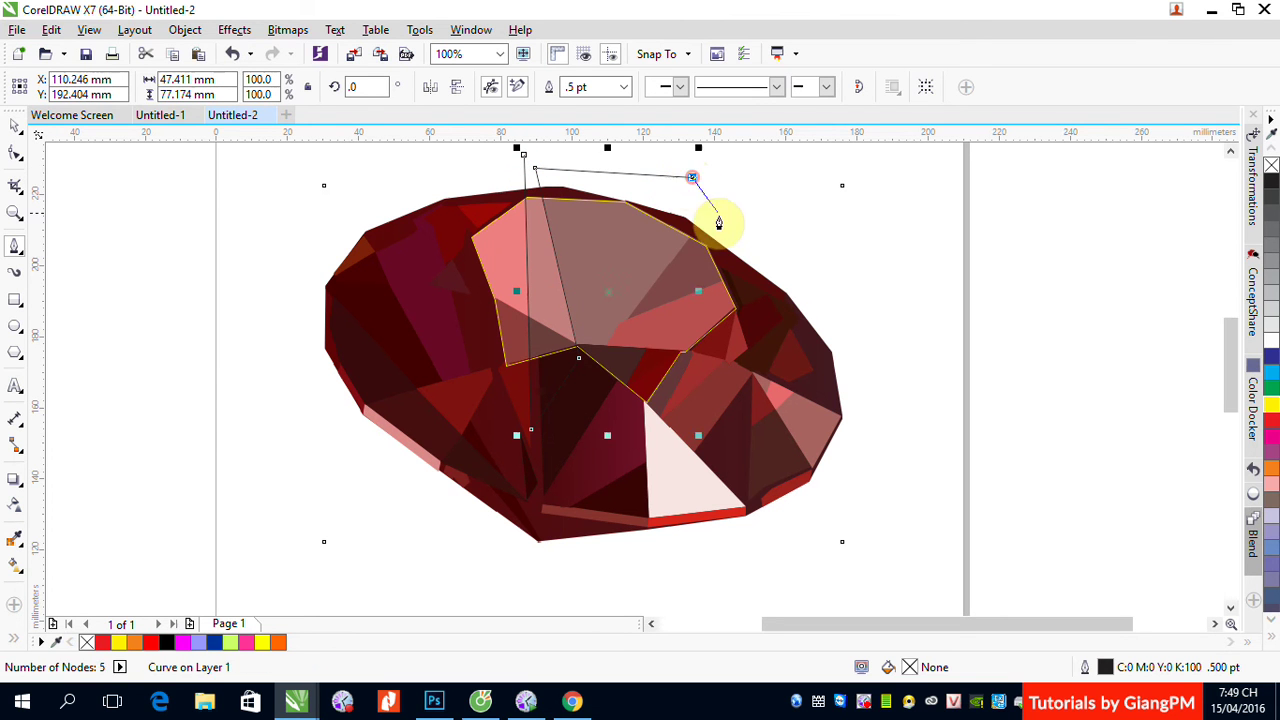
Continue the polyline around the gem's upper-right side and along the top and left edges of the lower-right pink facet.
click(711, 219)
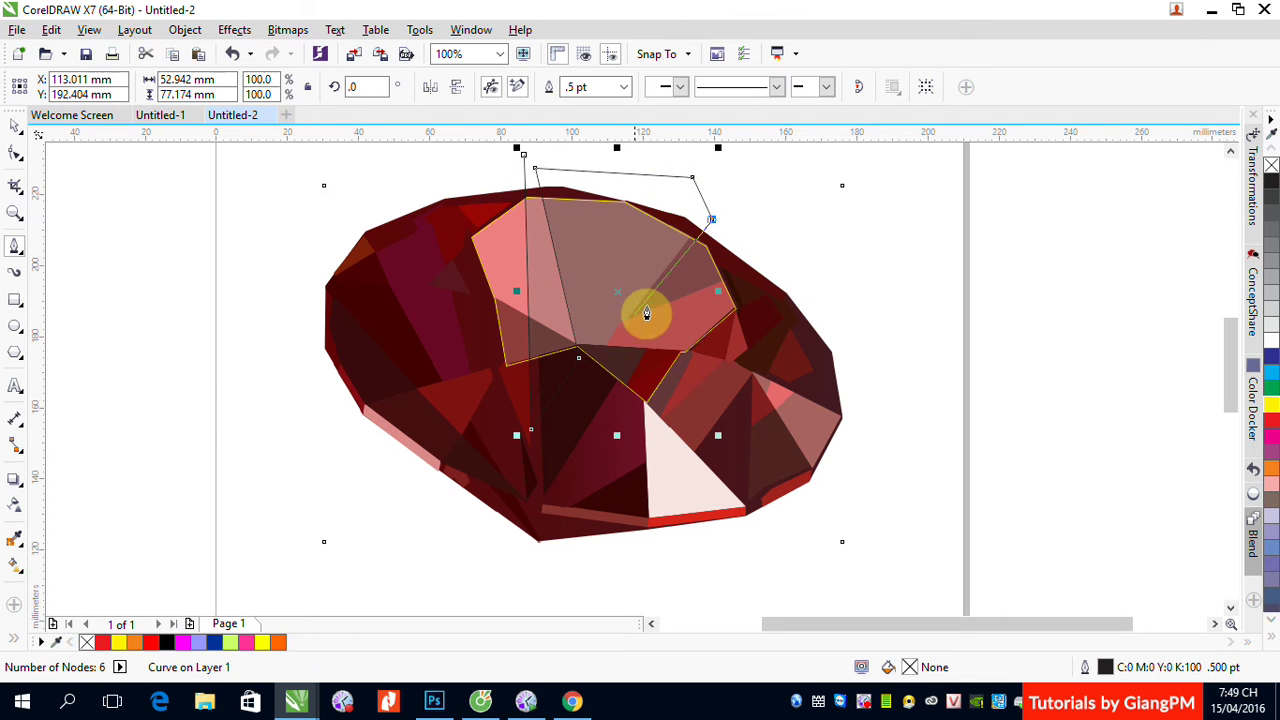
click(692, 234)
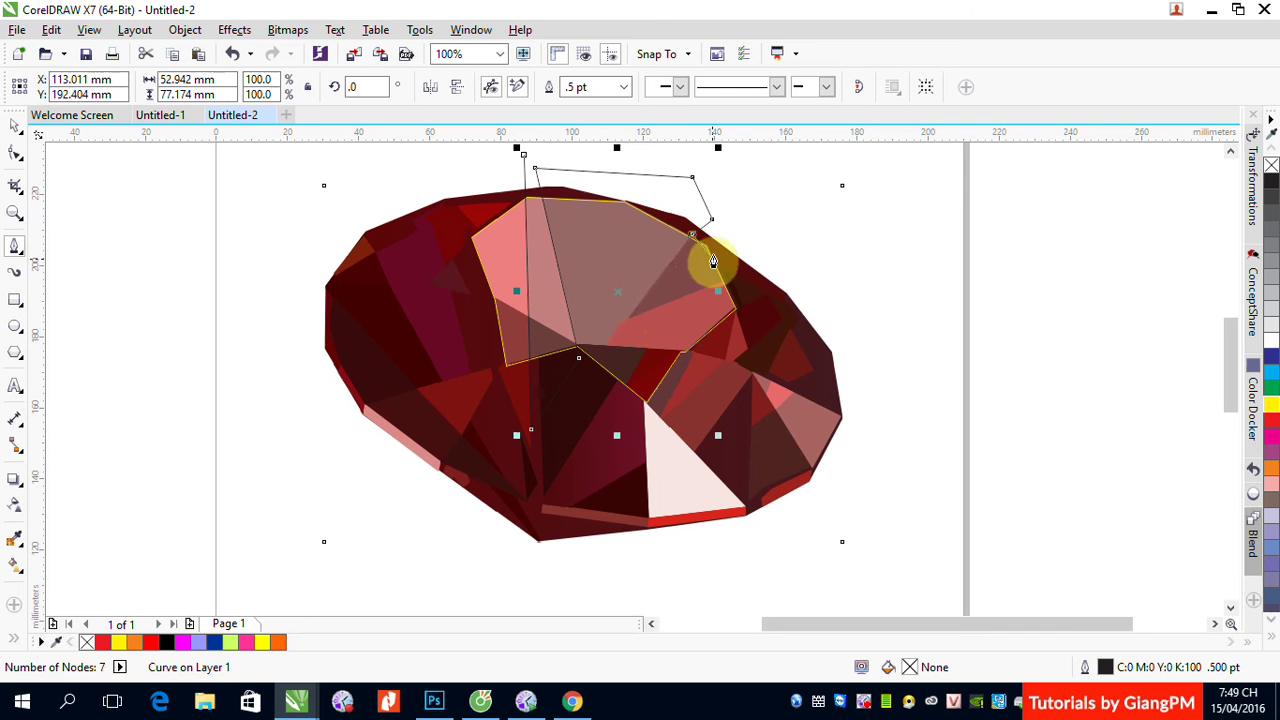
click(753, 247)
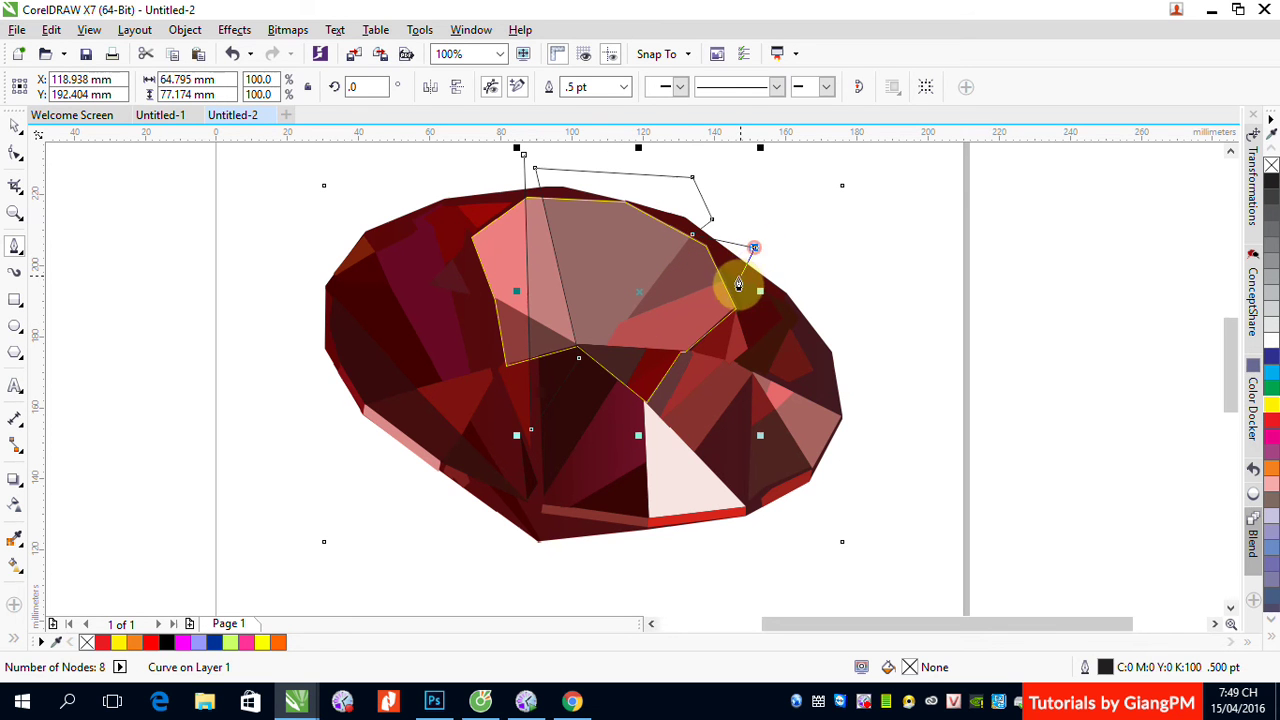
click(728, 280)
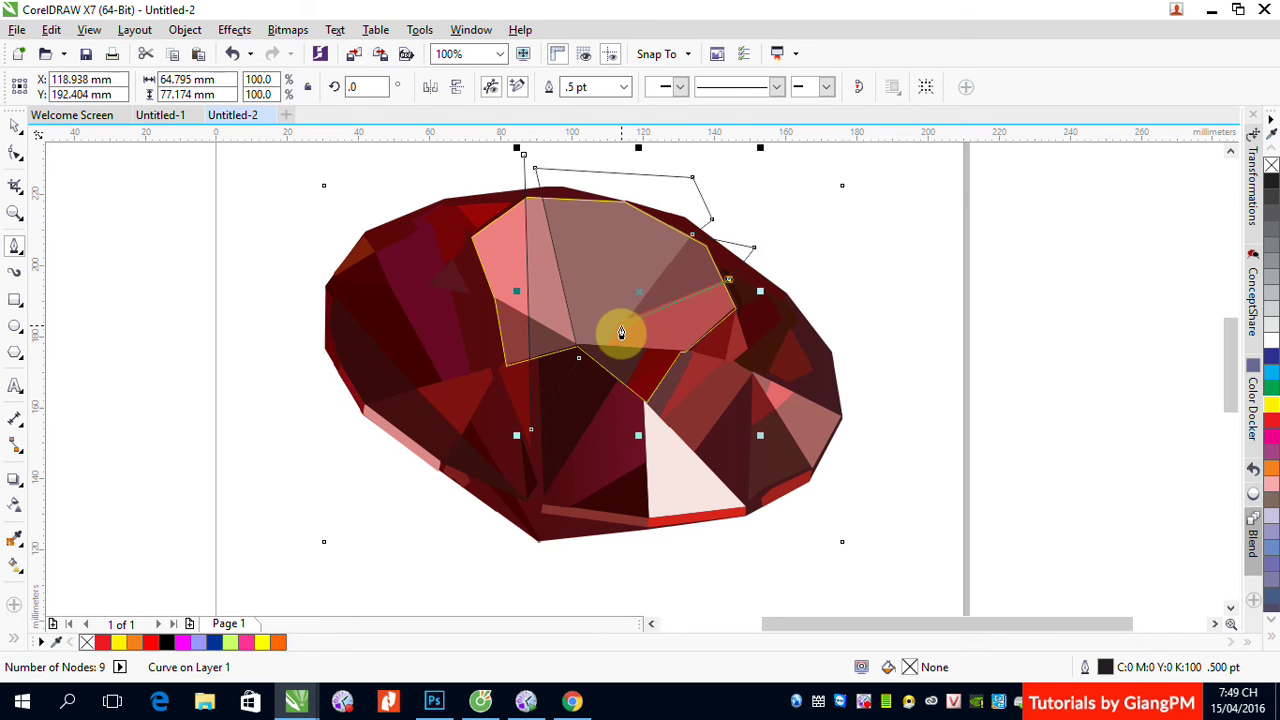
click(620, 321)
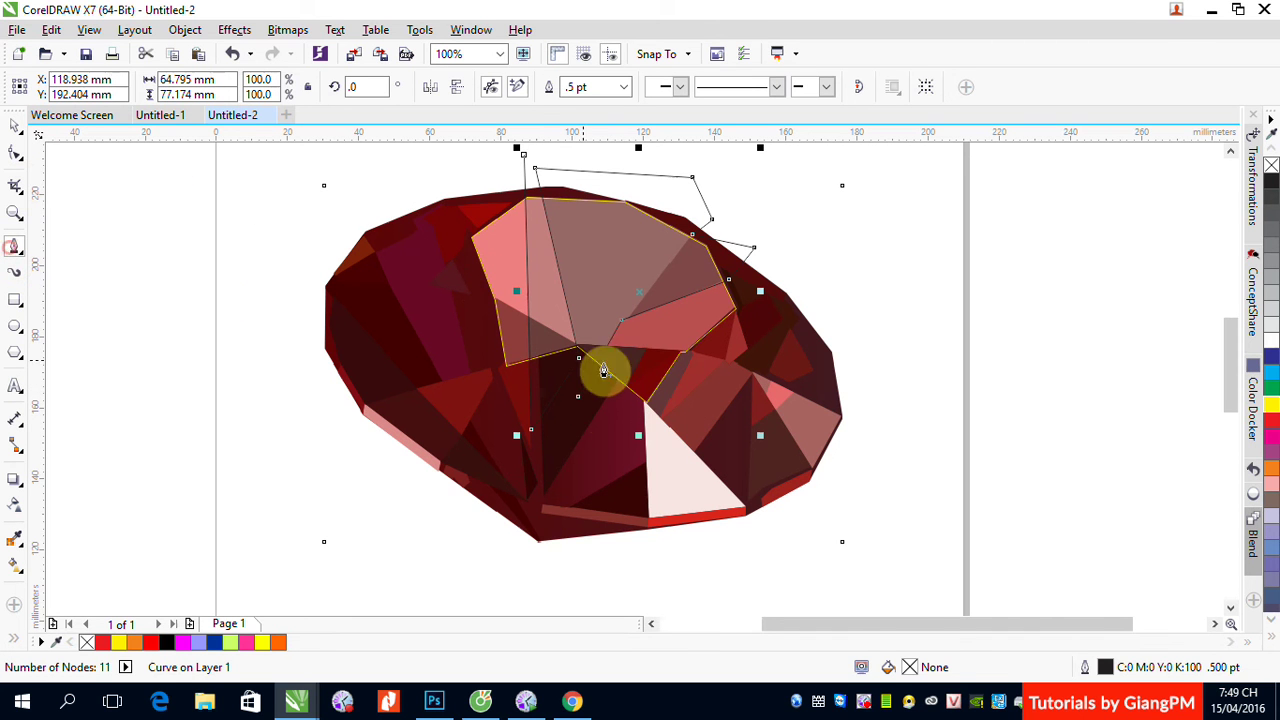
Draw a separate straight Pen line along the diagonal facet edge past the outline's upper right, and adjust its lower node to fit.
click(595, 398)
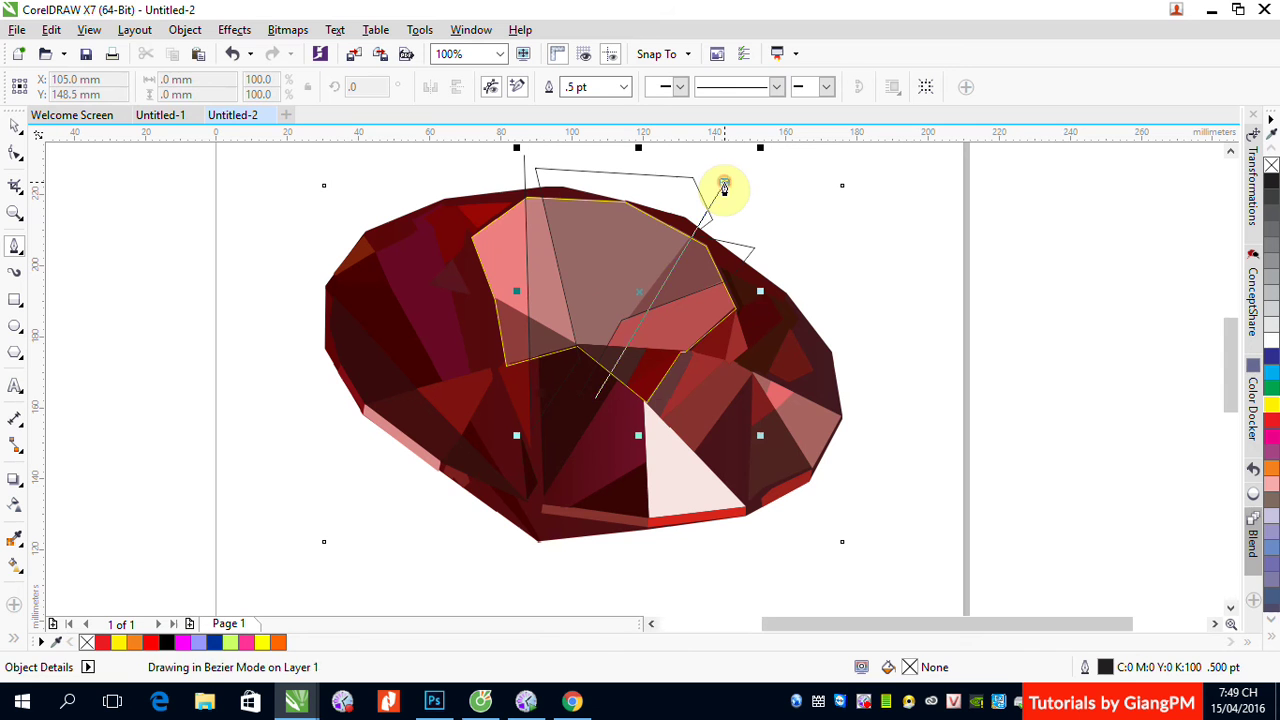
click(724, 187)
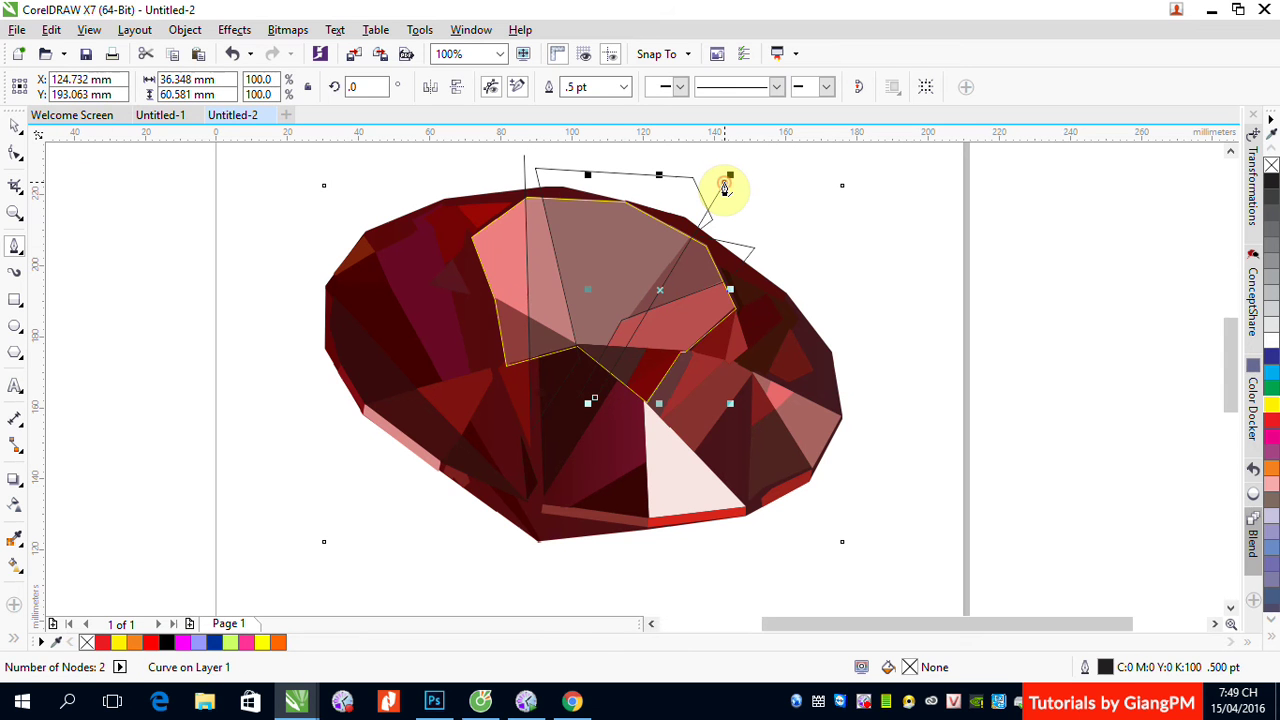
click(15, 152)
click(590, 410)
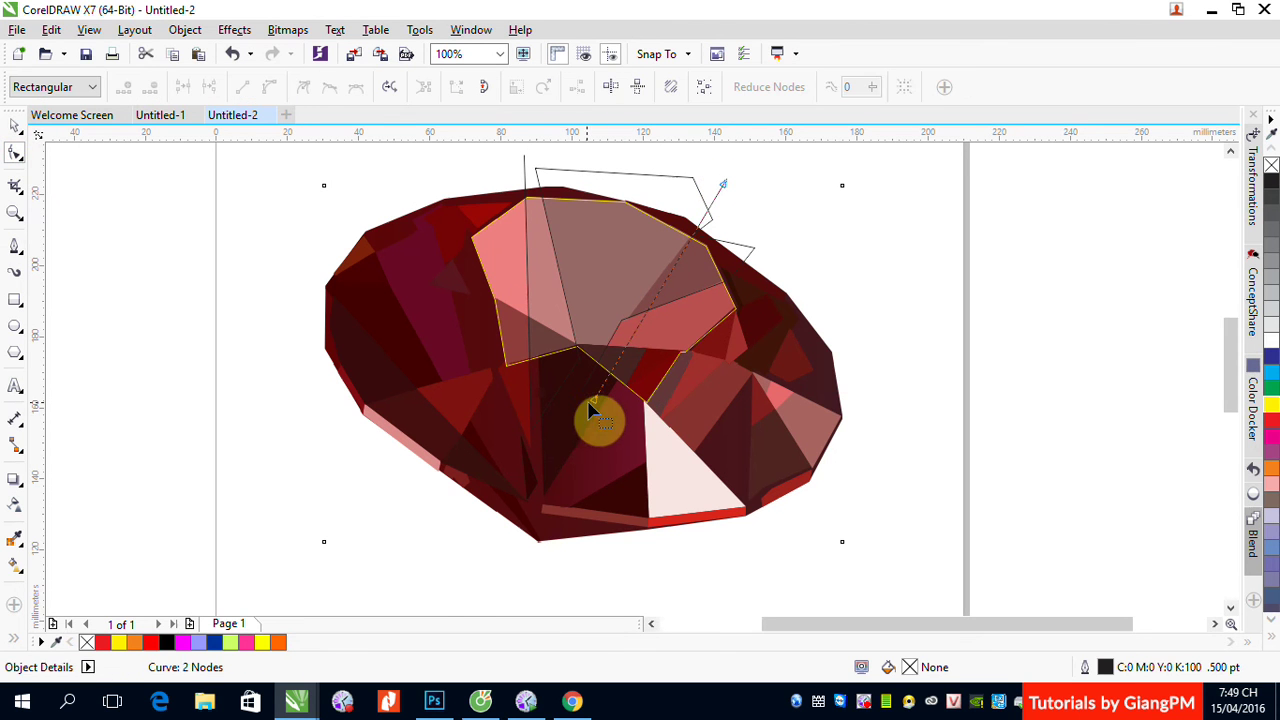
drag(597, 406, 585, 384)
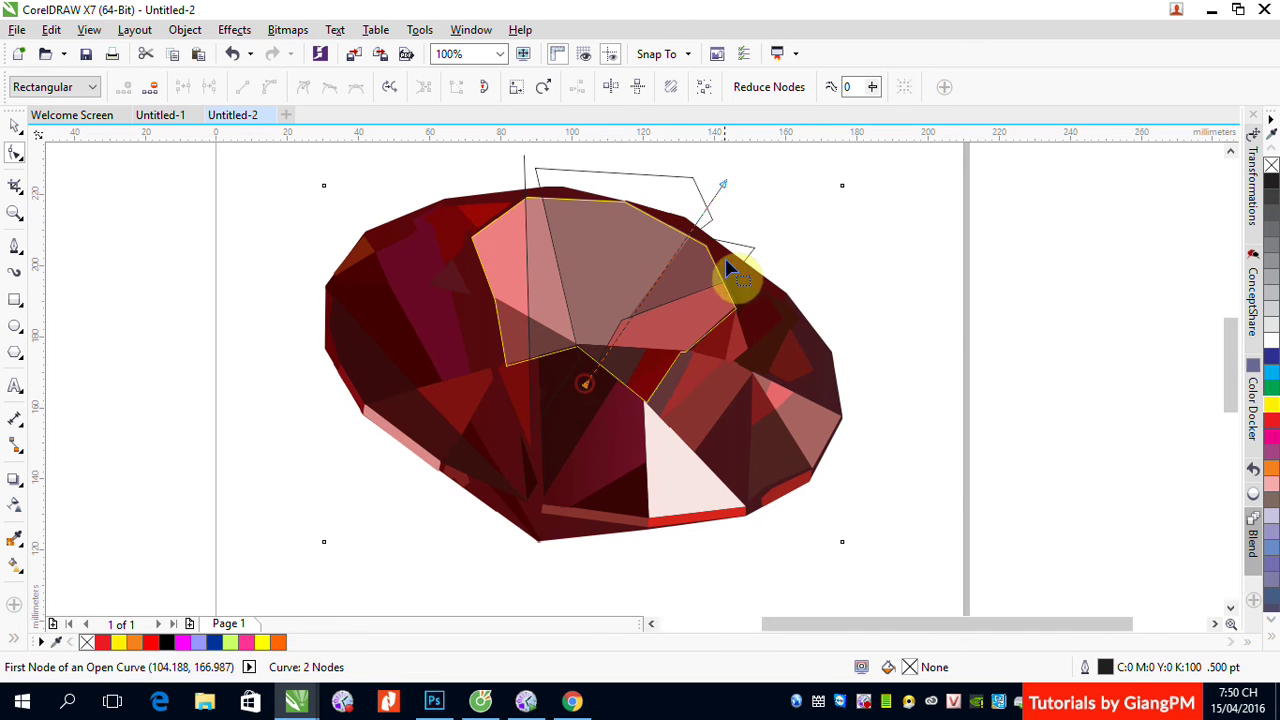
click(727, 187)
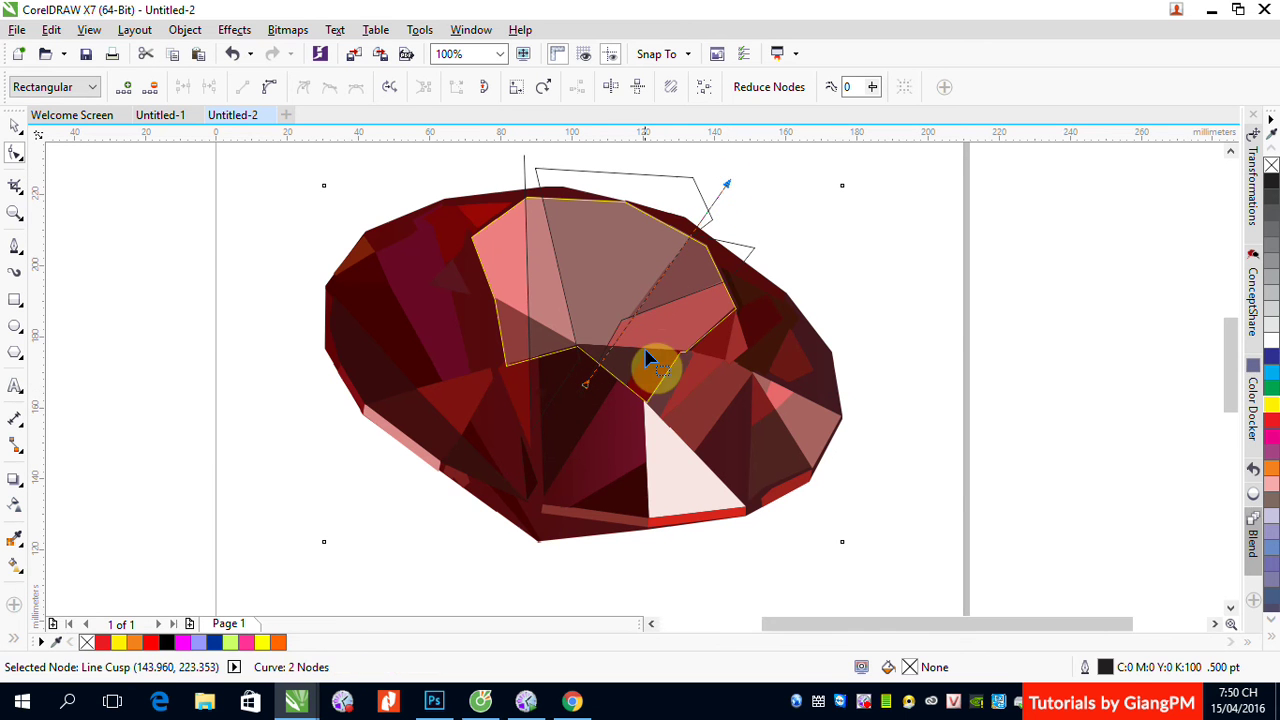
drag(589, 395, 585, 389)
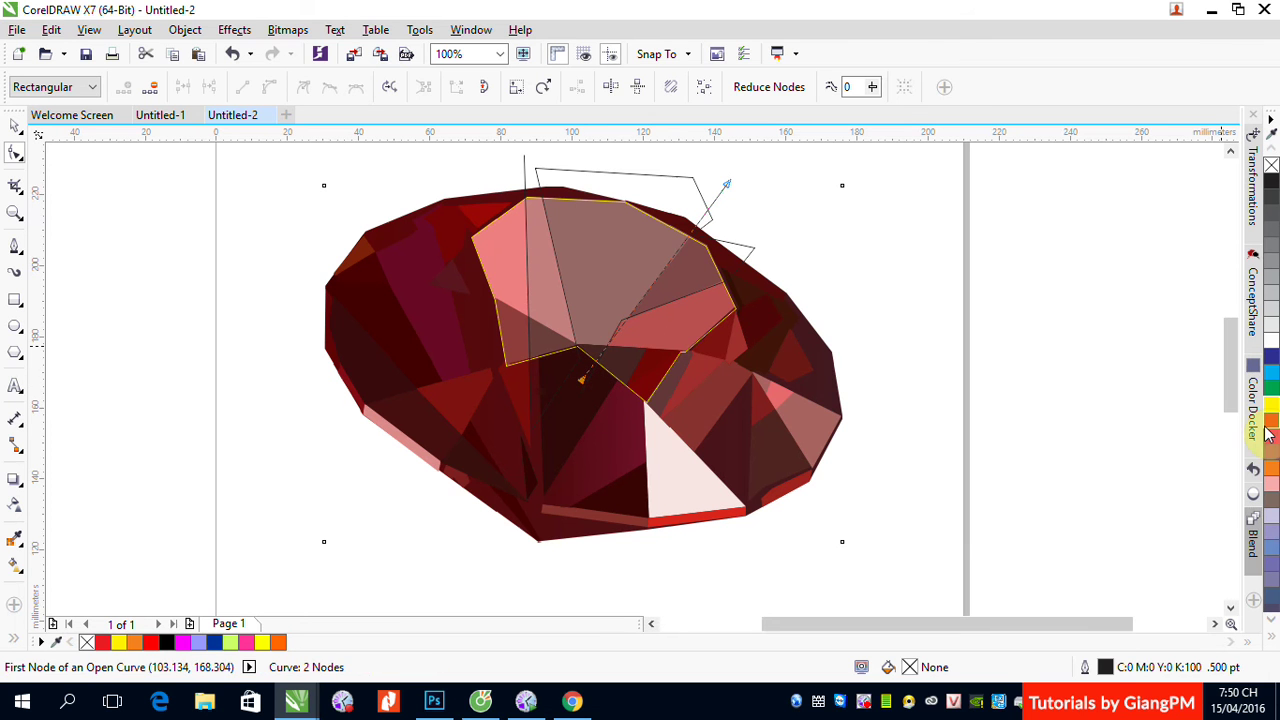
Colour the diagonal line and the zigzag polyline yellow, leaving nothing selected.
drag(1270, 405, 700, 178)
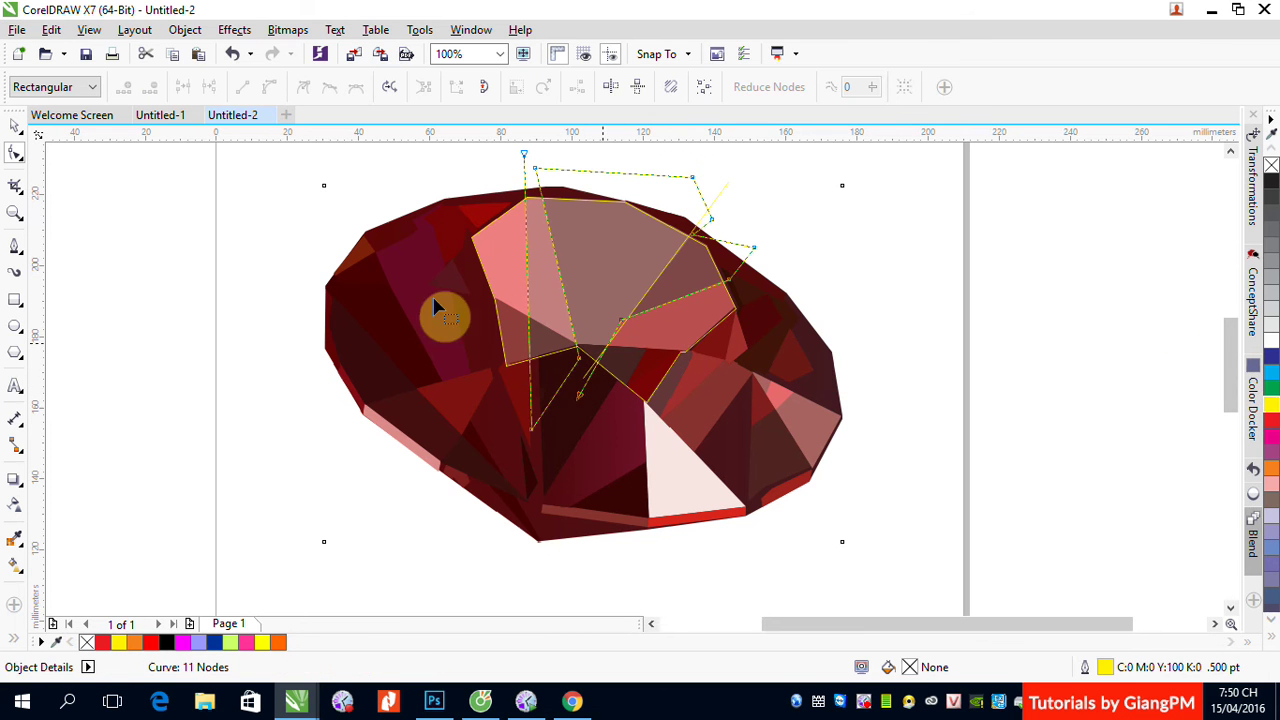
click(15, 125)
click(101, 262)
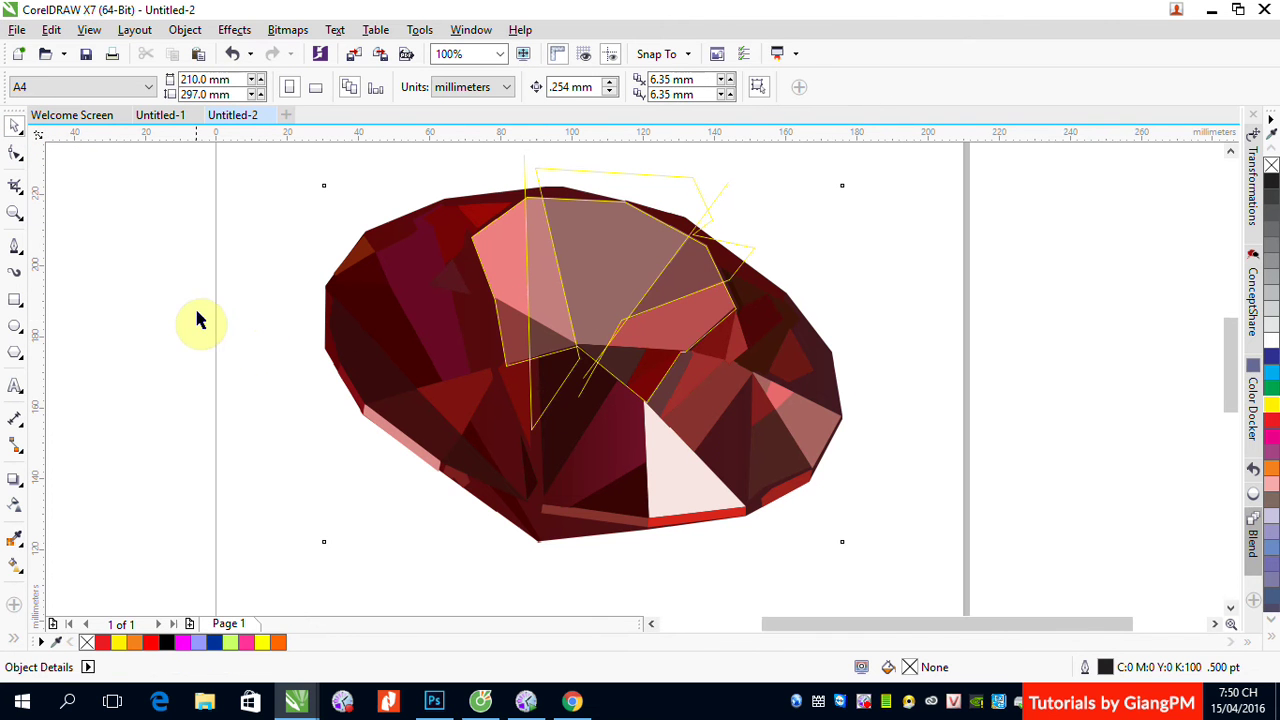
click(15, 245)
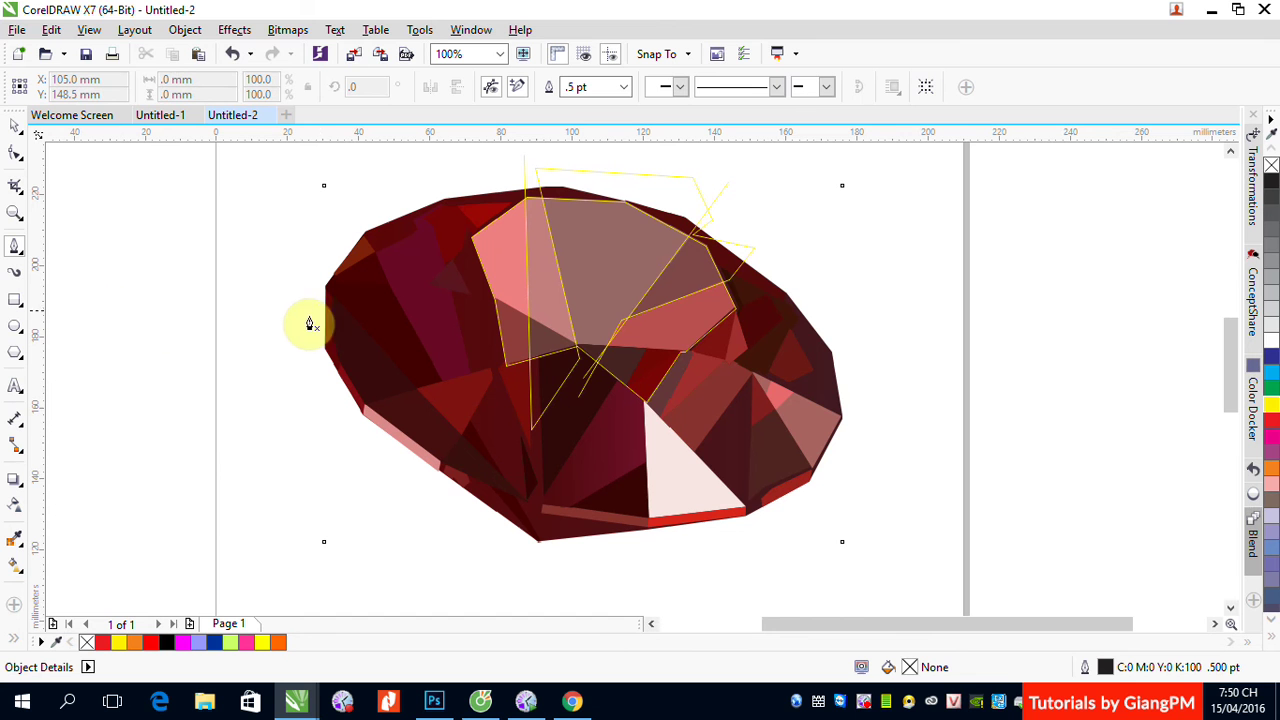
drag(325, 243, 961, 483)
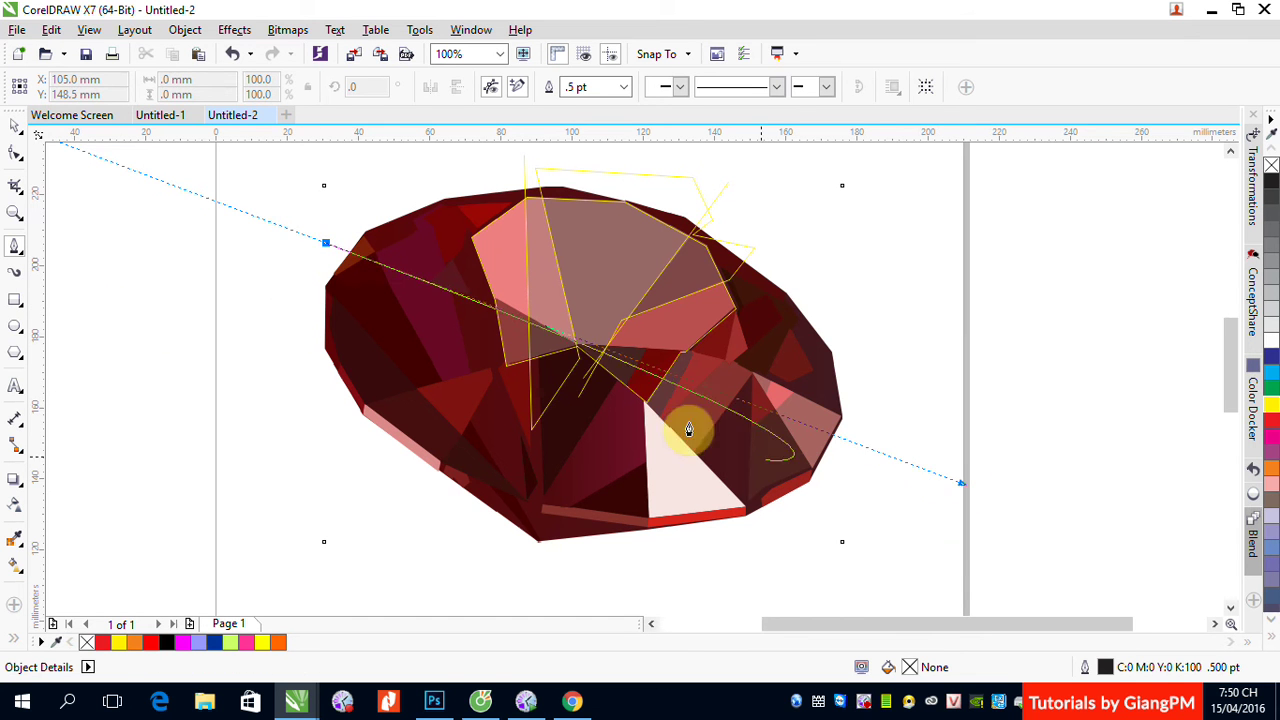
click(266, 348)
key(ctrl+z)
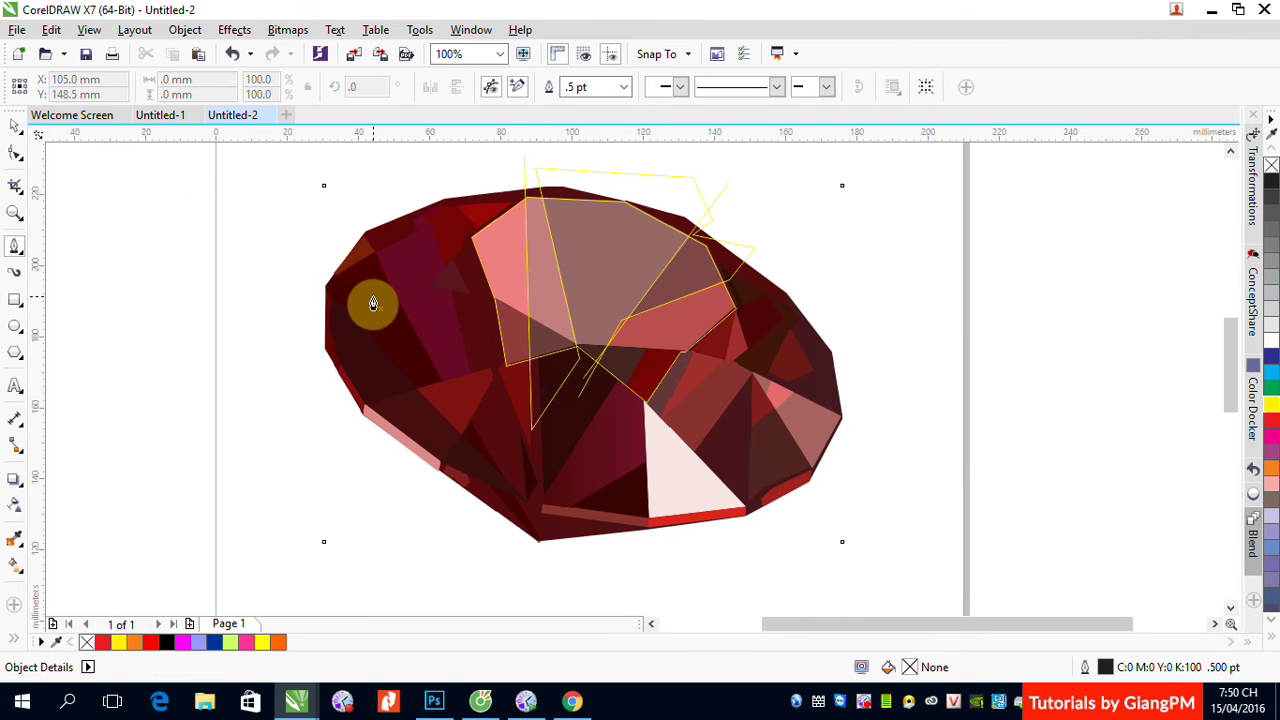
Draw a straight Pen line along the lower edge of the pink facets on the gem's left, ending at the central vertex, and adjust its outer node.
key(F2)
drag(349, 200, 886, 491)
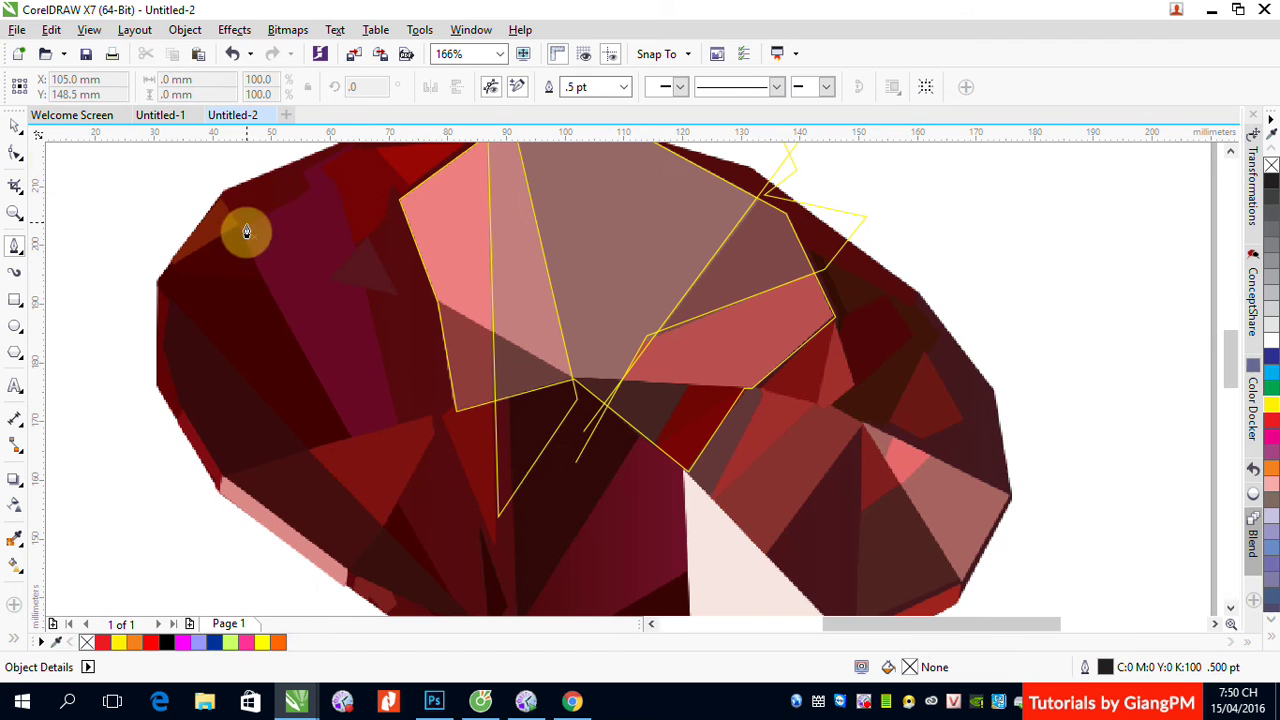
click(414, 293)
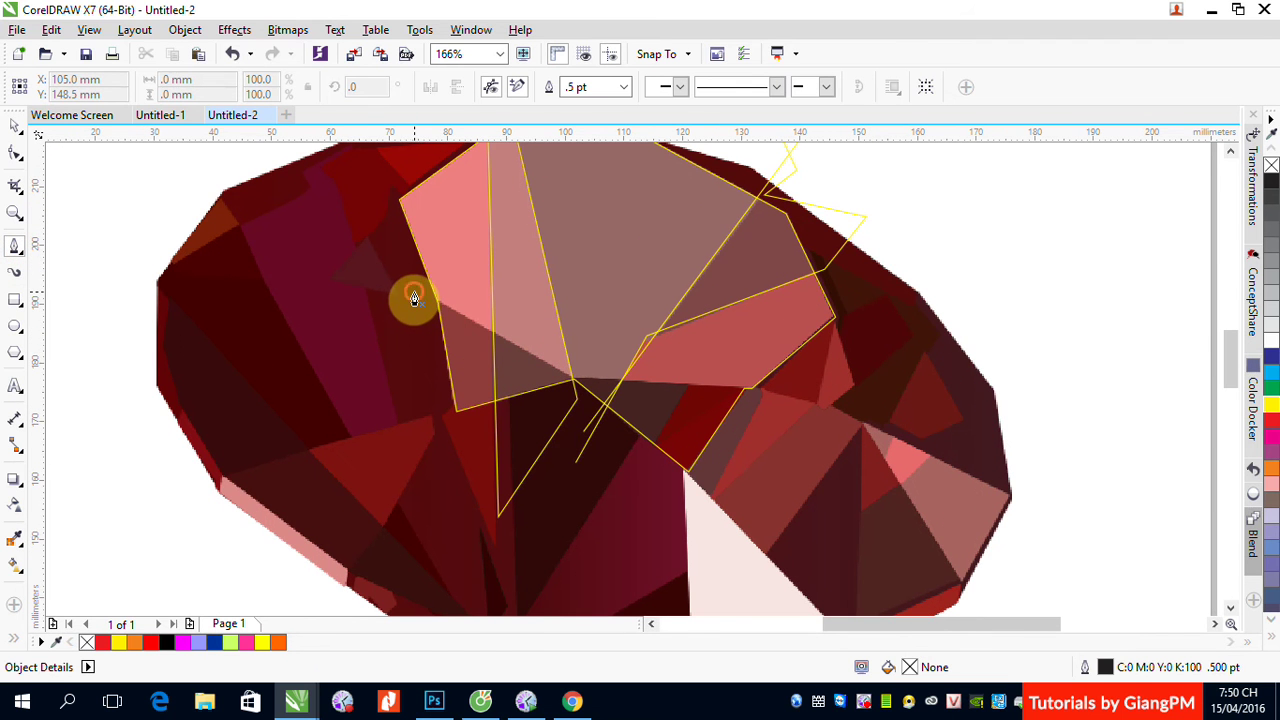
double_click(577, 390)
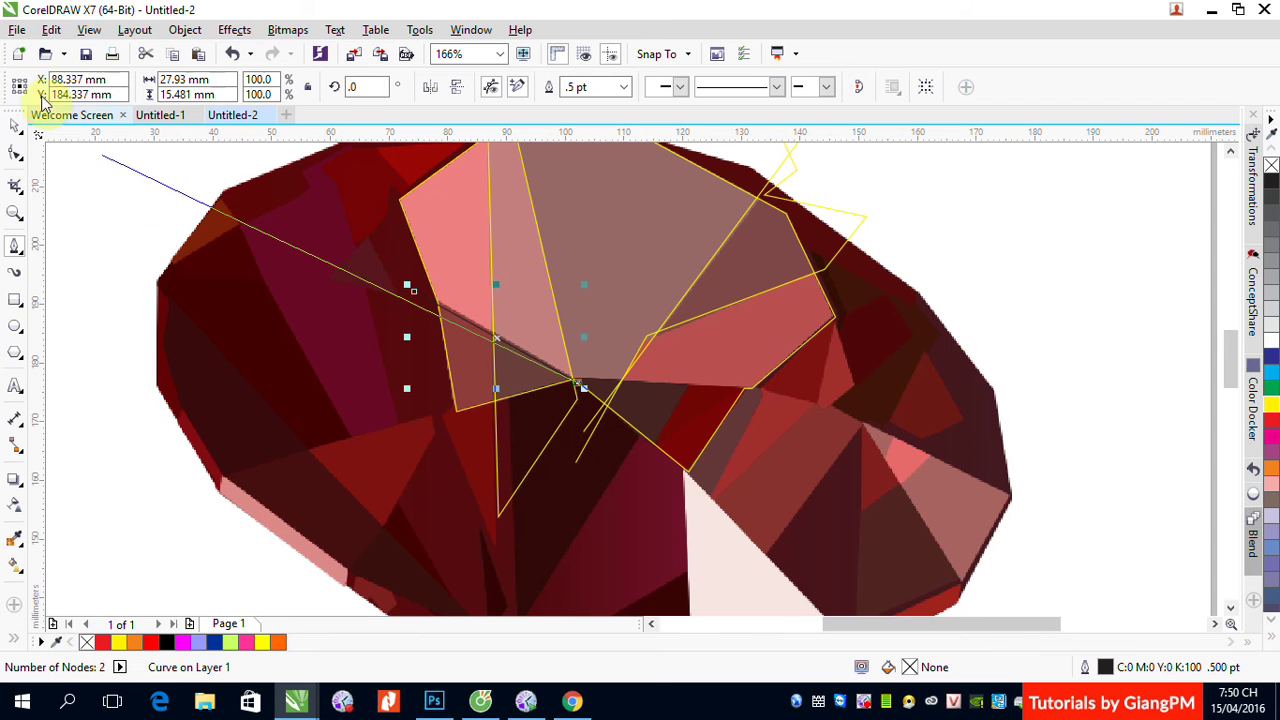
click(13, 127)
click(15, 153)
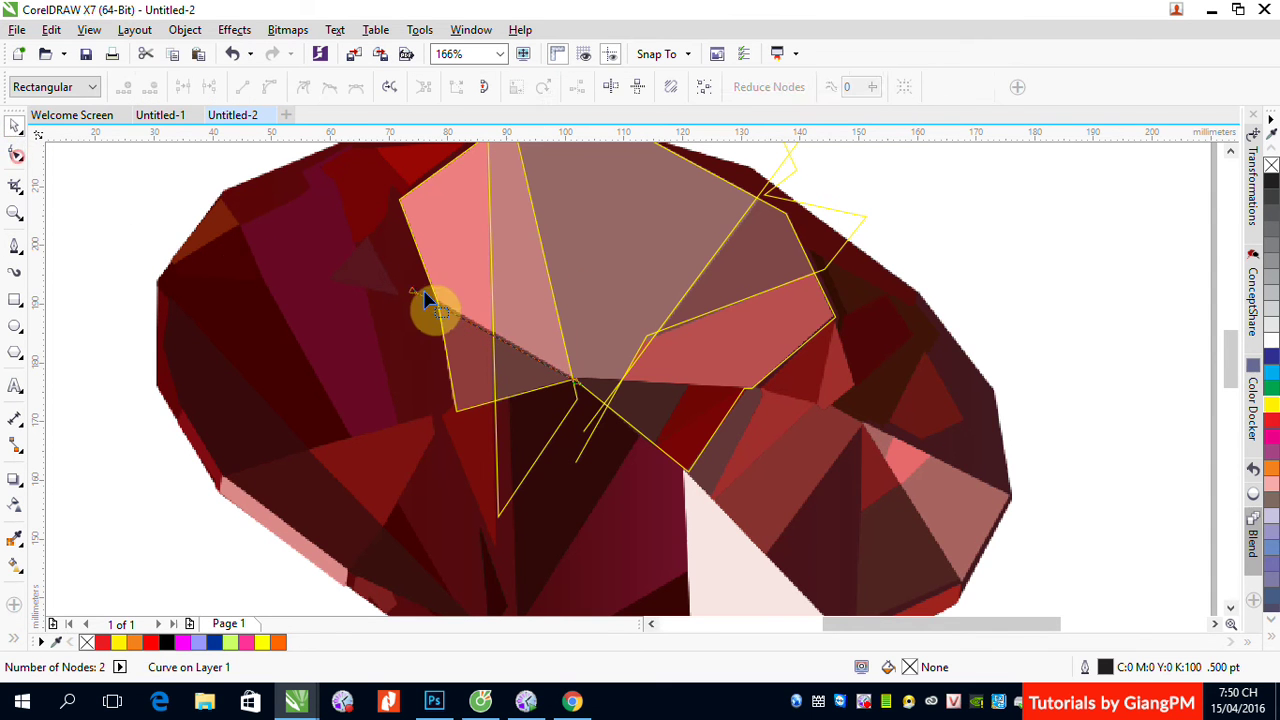
click(416, 297)
drag(416, 297, 414, 289)
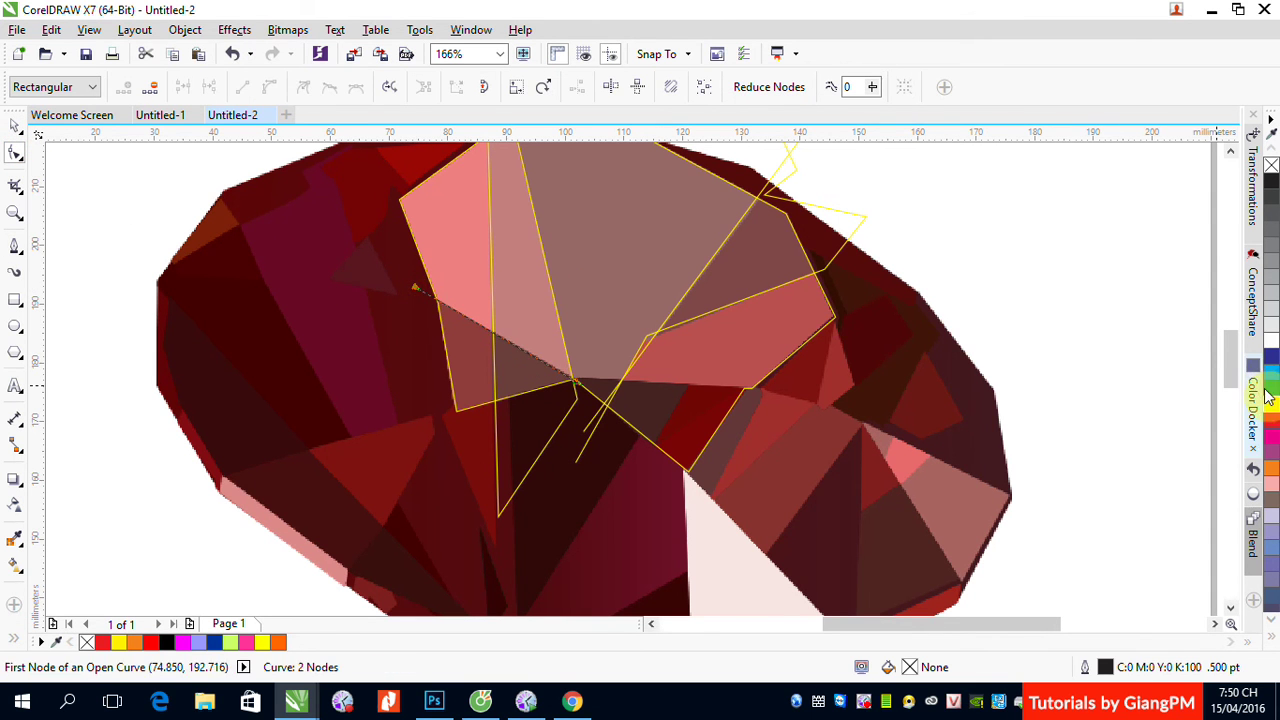
Colour the new facet line yellow and leave nothing selected.
right_click(1271, 407)
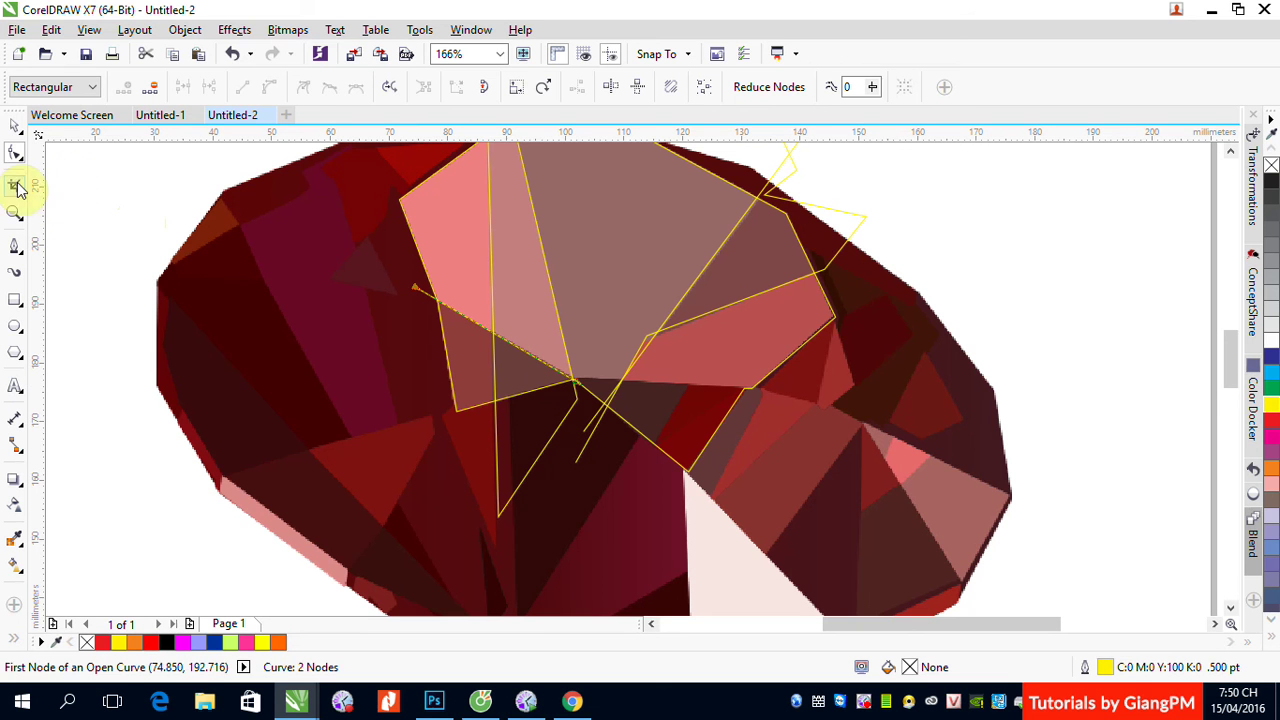
click(15, 245)
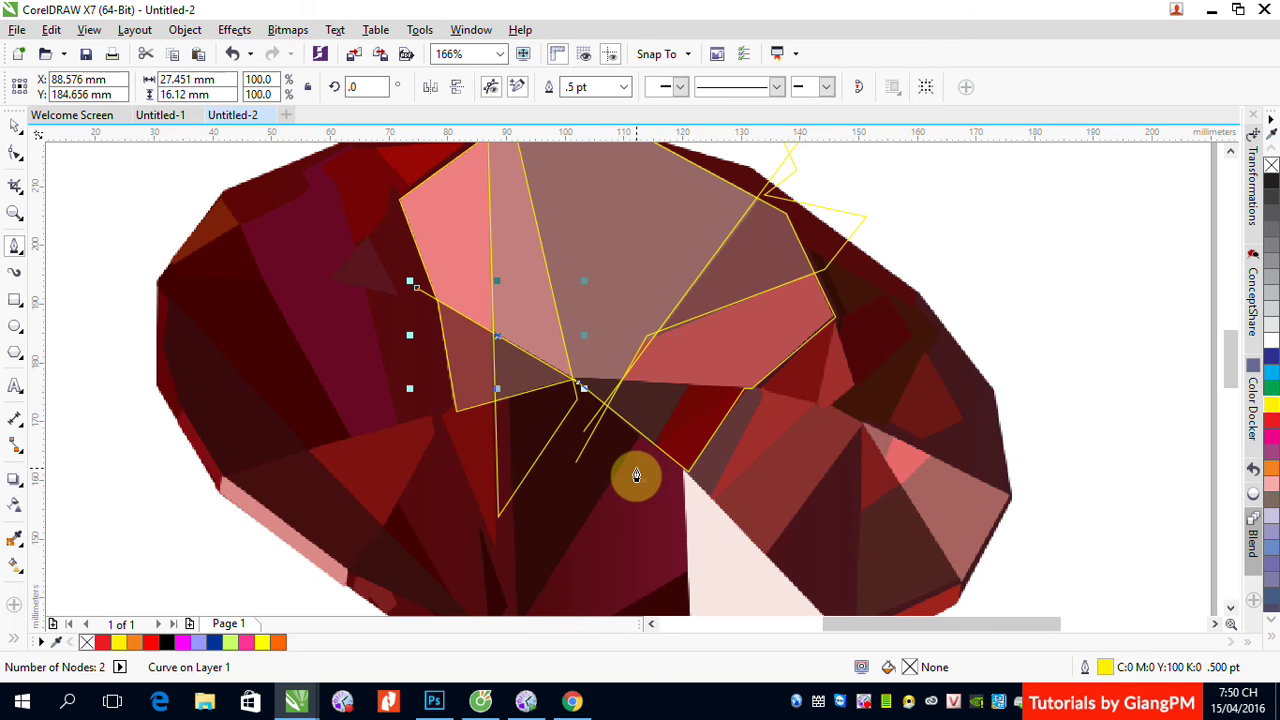
click(15, 125)
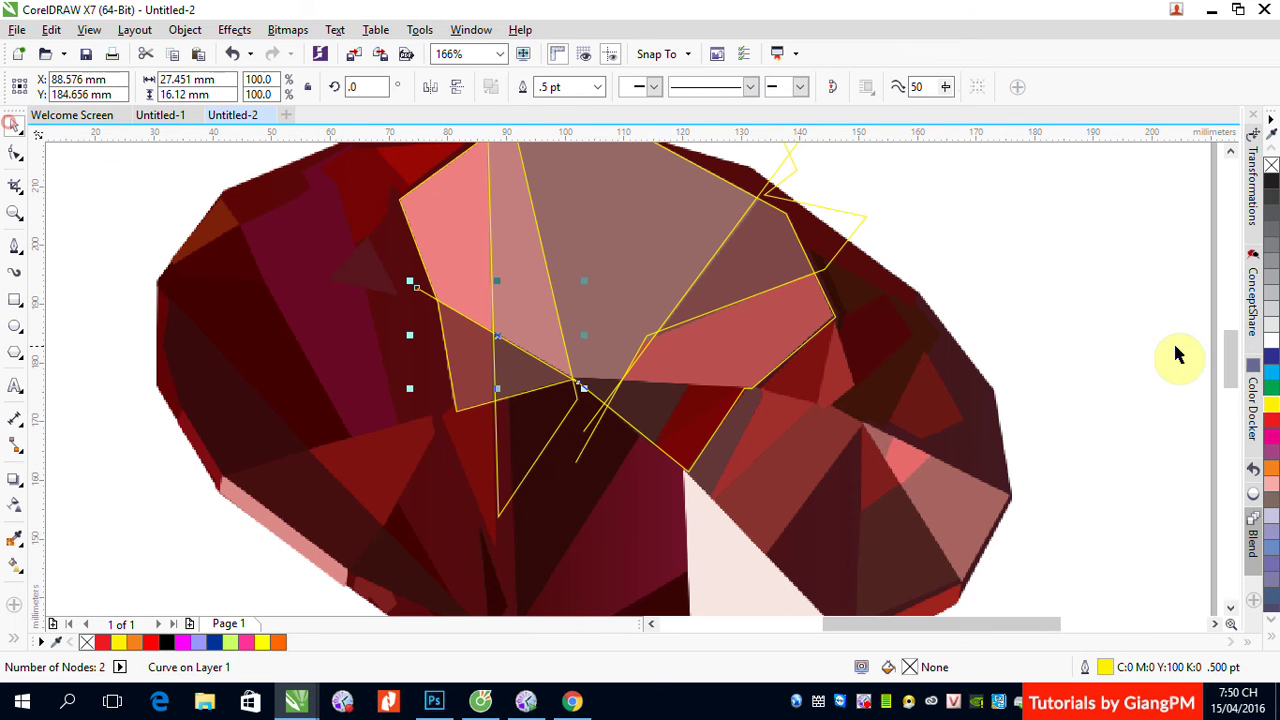
click(1108, 297)
scroll(1108, 297, down, 3)
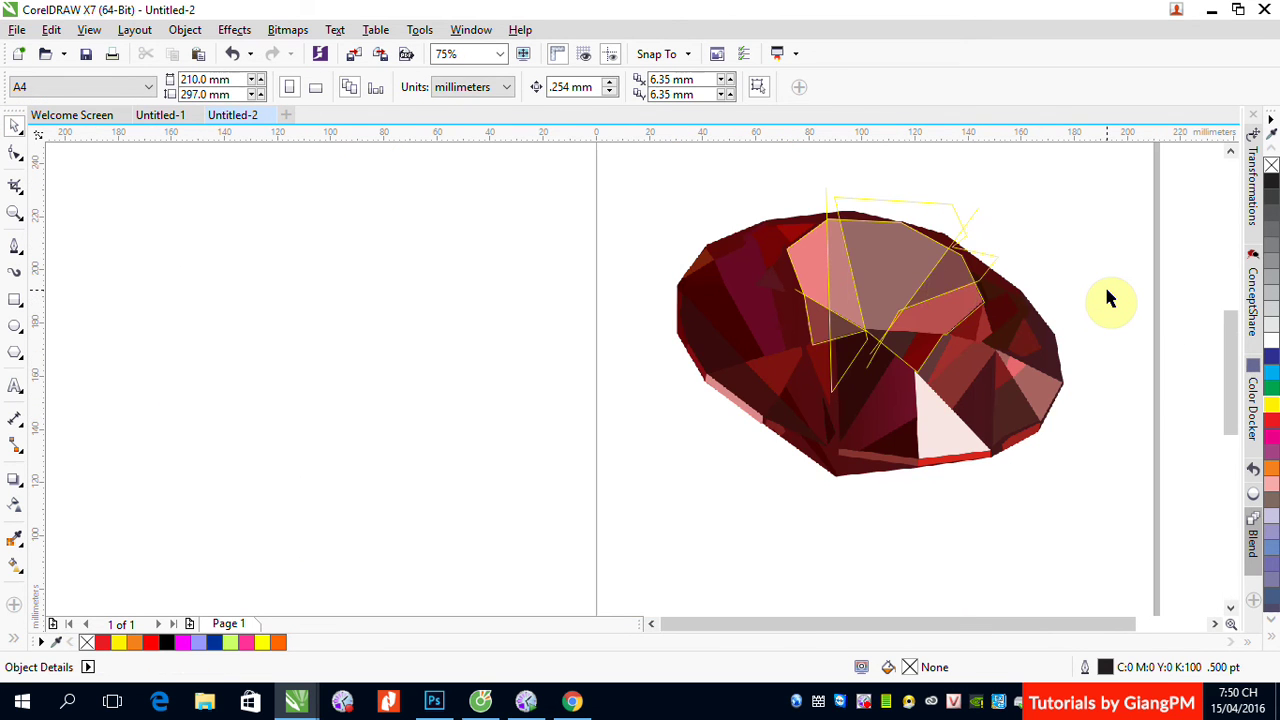
Set the nudge distance to 200 mm and nudge the four yellow traced lines once to the right of the gem image, leaving them deselected.
click(1215, 623)
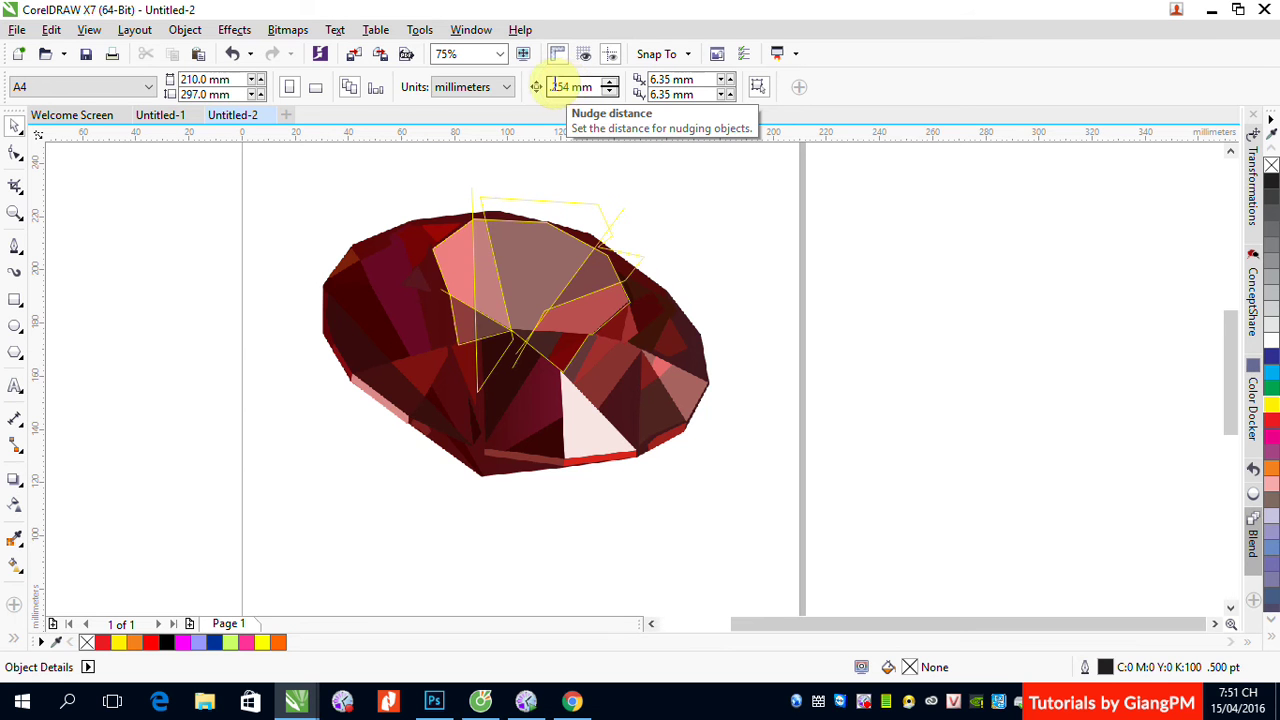
double_click(552, 86)
text(200mm)
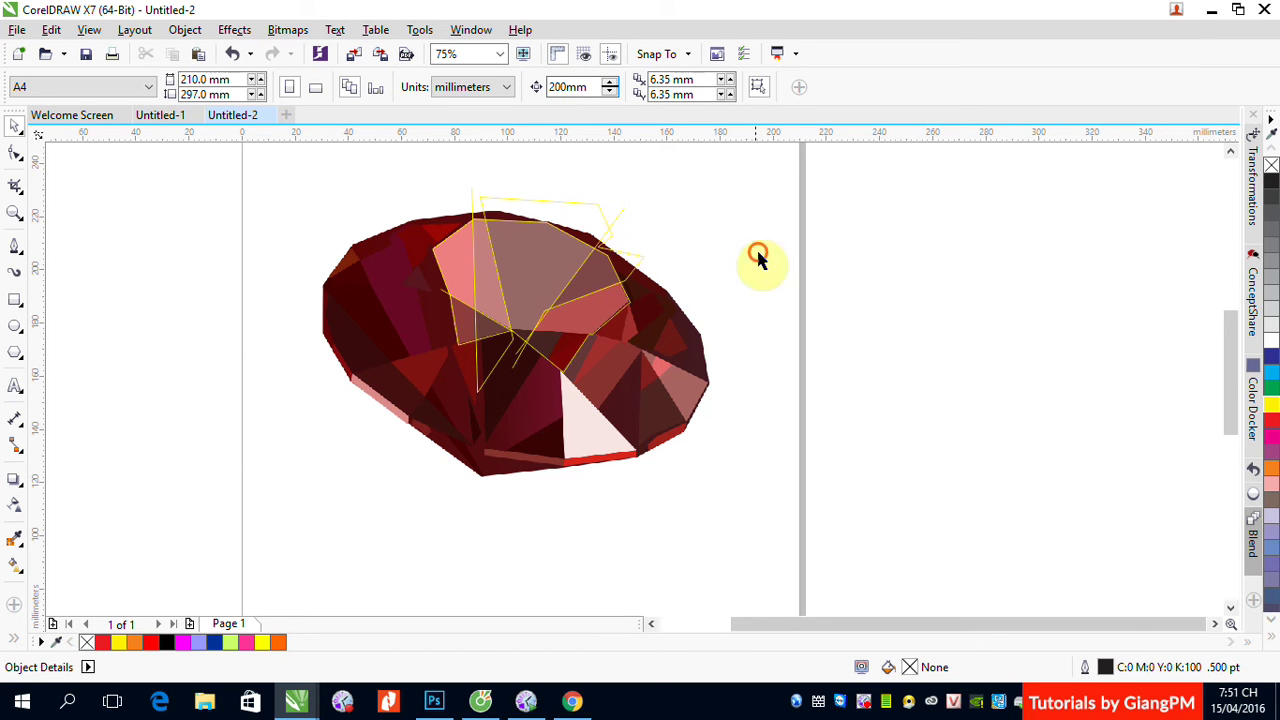
drag(371, 163, 705, 425)
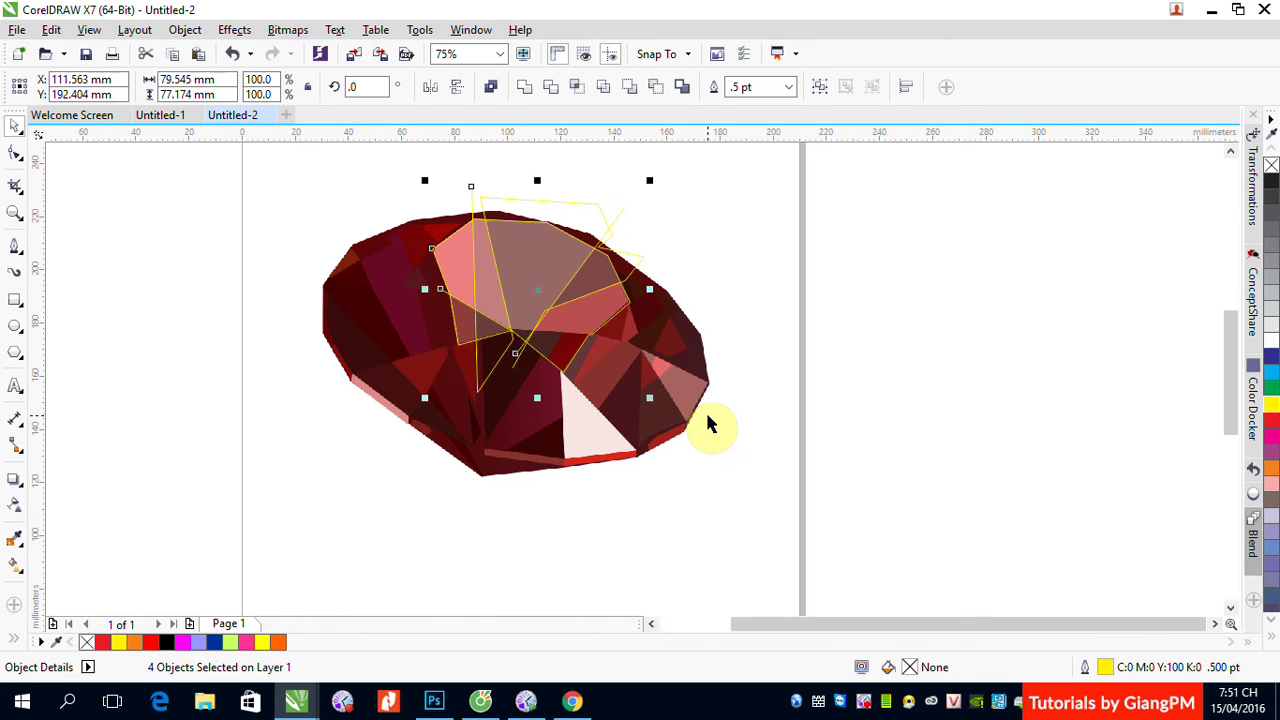
key(Right)
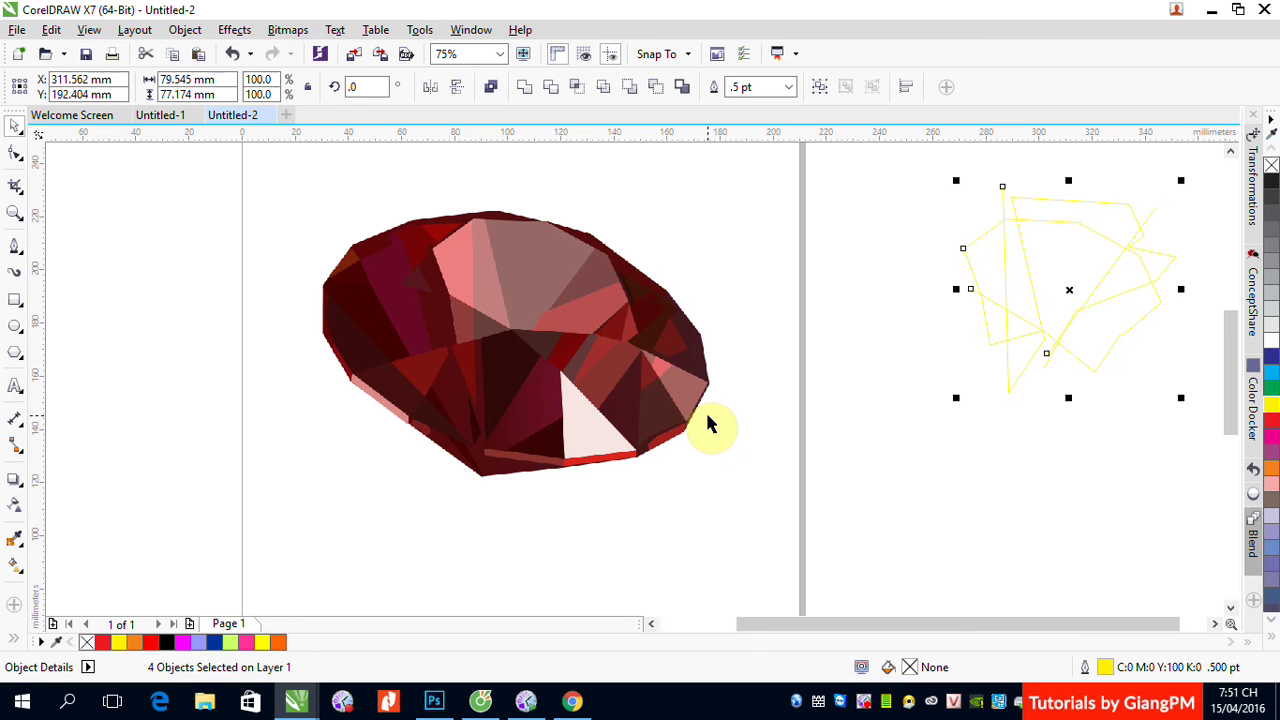
click(1215, 623)
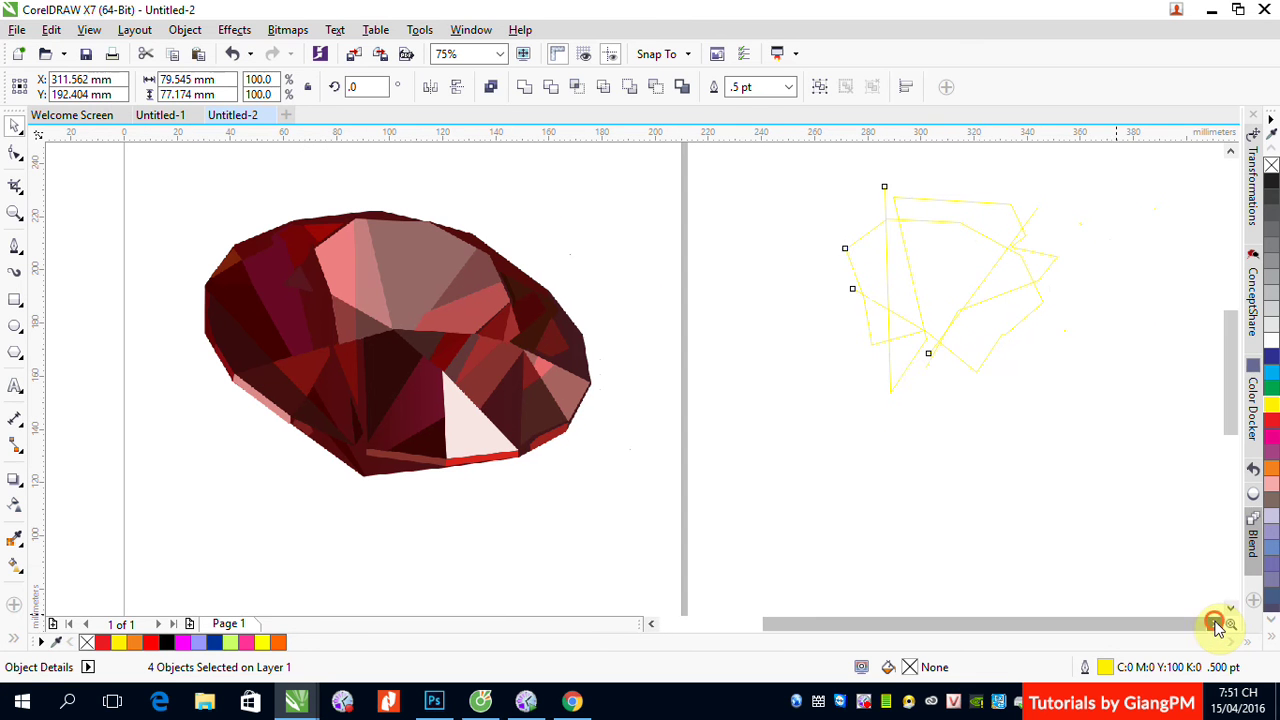
click(980, 498)
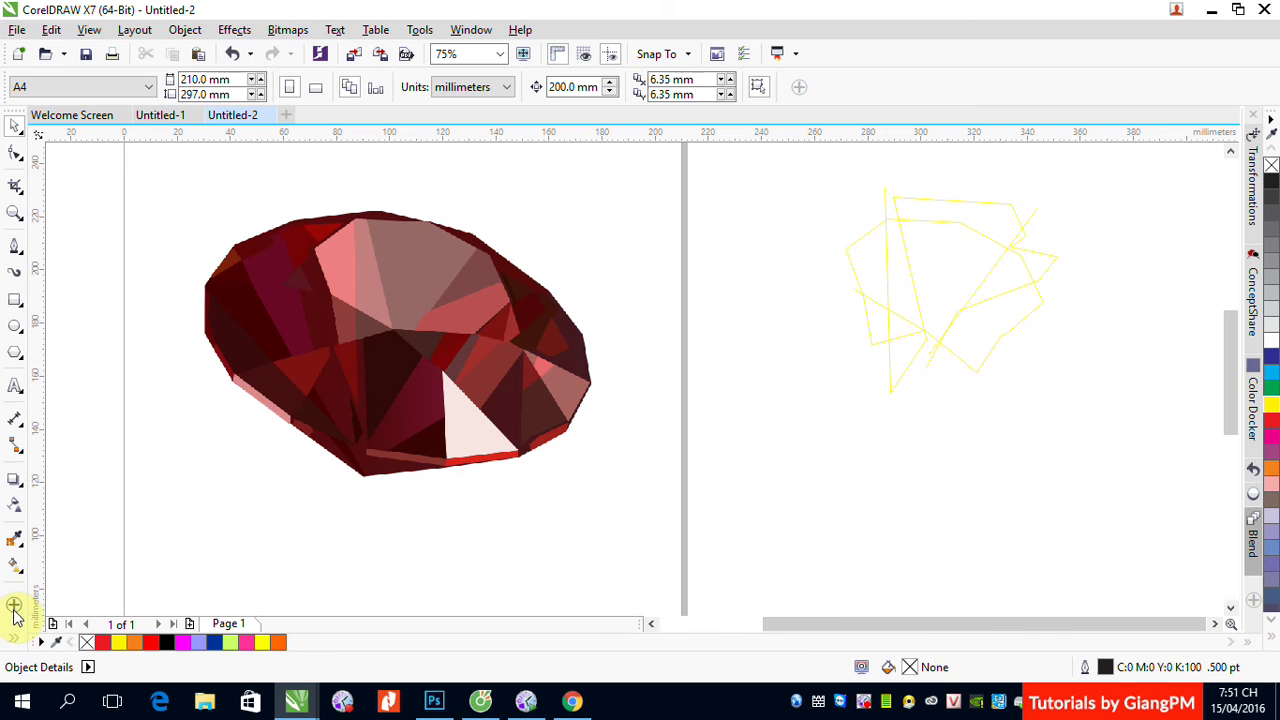
Using Smart Fill with no outline, fill the traced leftmost upper facet with the light pink sampled from the gem image.
click(15, 645)
click(44, 548)
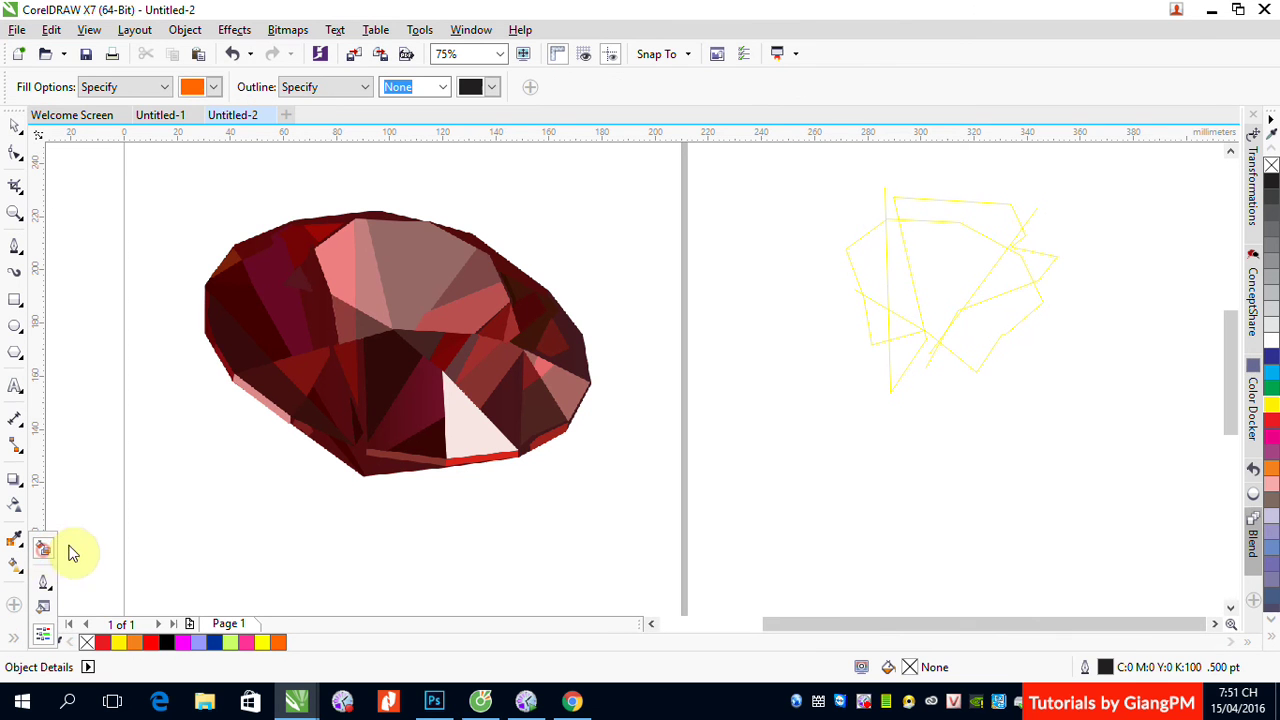
click(214, 88)
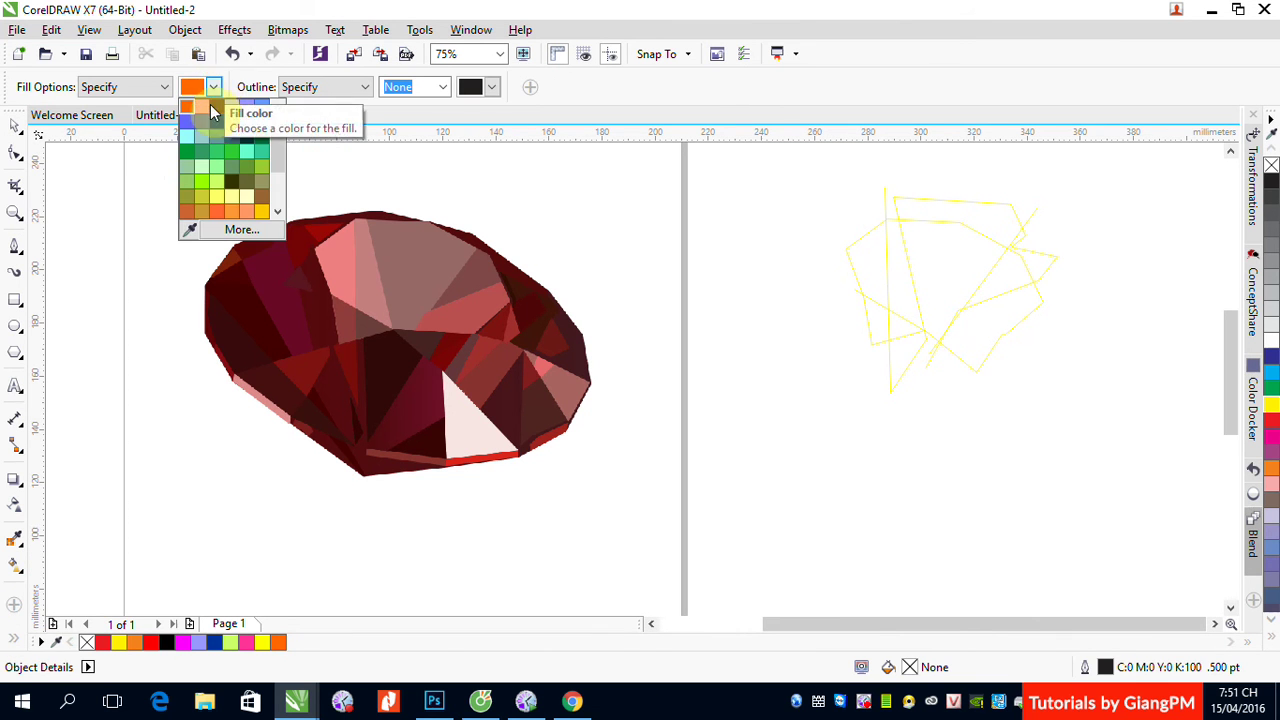
click(190, 232)
click(340, 262)
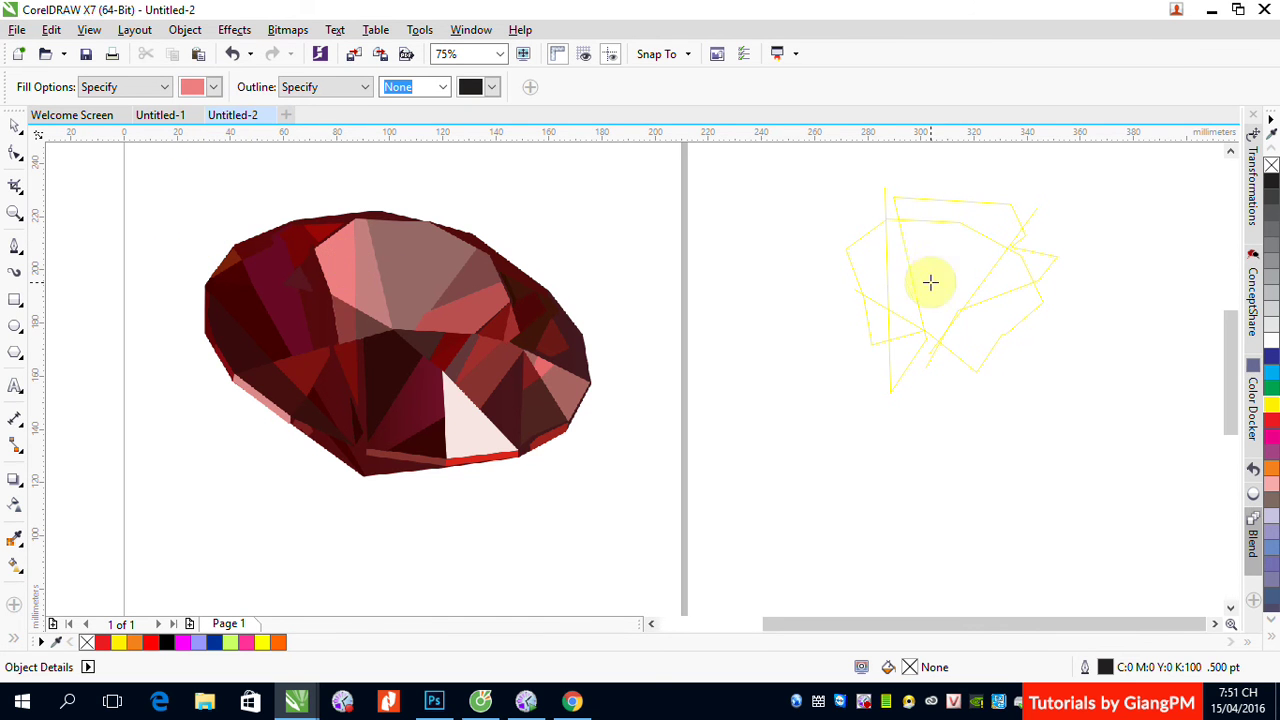
click(872, 262)
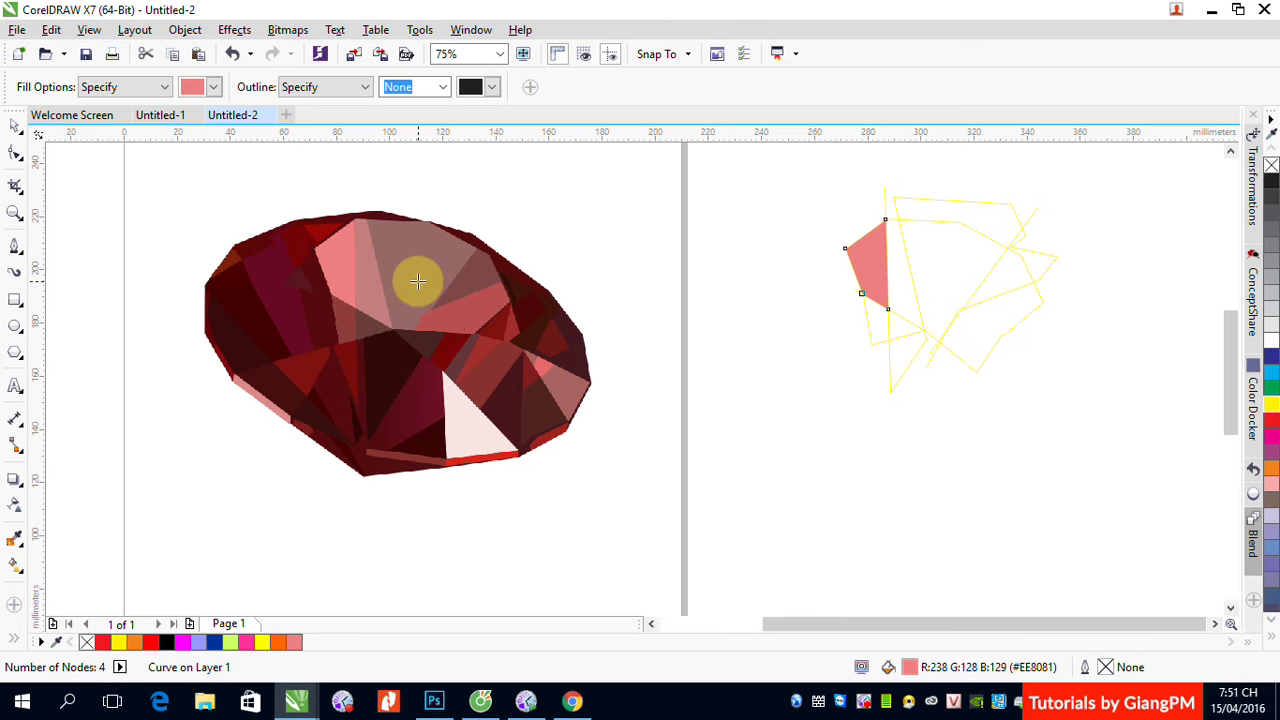
Smart Fill the traced narrow facet and the large central facet, each with the colour sampled from its matching facet in the gem image.
click(213, 87)
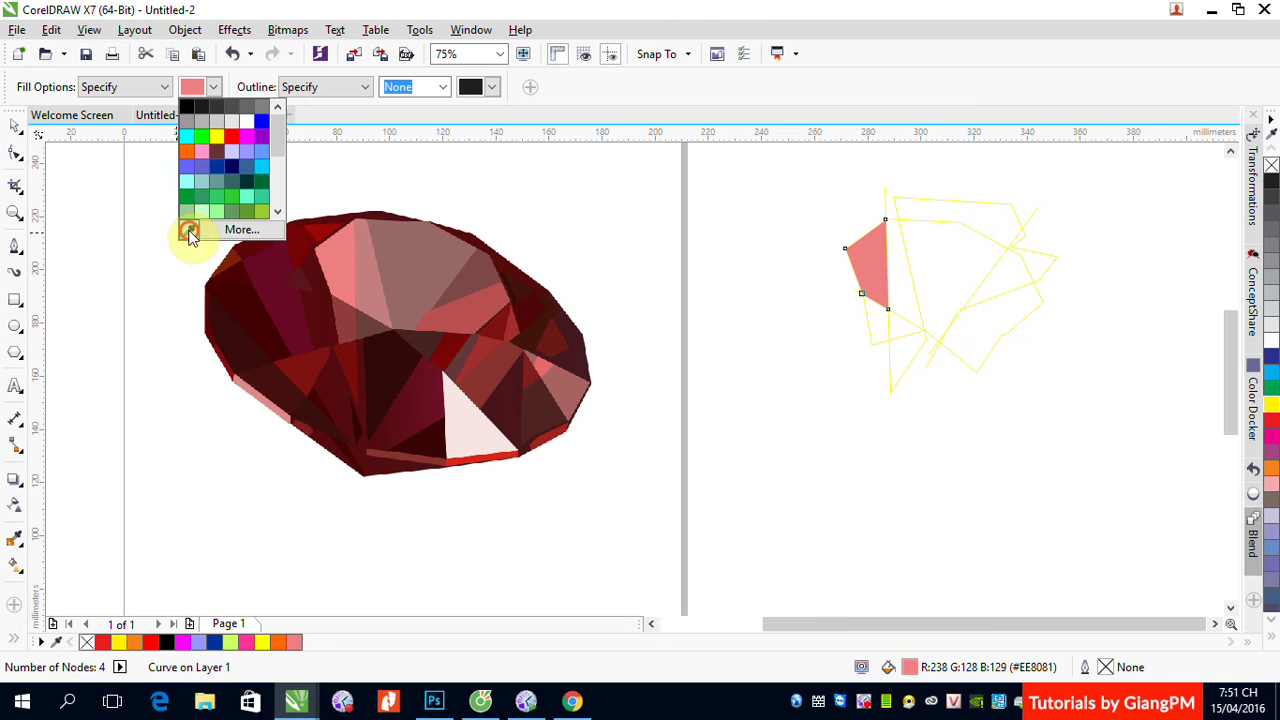
click(190, 230)
click(382, 285)
click(903, 288)
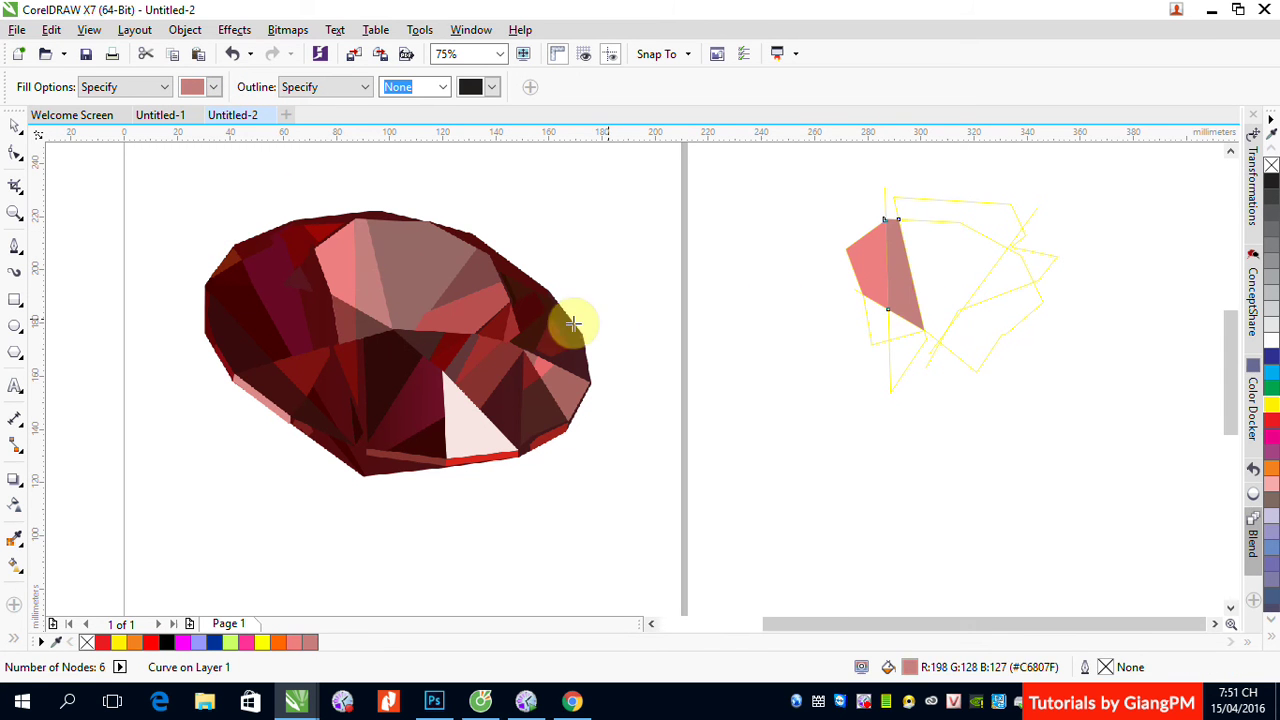
click(213, 87)
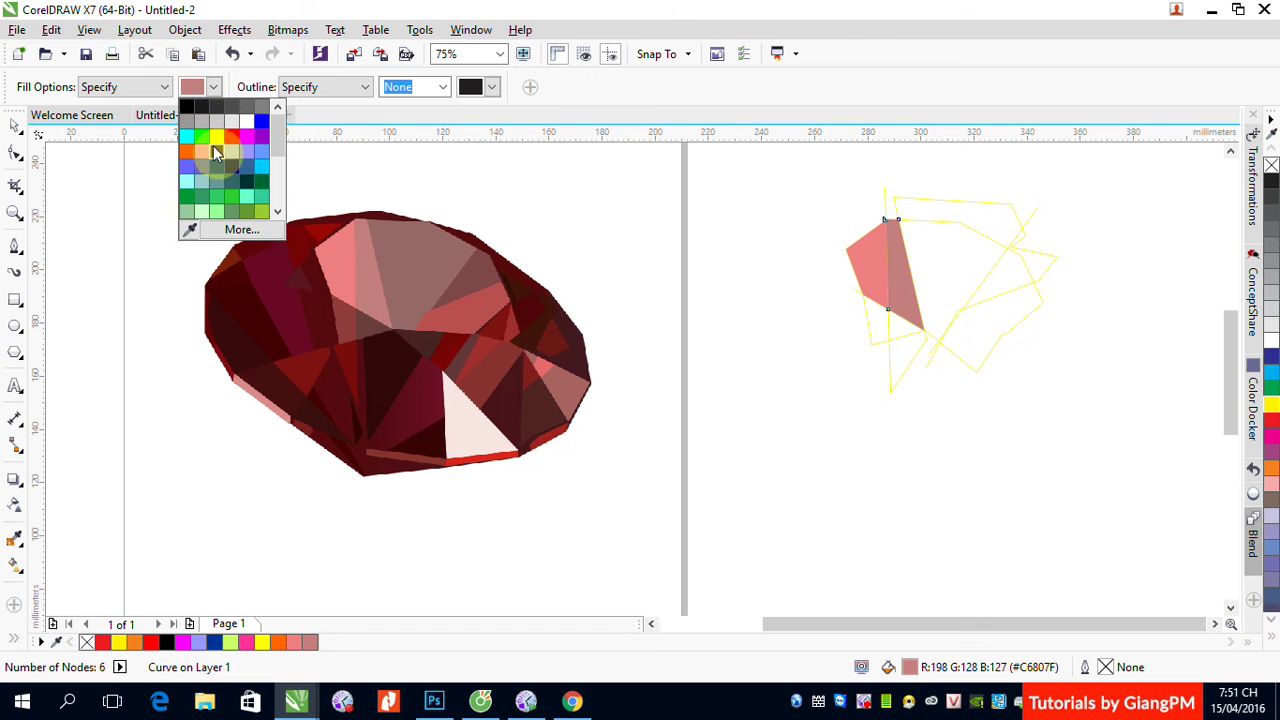
click(190, 230)
click(395, 258)
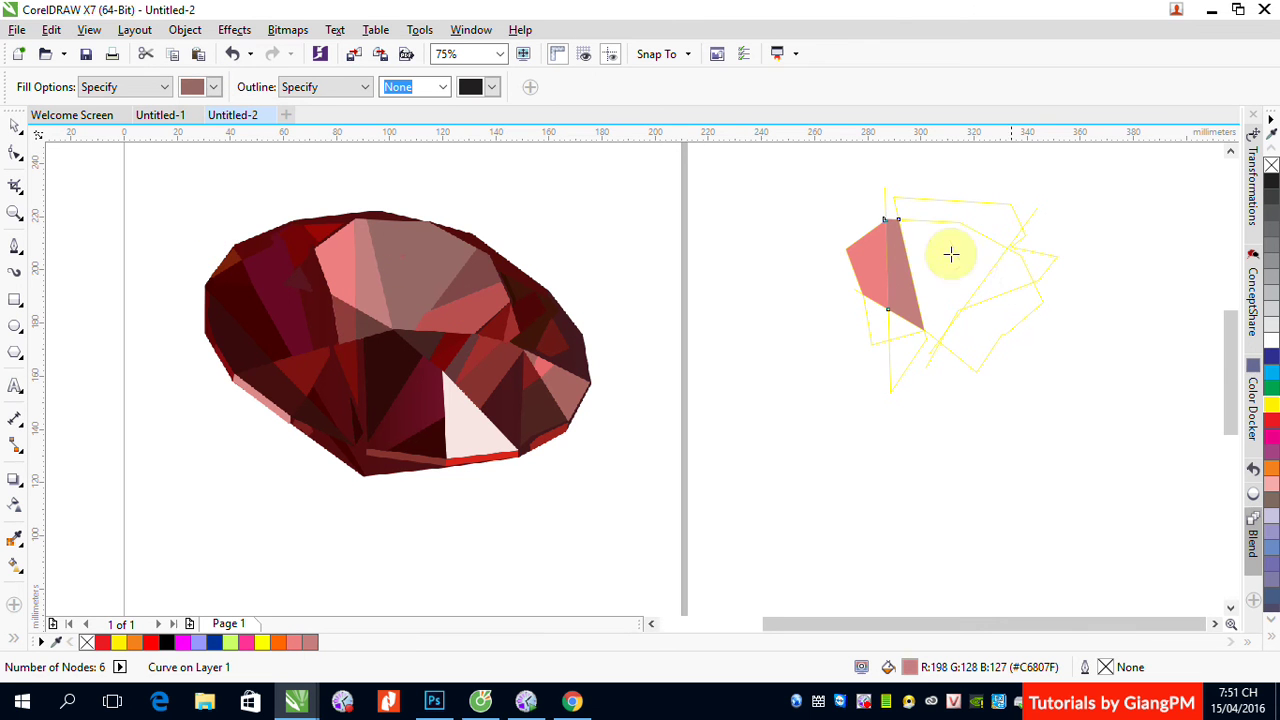
click(950, 253)
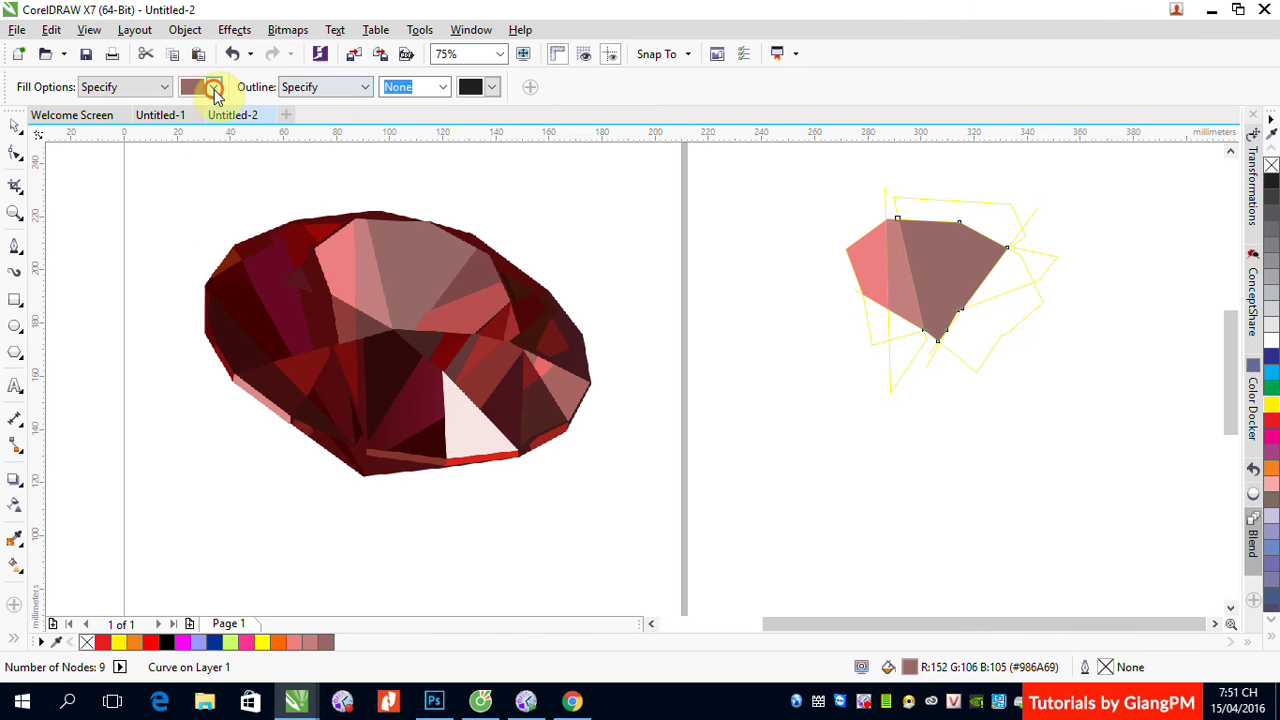
Smart Fill the two small traced facets at the lower left, each with its dark red or brown sampled from the gem image.
click(213, 87)
click(190, 230)
click(351, 306)
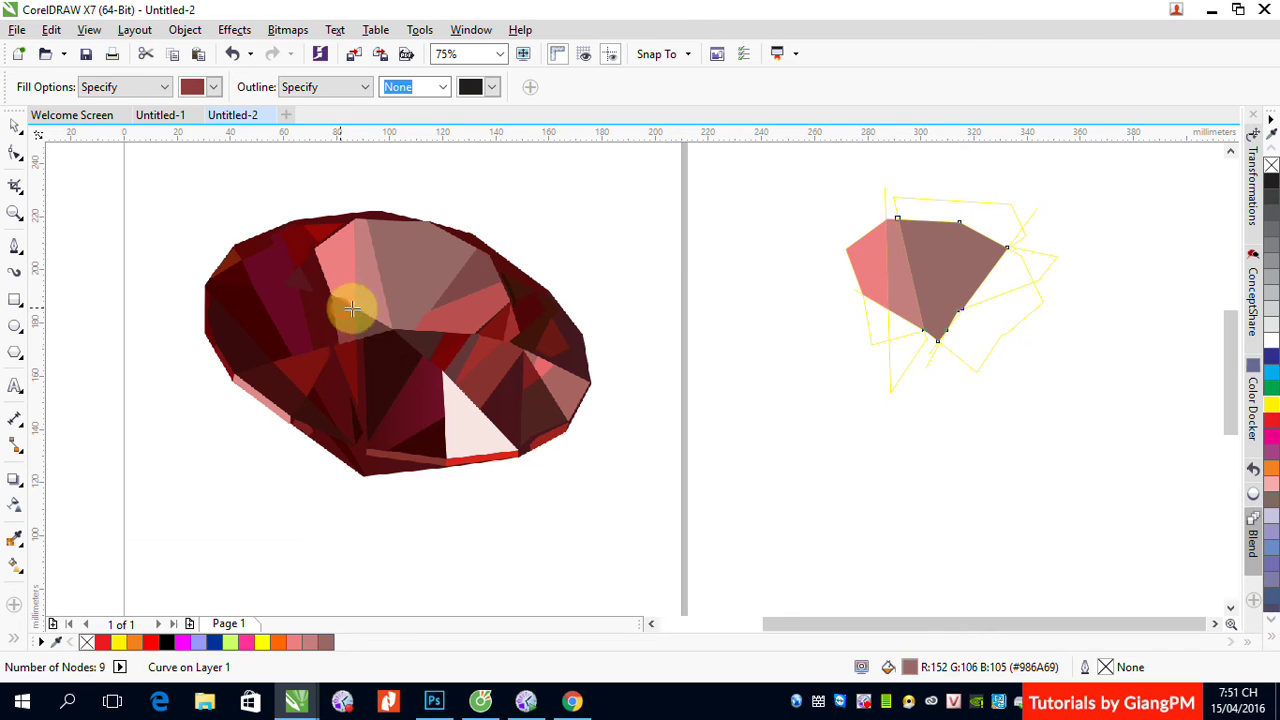
click(905, 311)
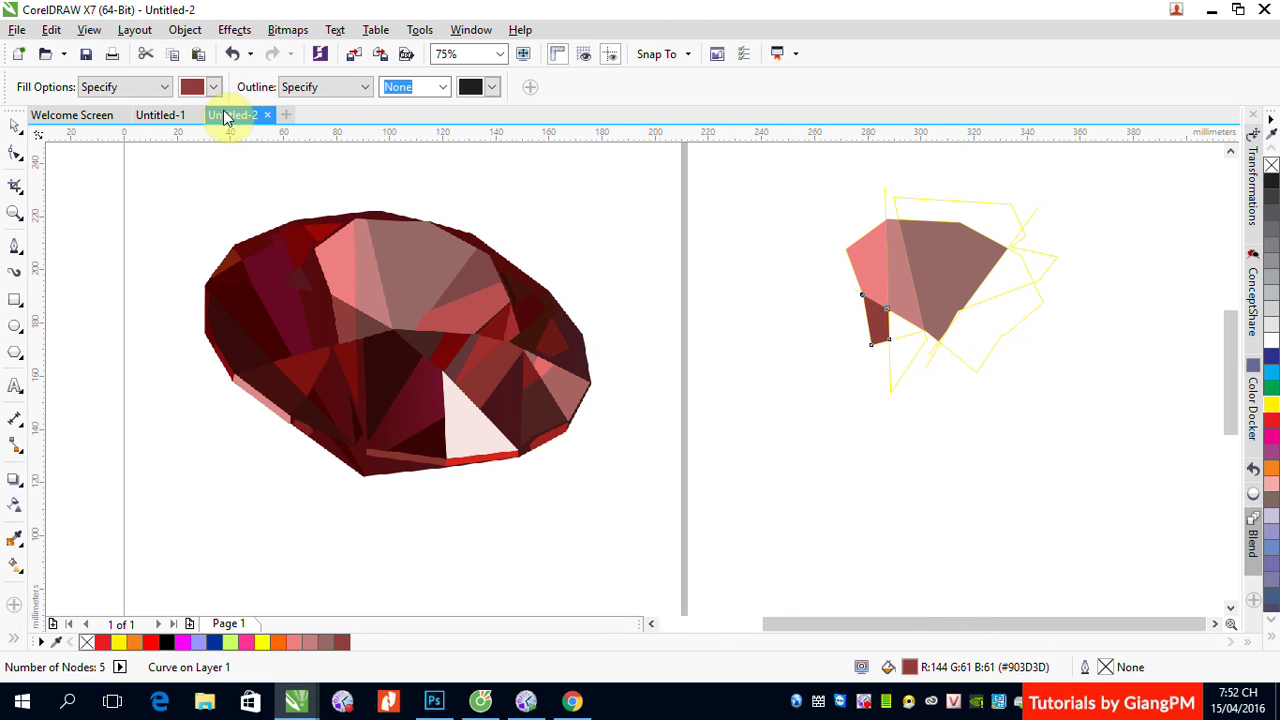
click(213, 87)
click(191, 232)
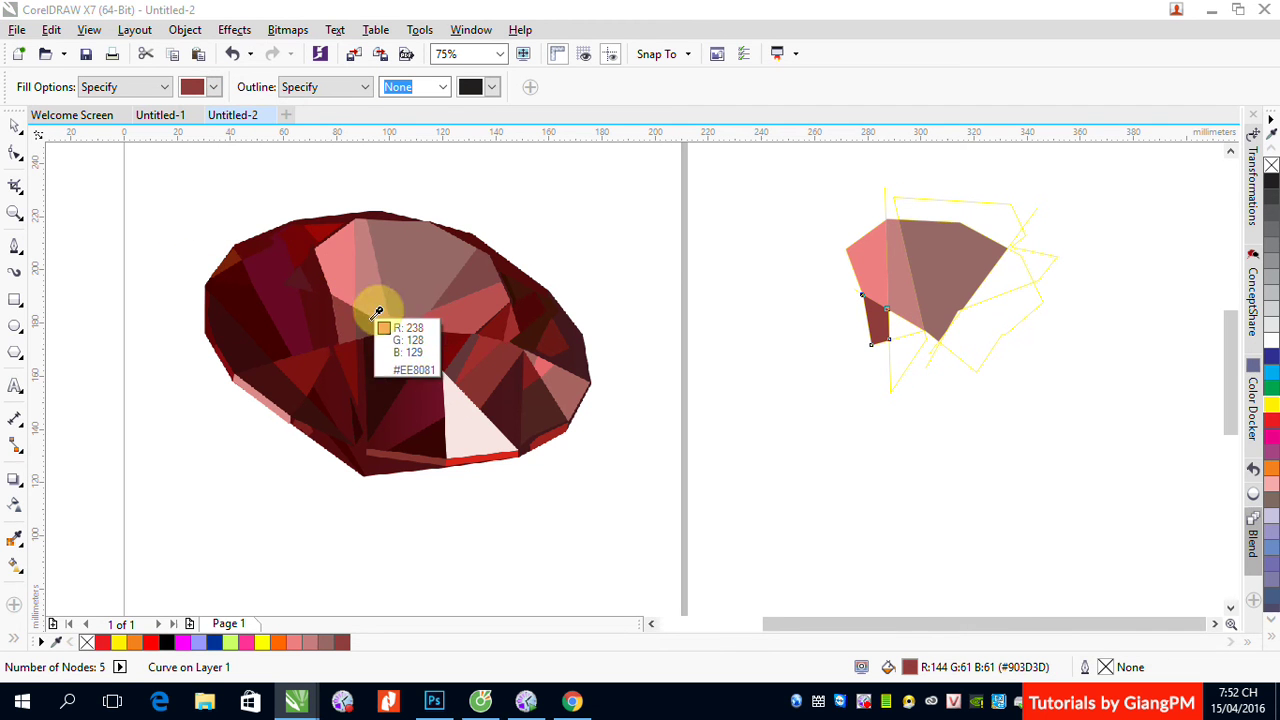
click(385, 322)
click(903, 323)
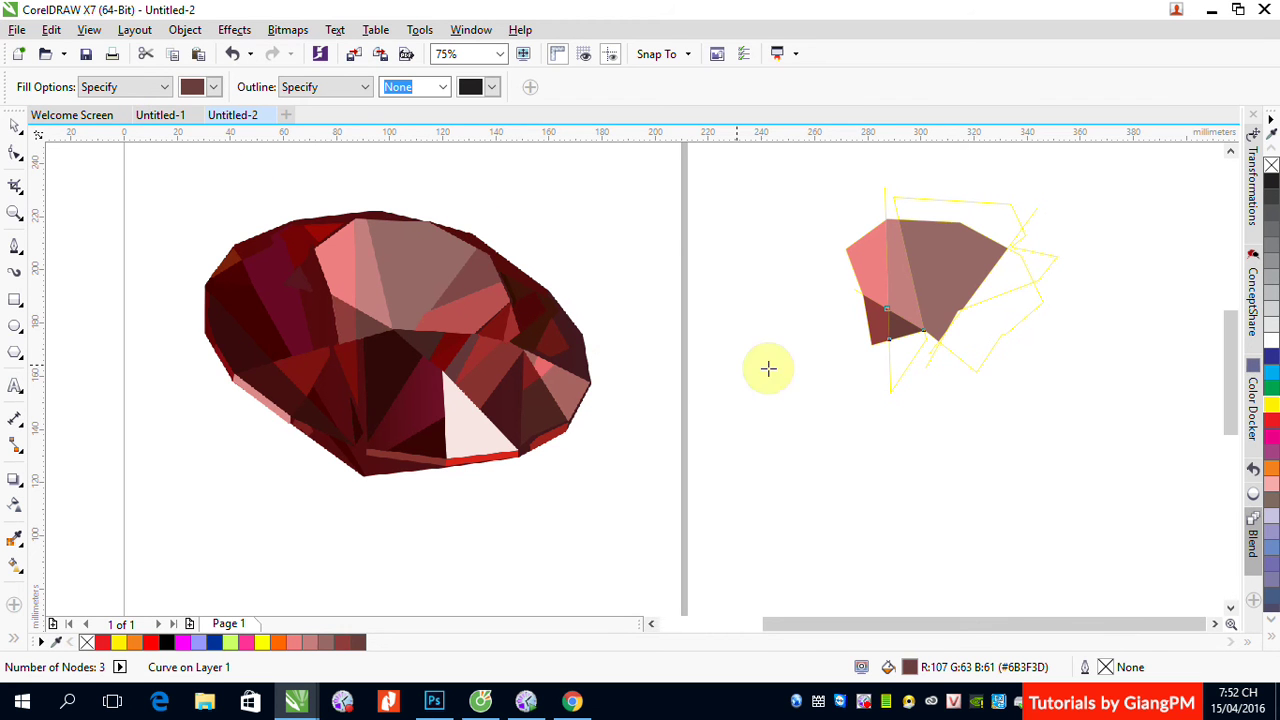
Smart Fill the traced right-hand facet and the lower-right facet area with the brownish and red colours sampled from the matching gem facets.
click(215, 88)
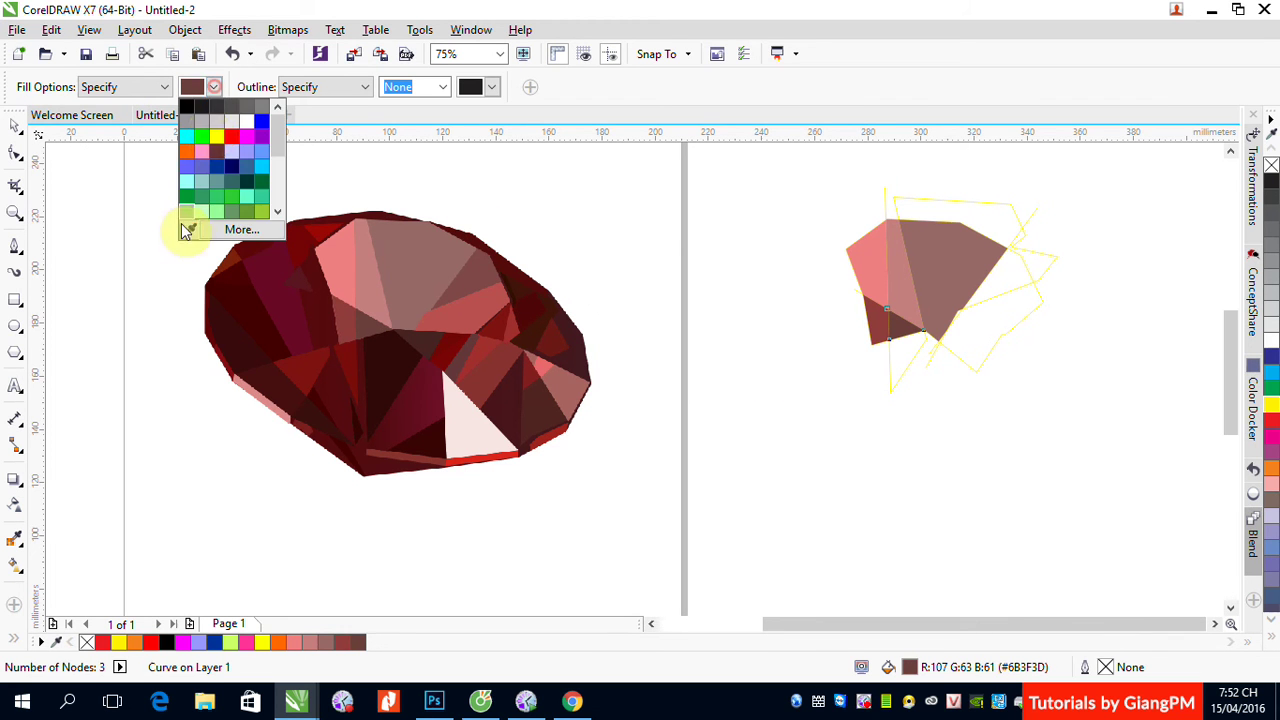
click(184, 230)
click(484, 271)
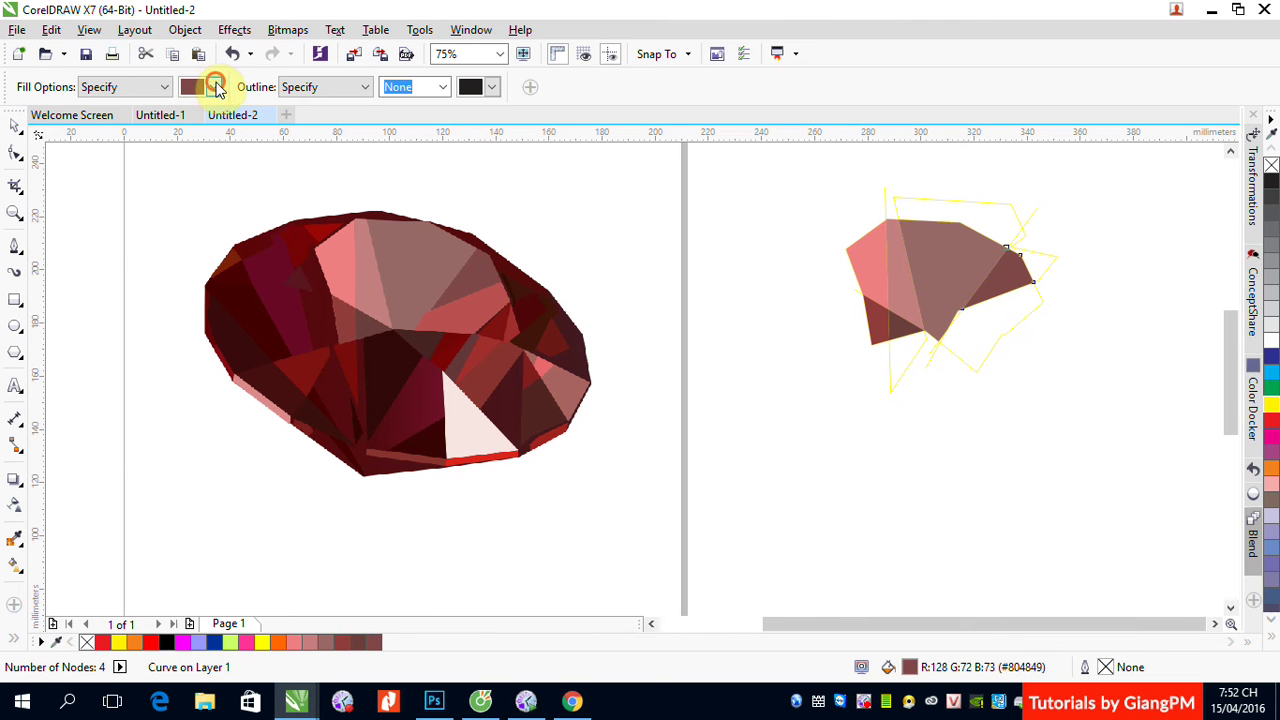
click(214, 87)
click(189, 229)
click(498, 316)
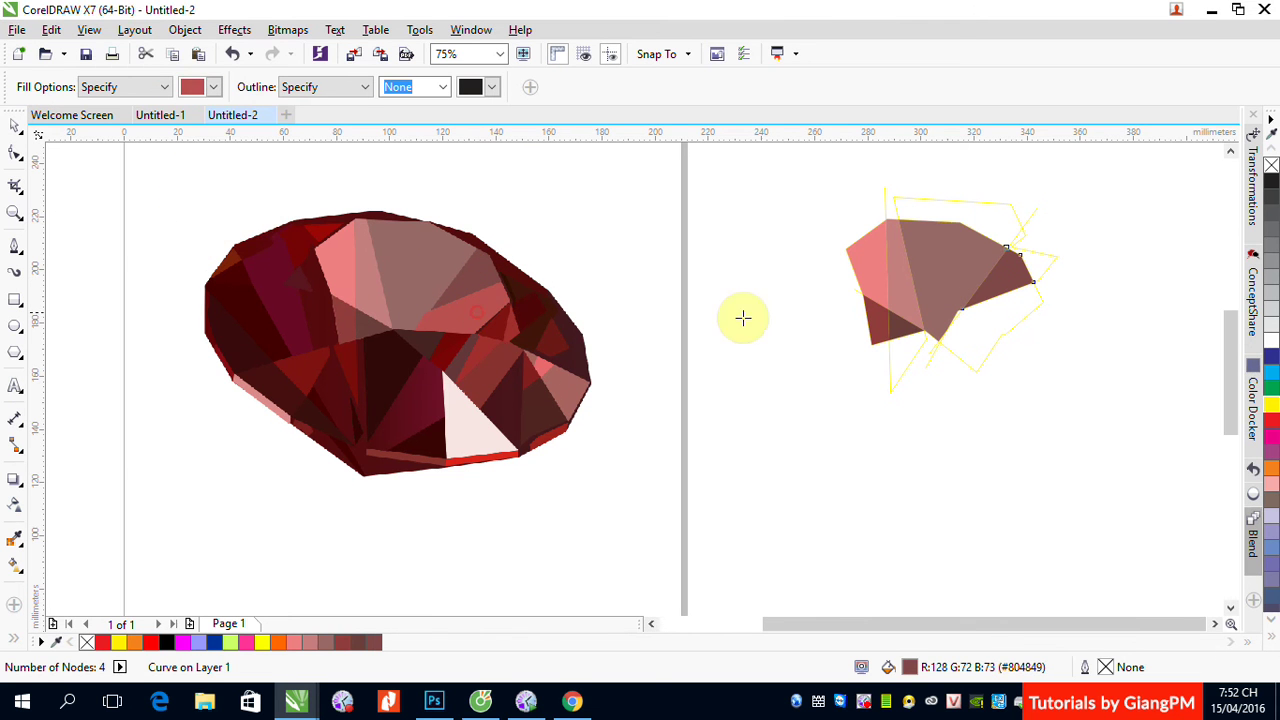
click(982, 324)
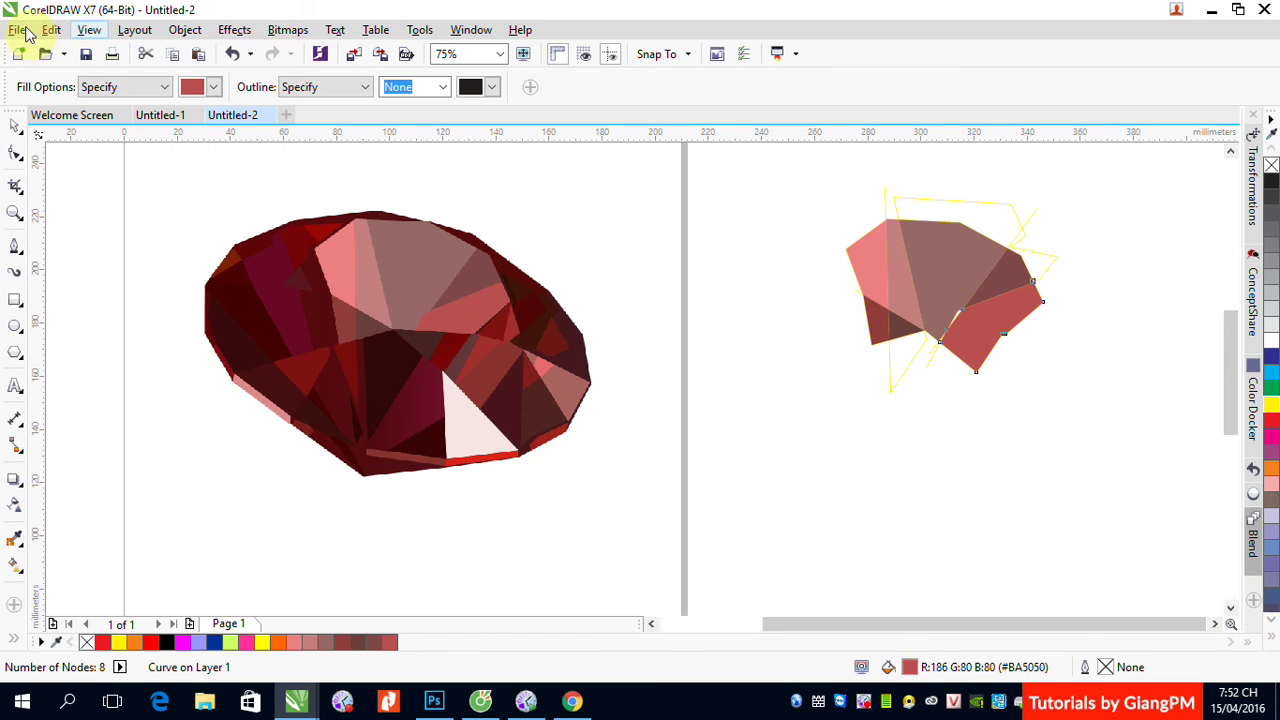
Delete the yellow zigzag polyline that runs across the coloured facets.
click(15, 125)
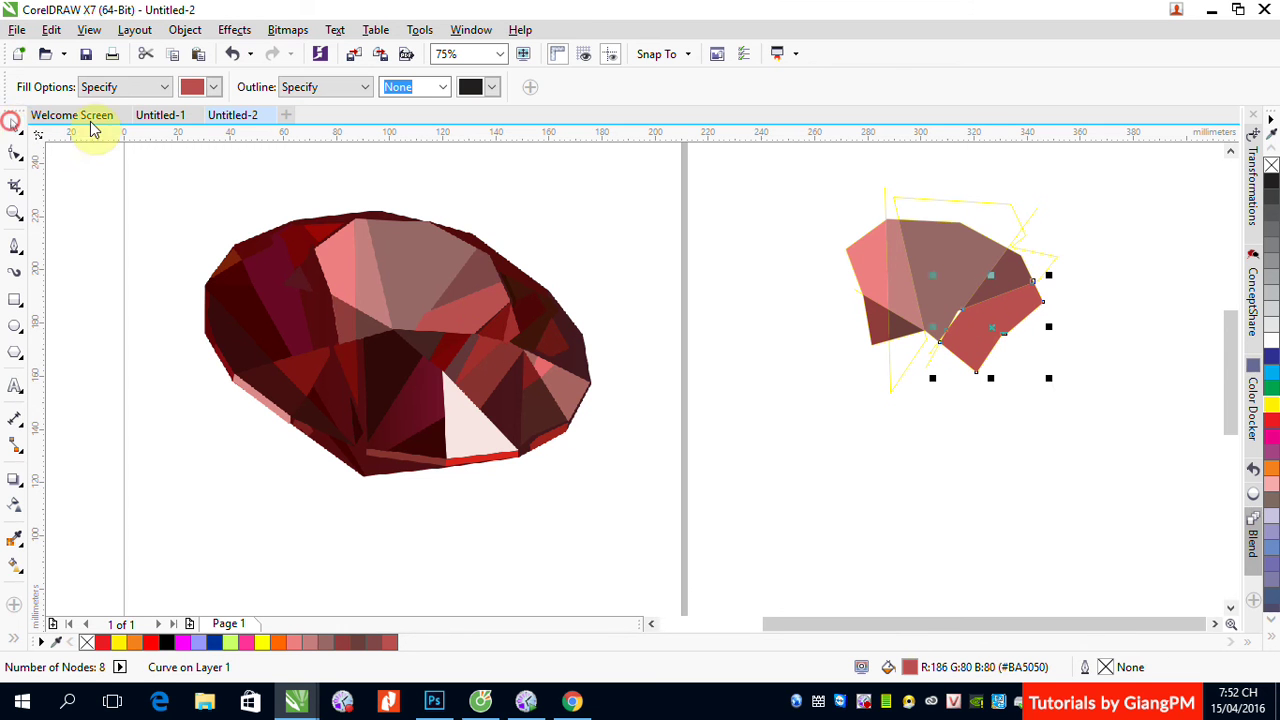
click(1106, 243)
click(917, 198)
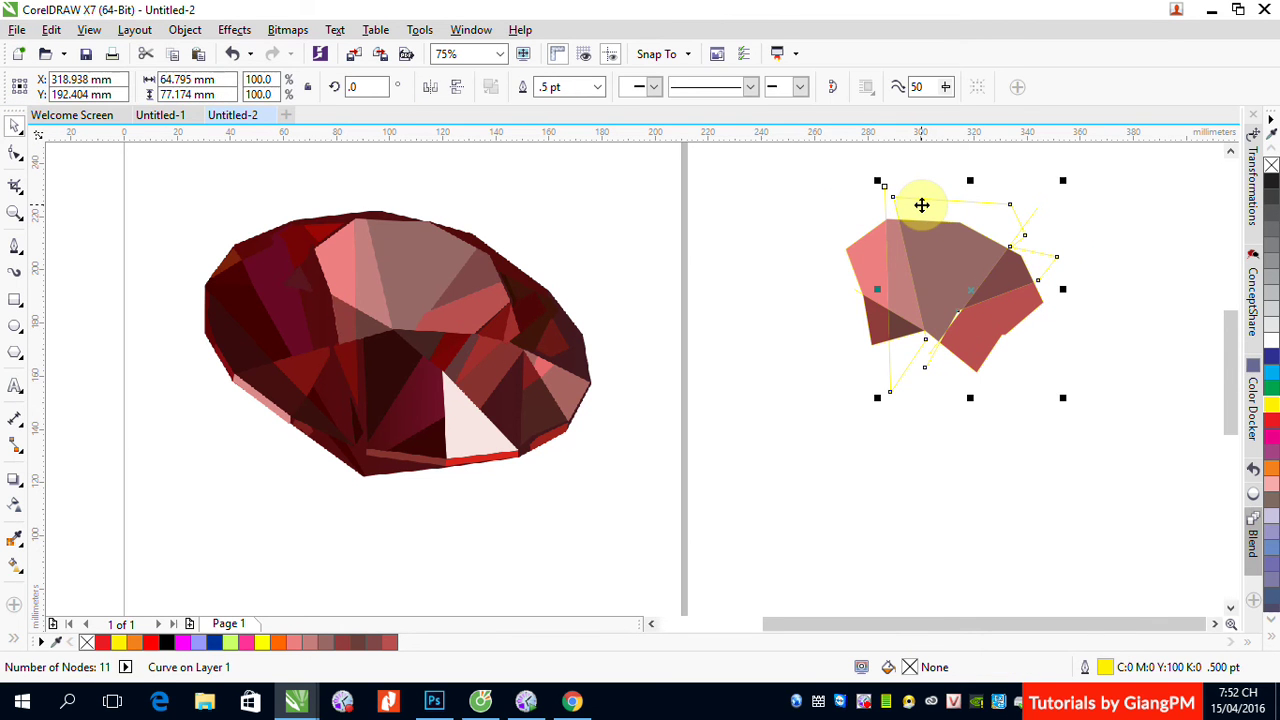
key(Delete)
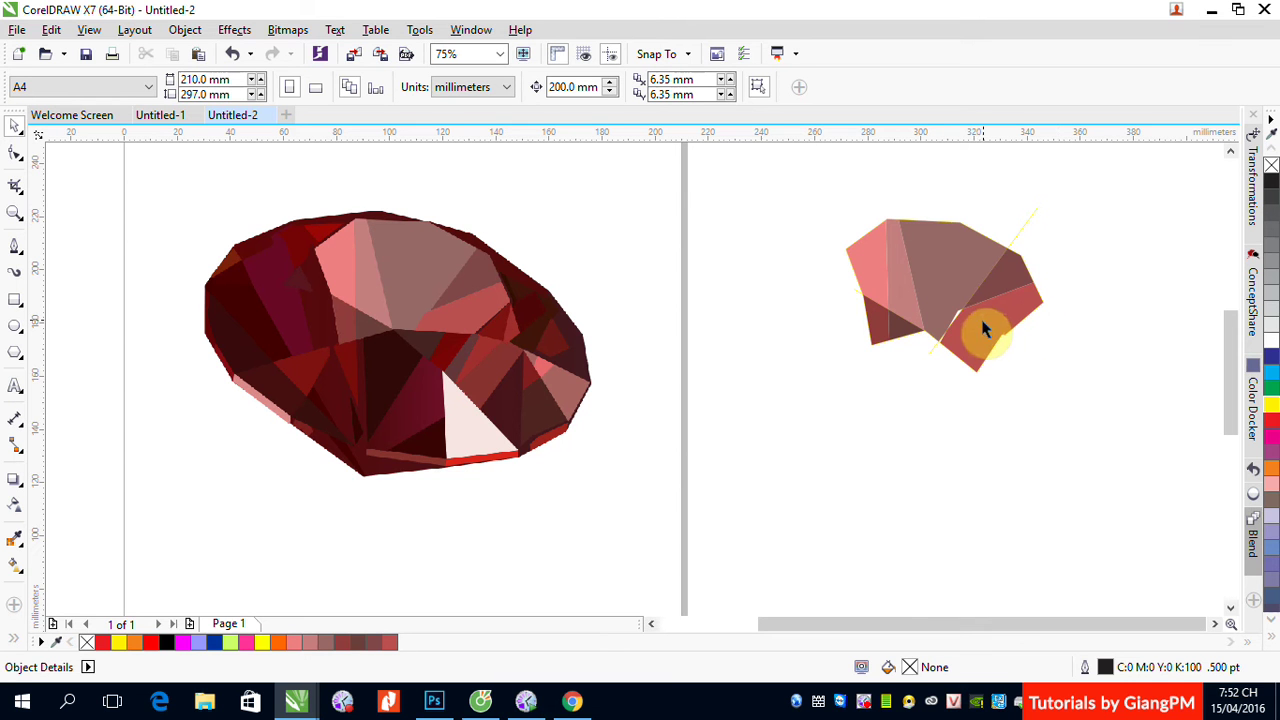
Delete the yellow diagonal guide line that crosses the right-hand facets of the coloured copy.
click(1020, 238)
key(Escape)
mouse_move(962, 327)
mouse_down()
mouse_move(900, 343)
mouse_move(860, 380)
mouse_up()
Draw an open three-node Pen line, about 17 by 13 mm, along the dark red facet above the white facet in the gem image.
click(15, 245)
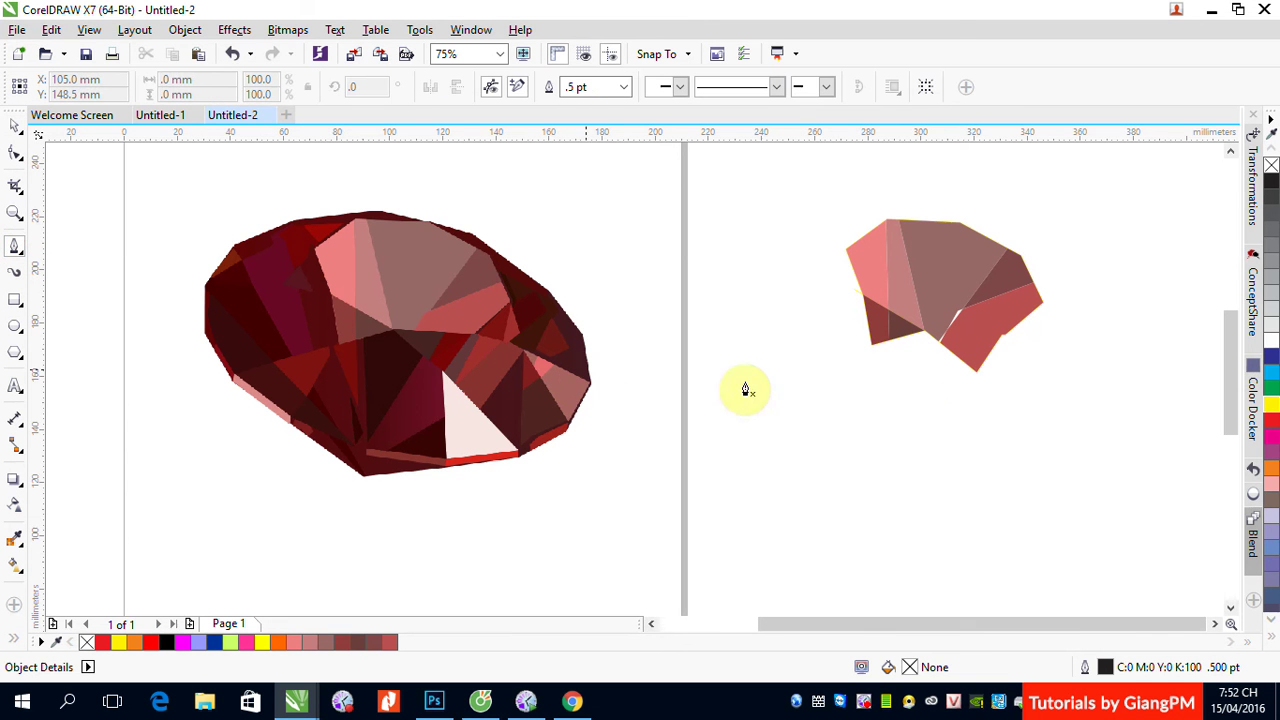
drag(457, 343, 460, 346)
scroll(434, 369, up, 3)
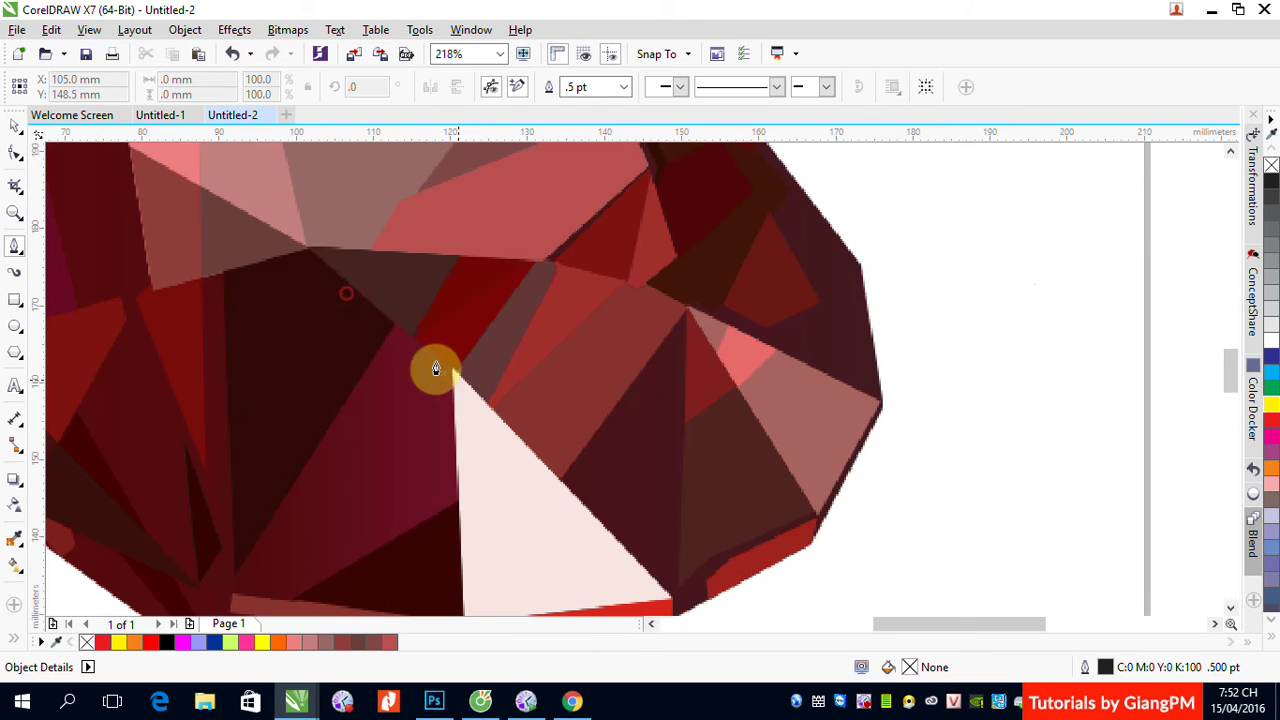
click(470, 243)
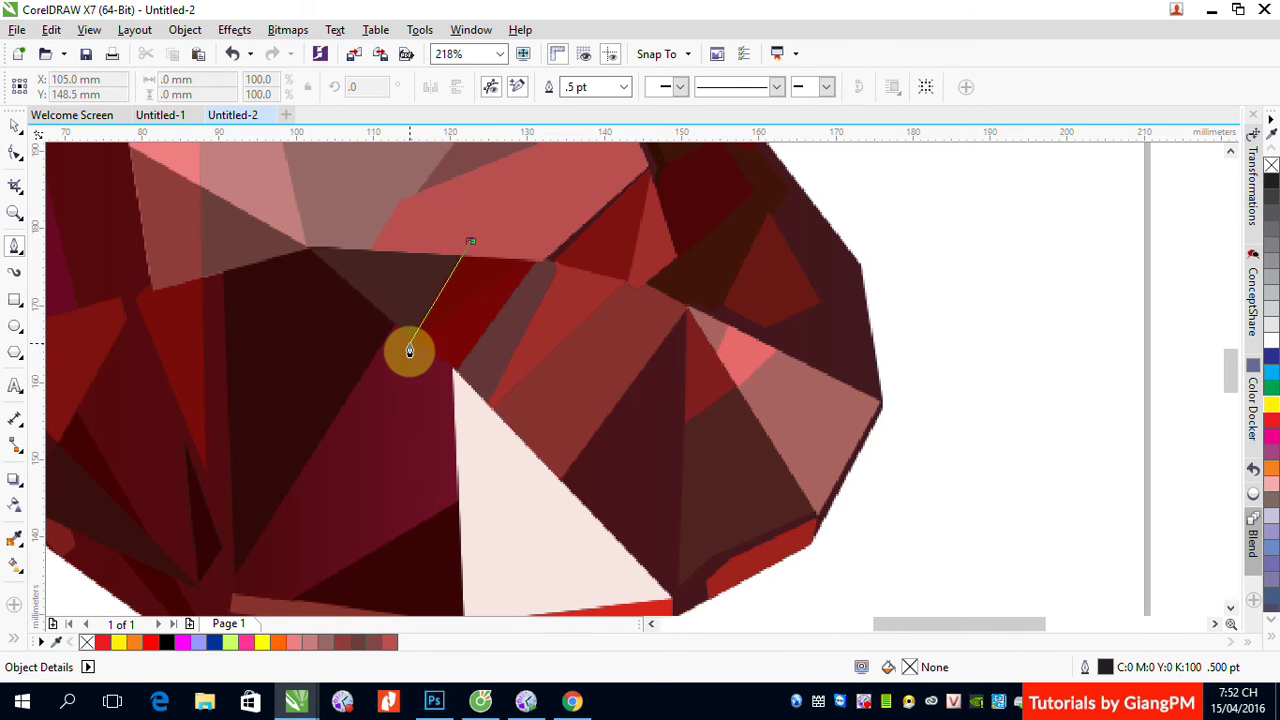
click(409, 347)
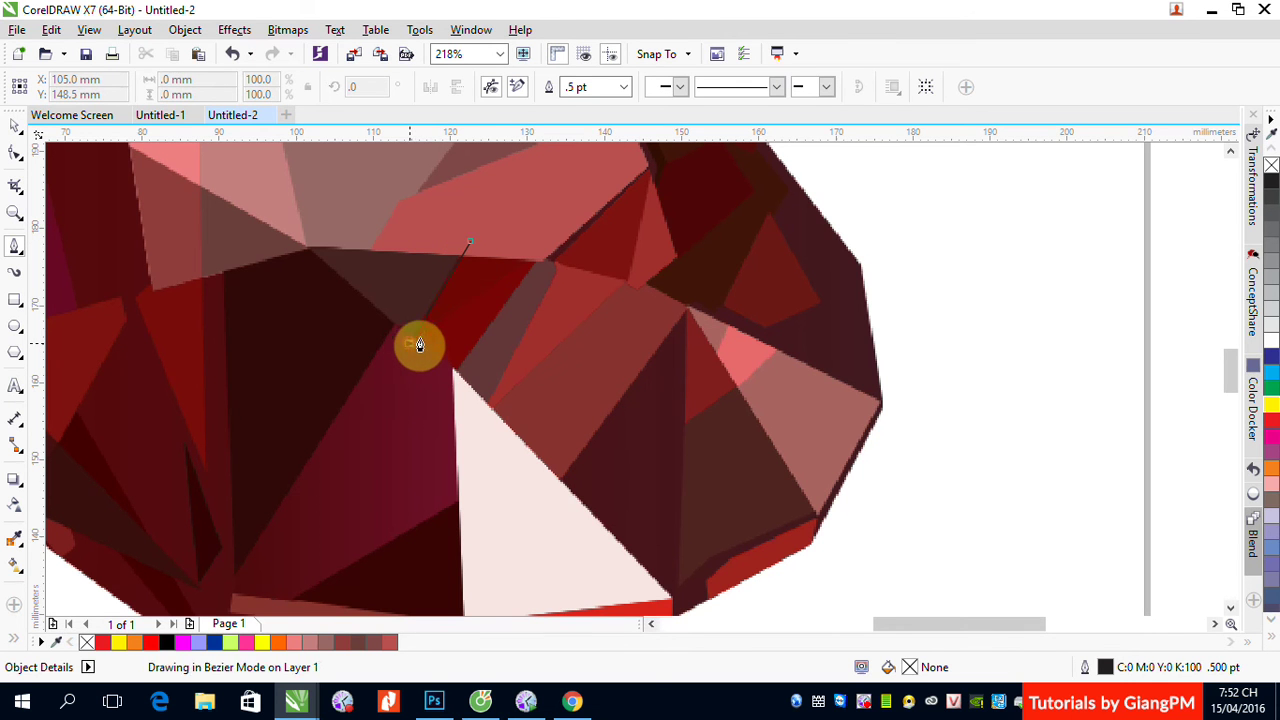
click(543, 256)
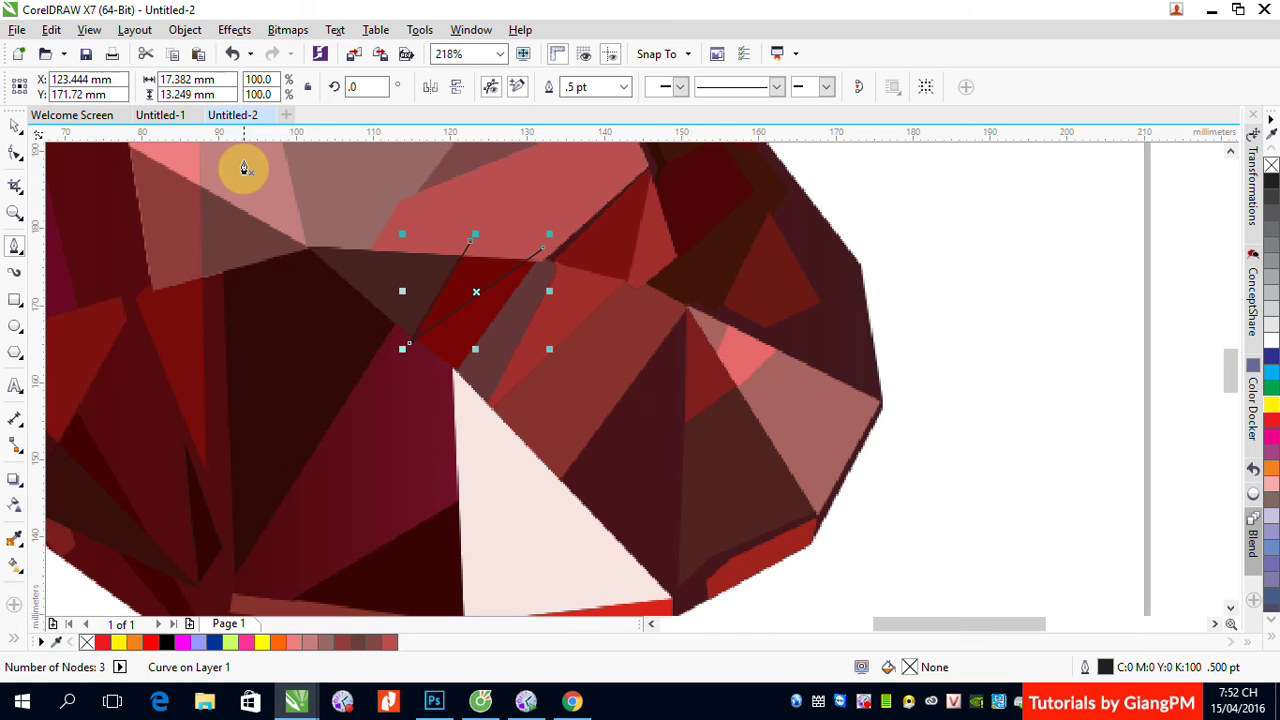
Move the new V-shaped line 200 mm to the right onto the coloured copy.
click(12, 123)
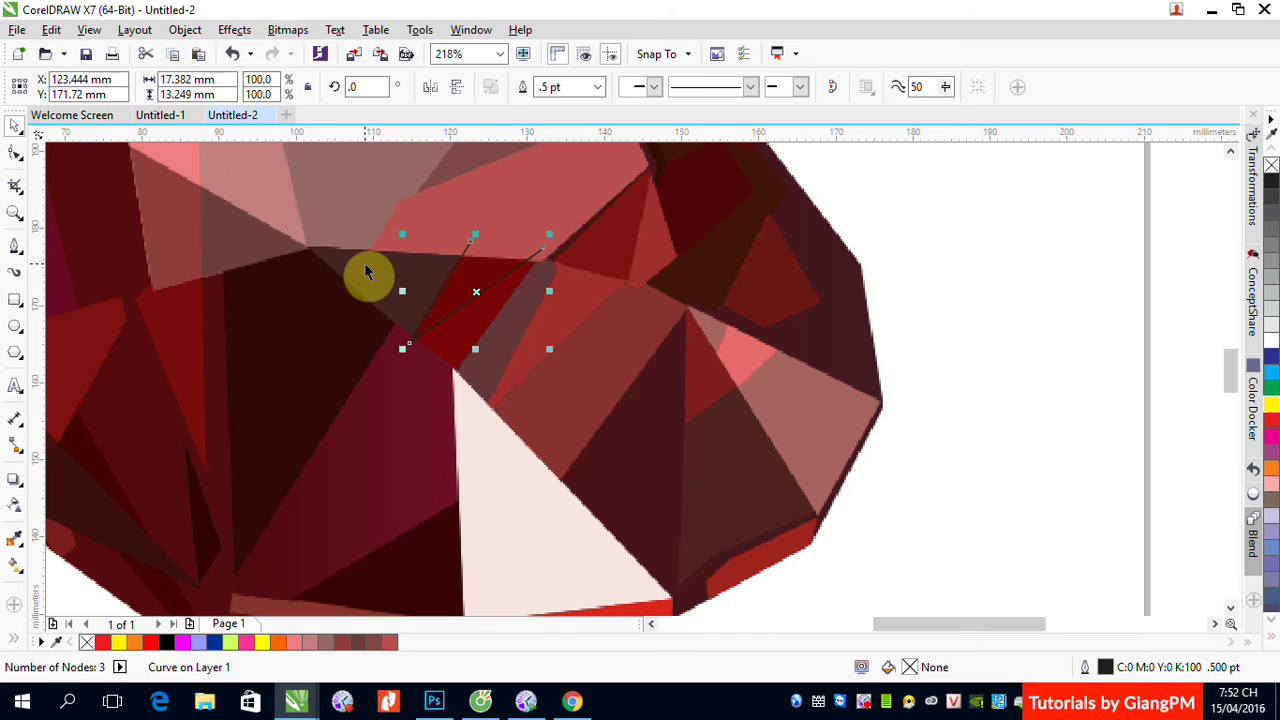
click(1034, 491)
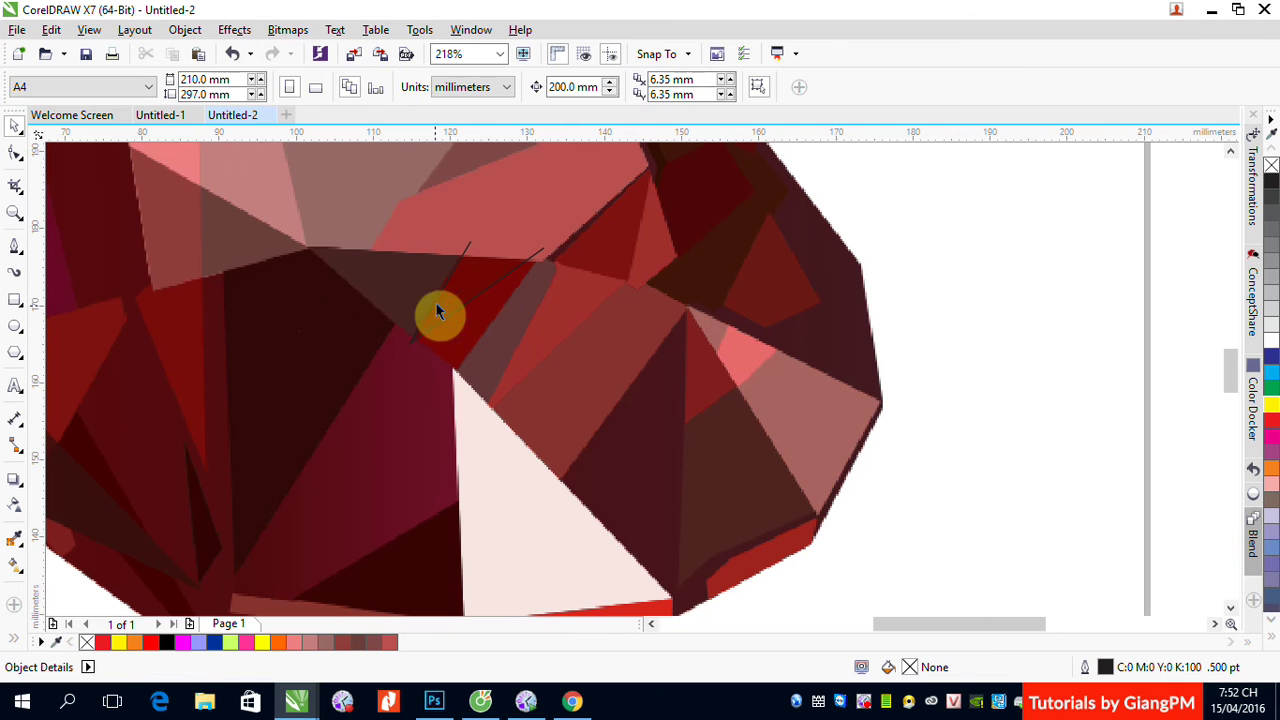
click(461, 316)
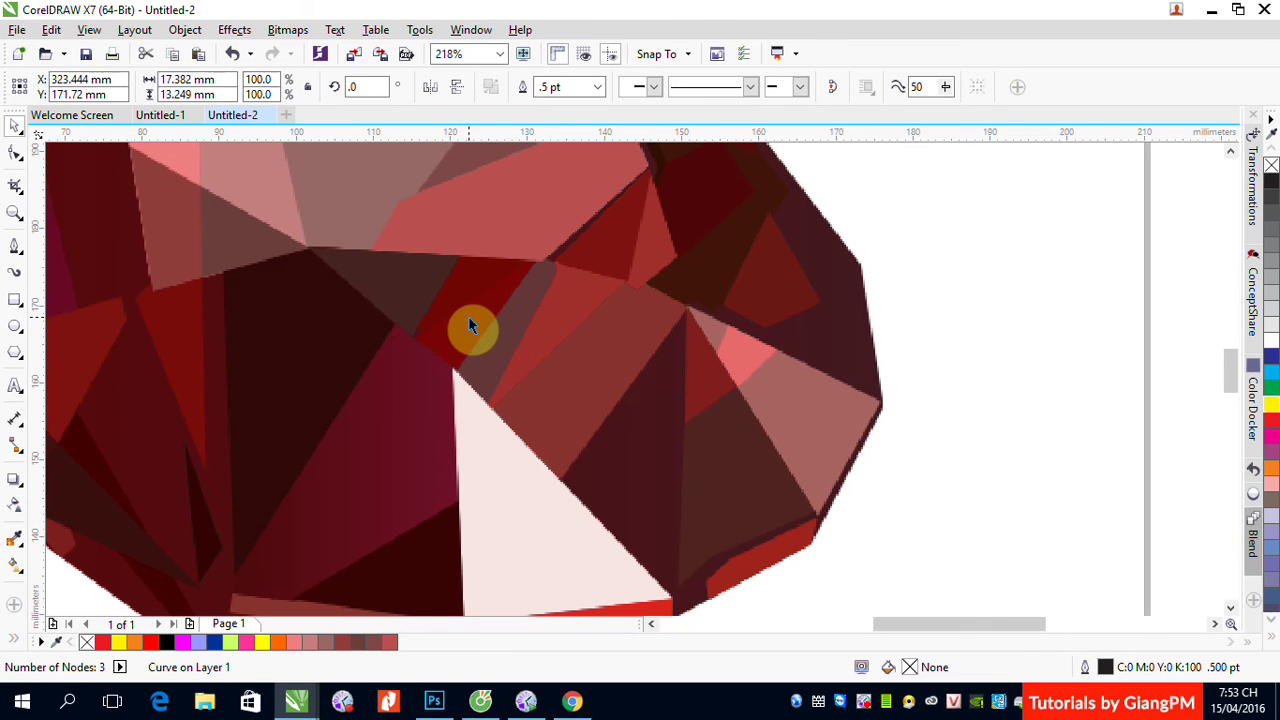
scroll(470, 323, down, 2)
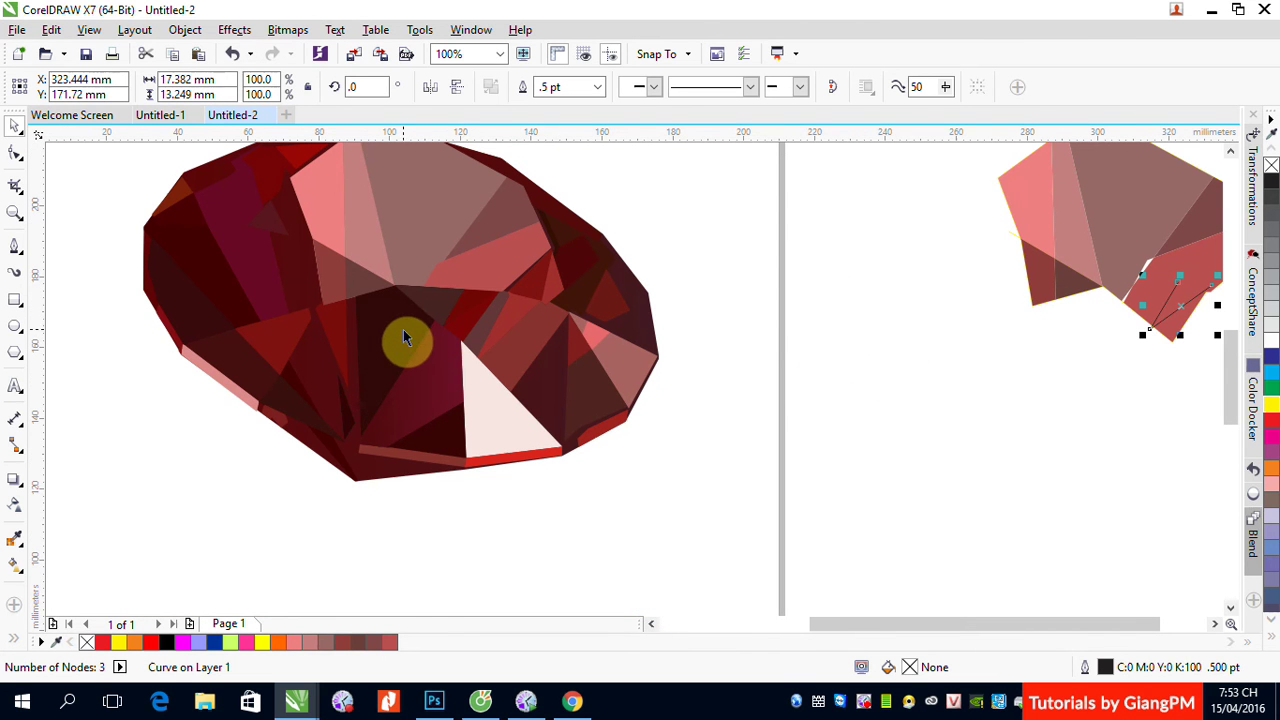
Draw an open five-node Pen line, about 51 by 29 mm, along the lower and upper edges of the gem image's light red facet.
scroll(428, 288, up, 3)
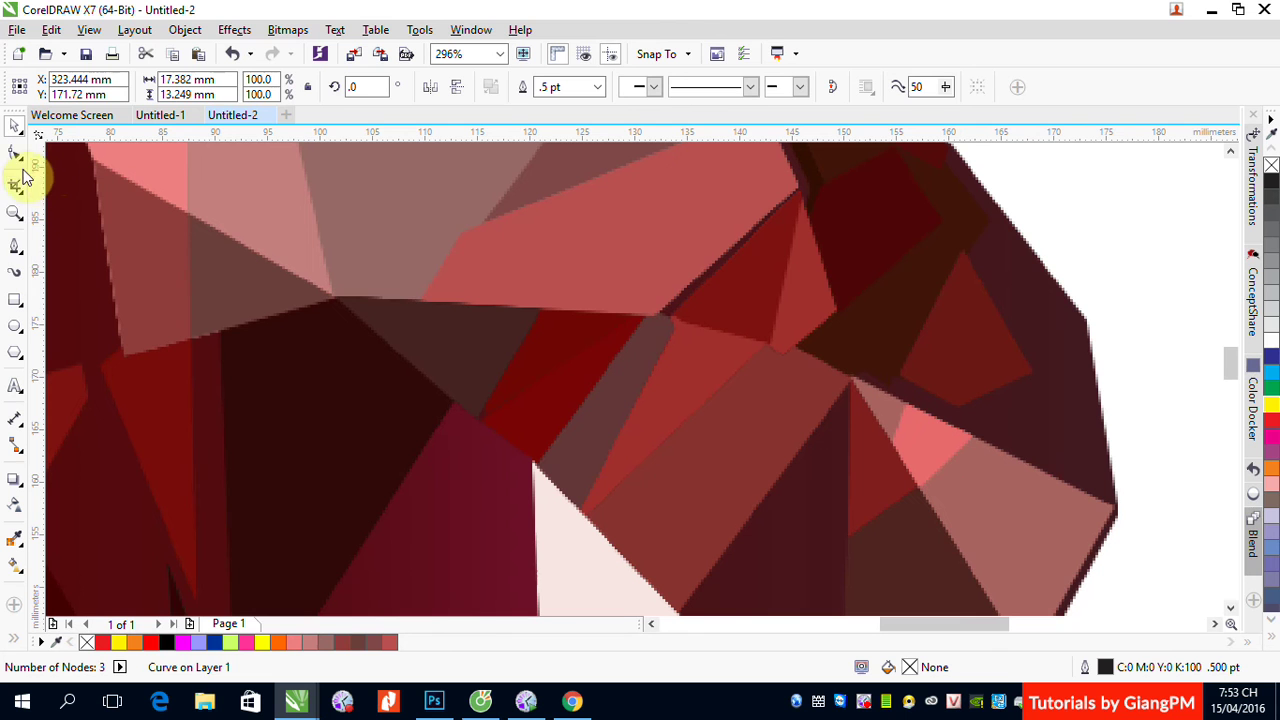
click(15, 246)
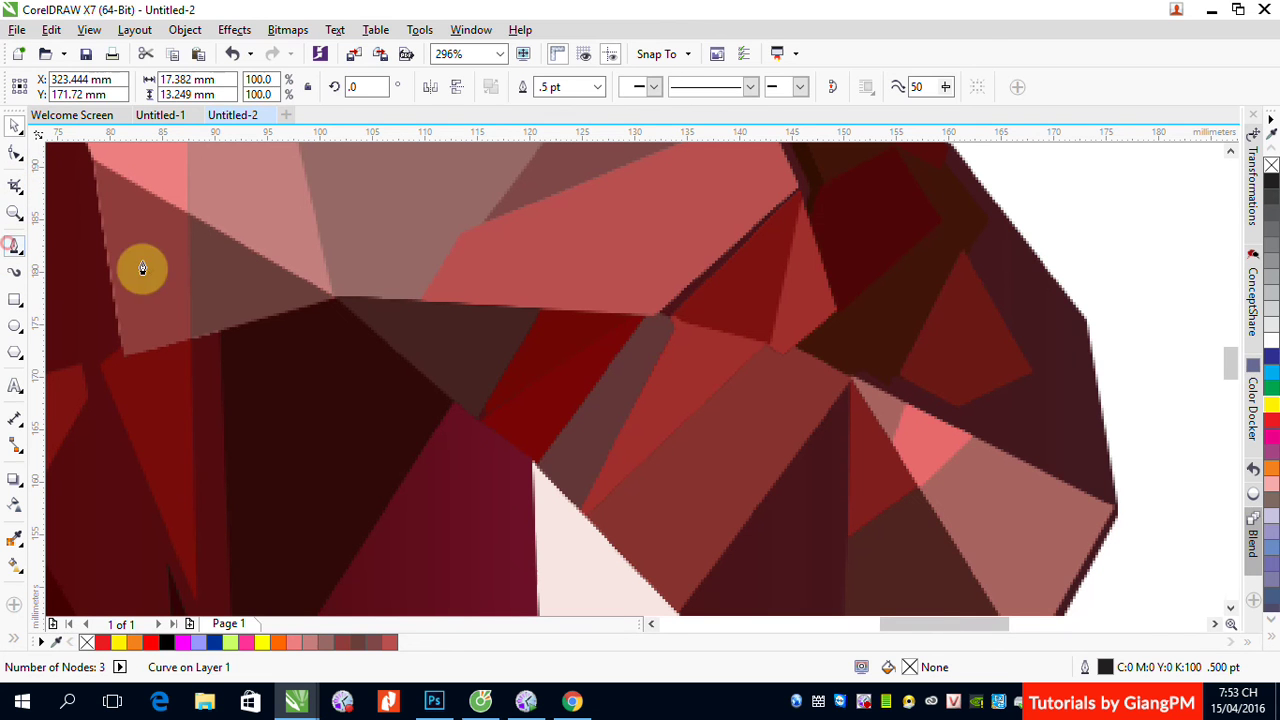
click(657, 319)
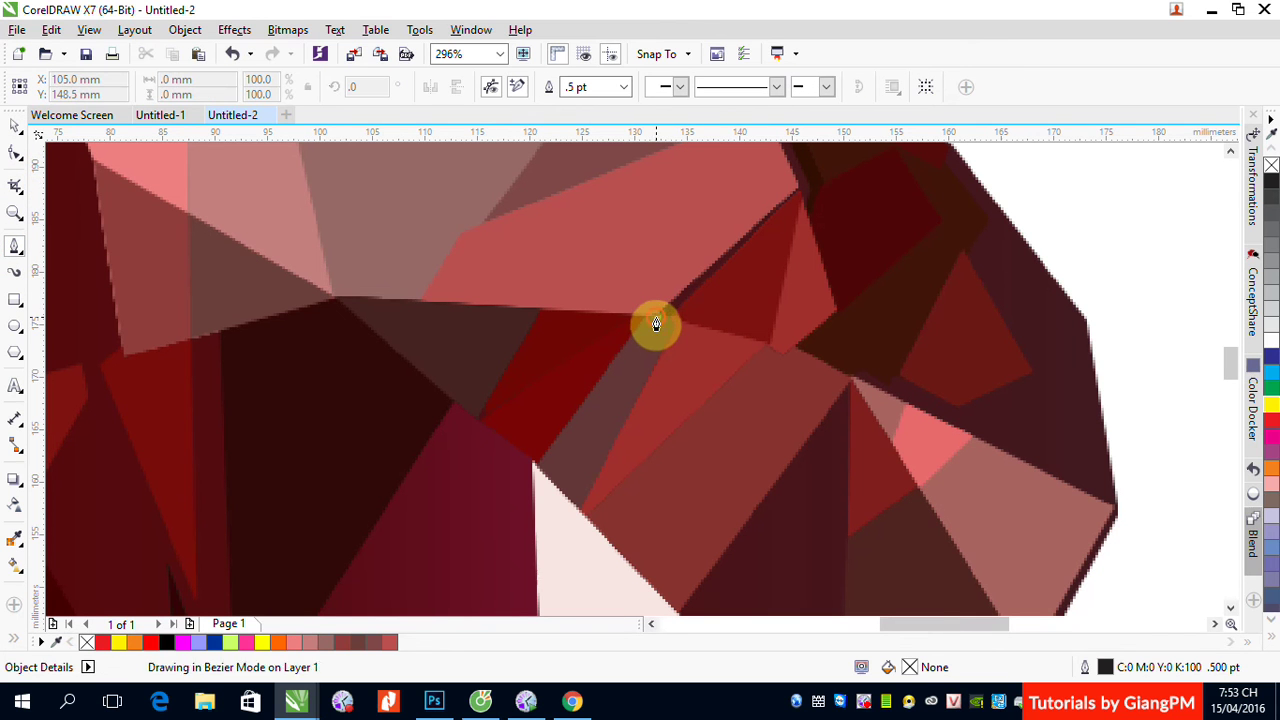
click(267, 296)
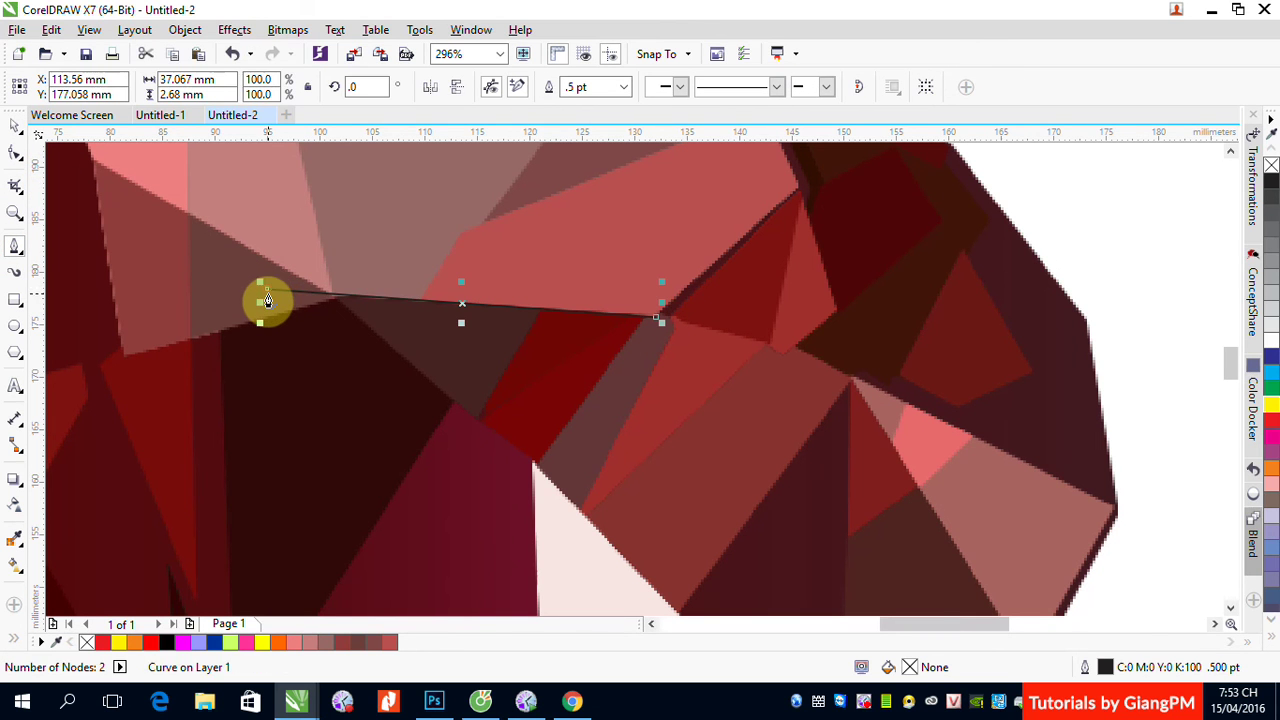
click(378, 404)
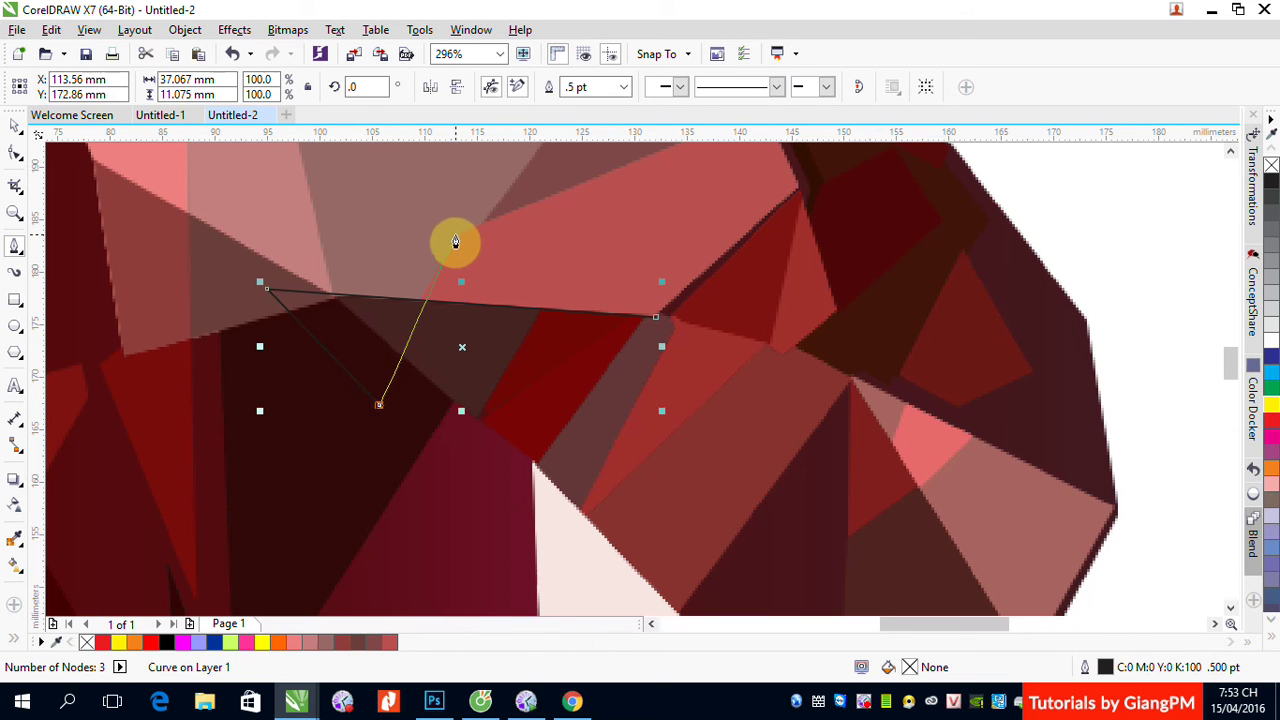
click(463, 232)
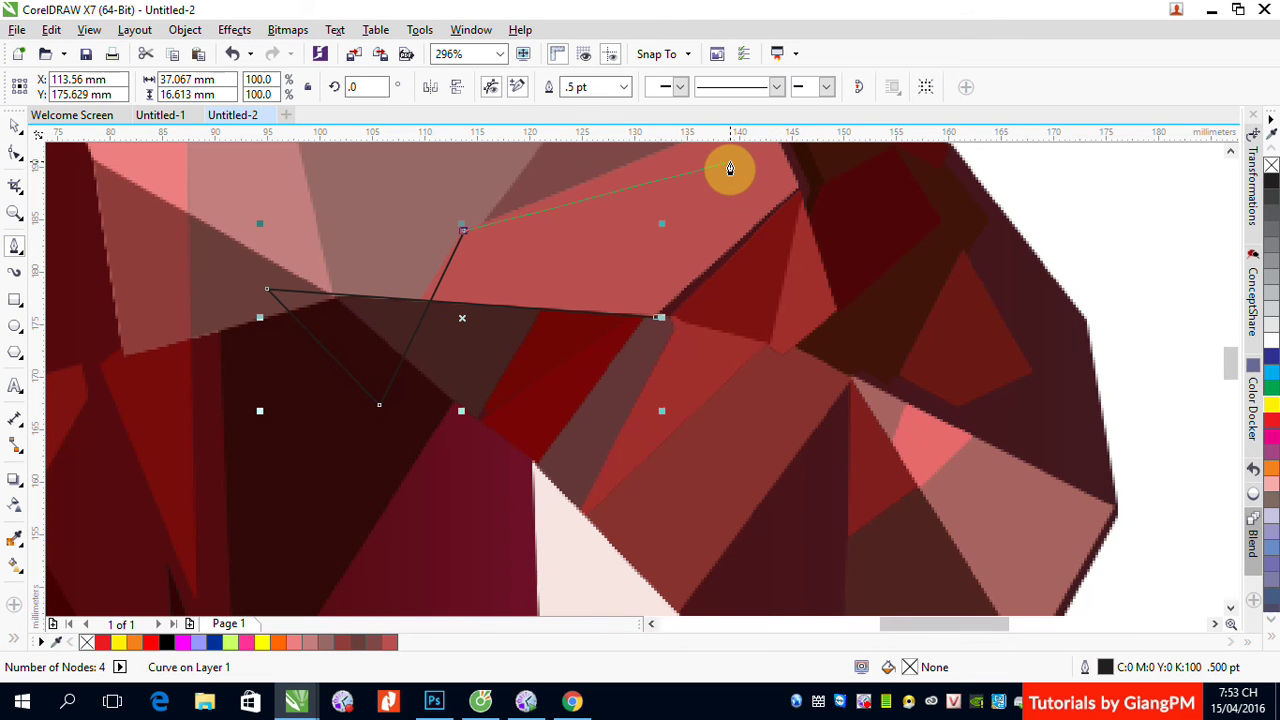
scroll(726, 170, up, 1)
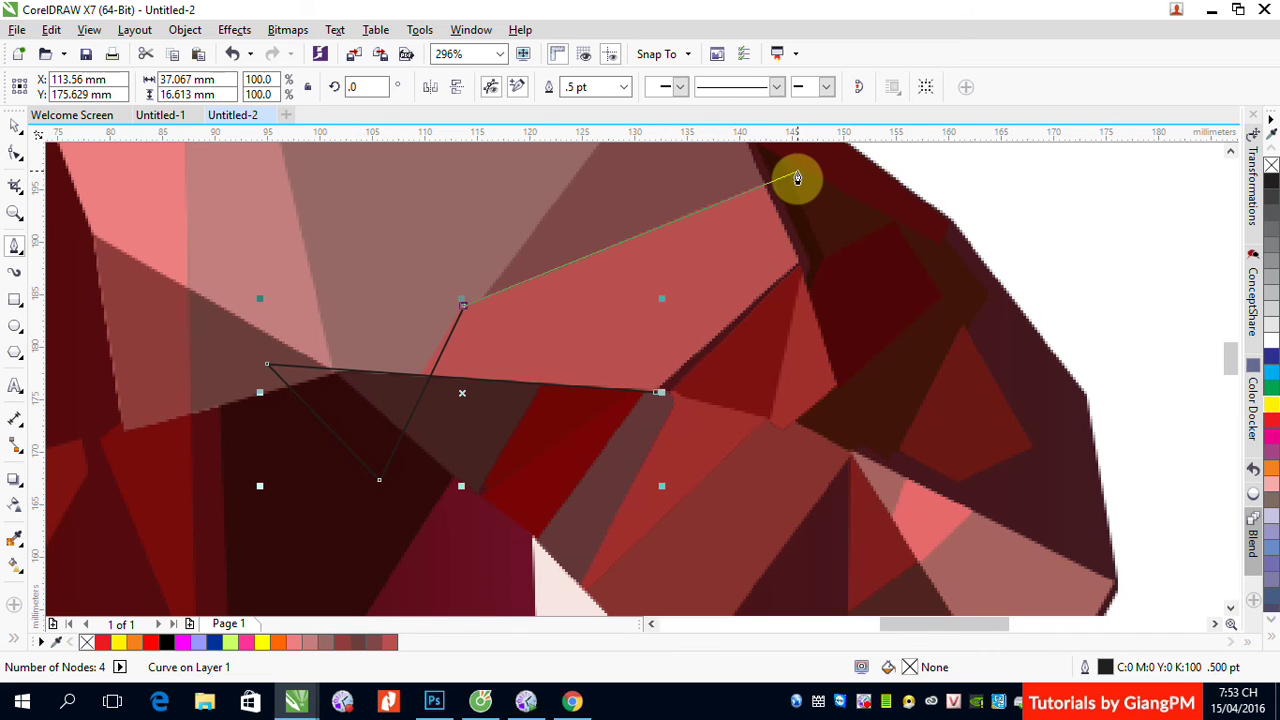
click(797, 178)
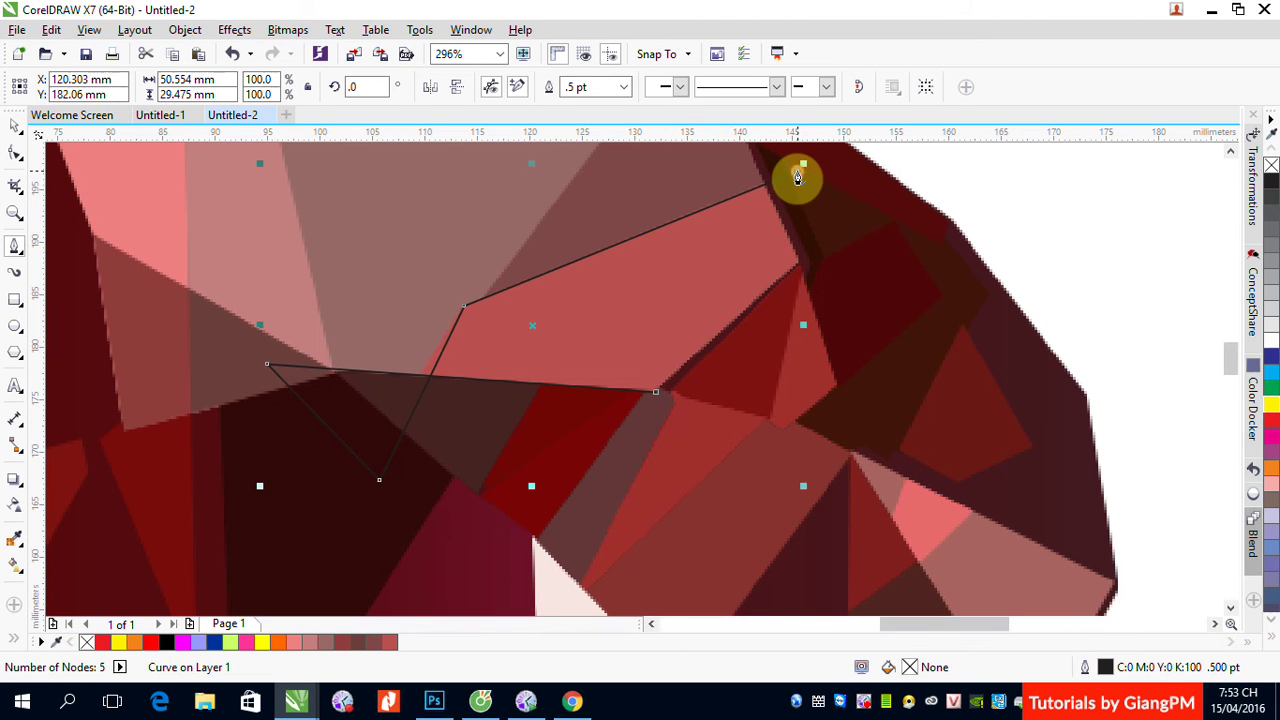
Shift the polyline's lowest node slightly up and left so its segment follows the light red facet's left edge.
click(15, 152)
click(484, 345)
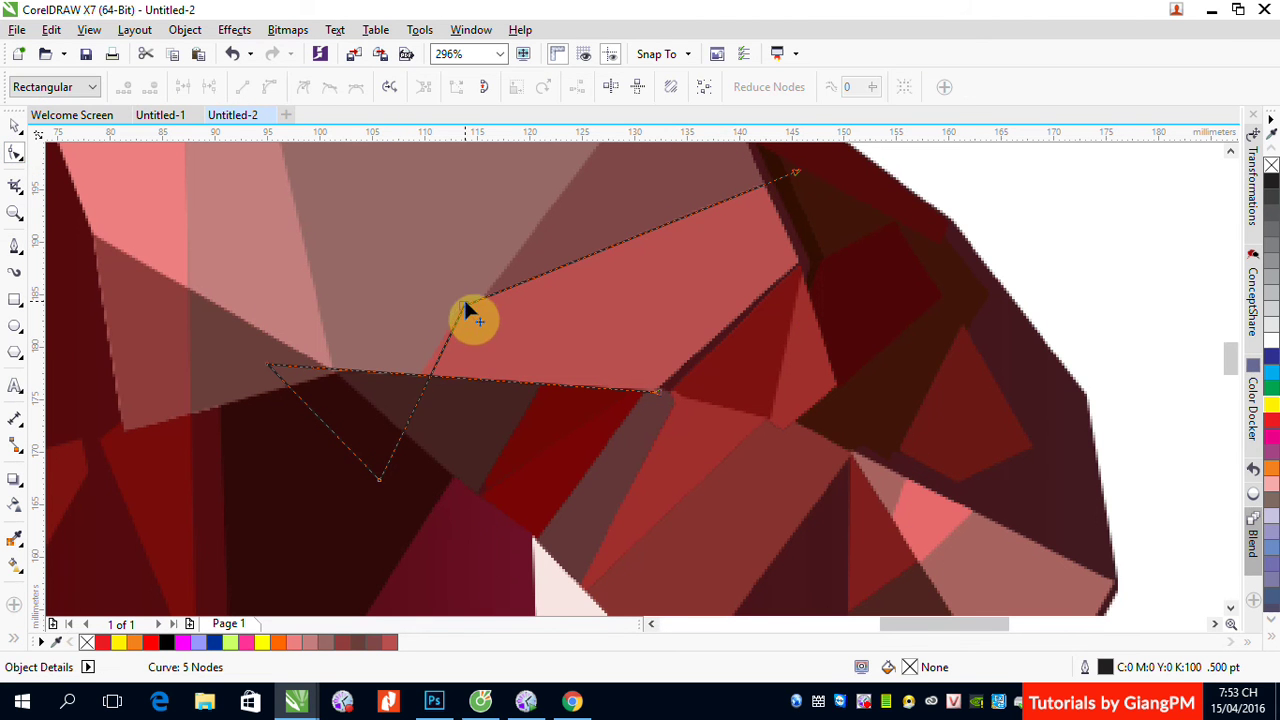
drag(379, 479, 369, 474)
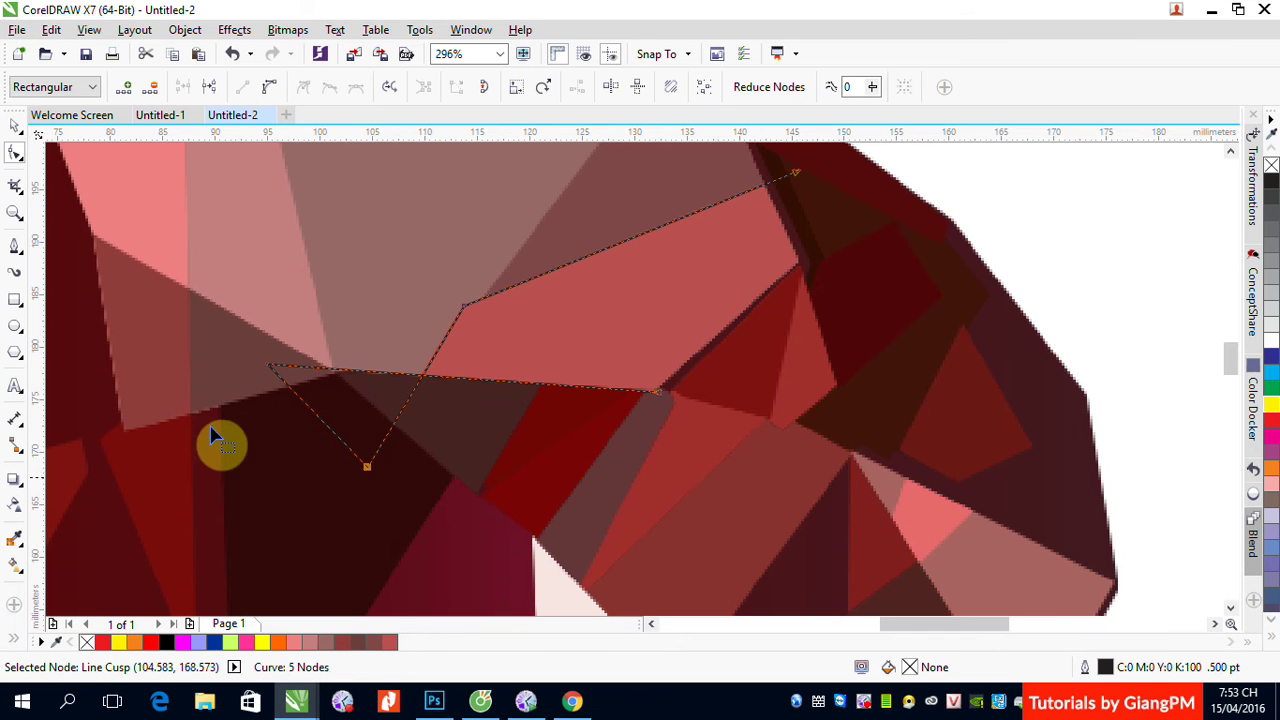
Move the adjusted five-node polyline 200 mm to the right onto the coloured copy.
click(12, 122)
click(1057, 224)
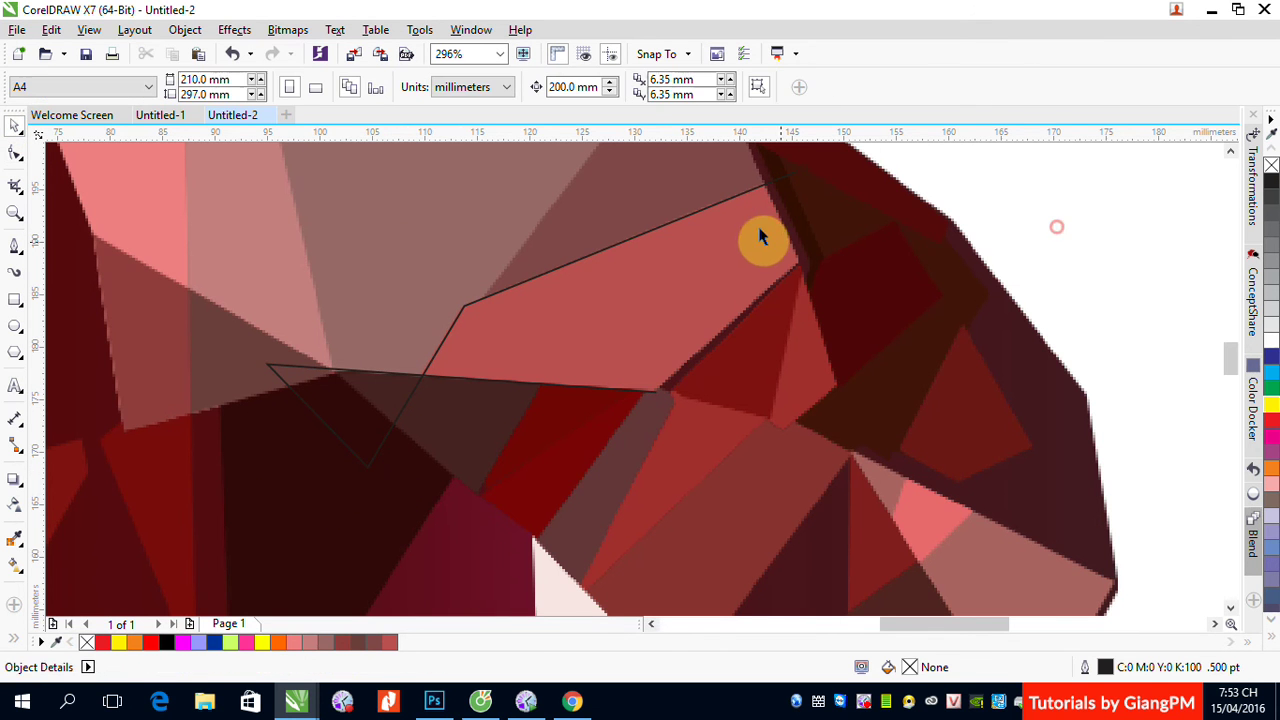
click(725, 207)
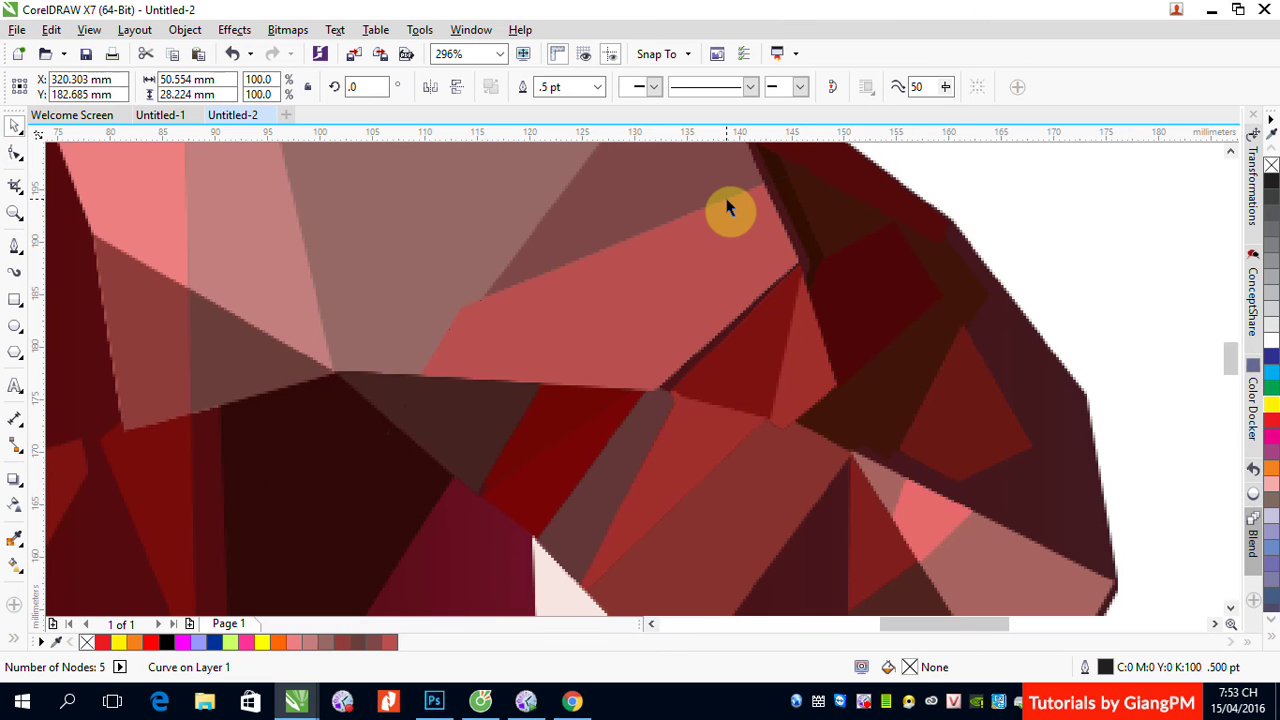
scroll(727, 207, down, 3)
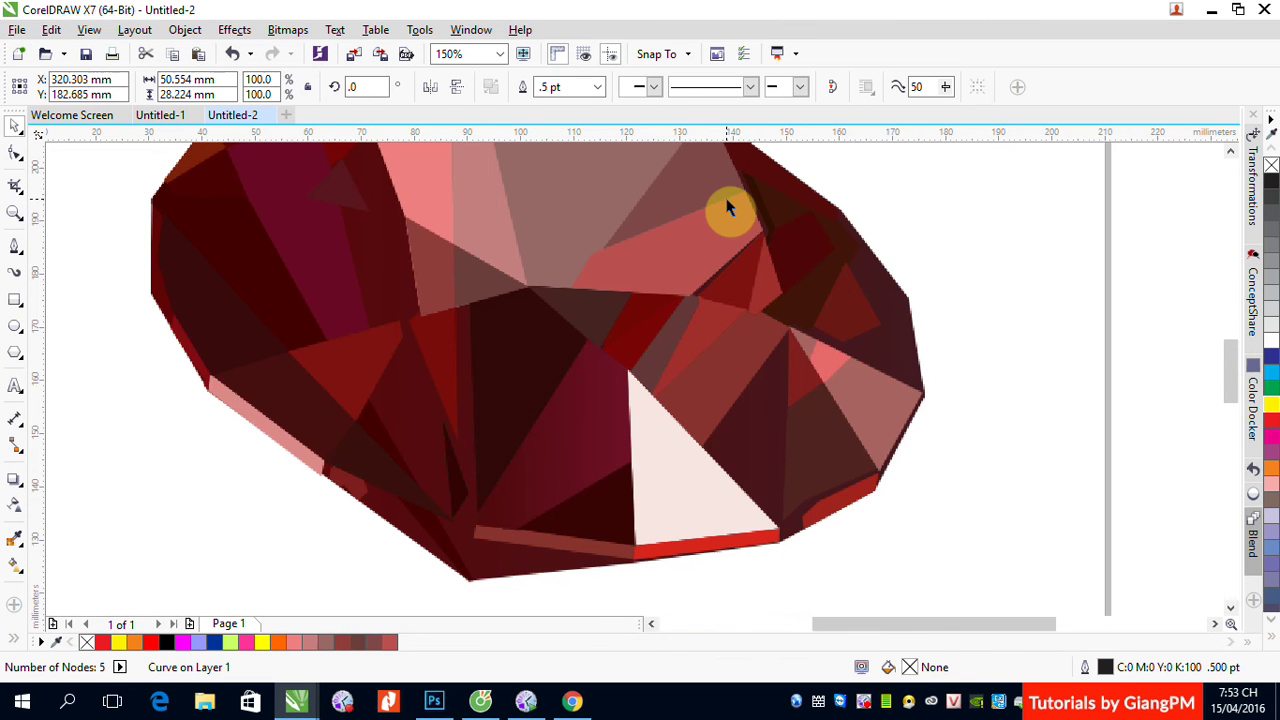
scroll(727, 207, down, 2)
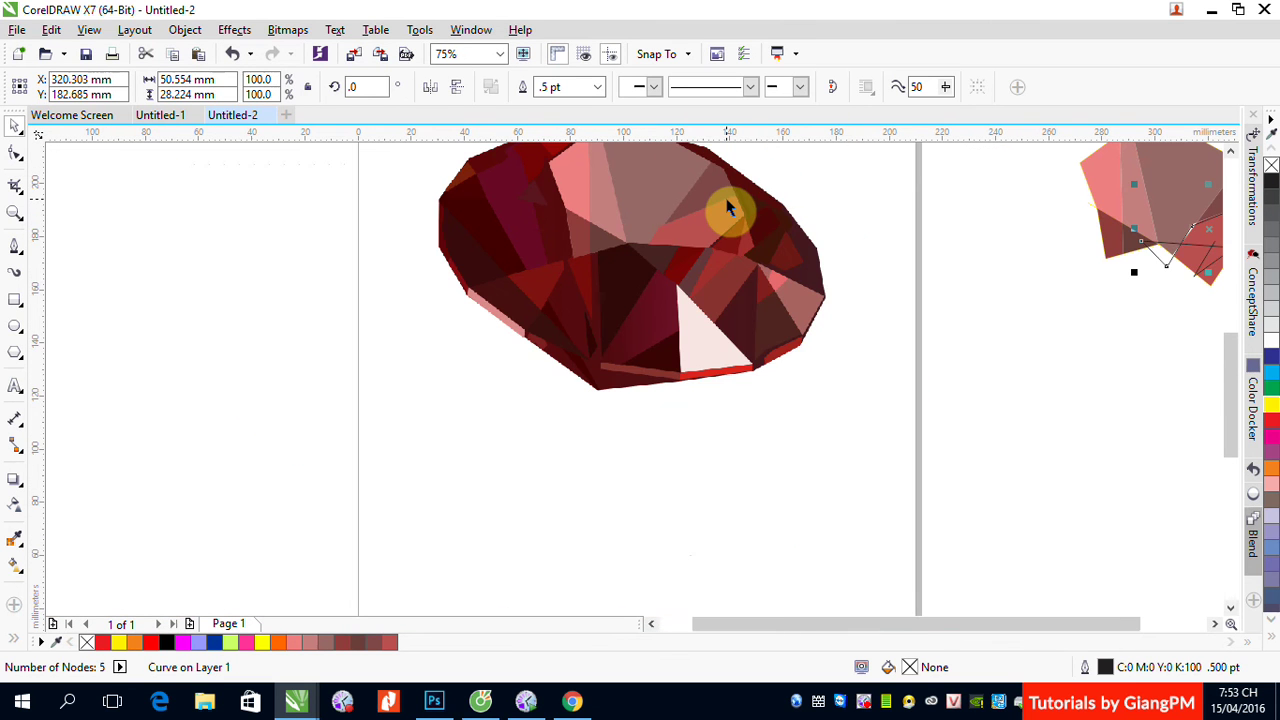
click(1217, 623)
click(882, 383)
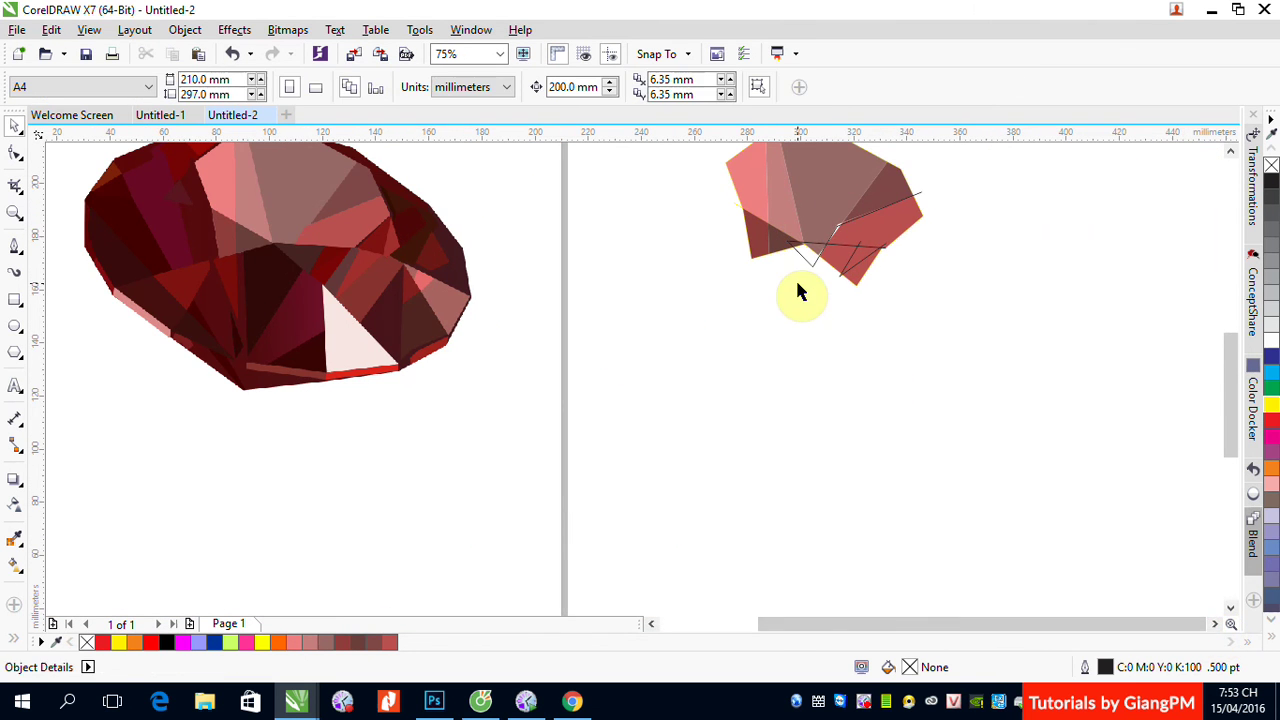
Delete the yellow two-node guide line that runs above the small lower-left facets of the coloured copy.
key(z)
drag(691, 171, 994, 378)
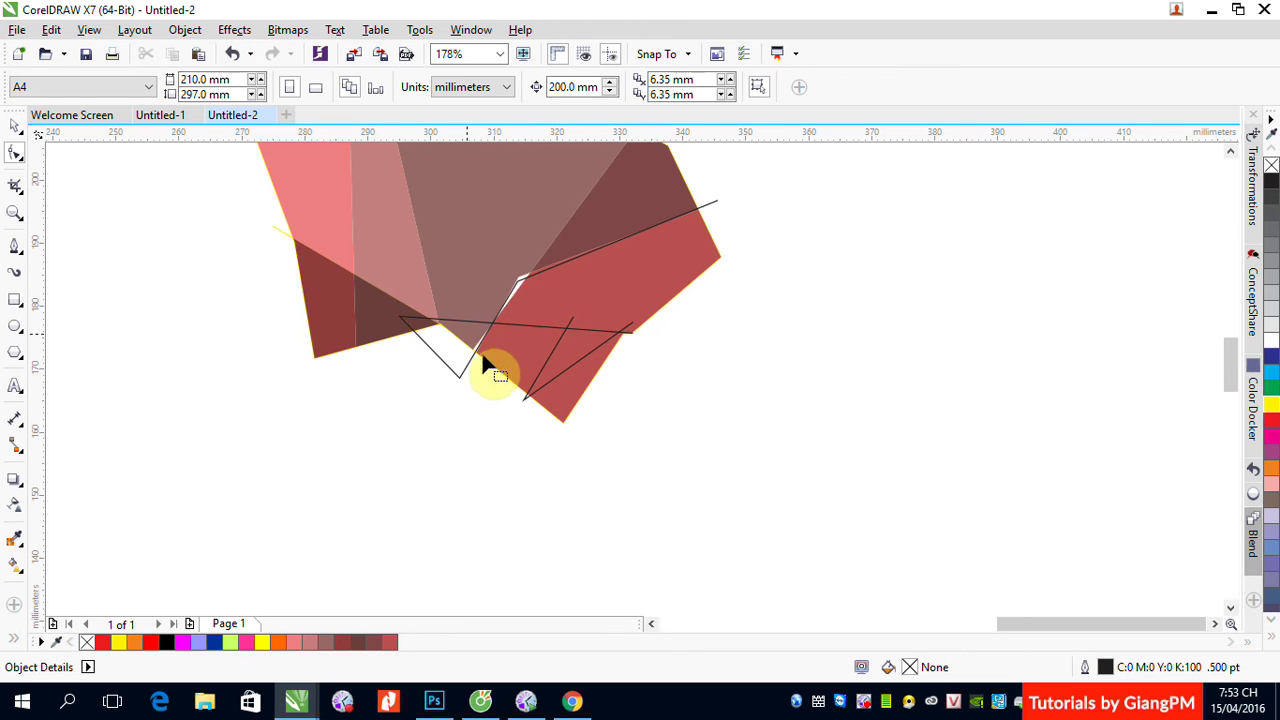
click(279, 234)
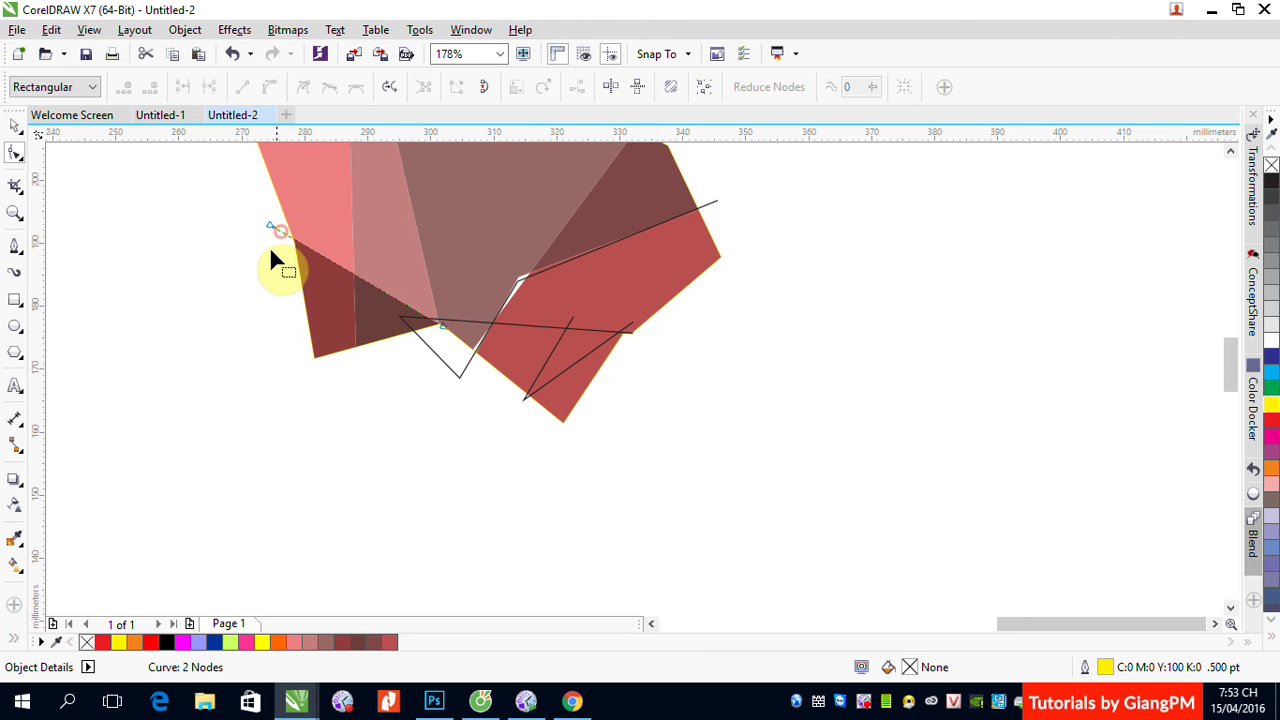
click(15, 130)
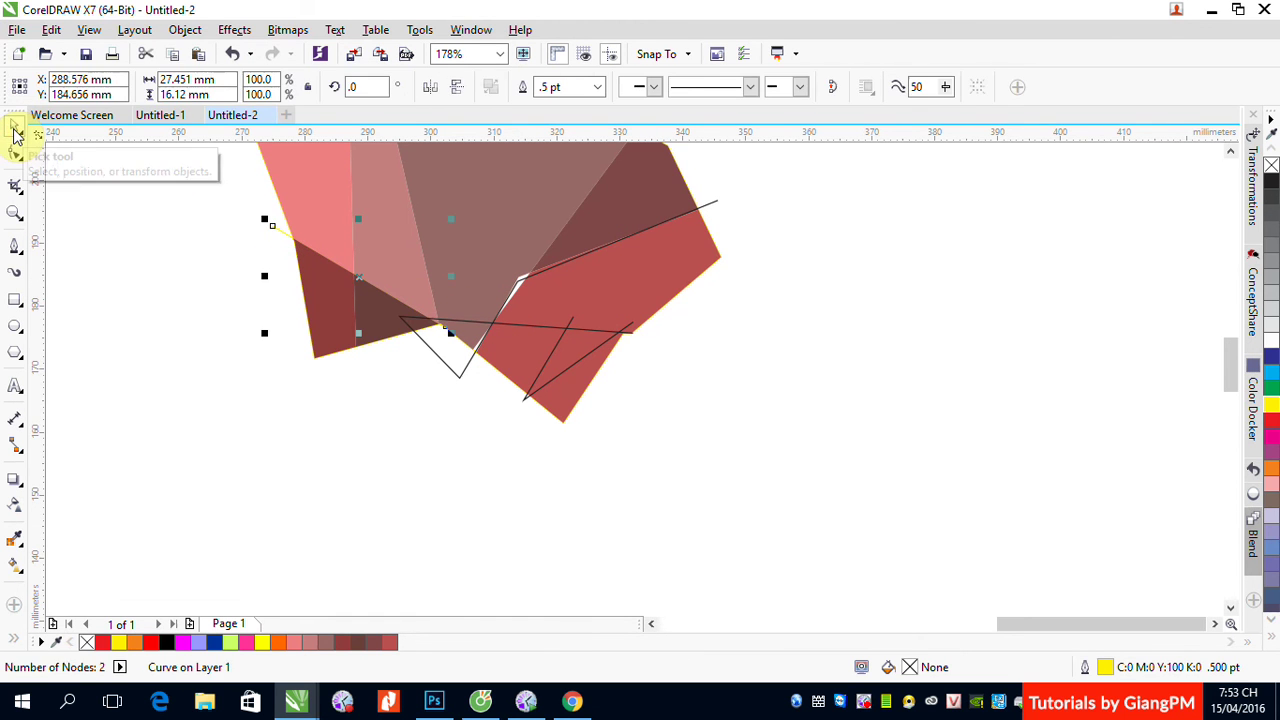
key(Escape)
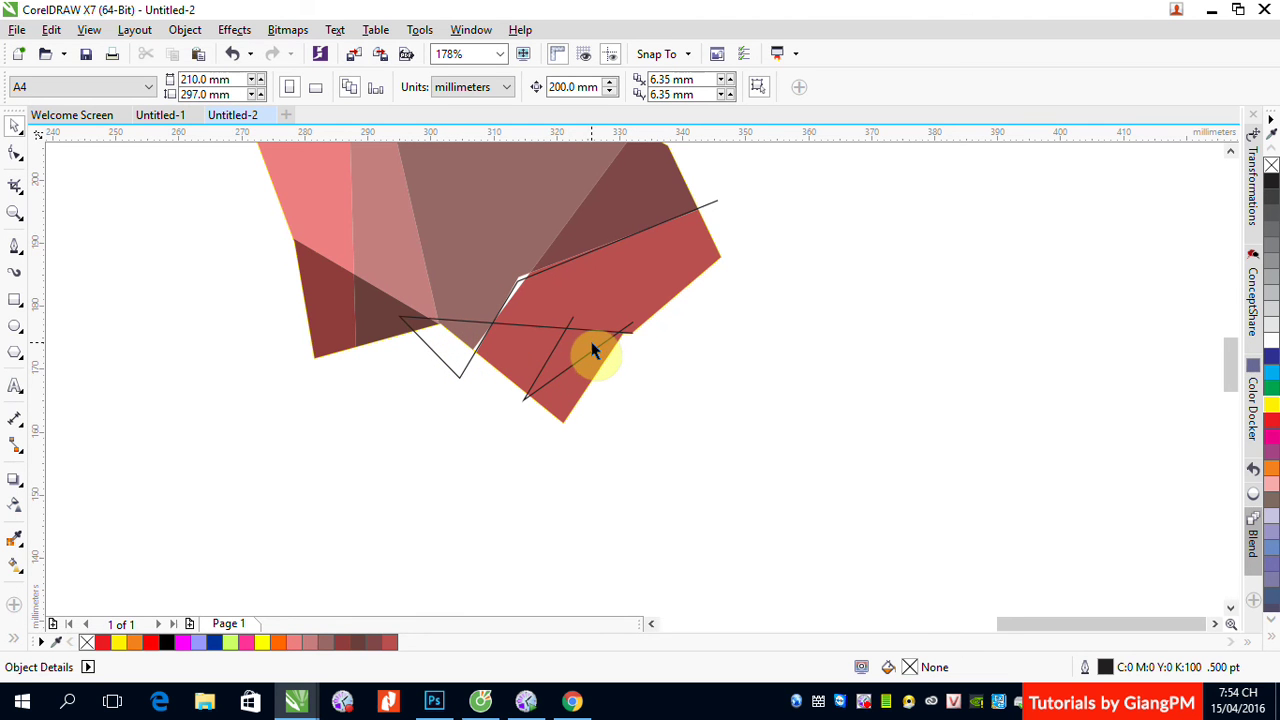
Try a Smart Fill of the region between the long line and the V-shaped guide line with dark red #700706, then undo it.
scroll(593, 350, down, 4)
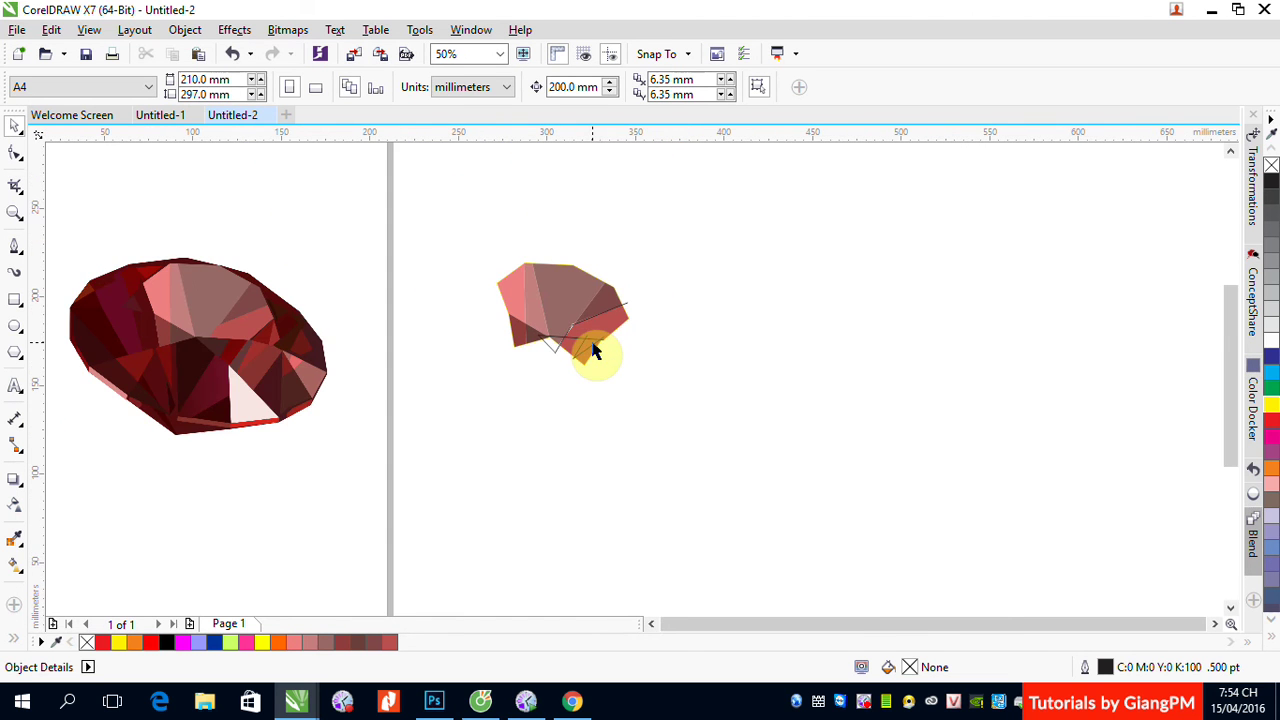
key(z)
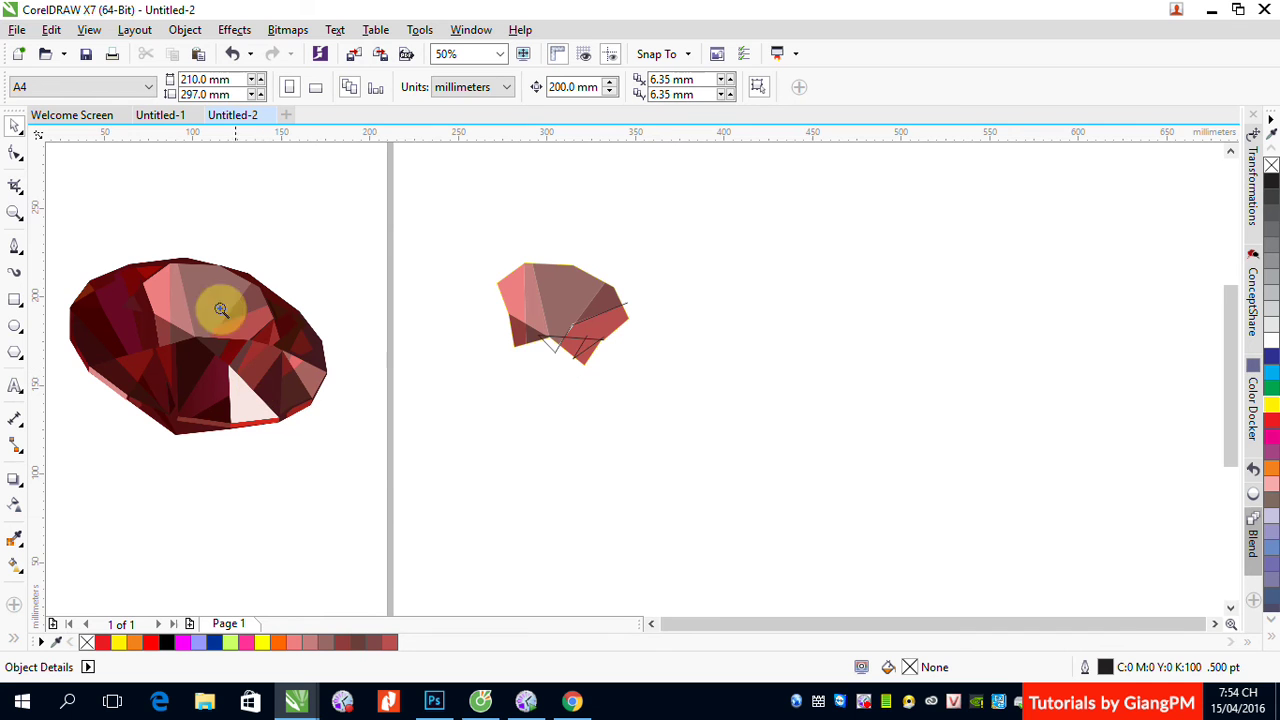
mouse_move(129, 243)
mouse_down()
mouse_move(491, 349)
mouse_move(657, 420)
mouse_up()
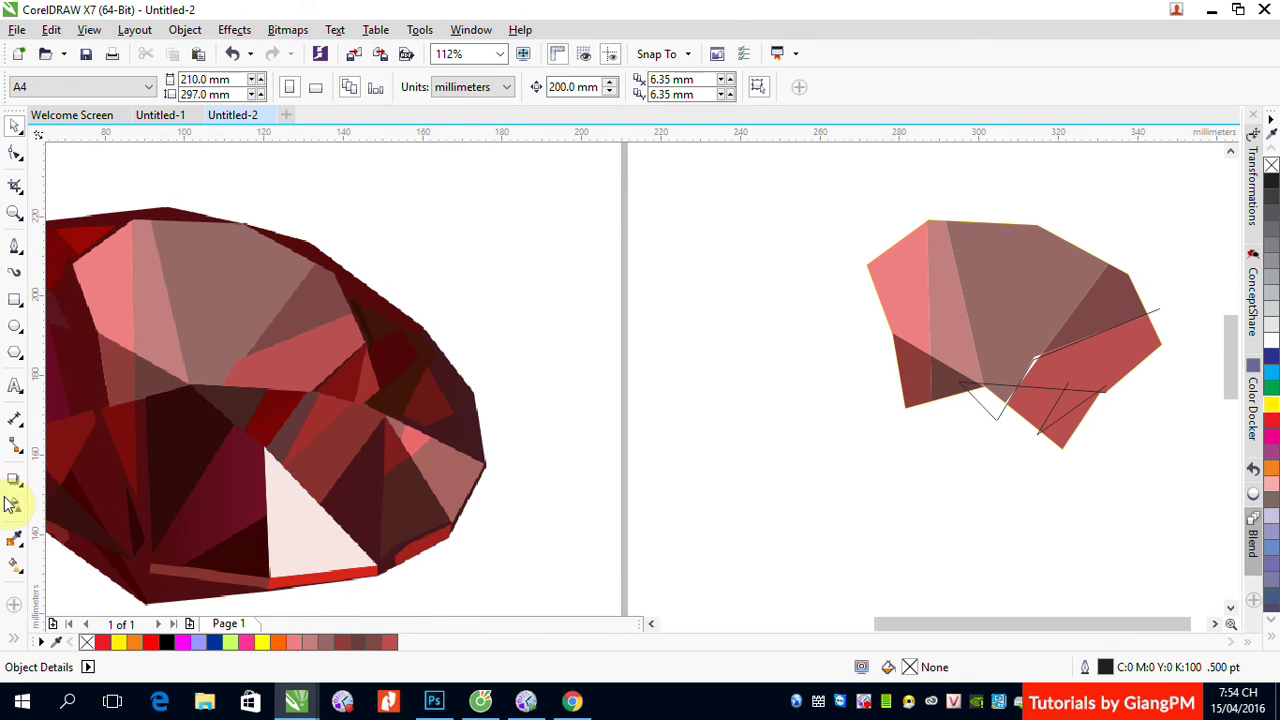
click(14, 567)
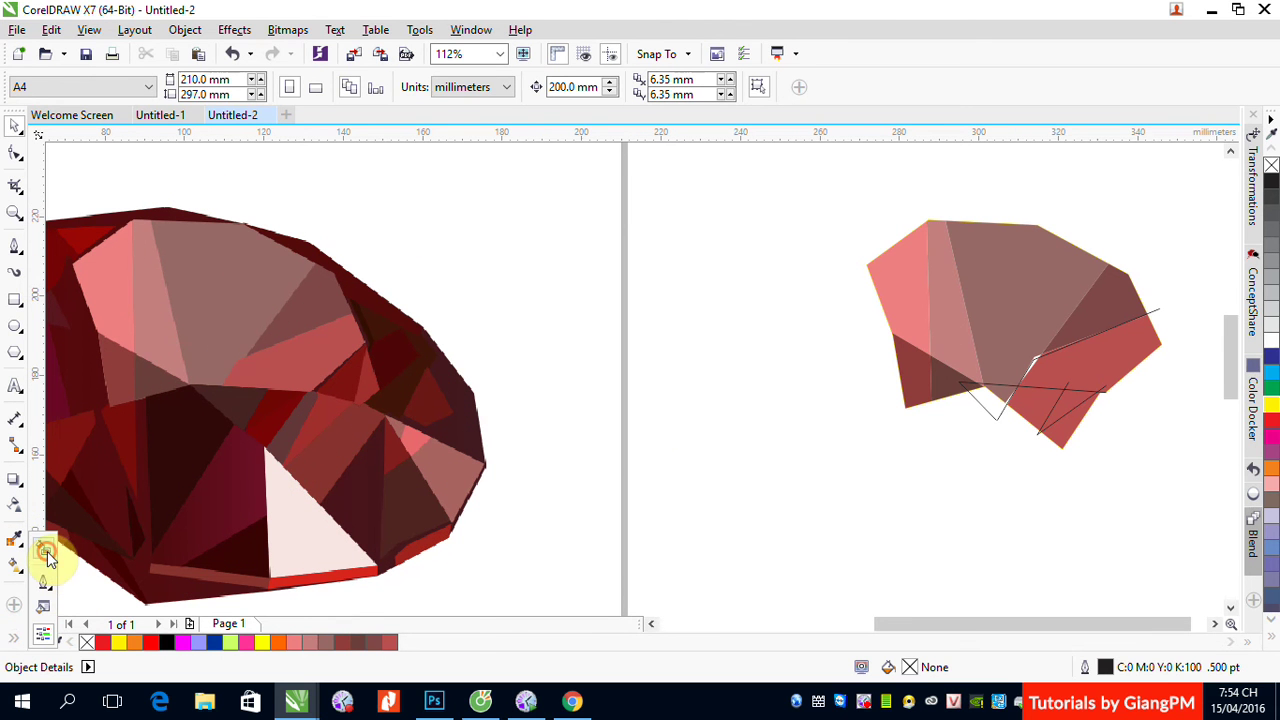
click(47, 551)
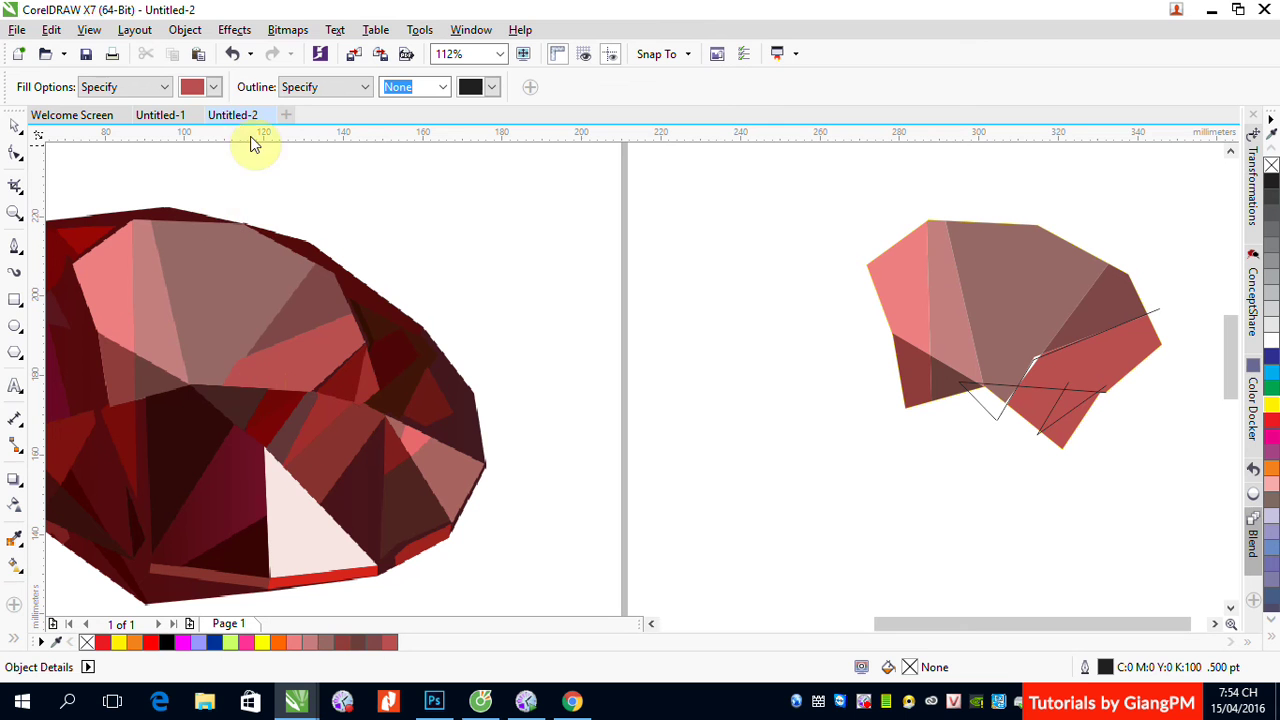
click(212, 87)
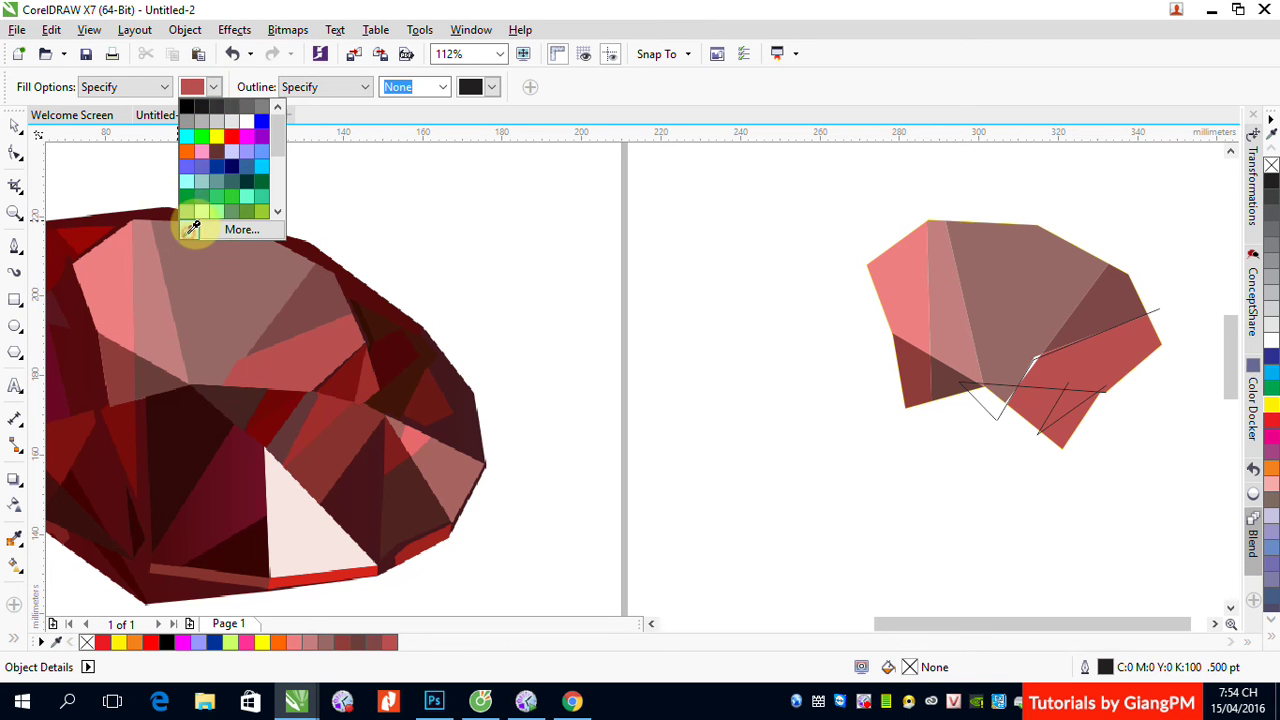
click(185, 233)
click(279, 394)
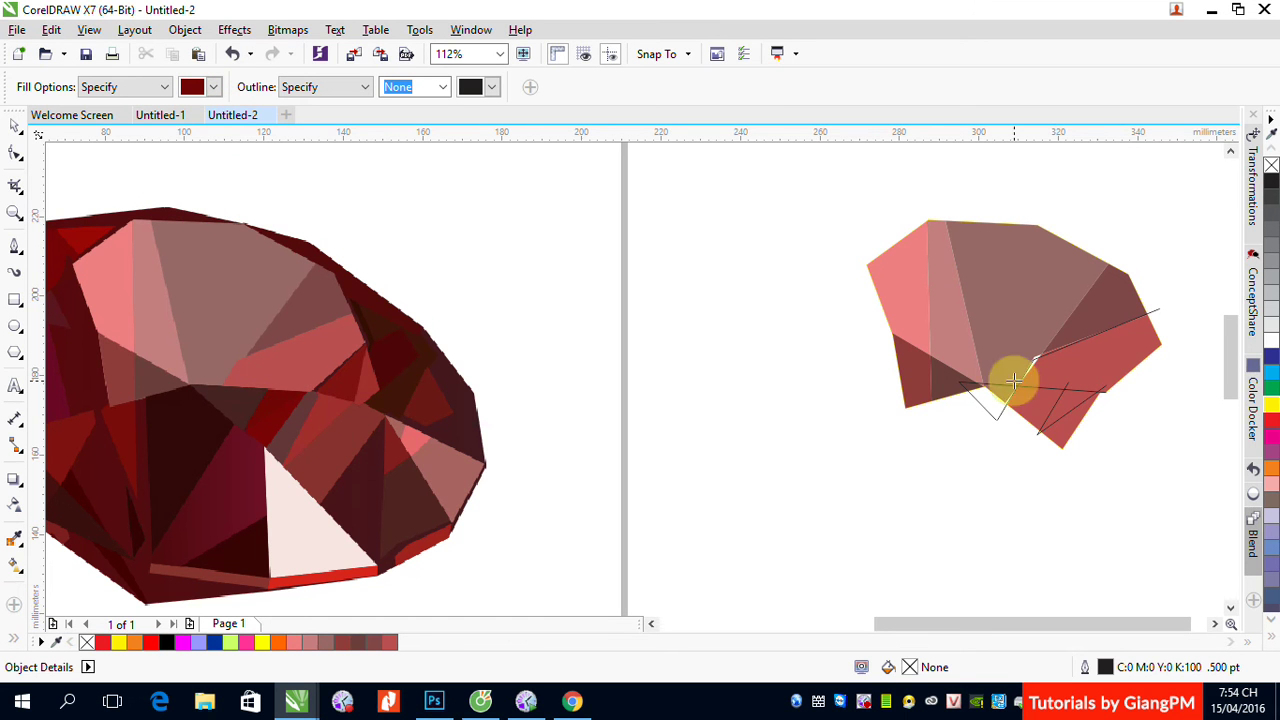
click(1067, 402)
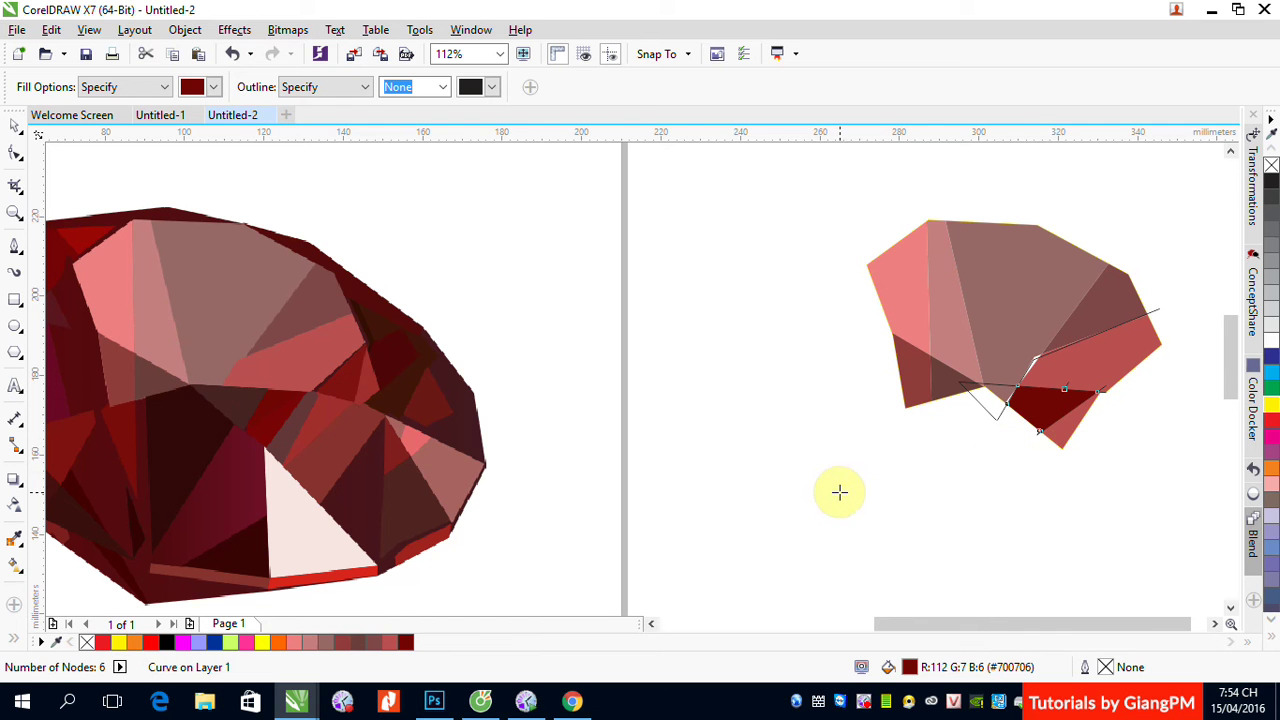
key(Delete)
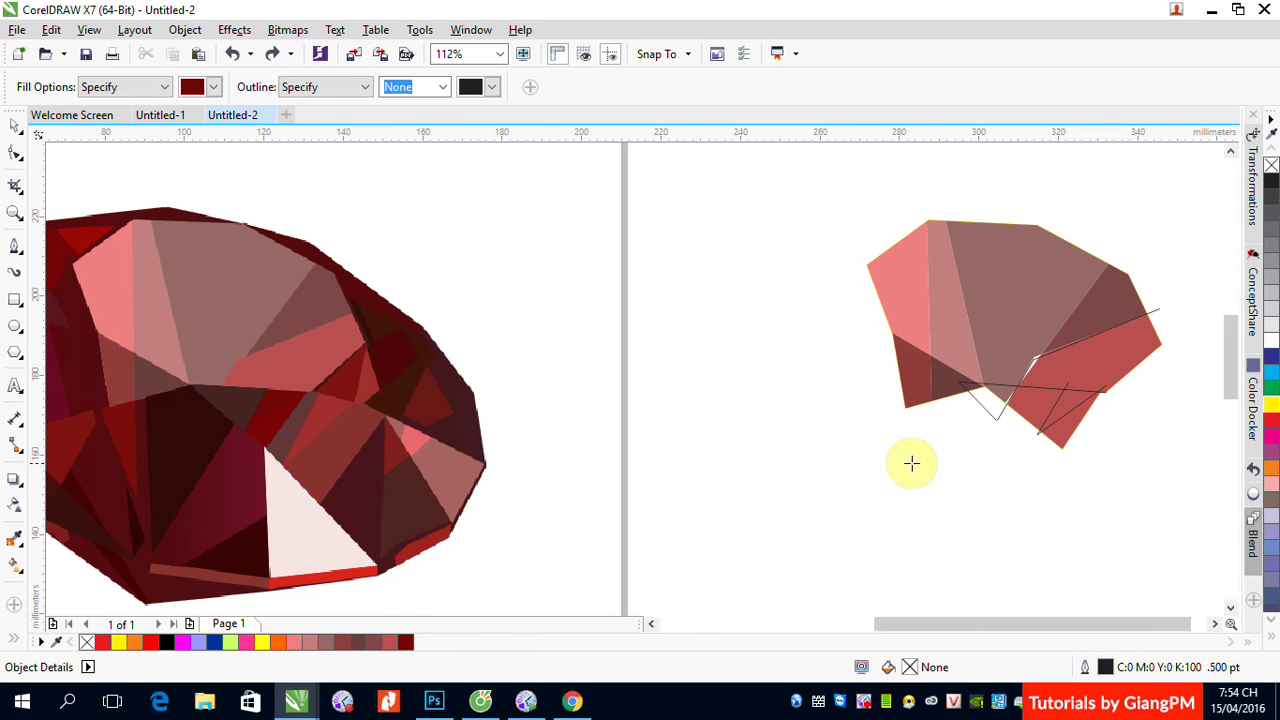
Extend the five-node polyline's lower end node slightly outward past the light red facet's edge.
click(15, 125)
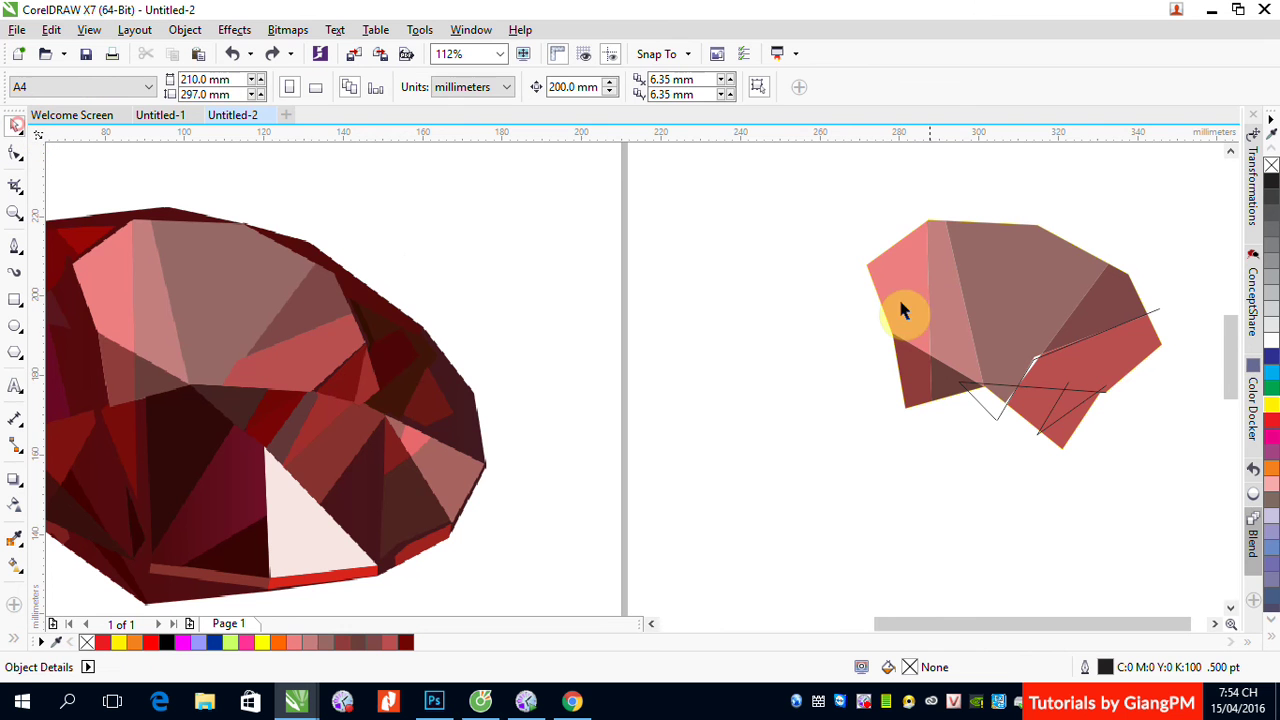
scroll(1010, 405, up, 3)
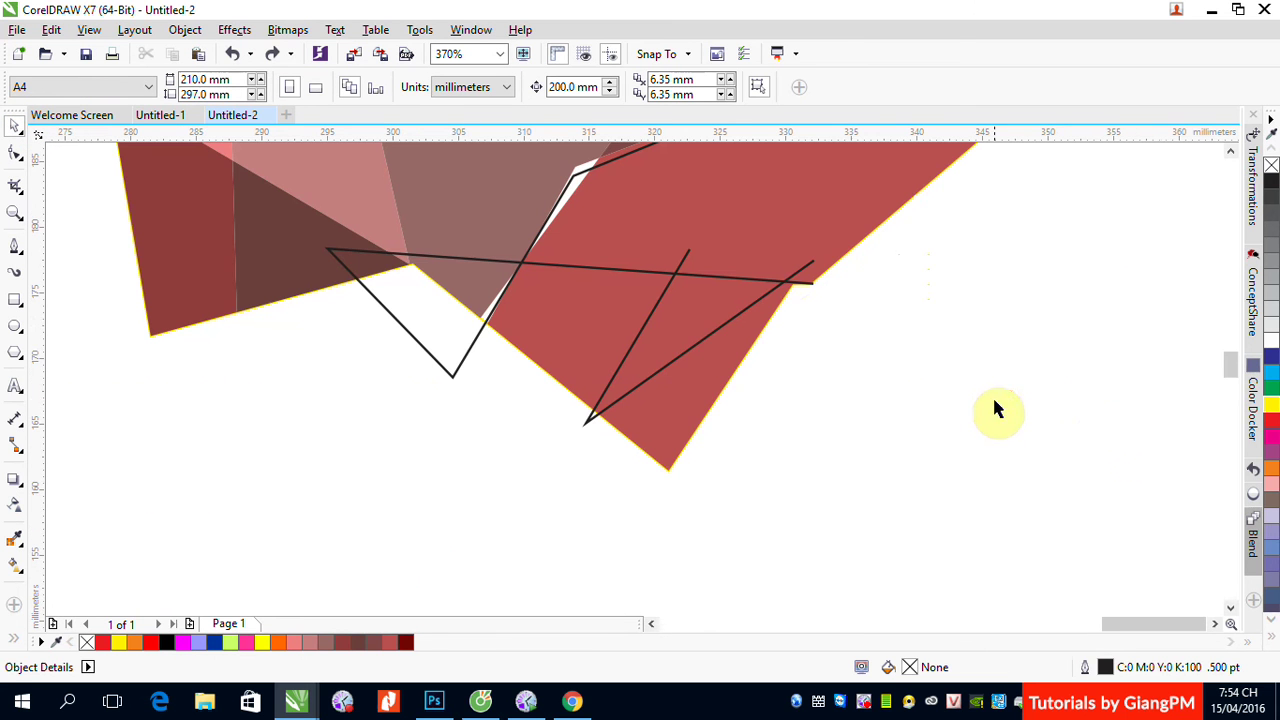
click(563, 265)
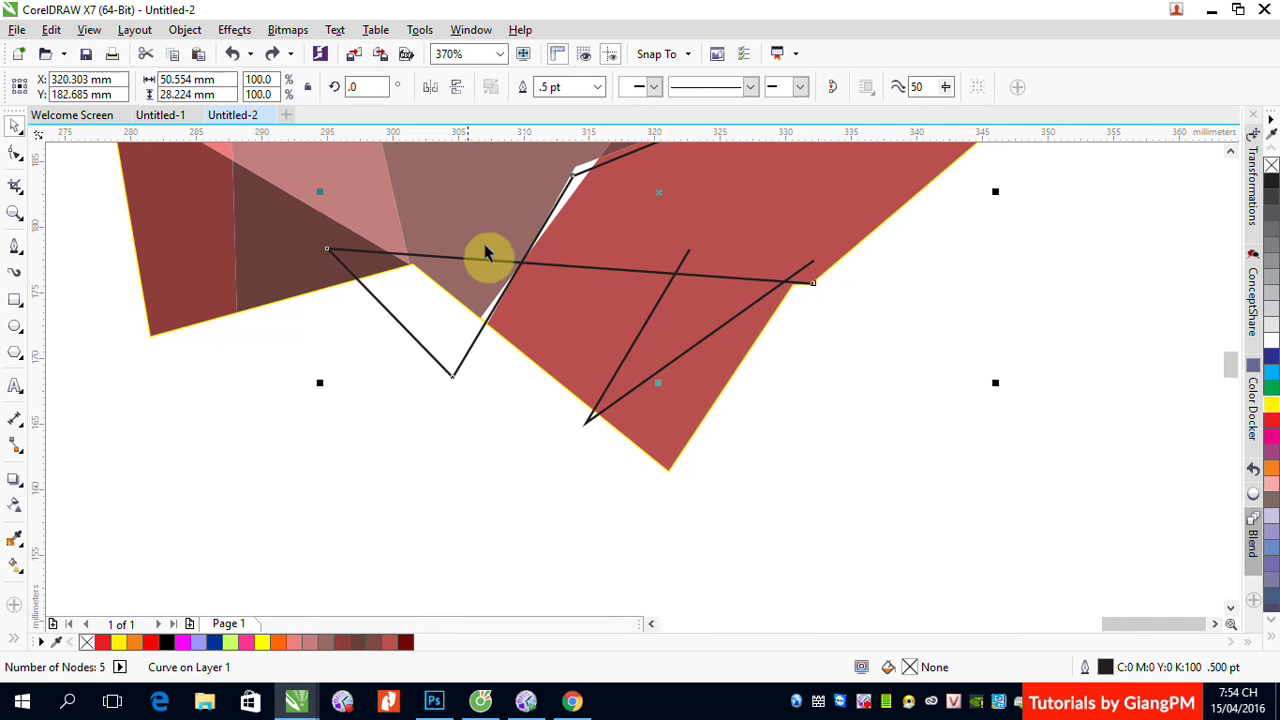
click(15, 153)
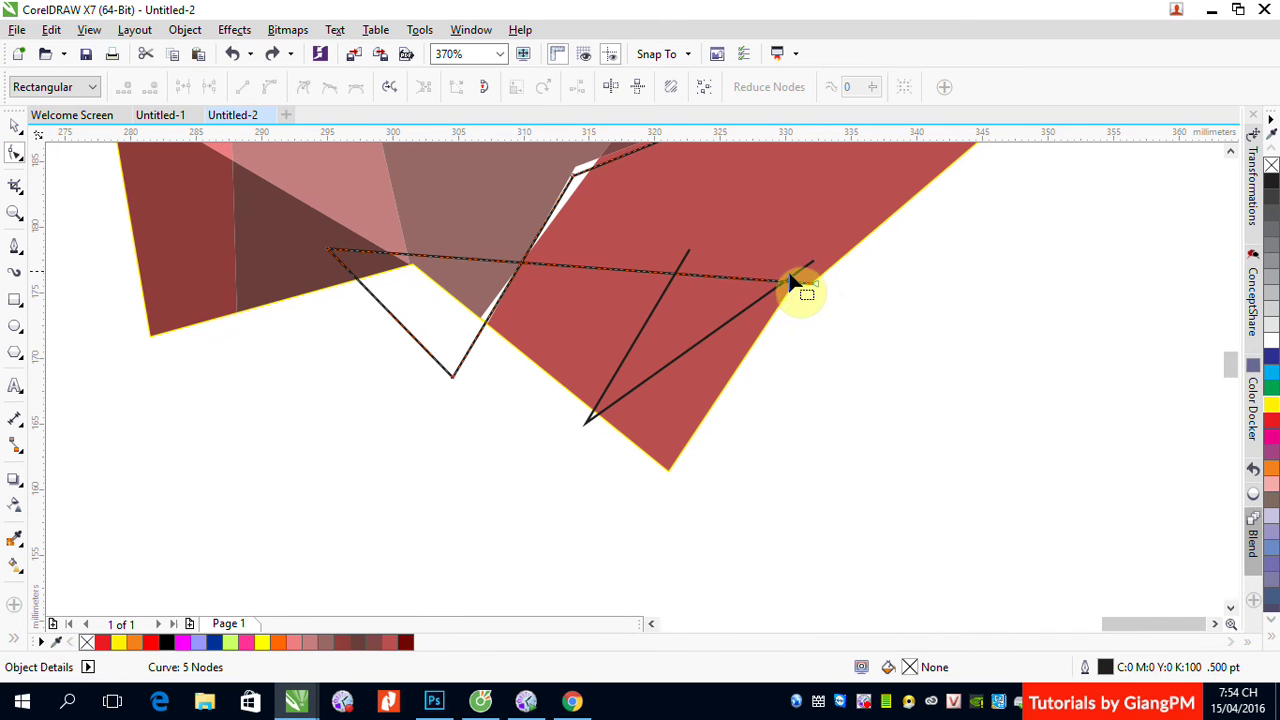
drag(813, 284, 850, 289)
mouse_move(509, 343)
mouse_down()
mouse_move(468, 385)
mouse_move(515, 351)
mouse_up()
click(435, 281)
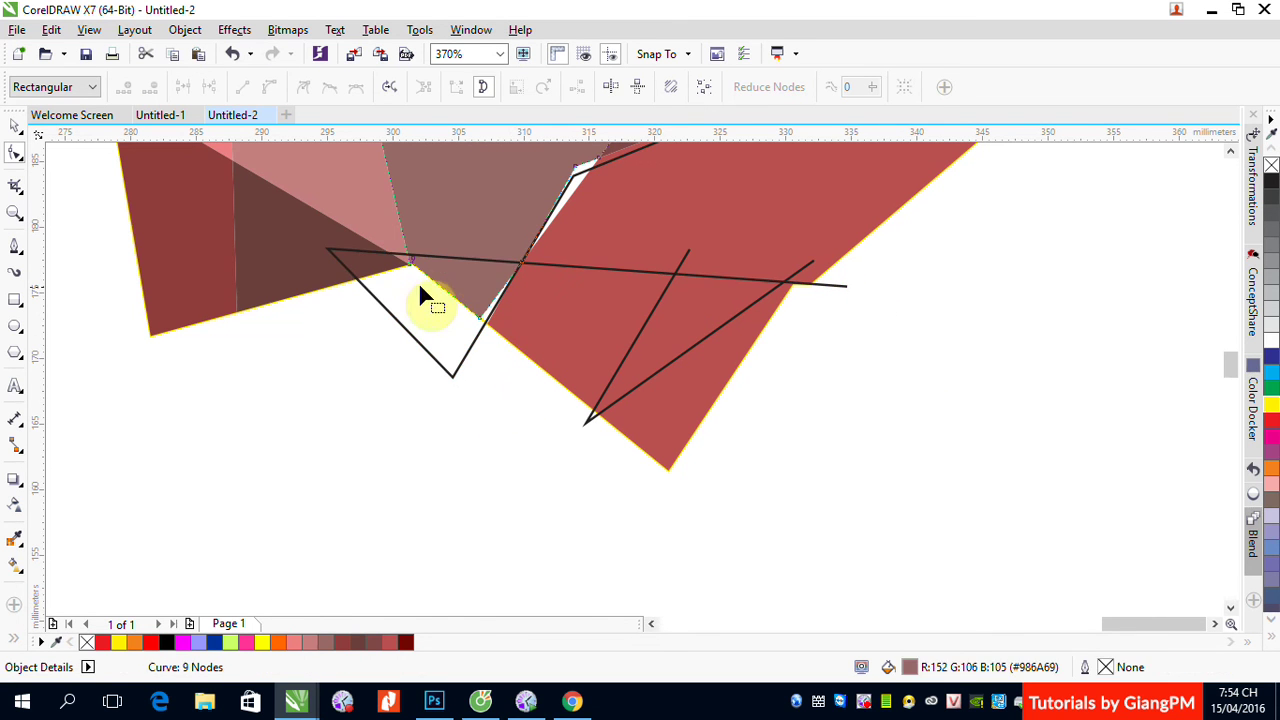
Move the light red facet down and away from its guide lines, then undo the move.
click(15, 122)
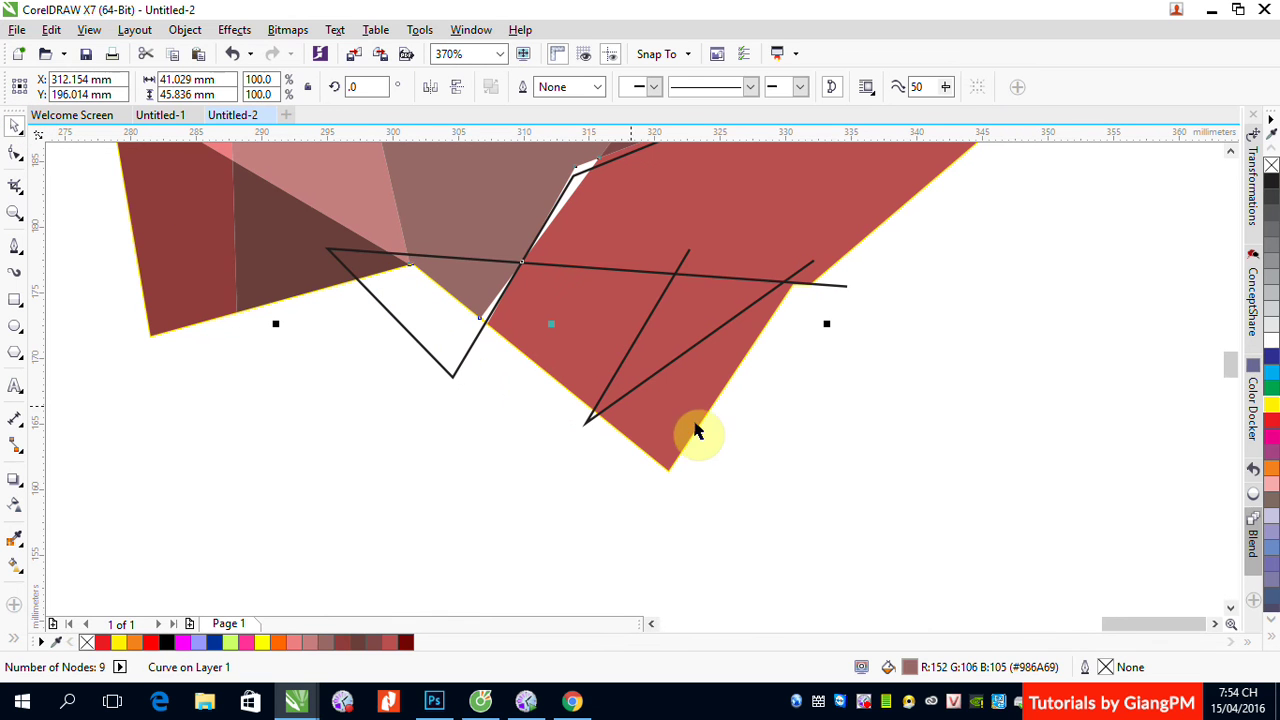
drag(685, 455, 735, 533)
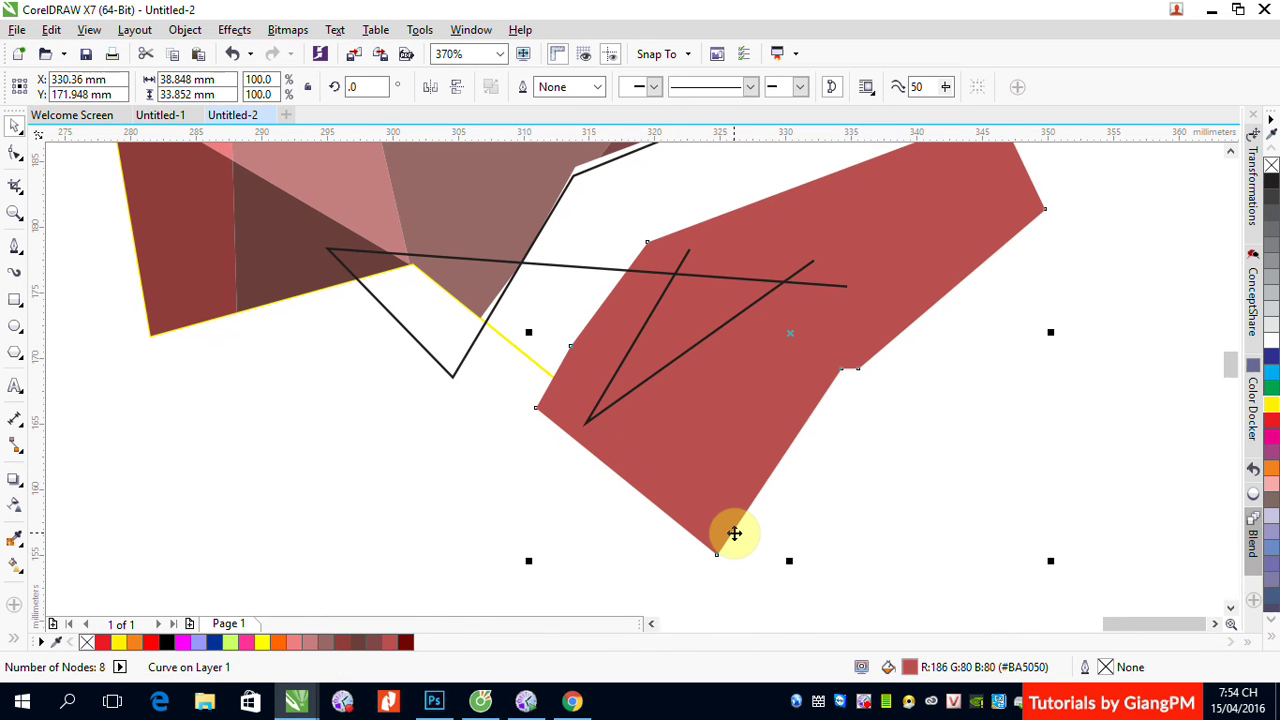
key(ctrl+z)
click(725, 535)
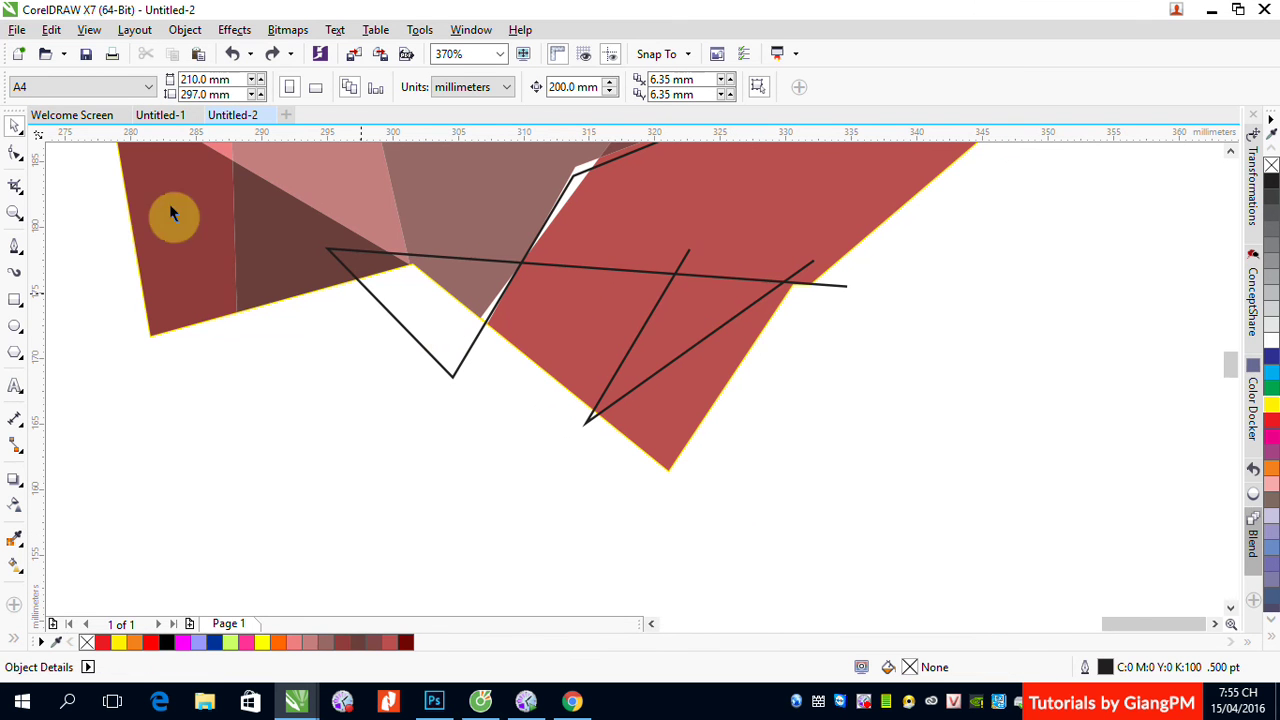
Smart Fill the region between the long line and the V-shaped guide line with dark red #7B0507 sampled from the gem image.
click(15, 641)
click(44, 547)
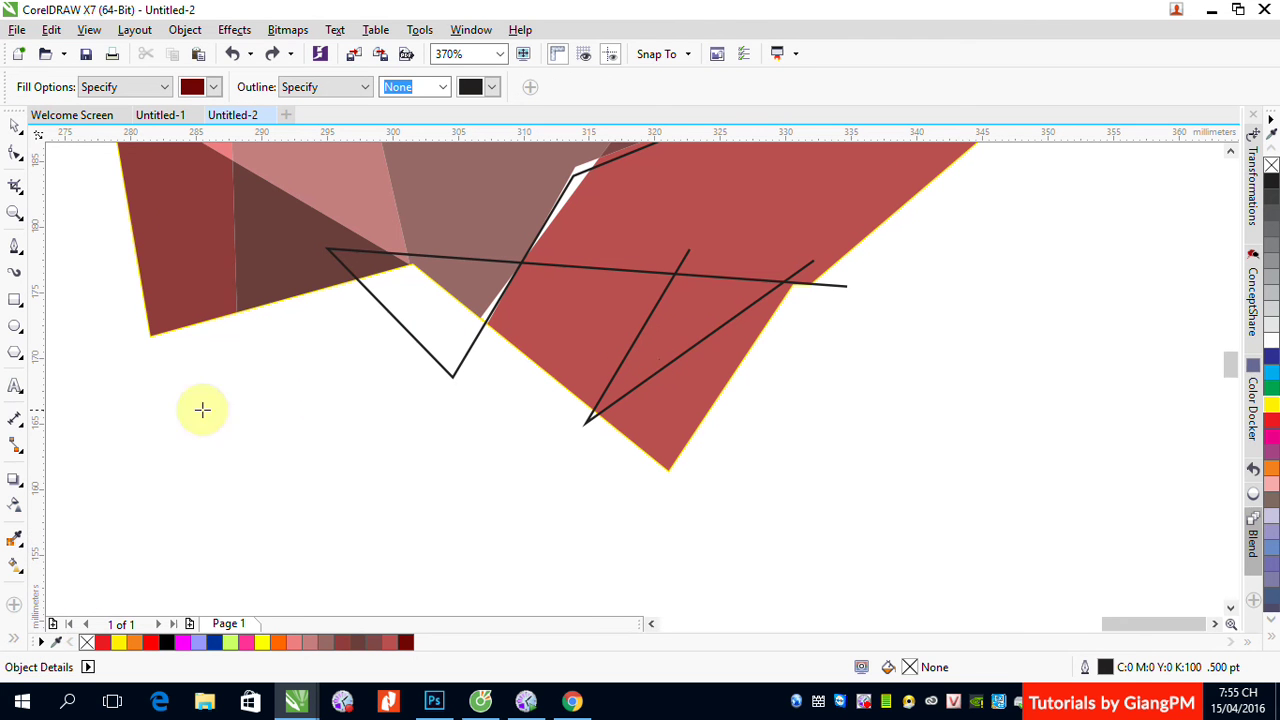
click(213, 87)
click(190, 232)
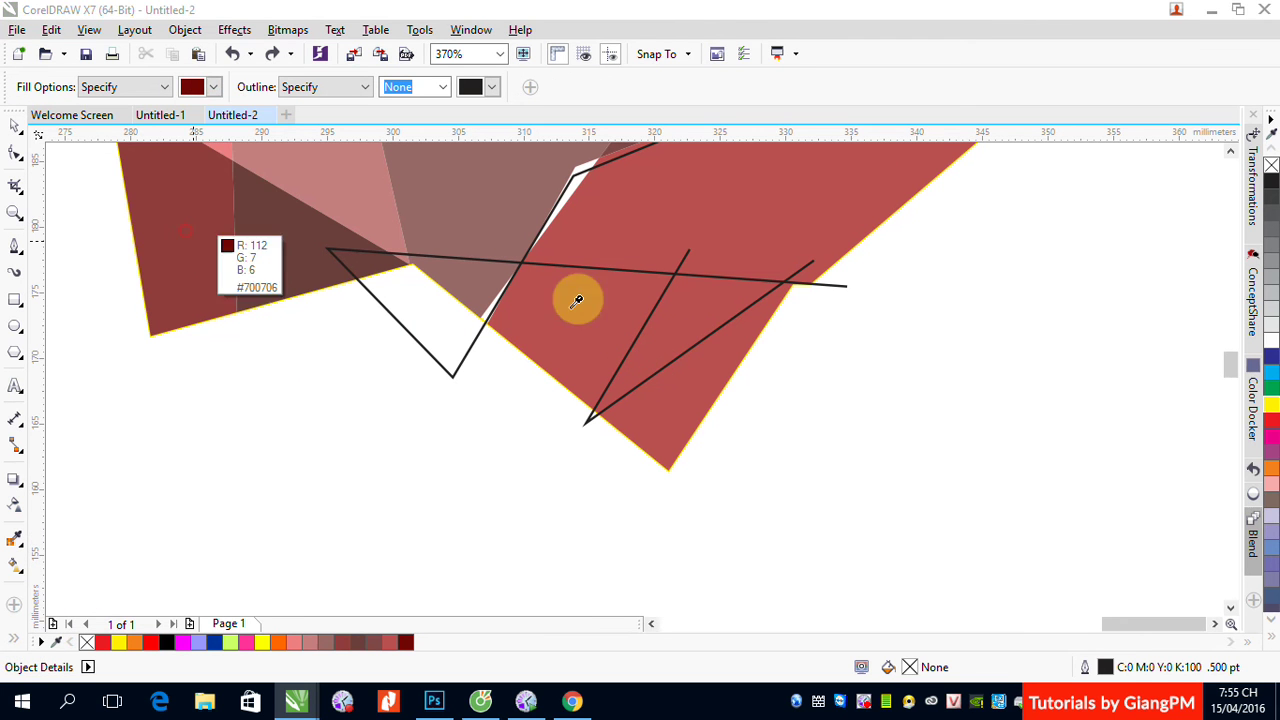
click(210, 86)
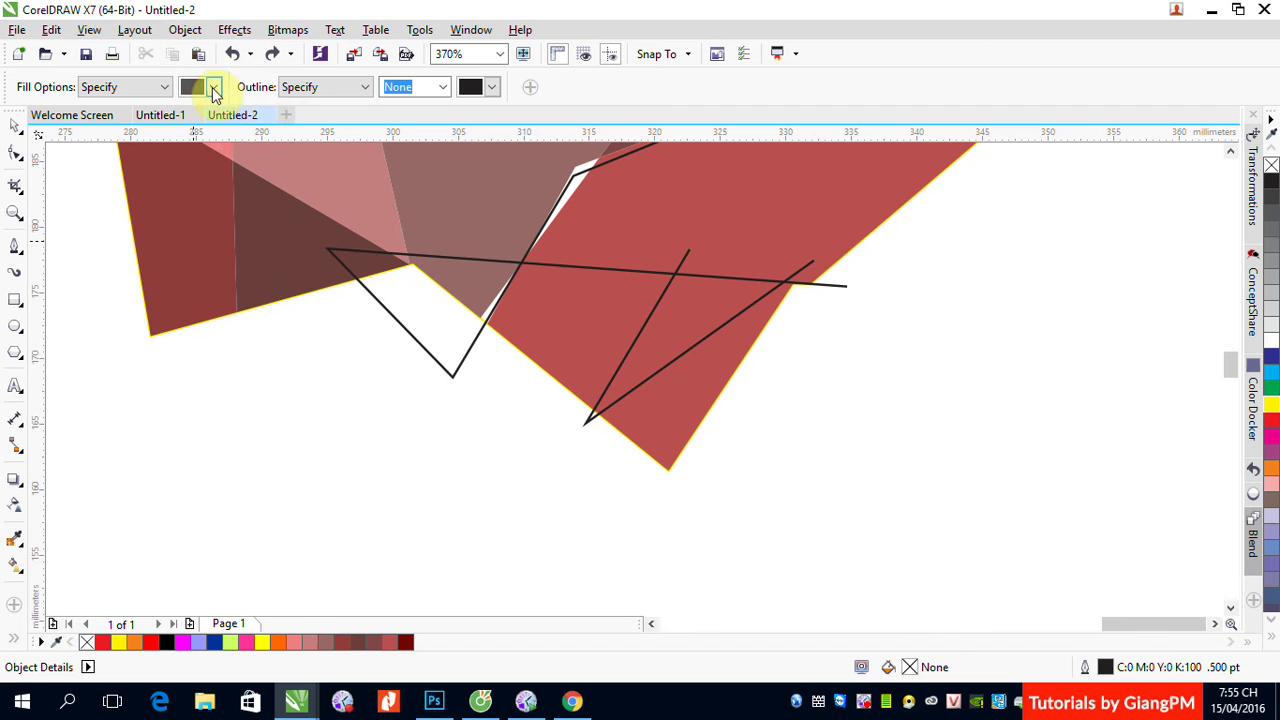
click(213, 87)
click(194, 233)
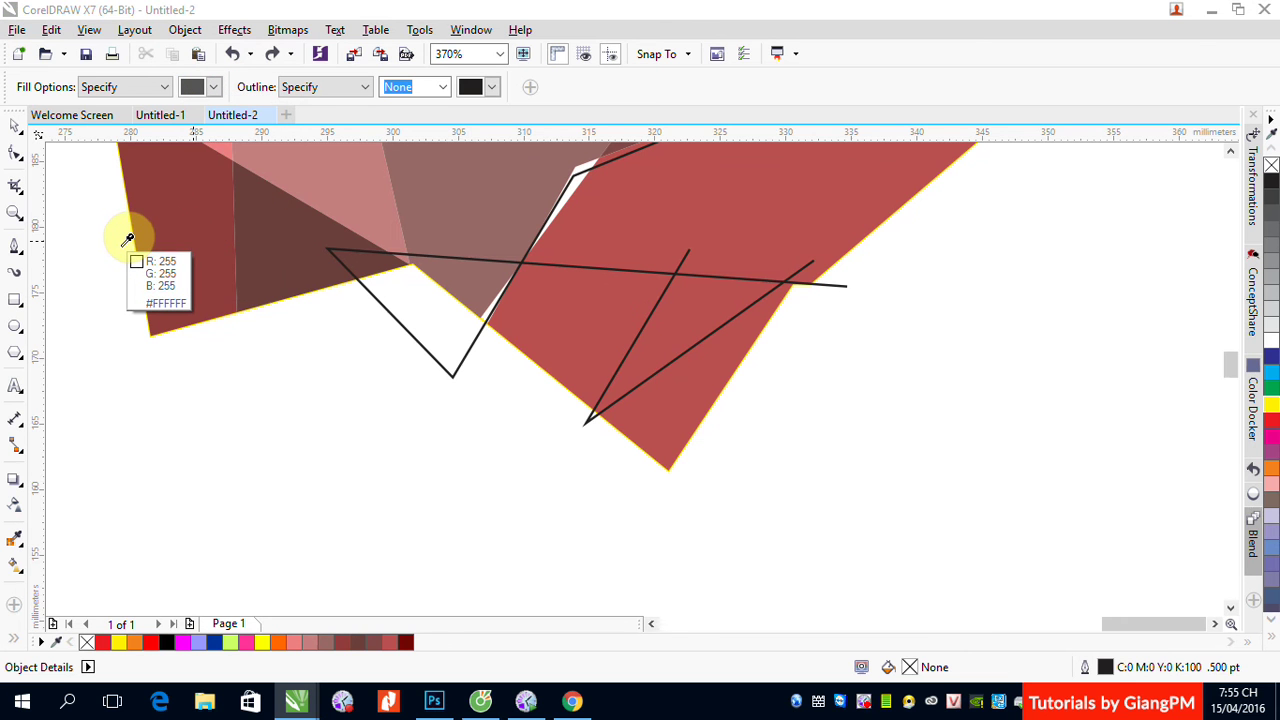
key(F4)
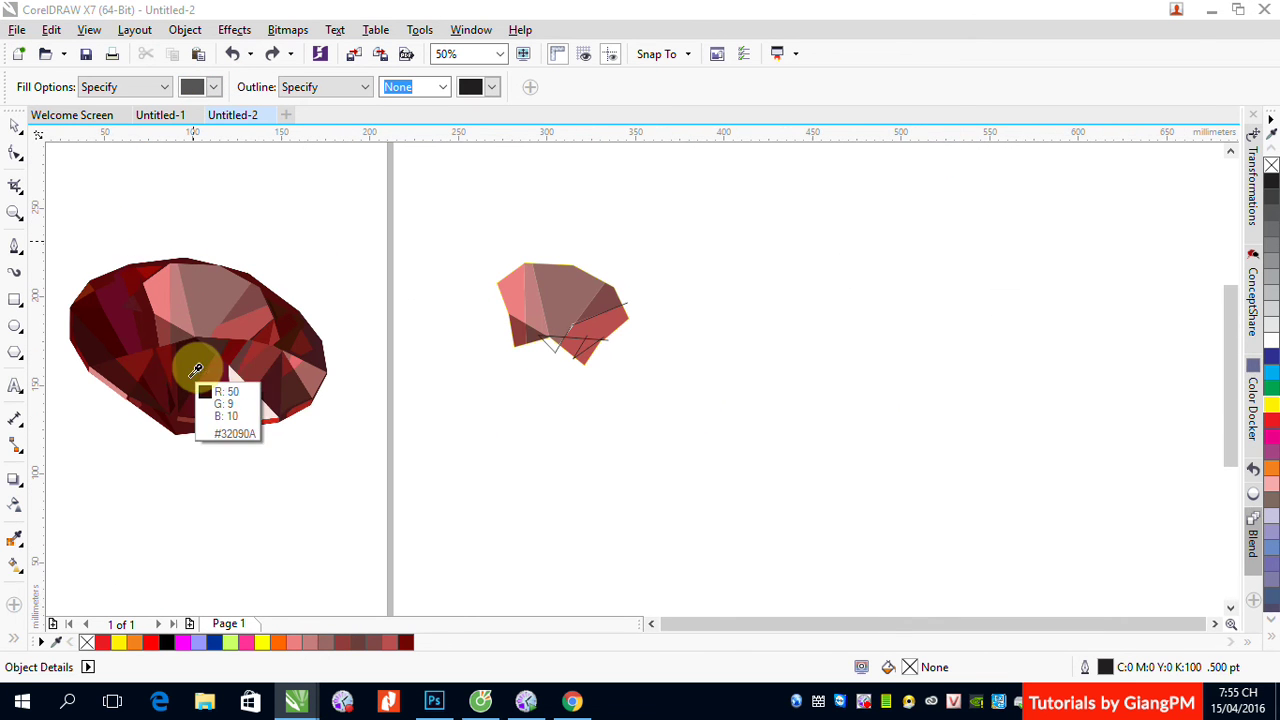
click(238, 342)
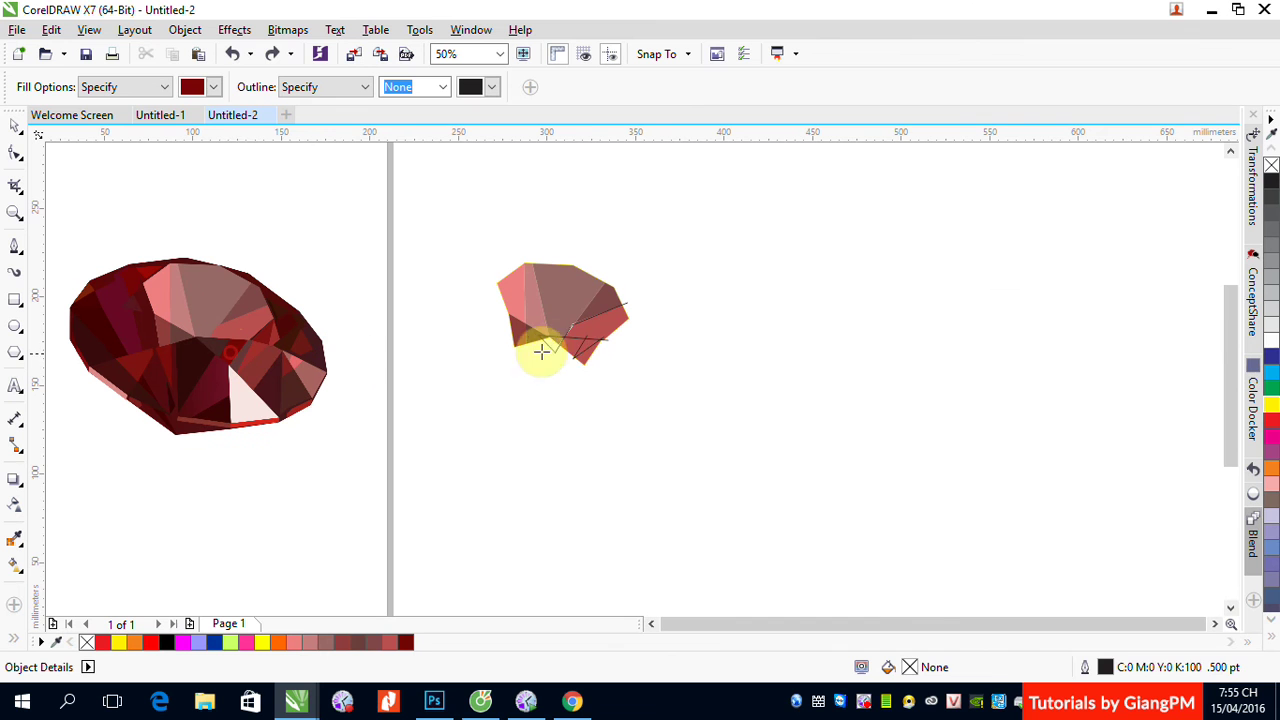
click(588, 342)
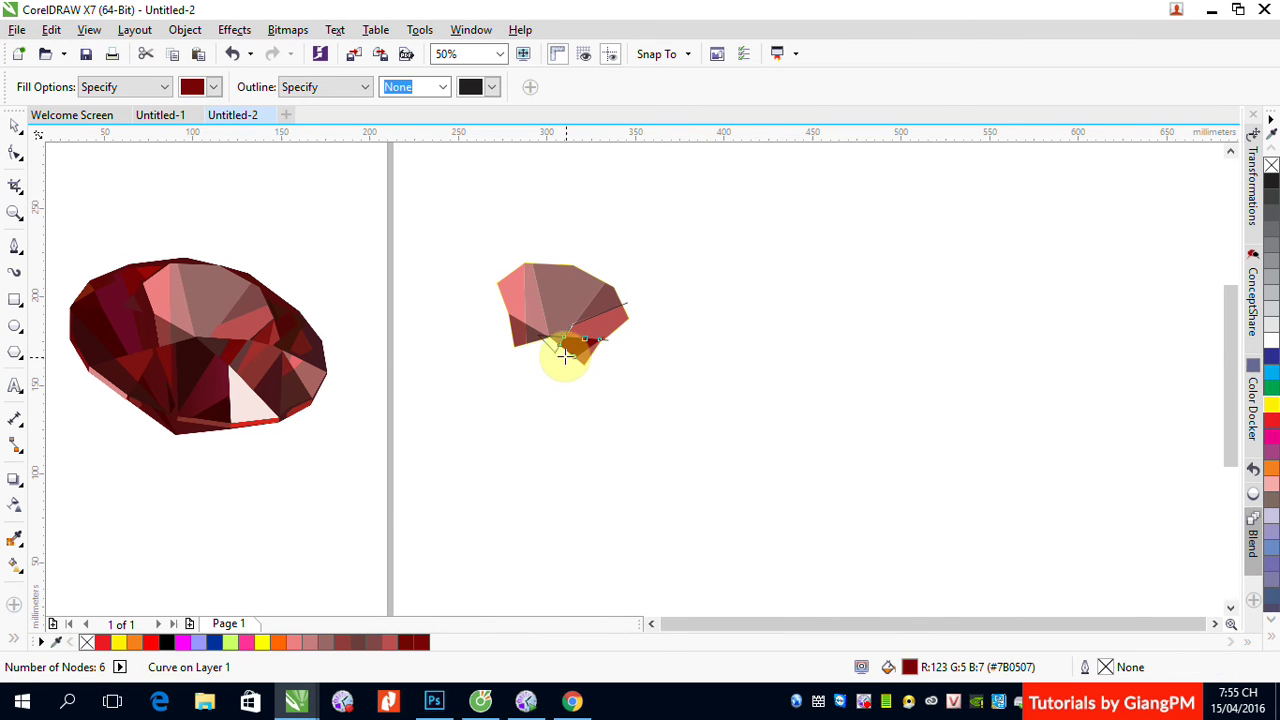
click(18, 127)
click(690, 447)
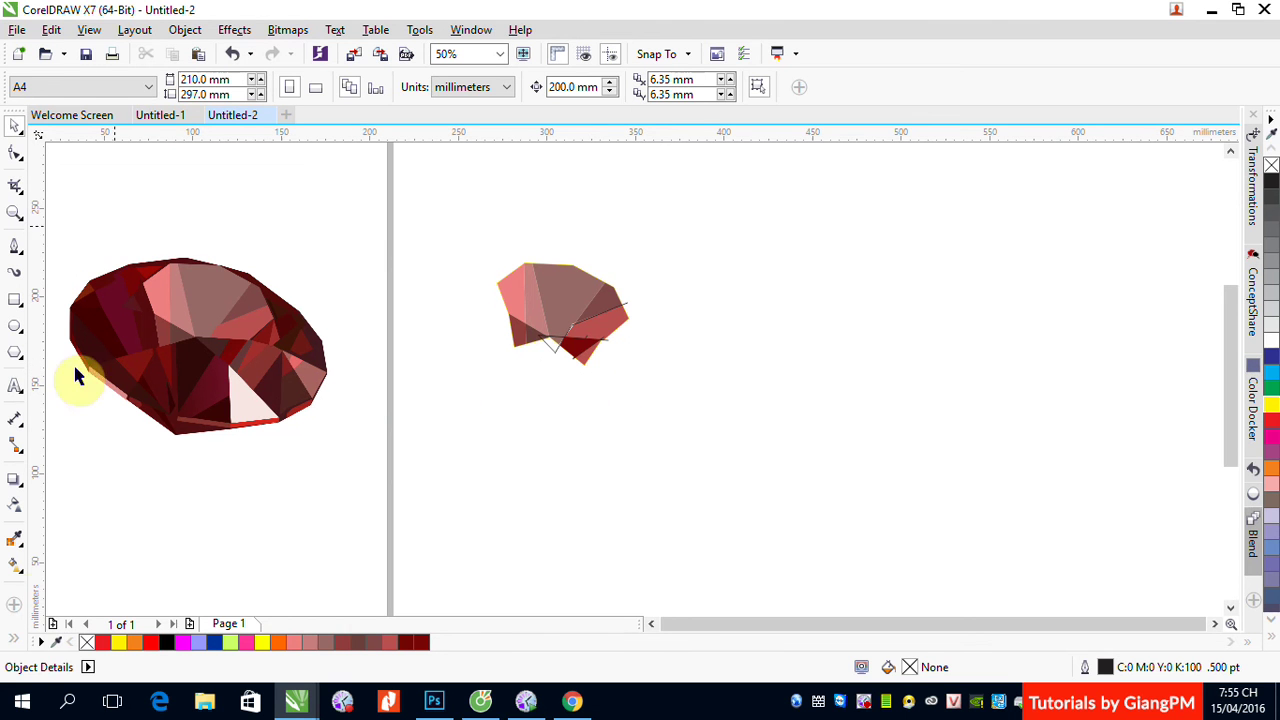
Smart Fill the lower tip below the light red facet with brown #643739 sampled from the gem image.
click(14, 636)
click(46, 557)
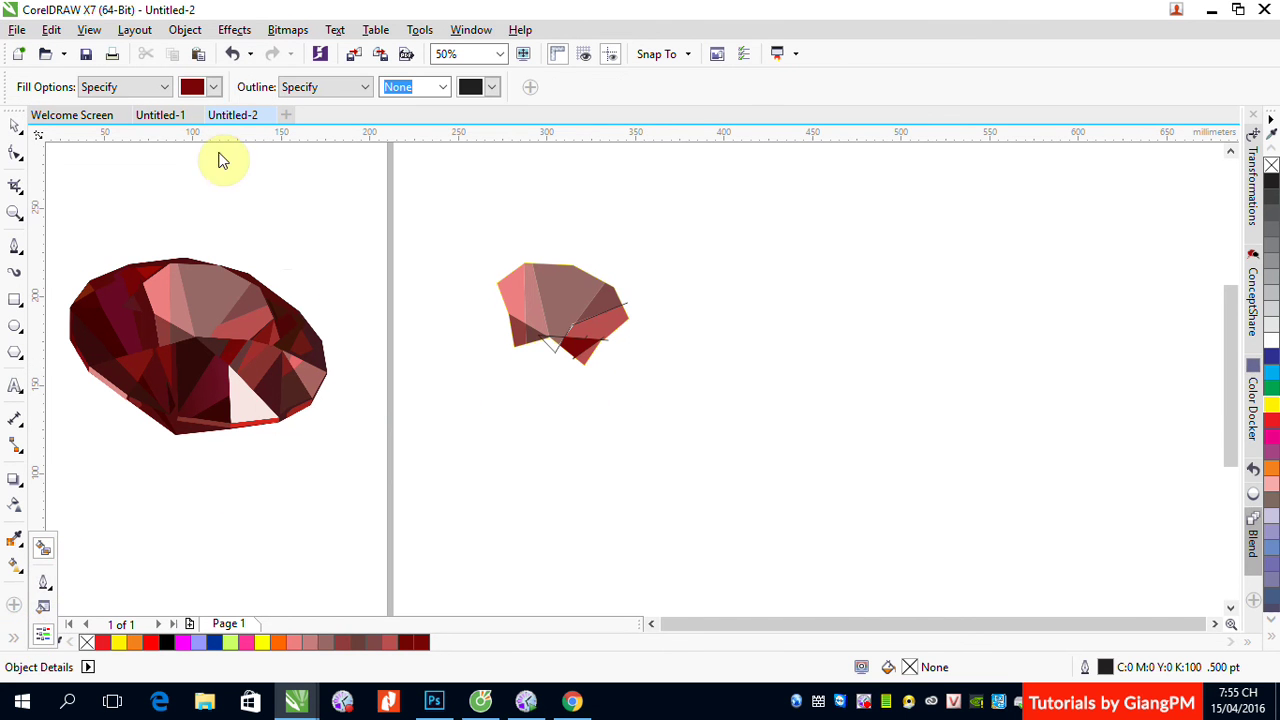
click(213, 87)
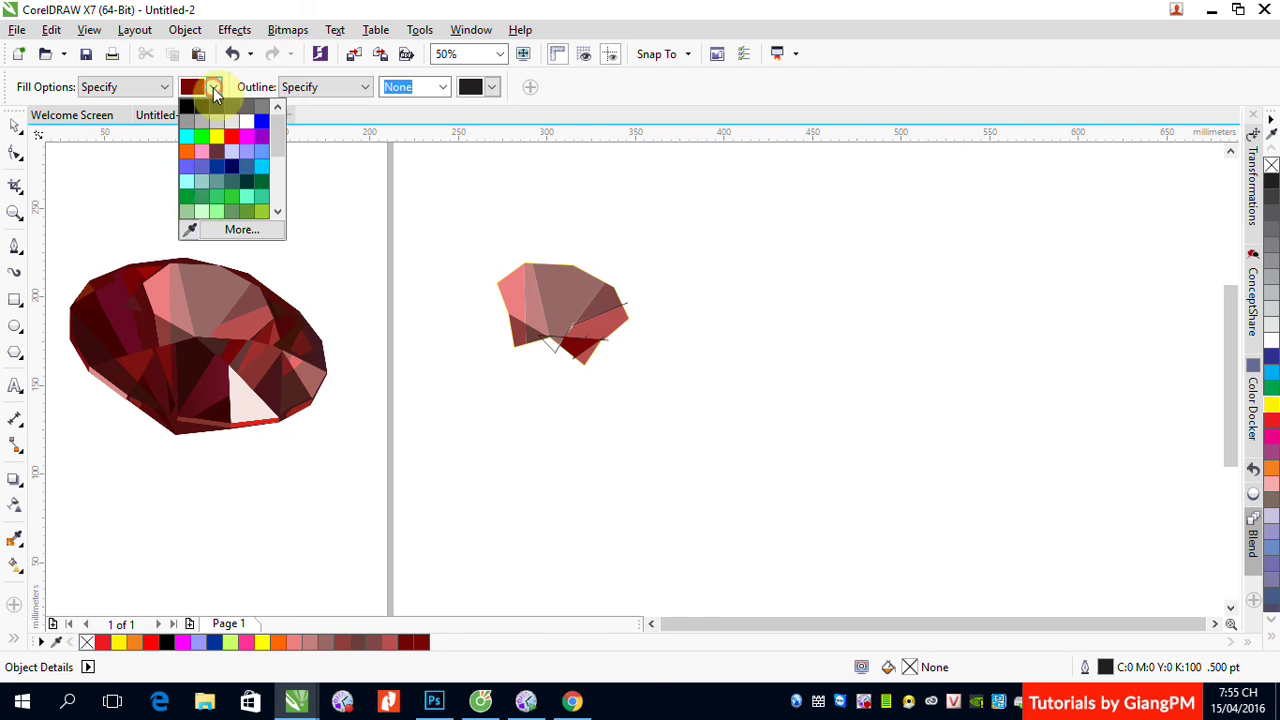
click(186, 229)
click(251, 353)
click(585, 351)
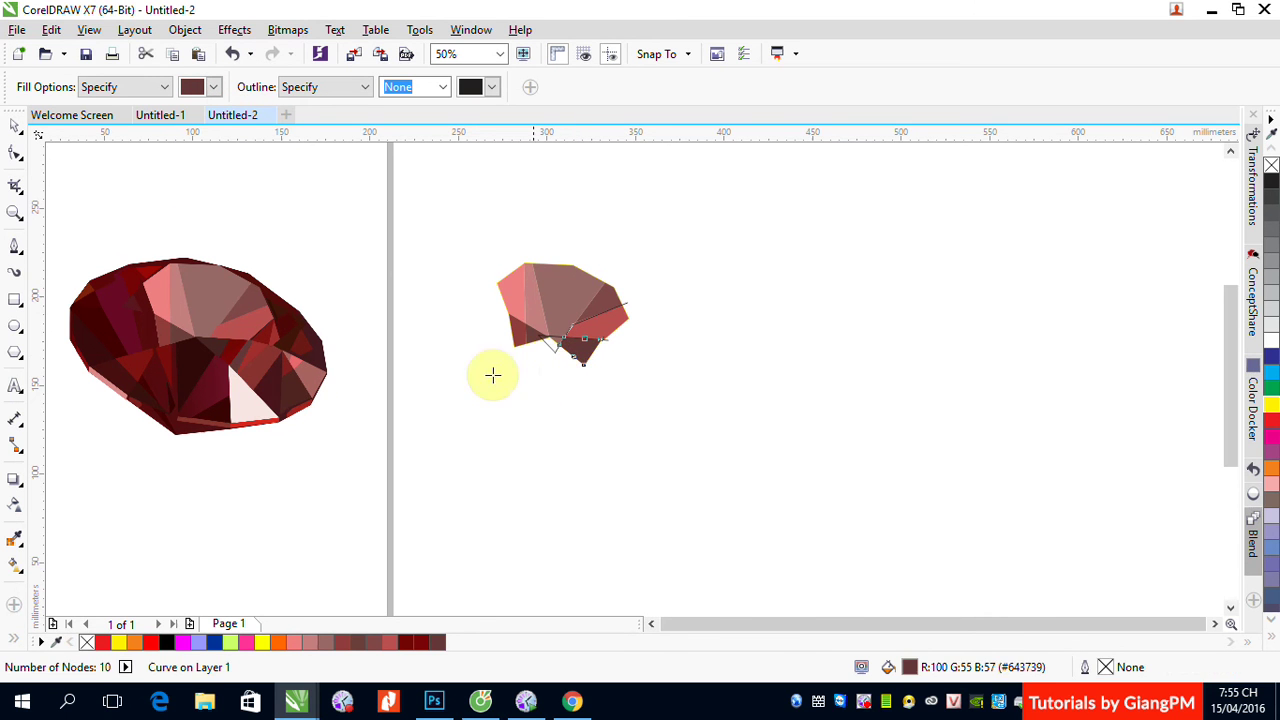
Bring the three-node V-shaped guide line in front of the dark brown lower facet.
click(16, 121)
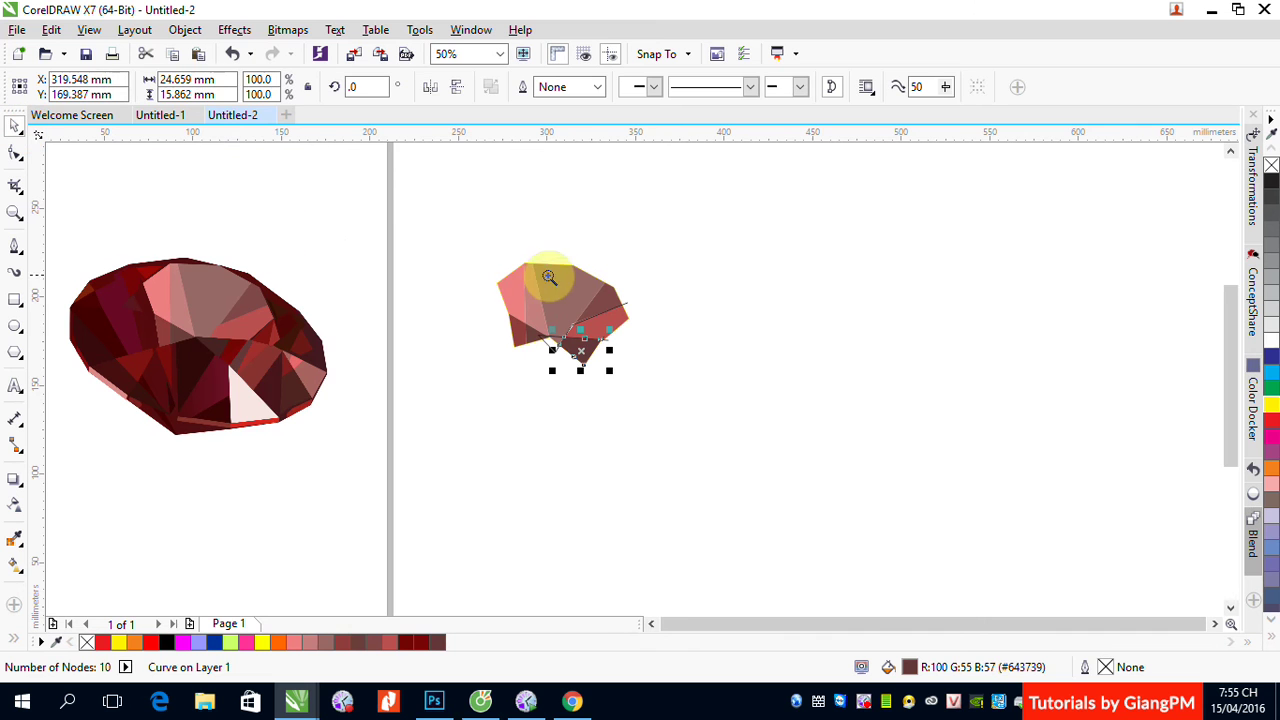
scroll(557, 343, up, 3)
click(837, 437)
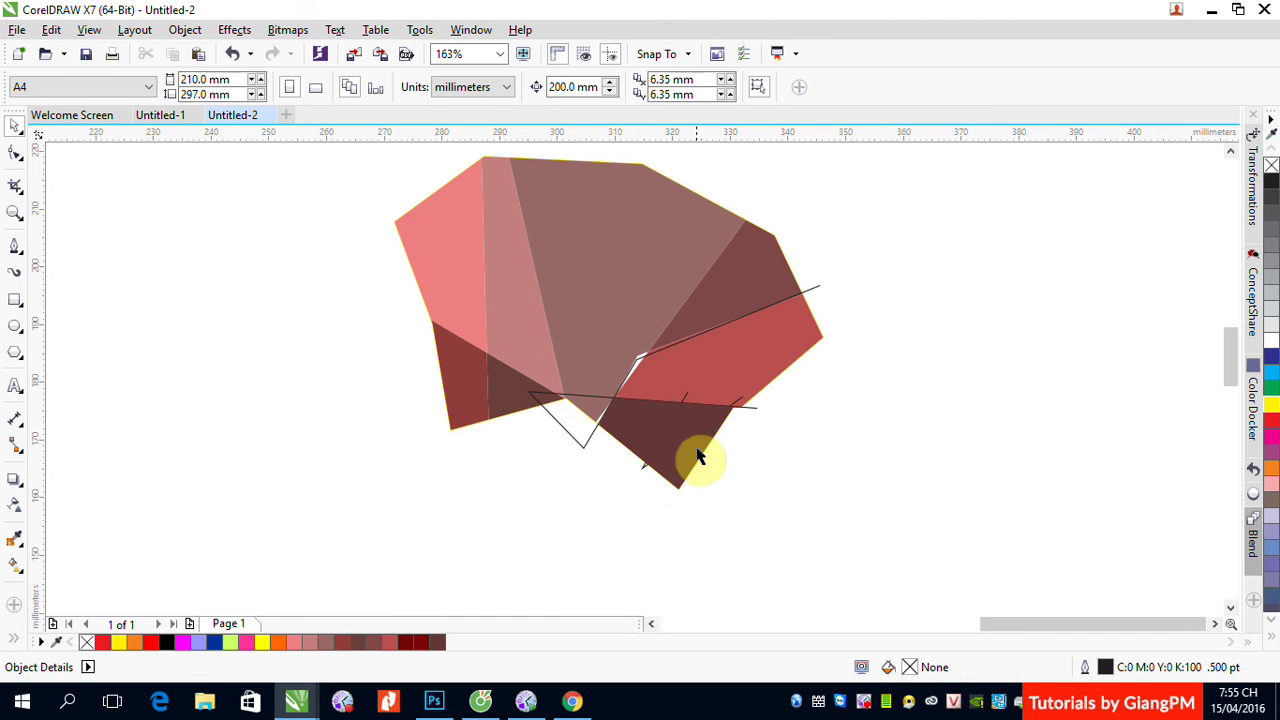
click(687, 401)
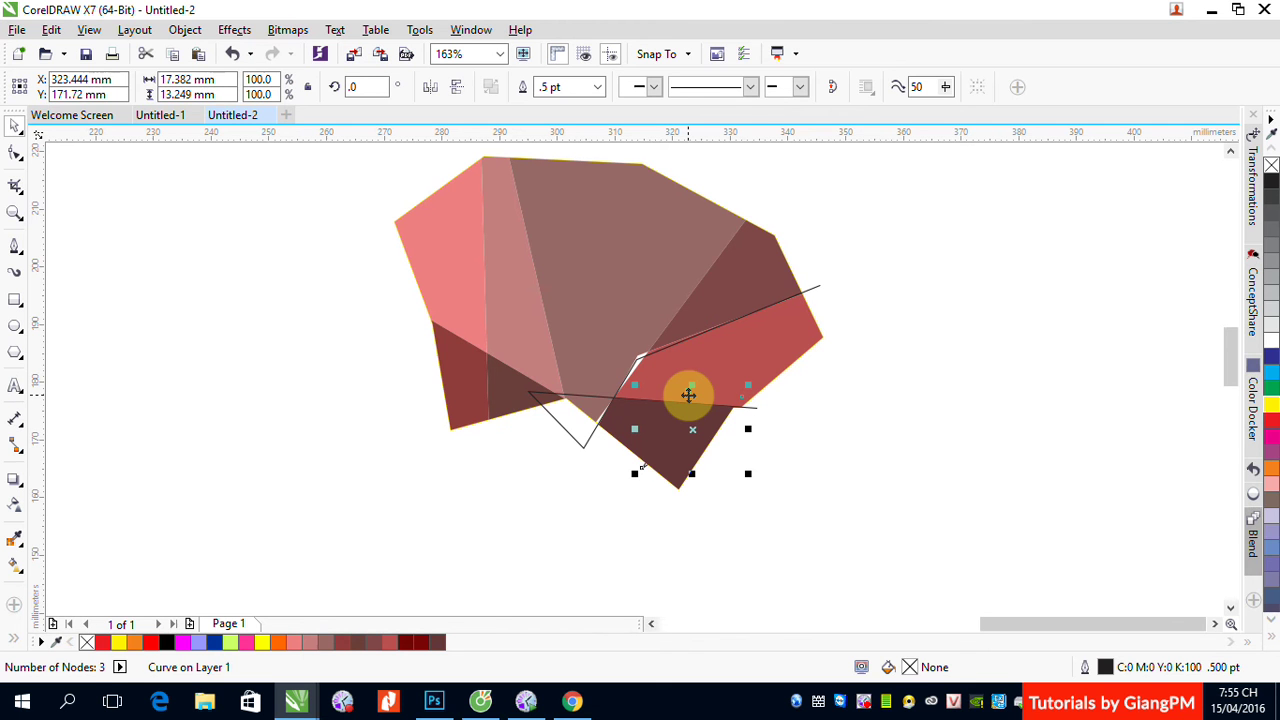
click(923, 496)
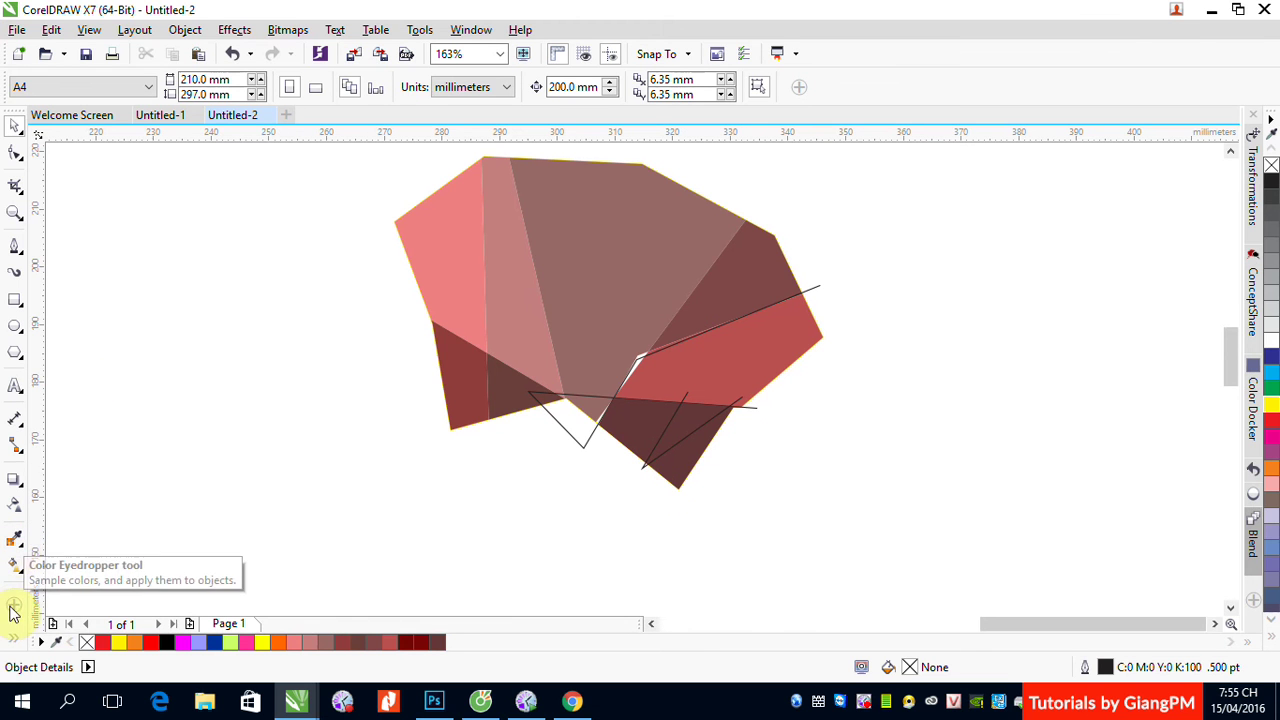
Smart Fill the dark brown region beside the V-shaped guide line, below the light red facet, with dark red #7B0507 sampled from the gem image.
click(12, 635)
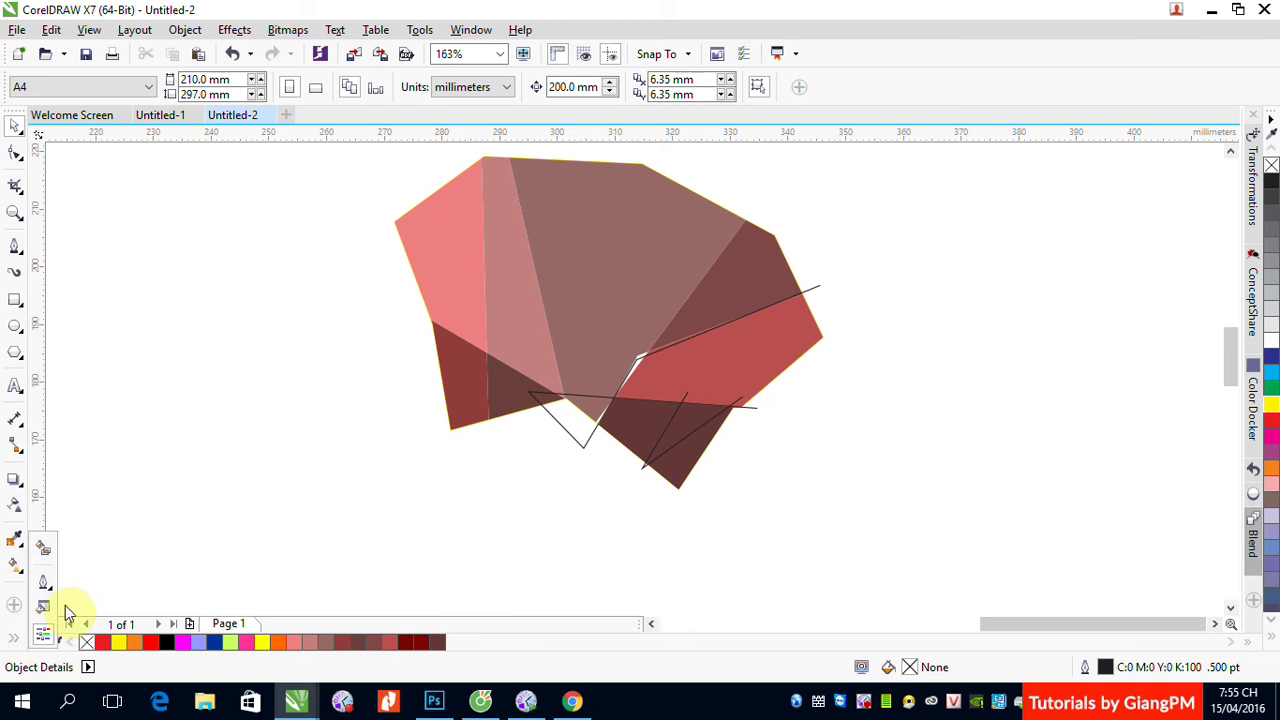
click(44, 548)
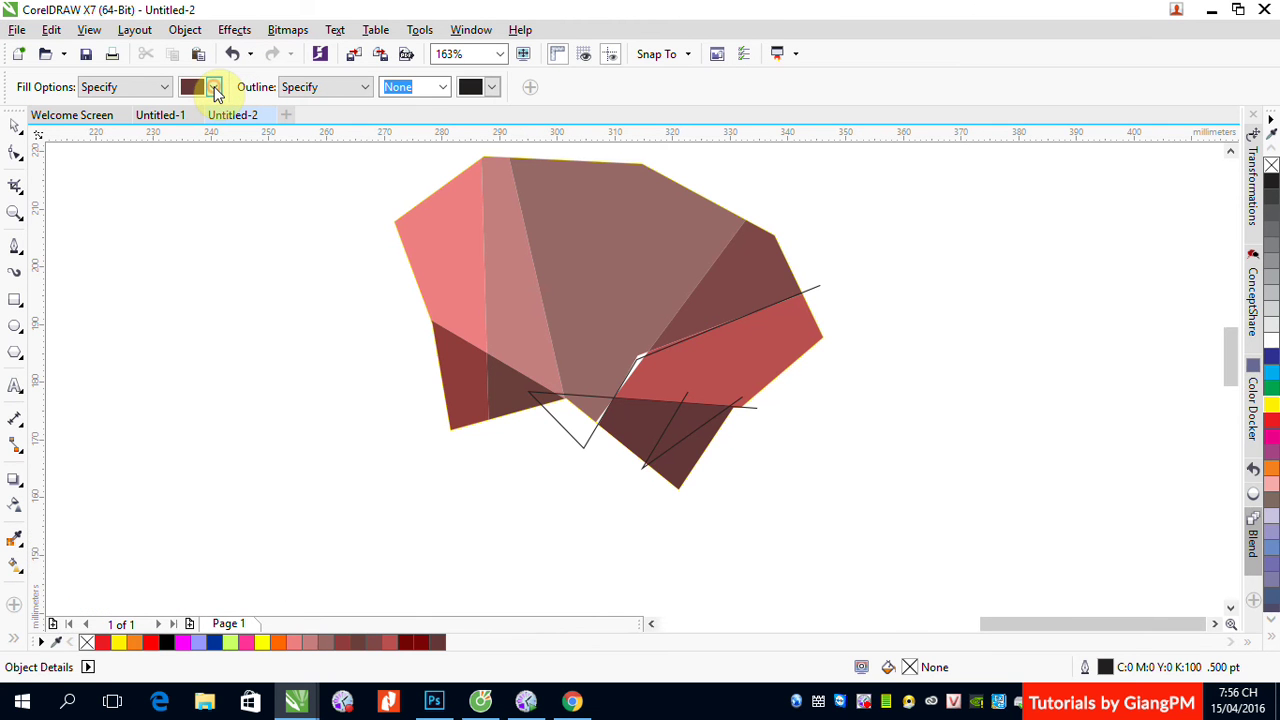
click(215, 88)
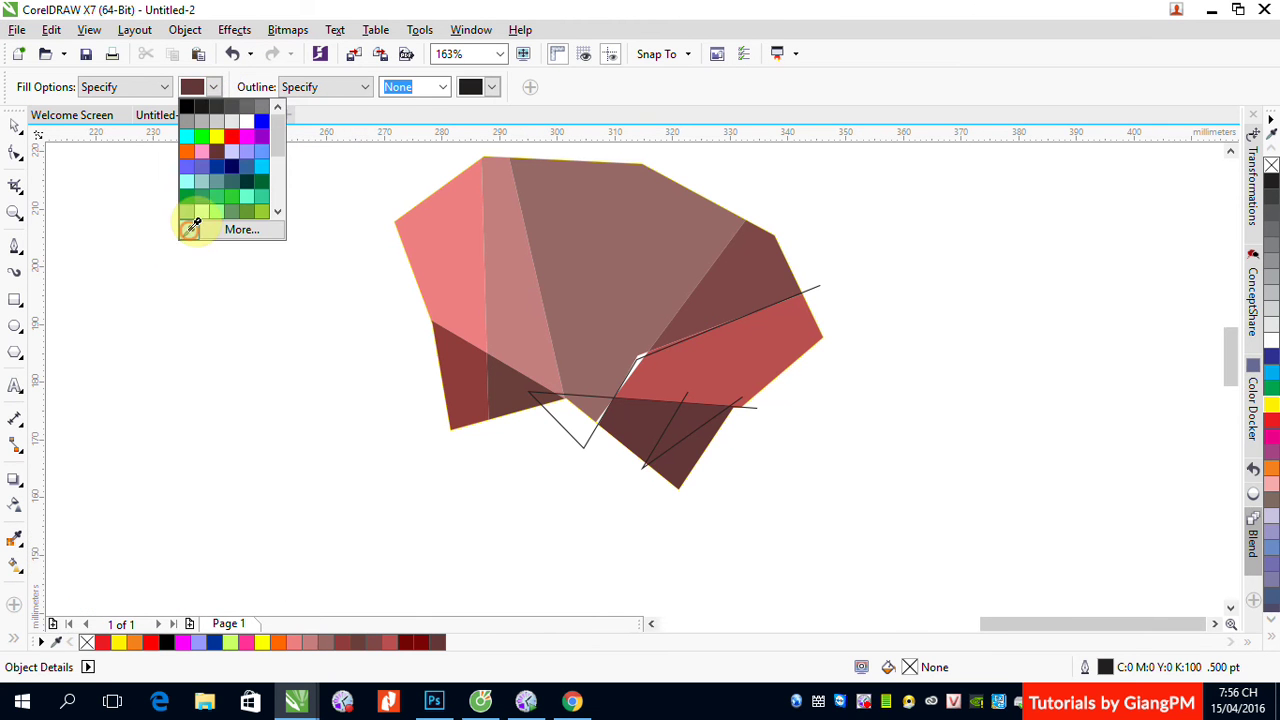
click(192, 232)
key(XF86AudioLowerVolume)
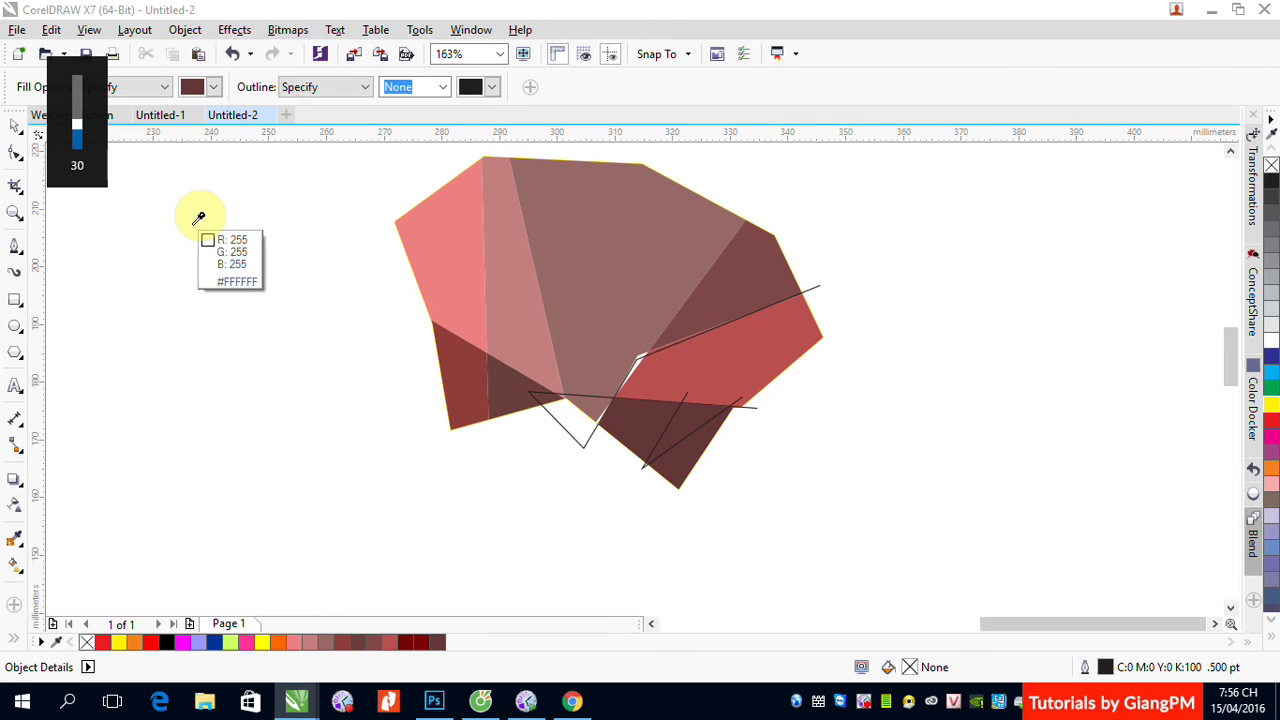
key(F4)
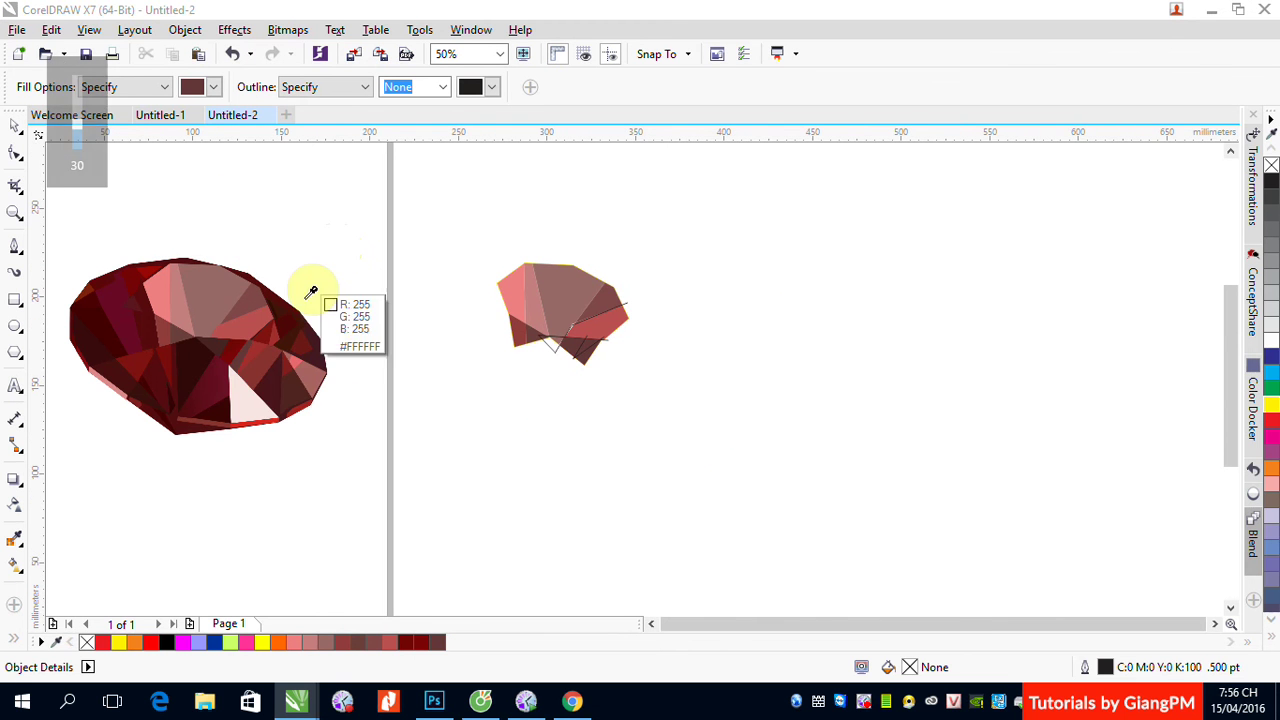
click(232, 350)
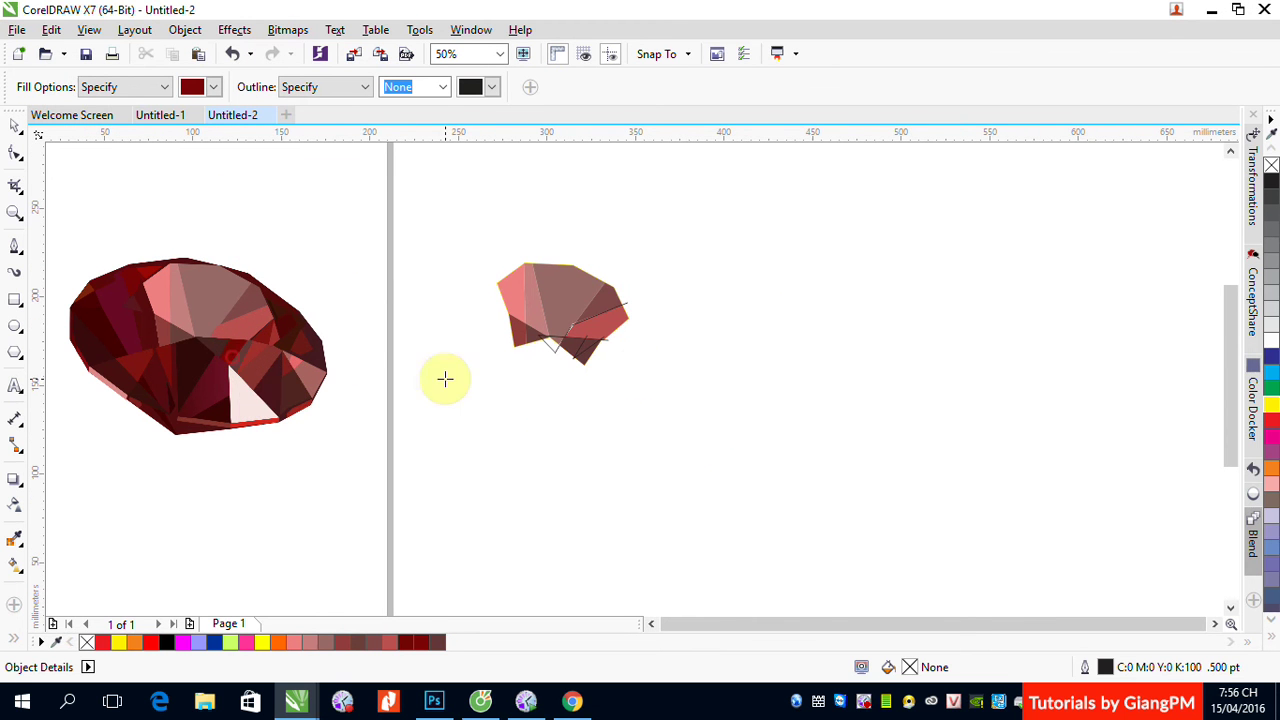
click(588, 343)
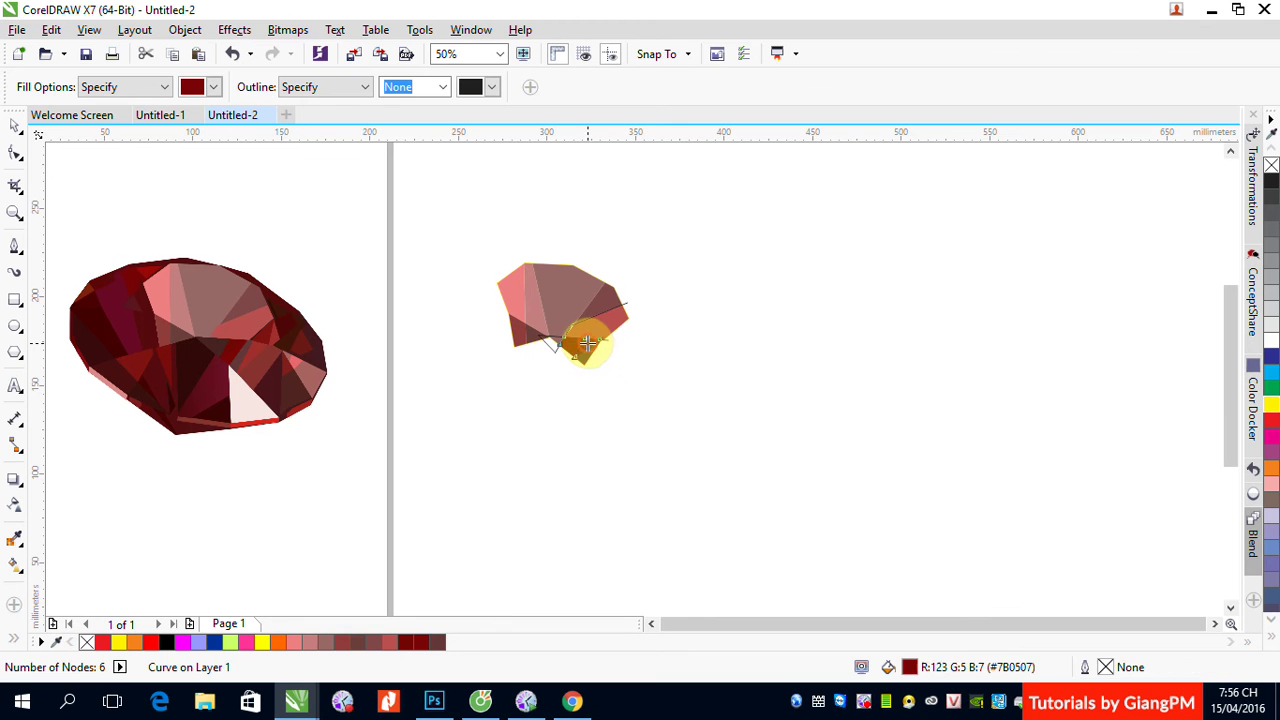
click(22, 126)
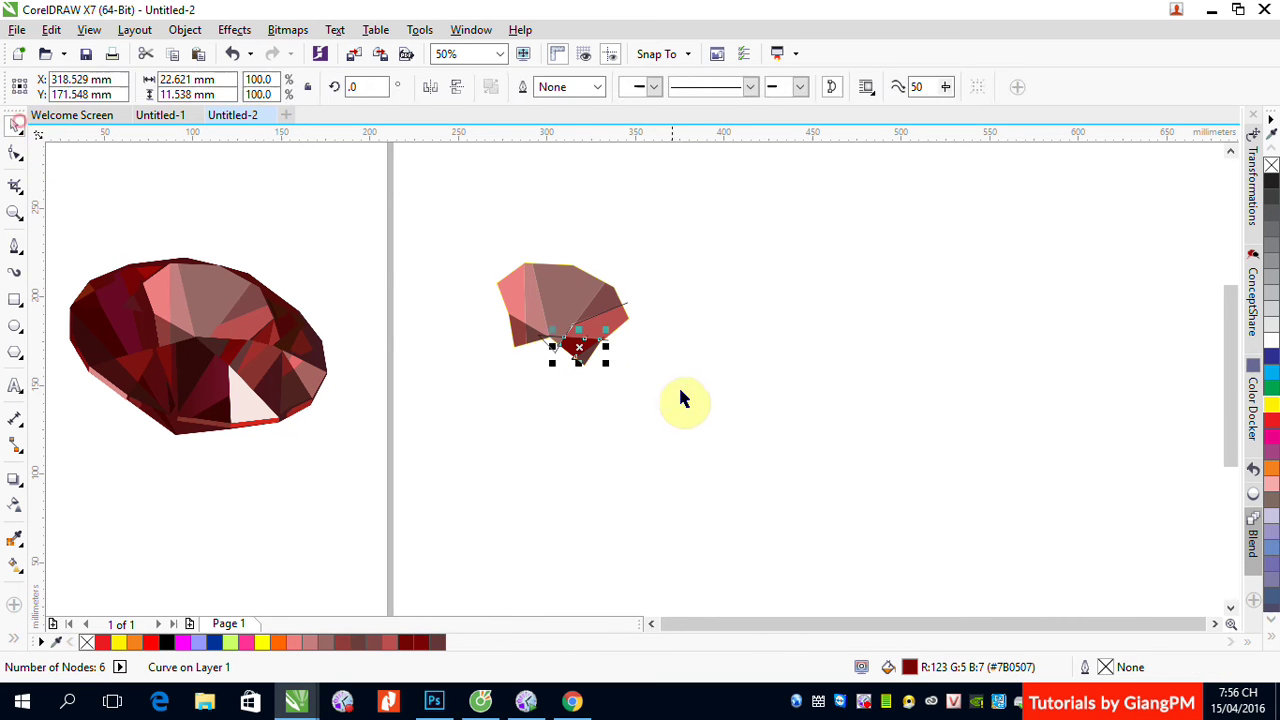
click(680, 392)
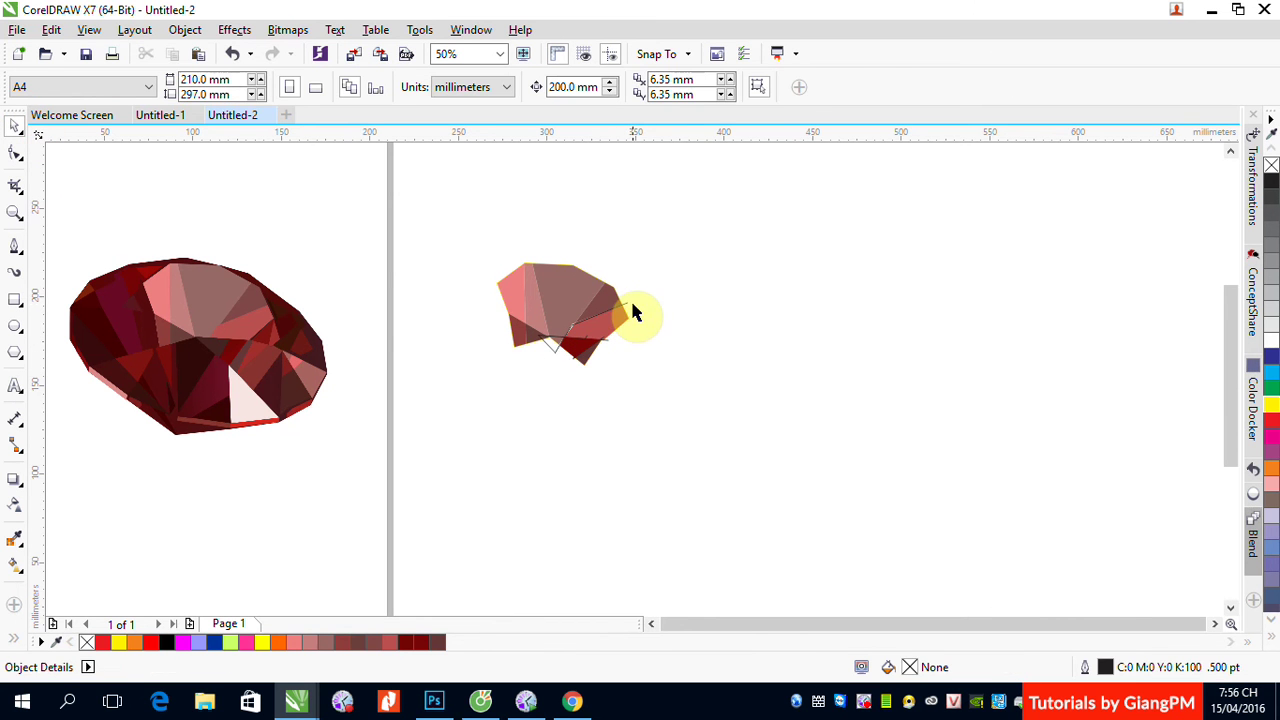
Delete the five-node guide line that runs along the upper and lower edges of the light red facet.
click(630, 309)
click(660, 383)
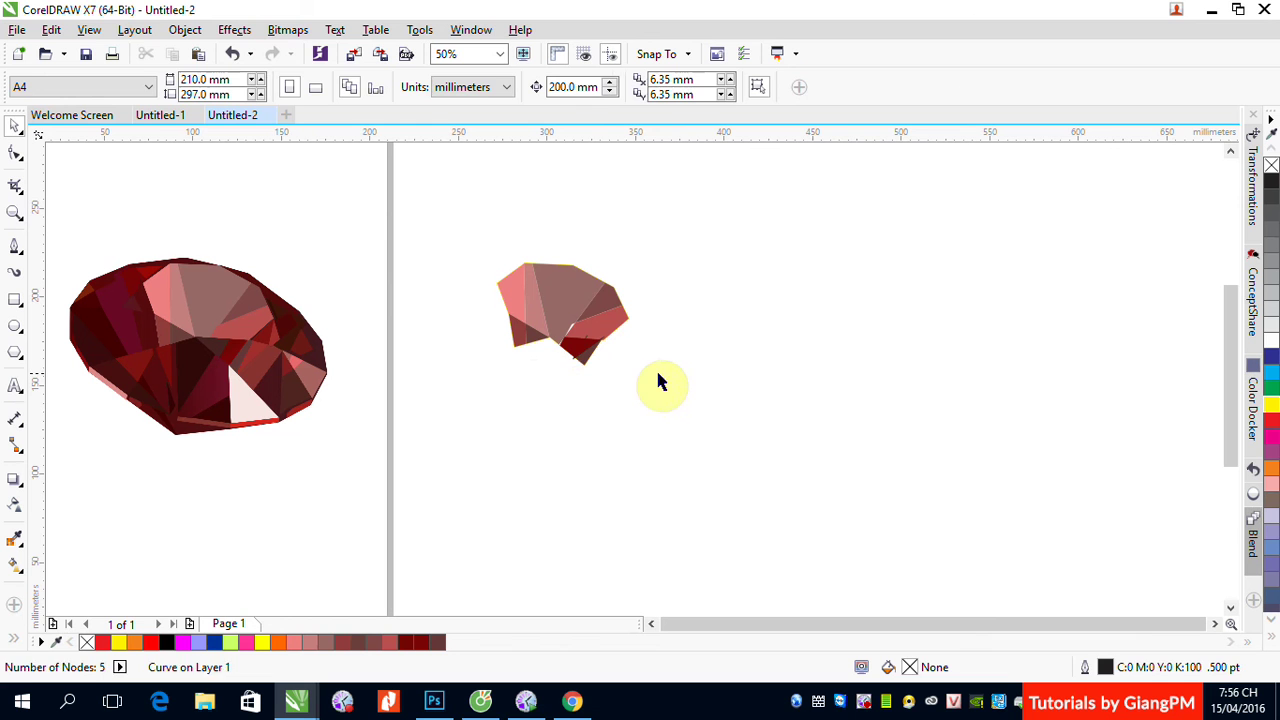
Delete the dark red facet below the light red facet, then undo the deletion.
click(575, 366)
click(566, 400)
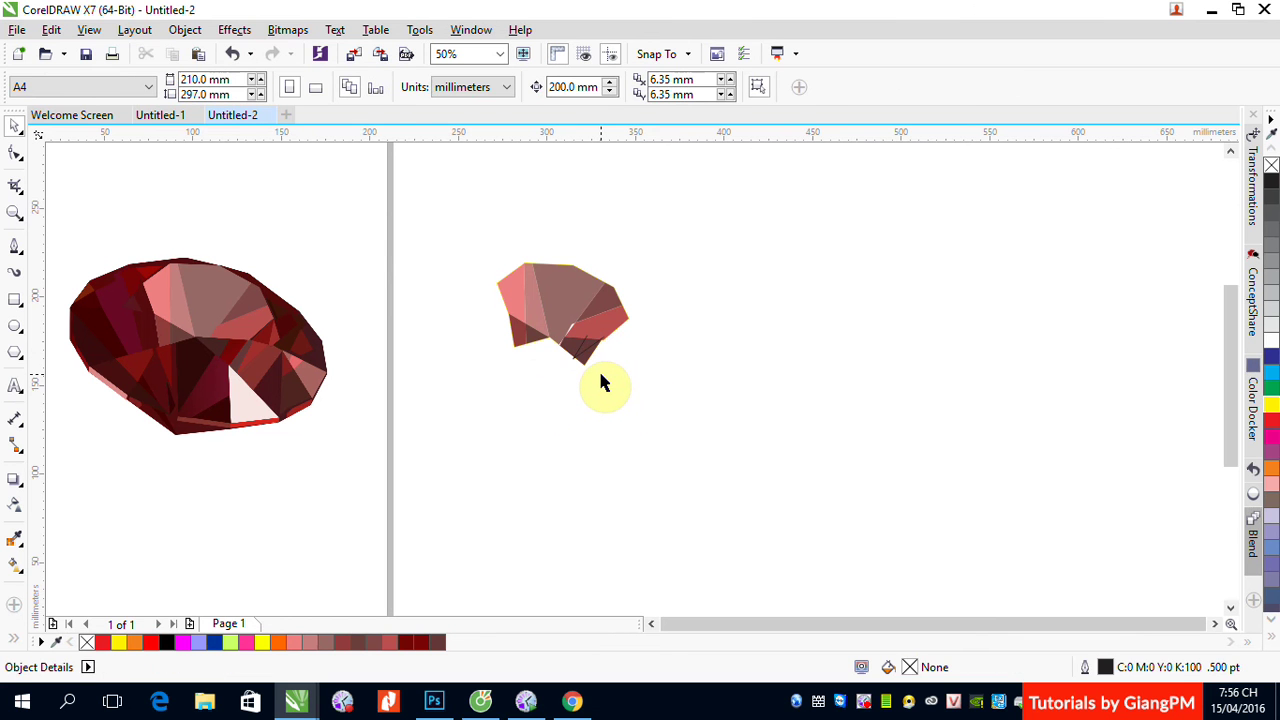
key(ctrl+z)
click(606, 403)
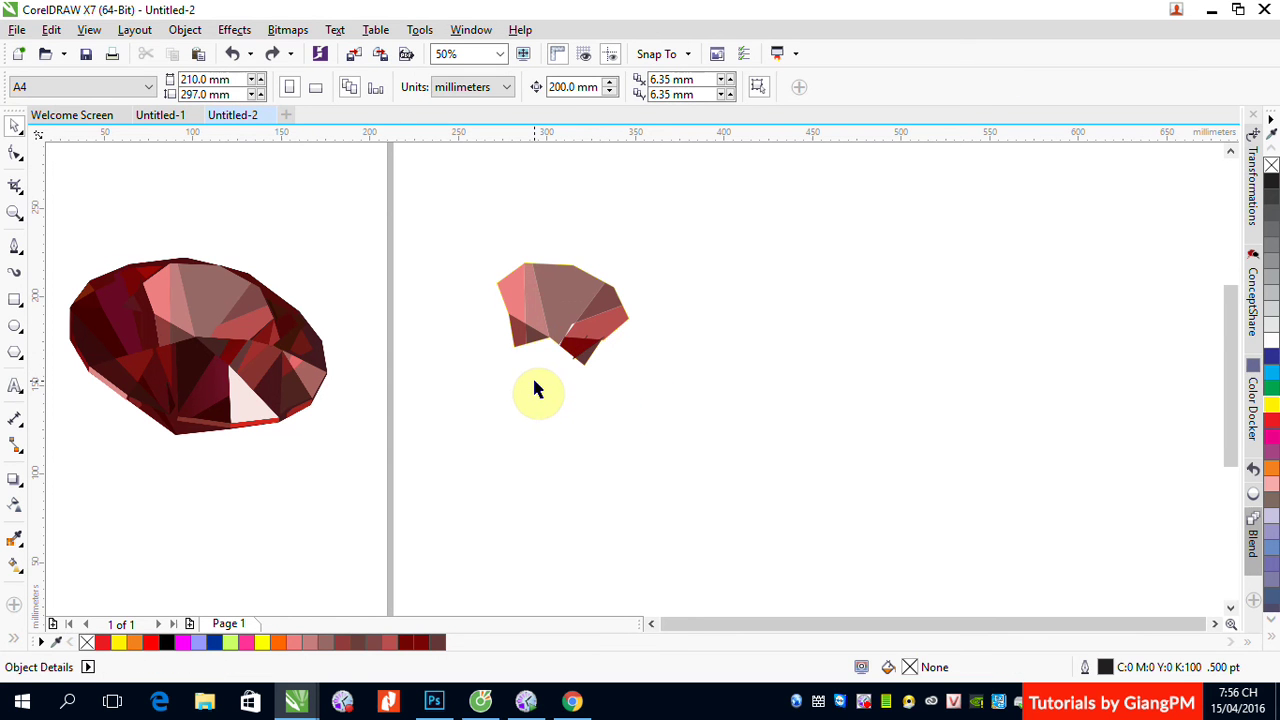
Bring the remaining three-node V-shaped guide line in front of the dark red facet.
drag(534, 308, 590, 365)
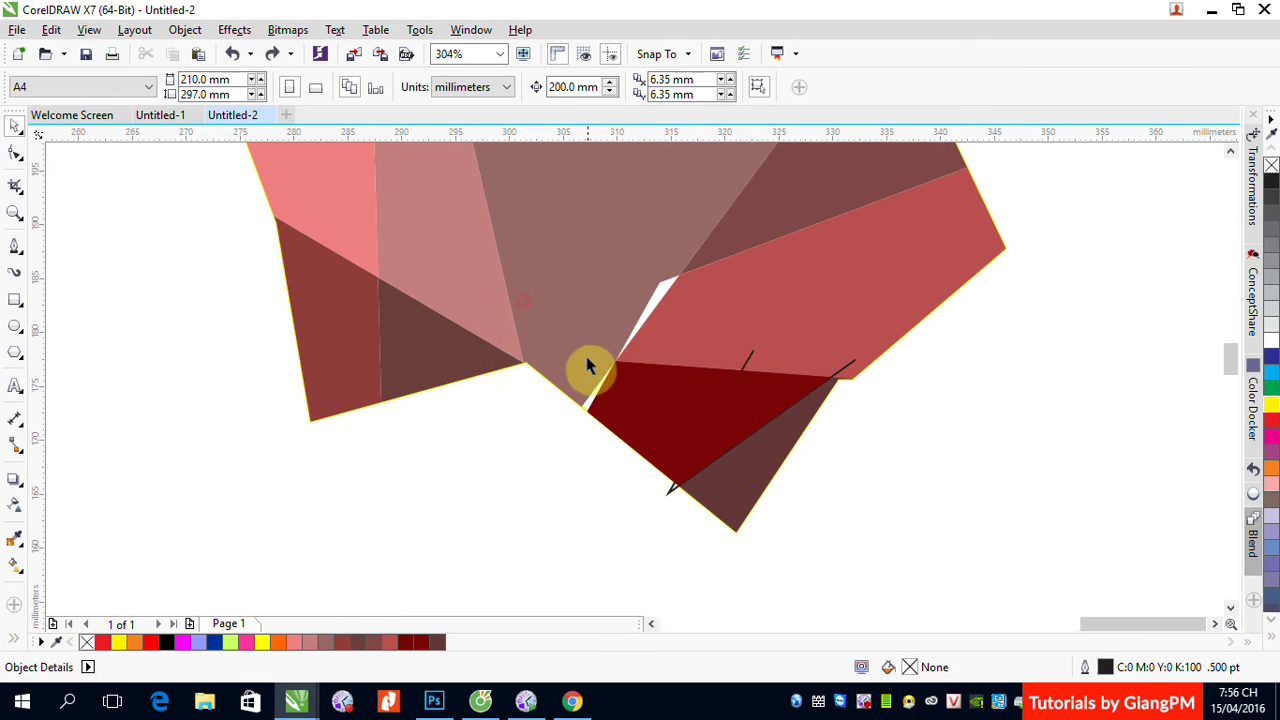
click(752, 362)
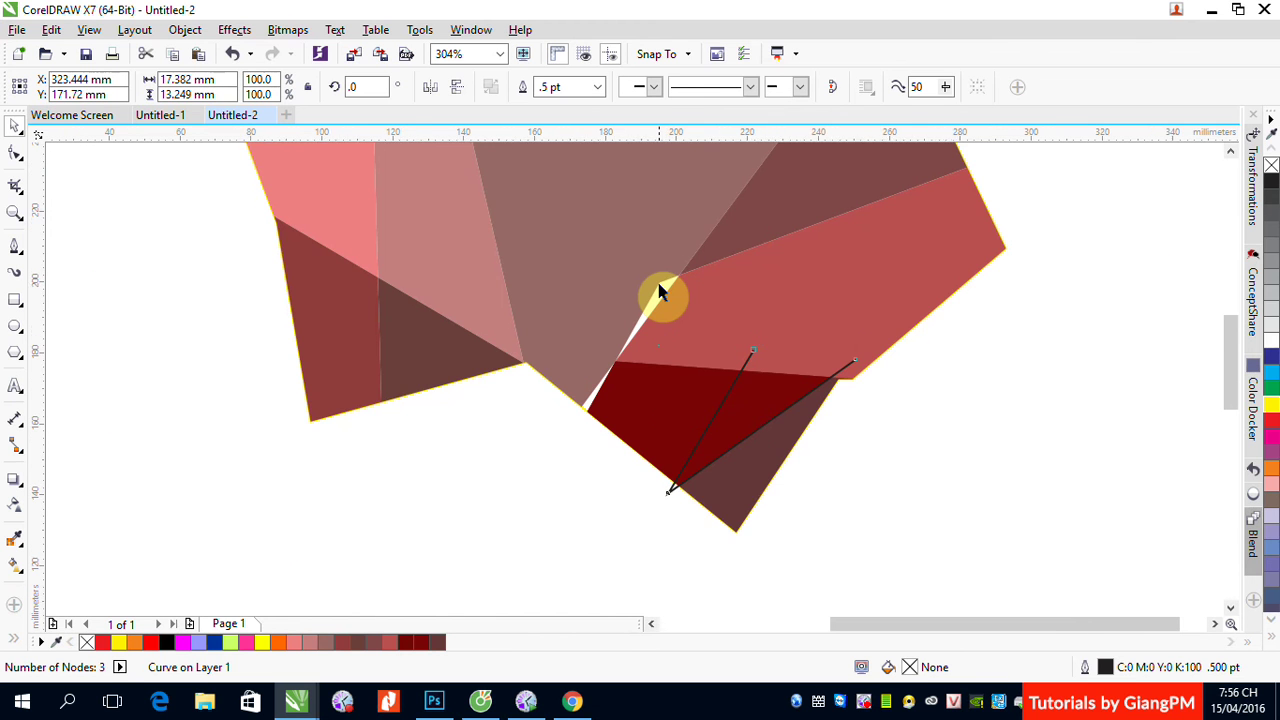
Create a new blank document with the default settings.
key(F4)
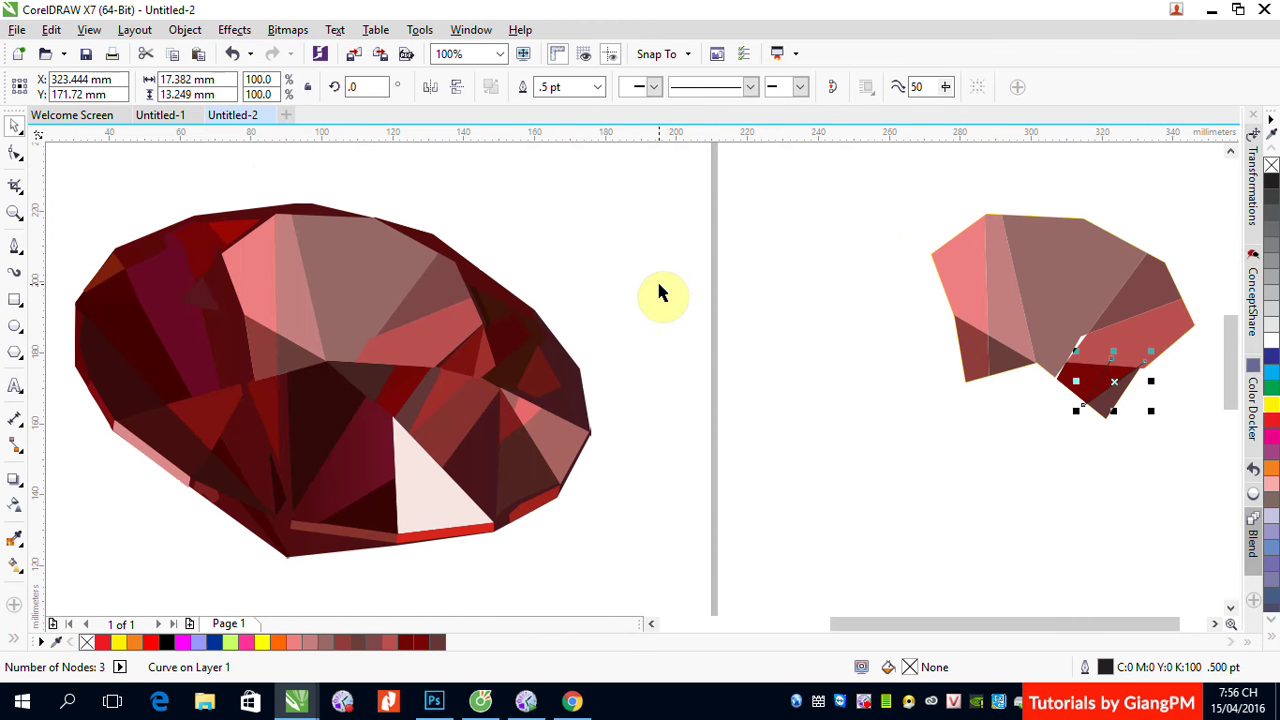
click(21, 57)
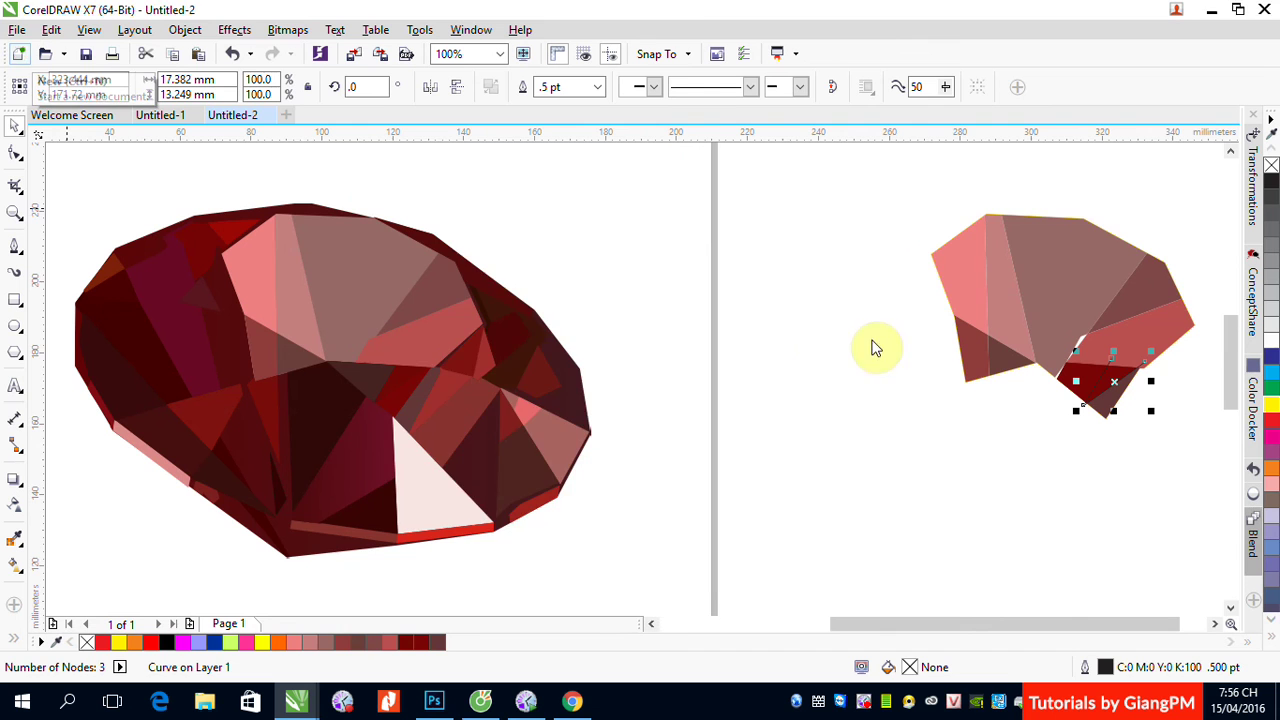
click(640, 571)
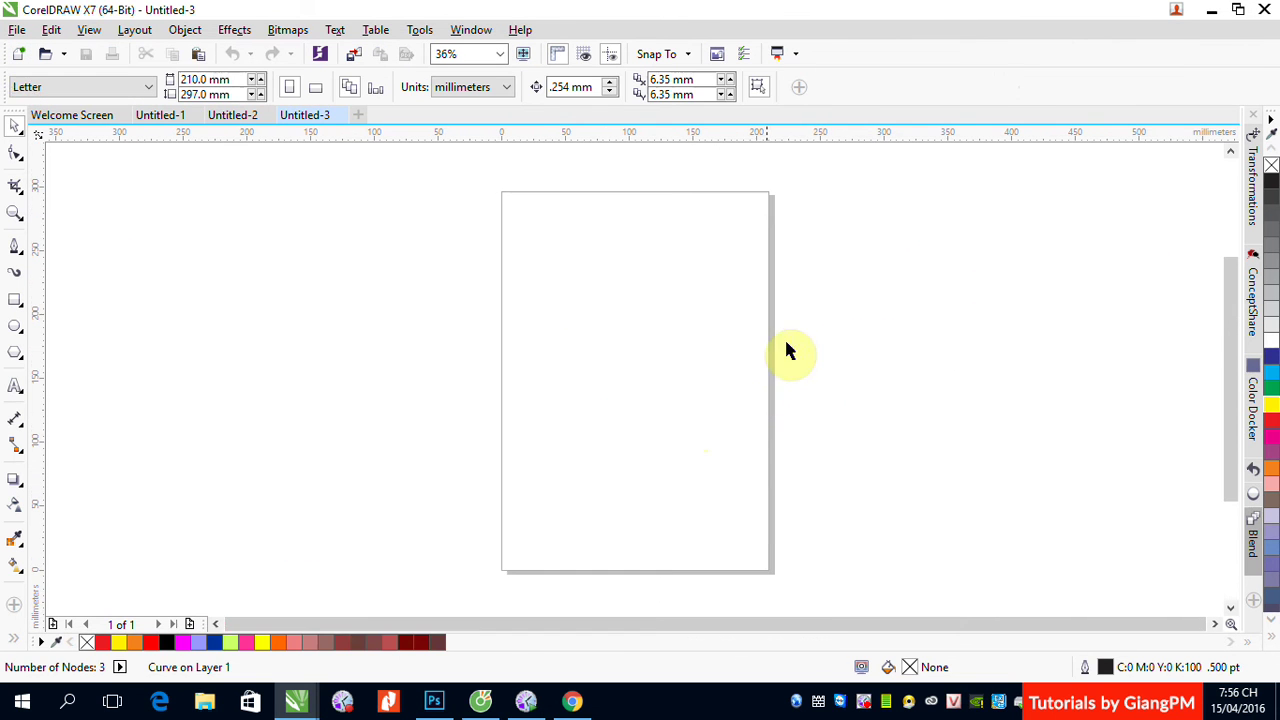
Build a ring by combining two concentric circles about 144 mm and 119 mm in diameter on the page.
click(14, 330)
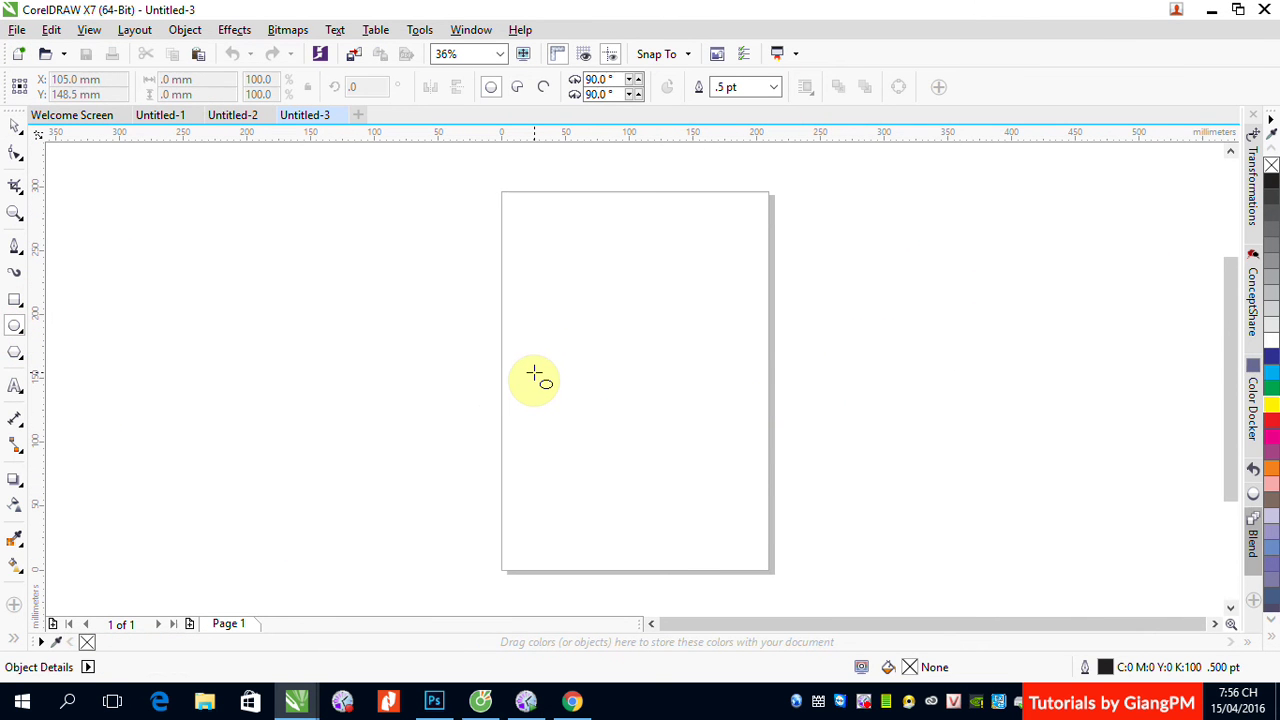
drag(526, 300, 708, 487)
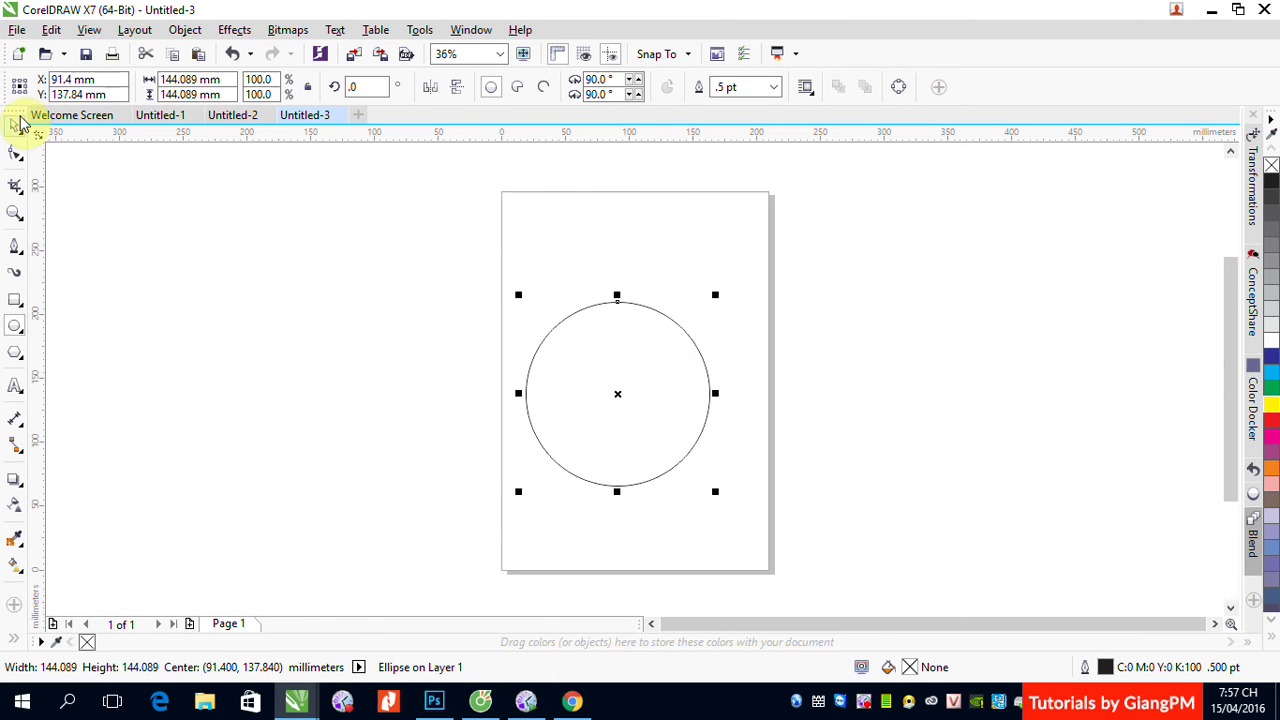
click(22, 124)
drag(715, 295, 701, 311)
right_click(700, 308)
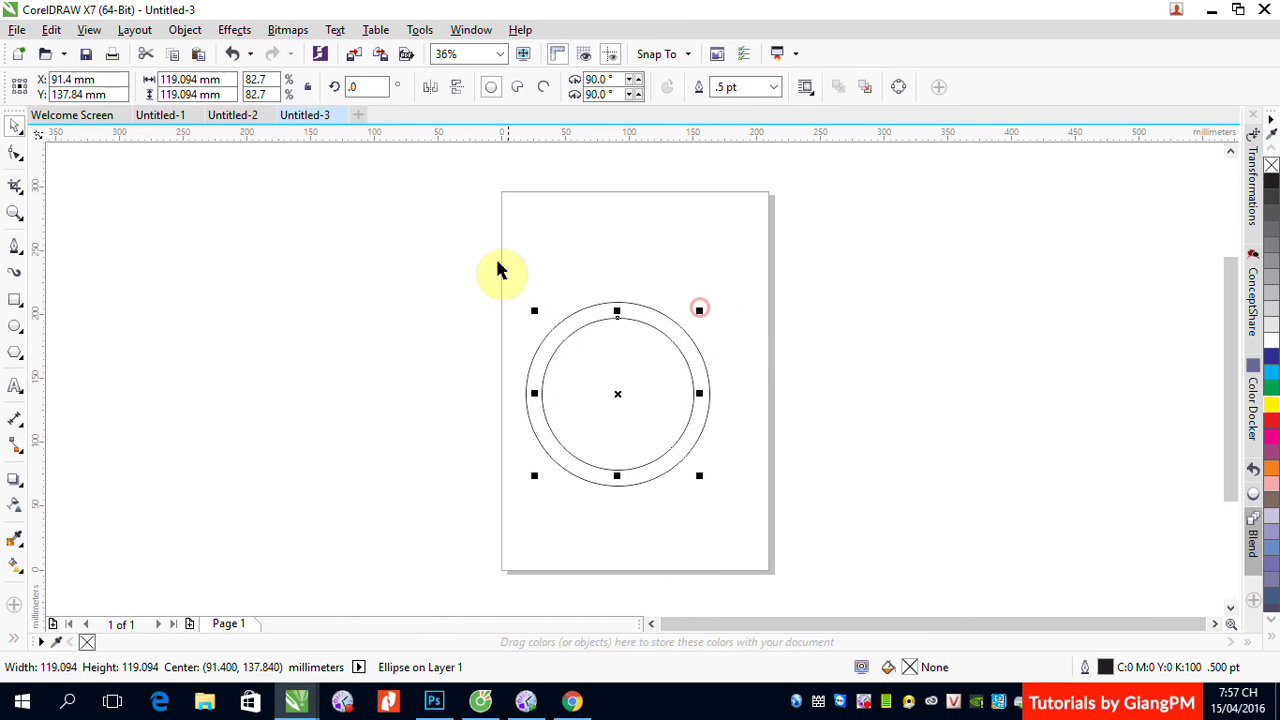
drag(480, 240, 829, 517)
click(494, 88)
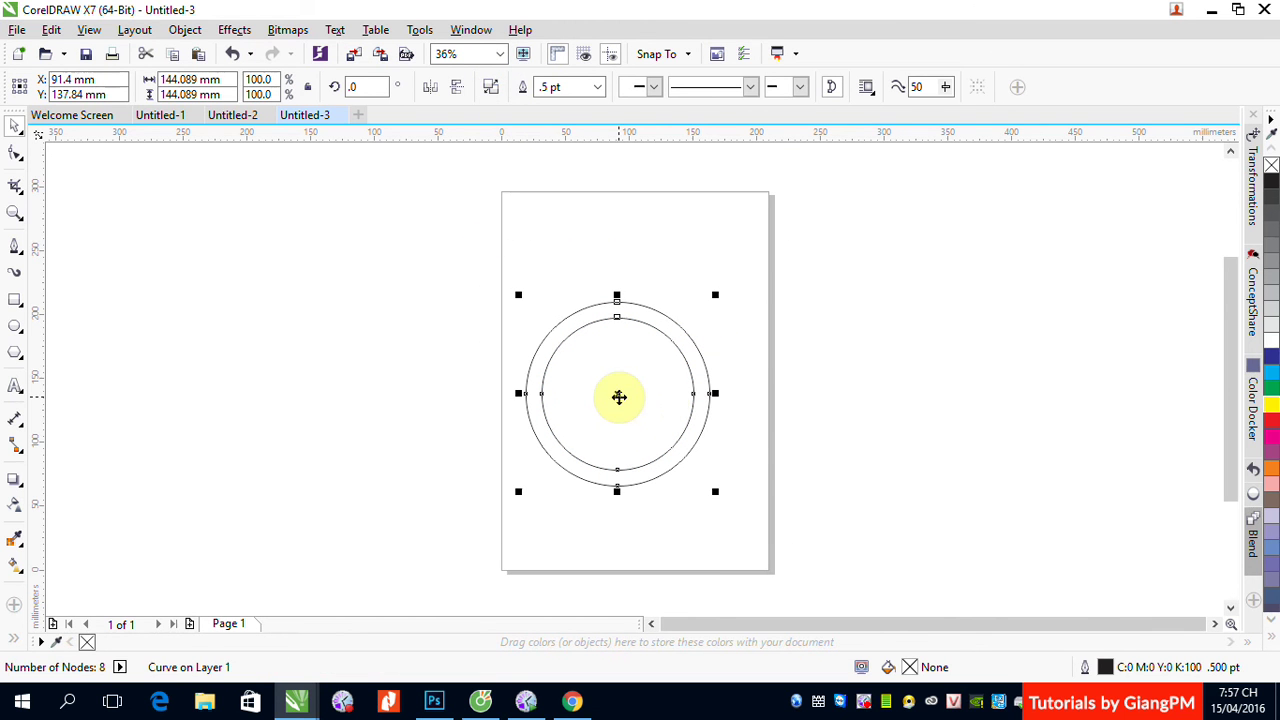
Place an overlapping copy of the ring about 81 mm to its right, and move both rings beside the page's right edge.
drag(619, 396, 722, 405)
right_click(722, 405)
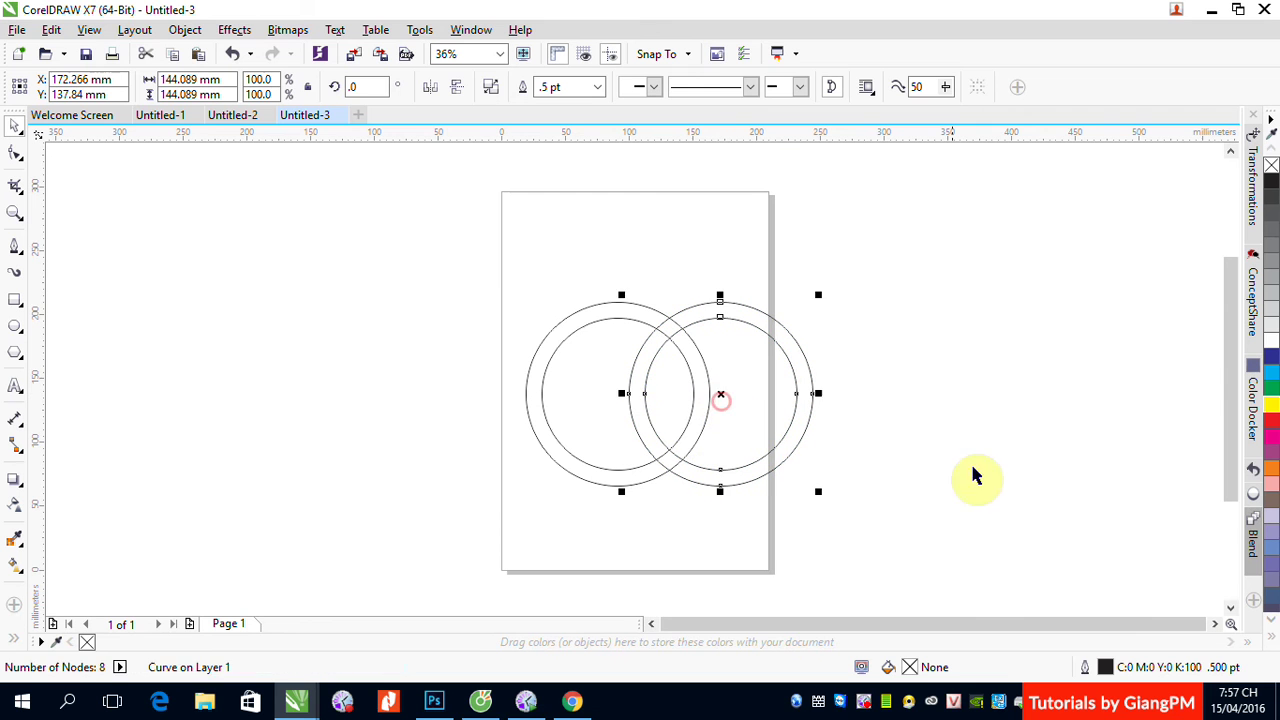
drag(452, 274, 998, 573)
drag(669, 400, 926, 389)
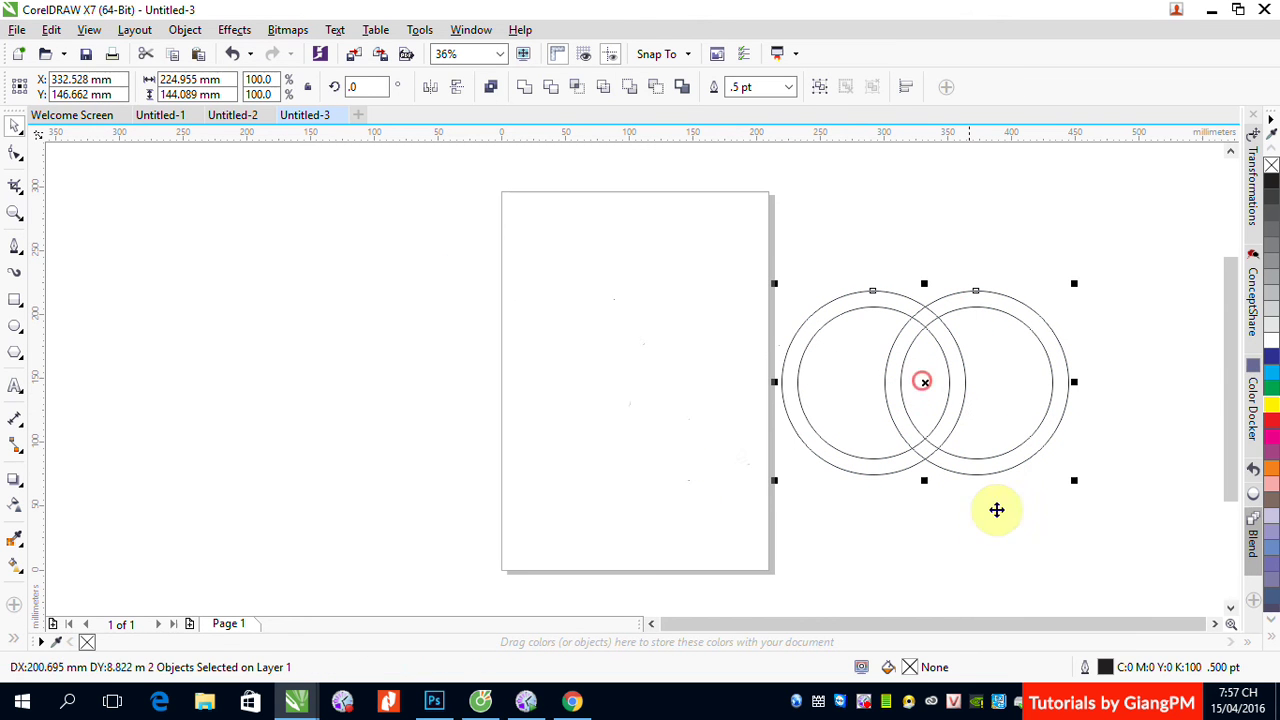
Use Smart Fill on the left ring's outer arc and the upper overlap, and color both pieces red (C0 M100 Y100 K0).
click(13, 645)
click(42, 550)
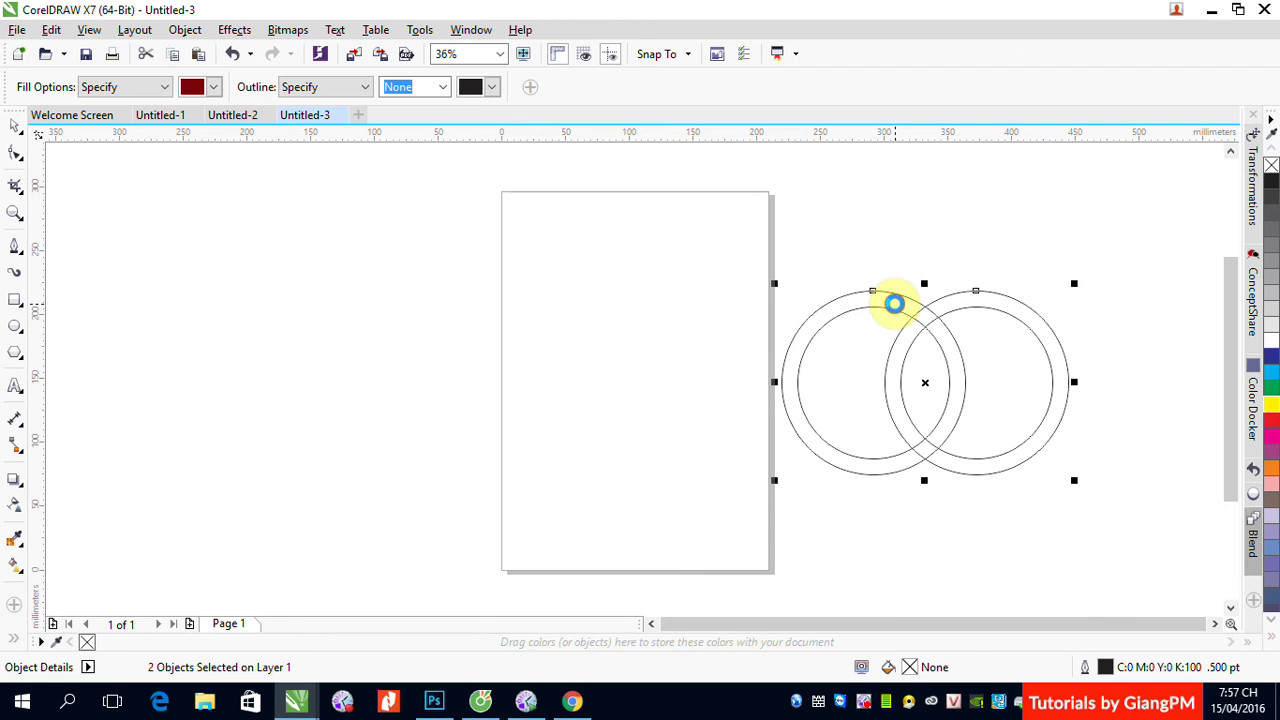
click(894, 303)
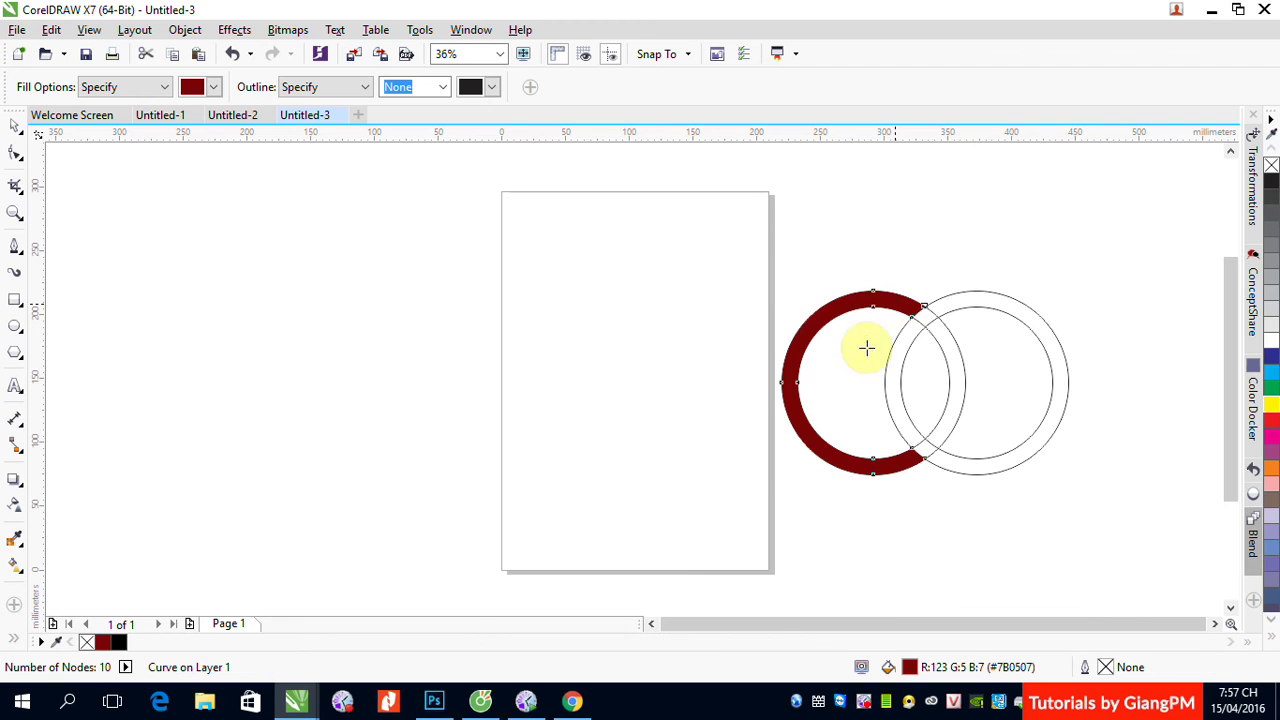
click(1268, 418)
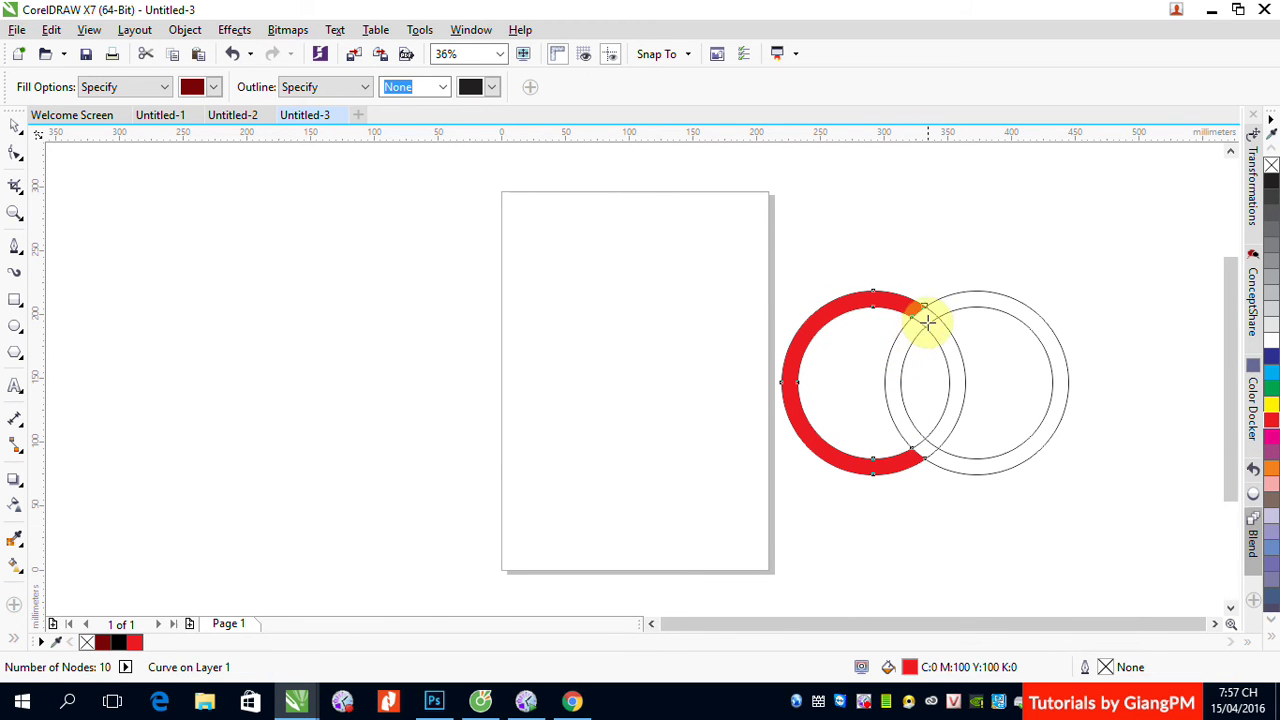
click(925, 318)
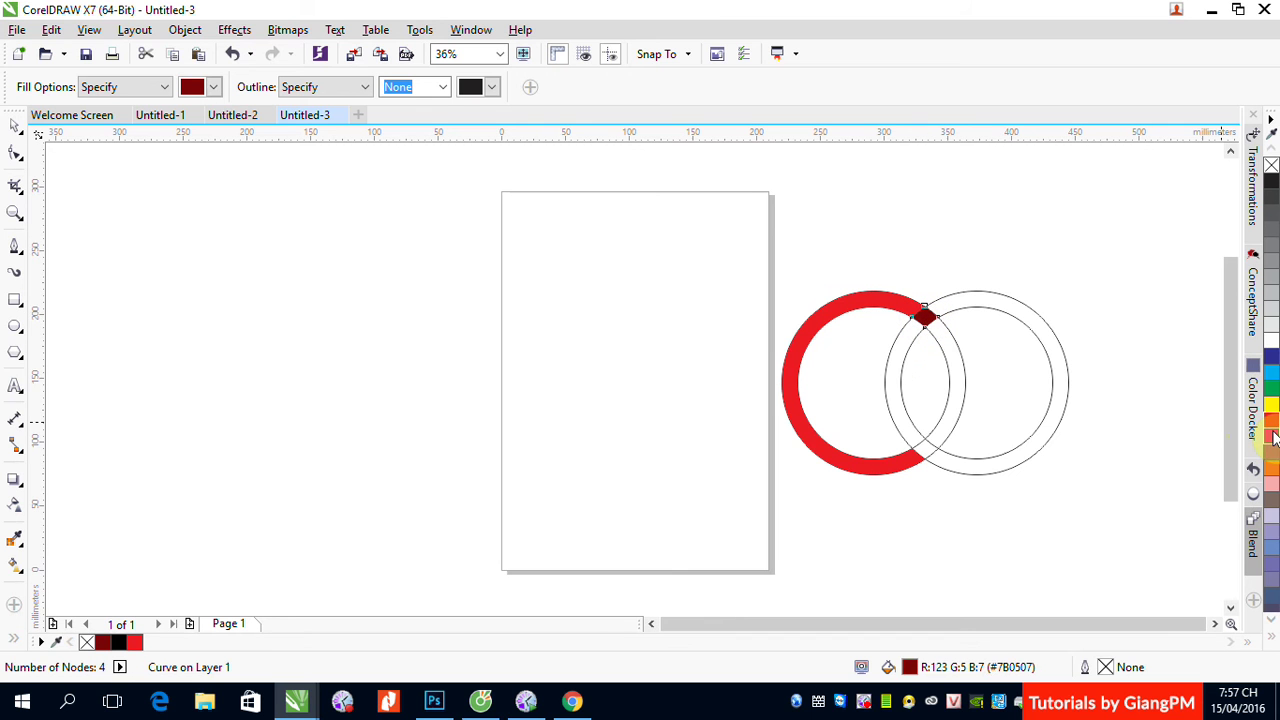
click(1270, 428)
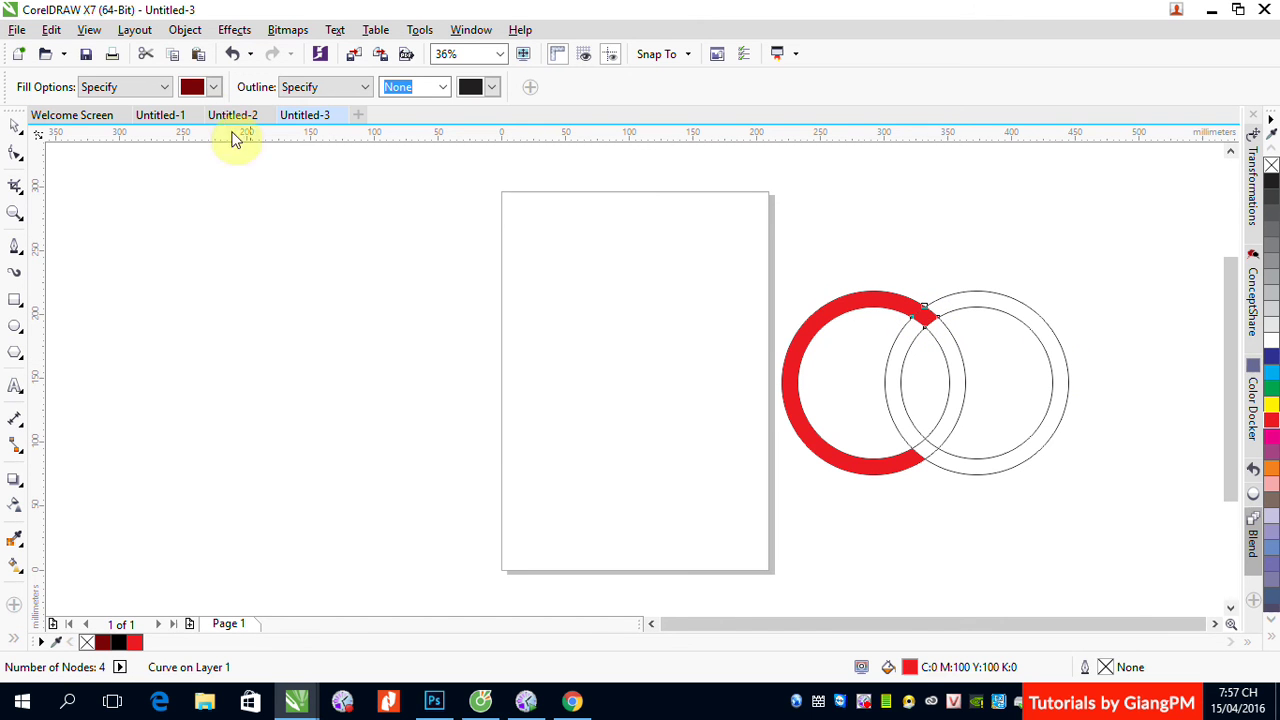
Set the Smart Fill color to red (#FF0000) and fill the left ring's arc inside the right ring.
click(213, 88)
click(231, 138)
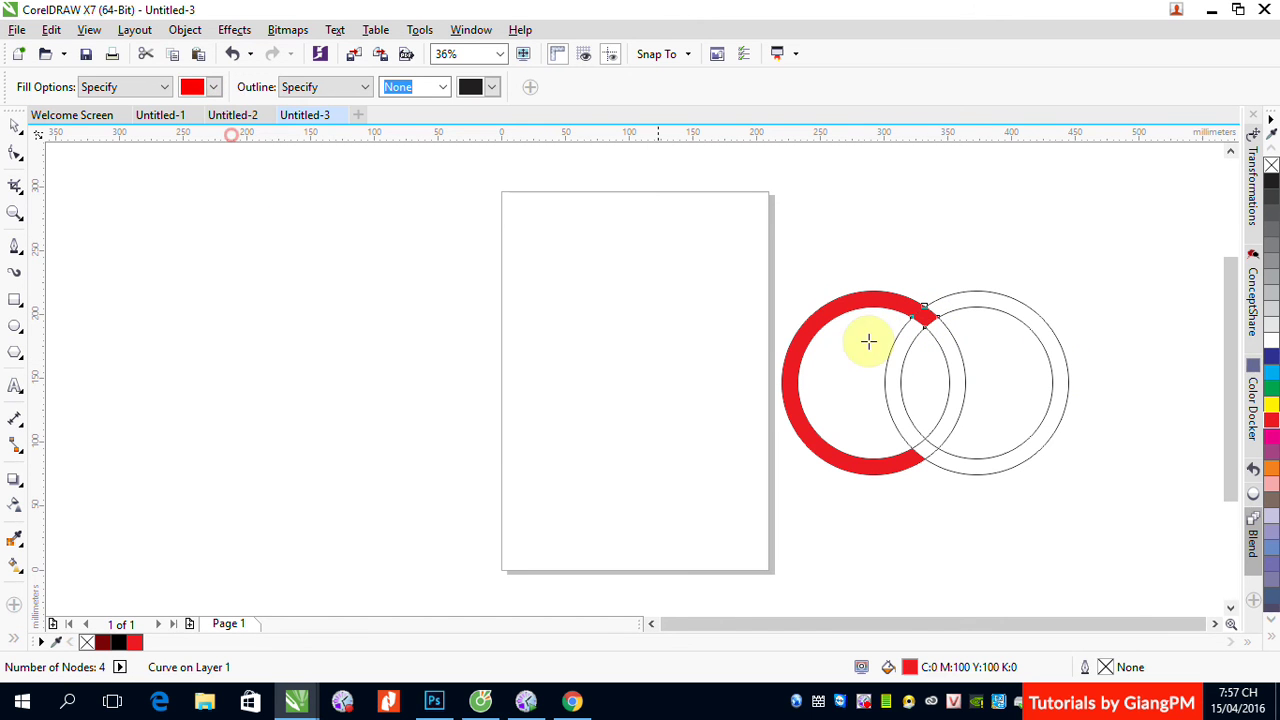
click(955, 383)
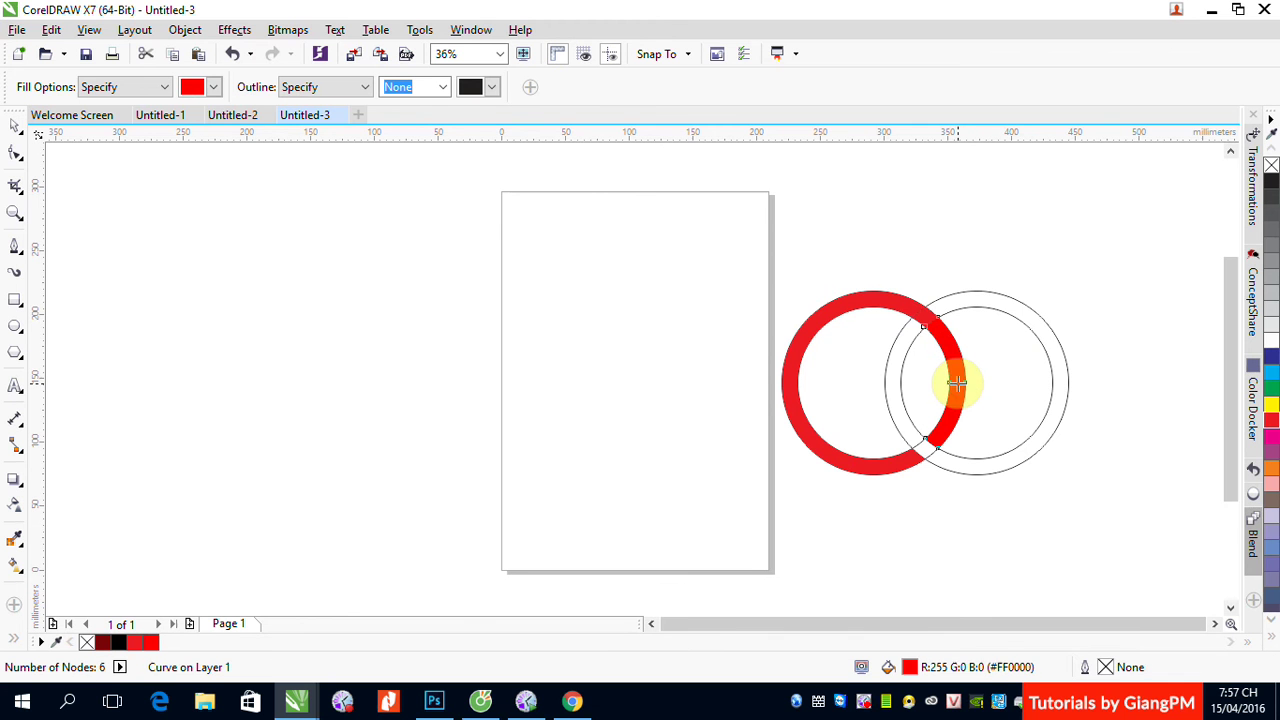
Set the Smart Fill color to green (#00FF00) and fill the right ring's two arcs and the lower overlap.
click(213, 88)
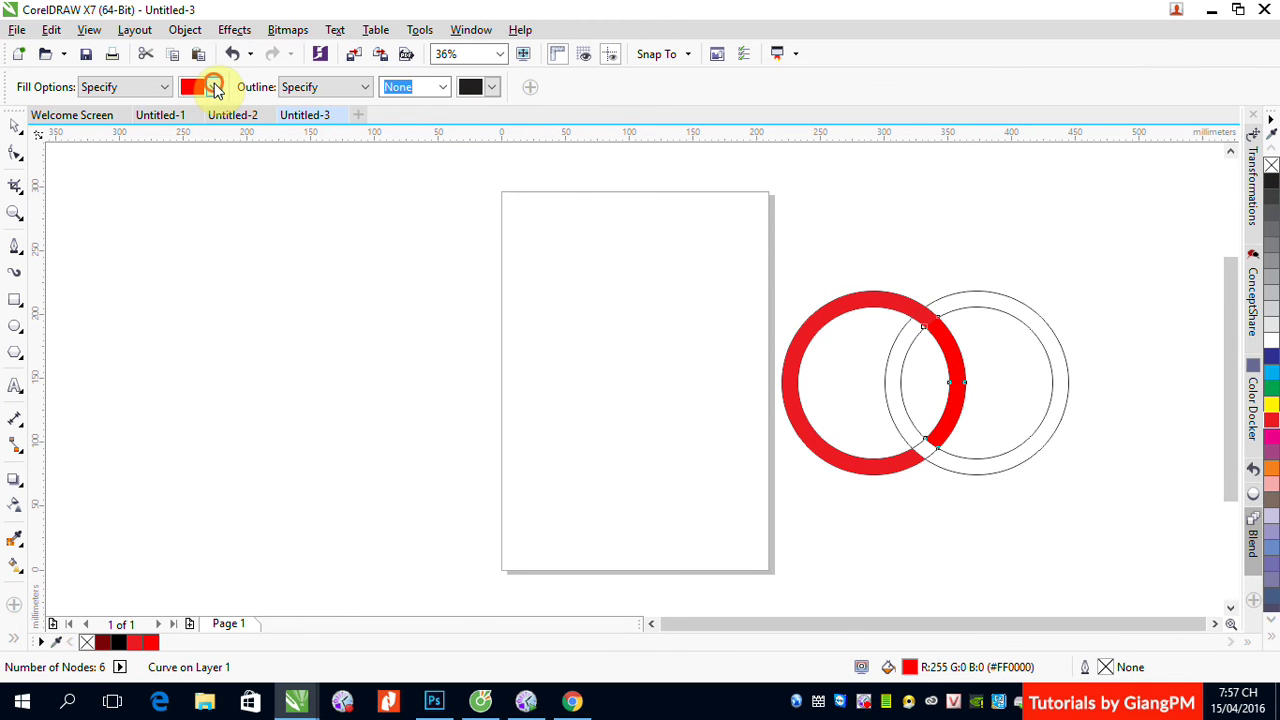
scroll(268, 130, up, 3)
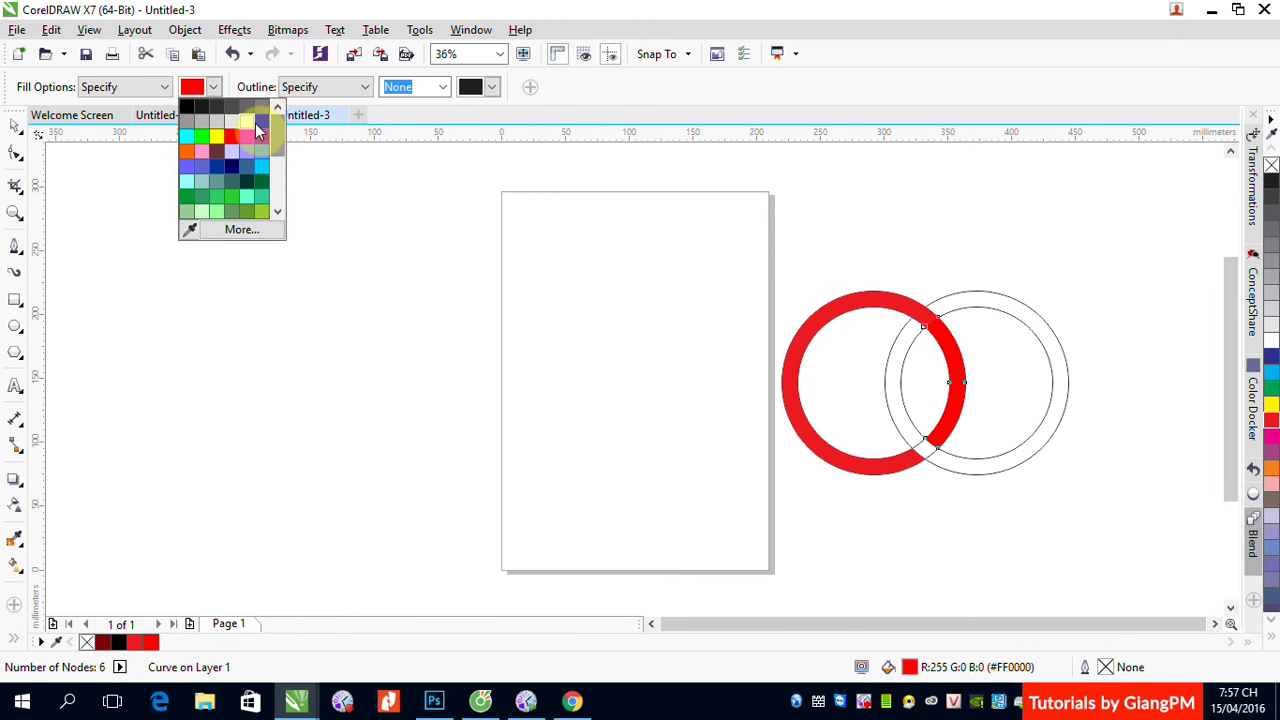
click(201, 139)
click(956, 302)
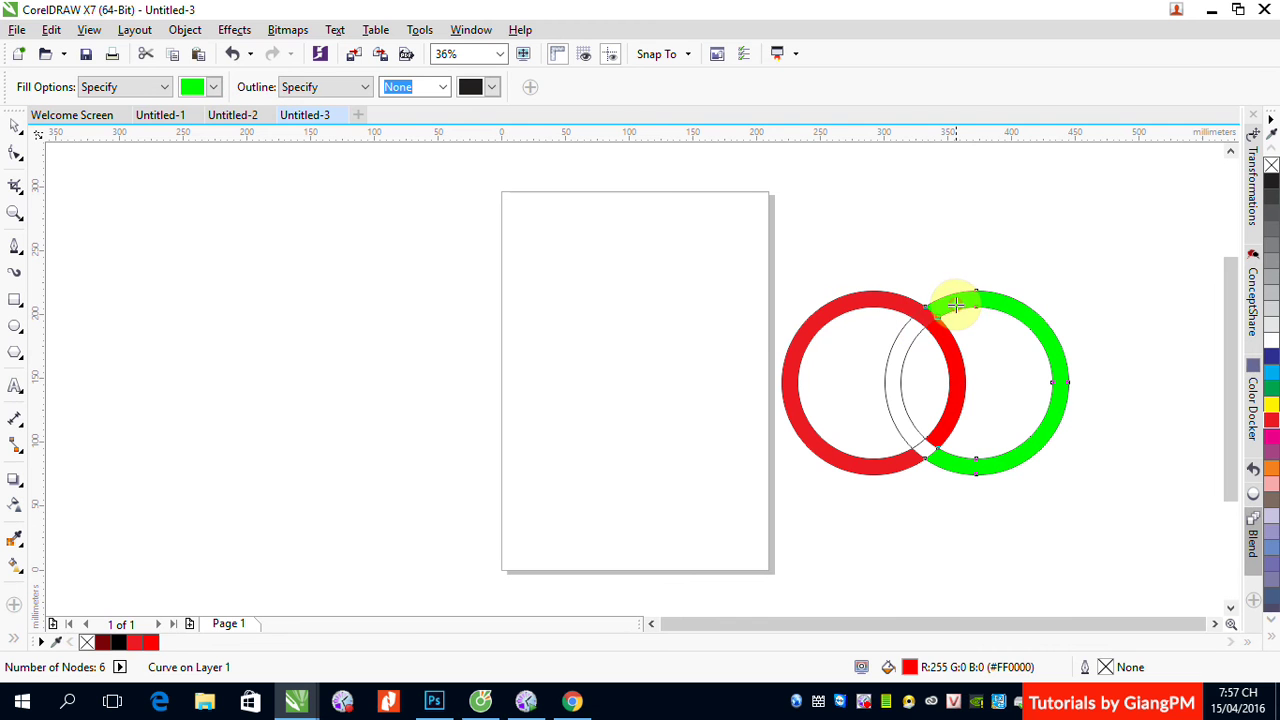
click(906, 338)
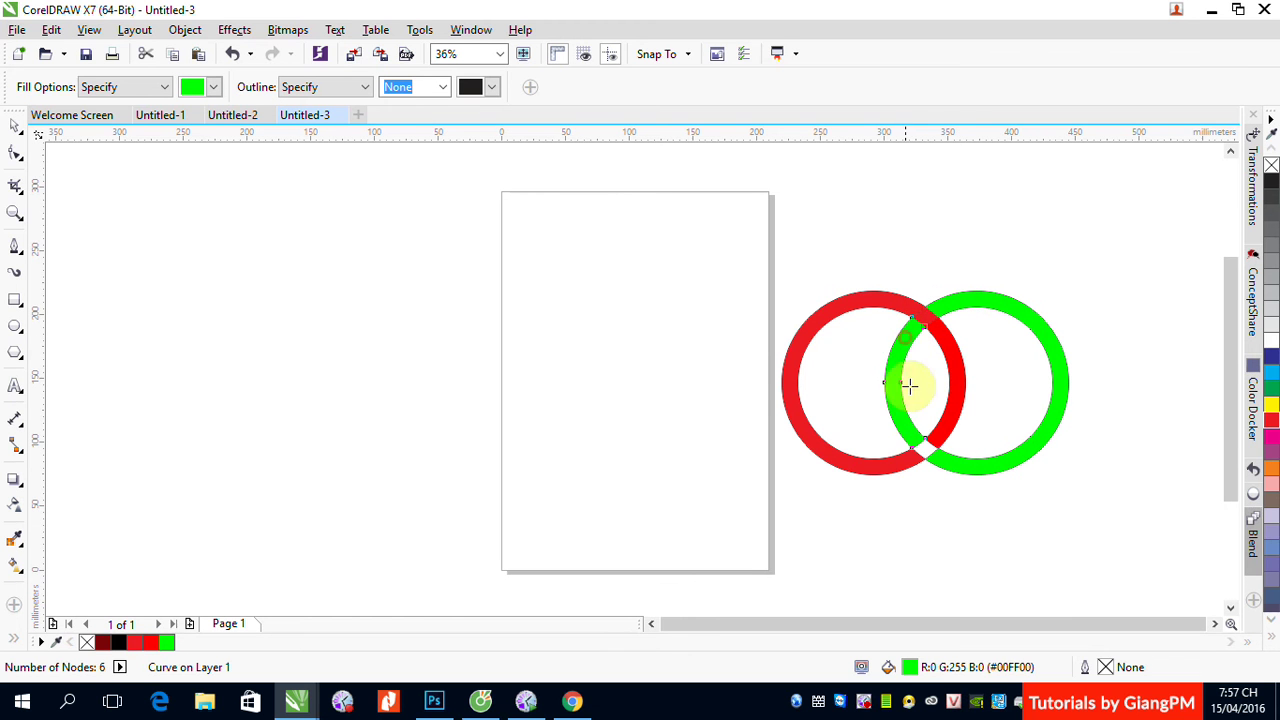
click(926, 447)
click(18, 125)
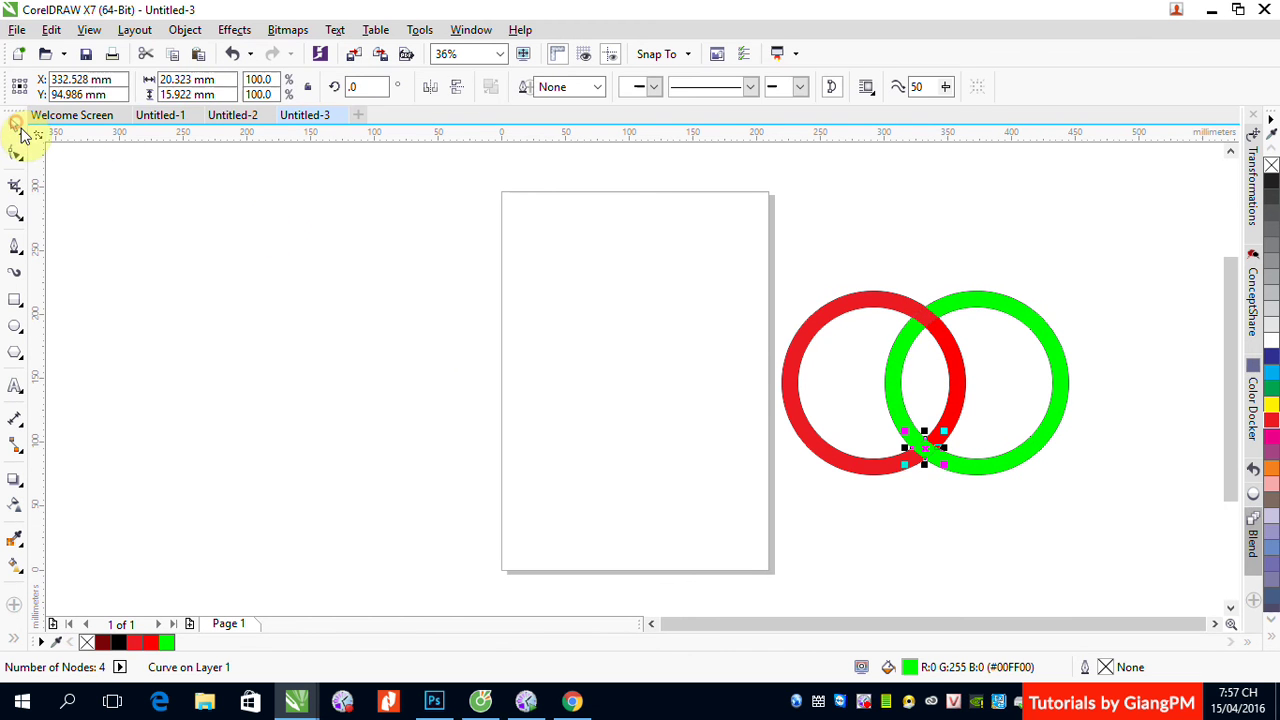
click(1022, 250)
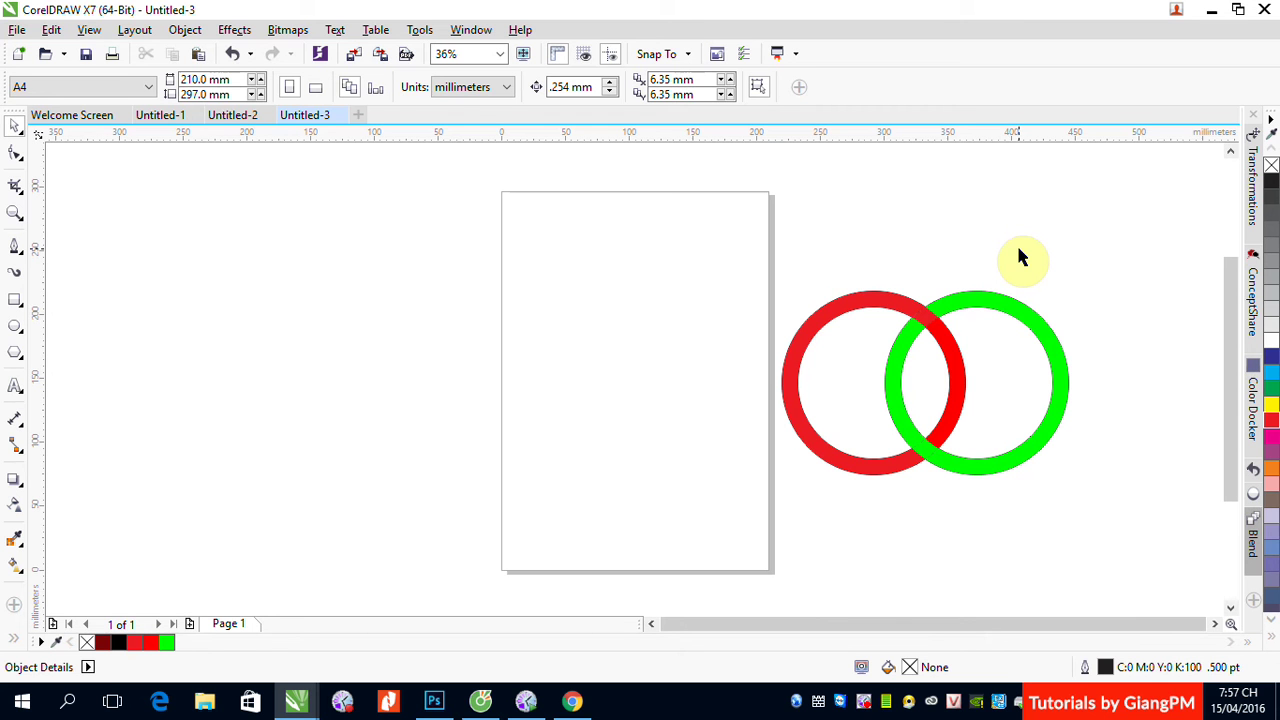
Leave the interlocked rings deselected and switch to the Untitled-1 document.
drag(734, 234, 1082, 485)
click(1138, 207)
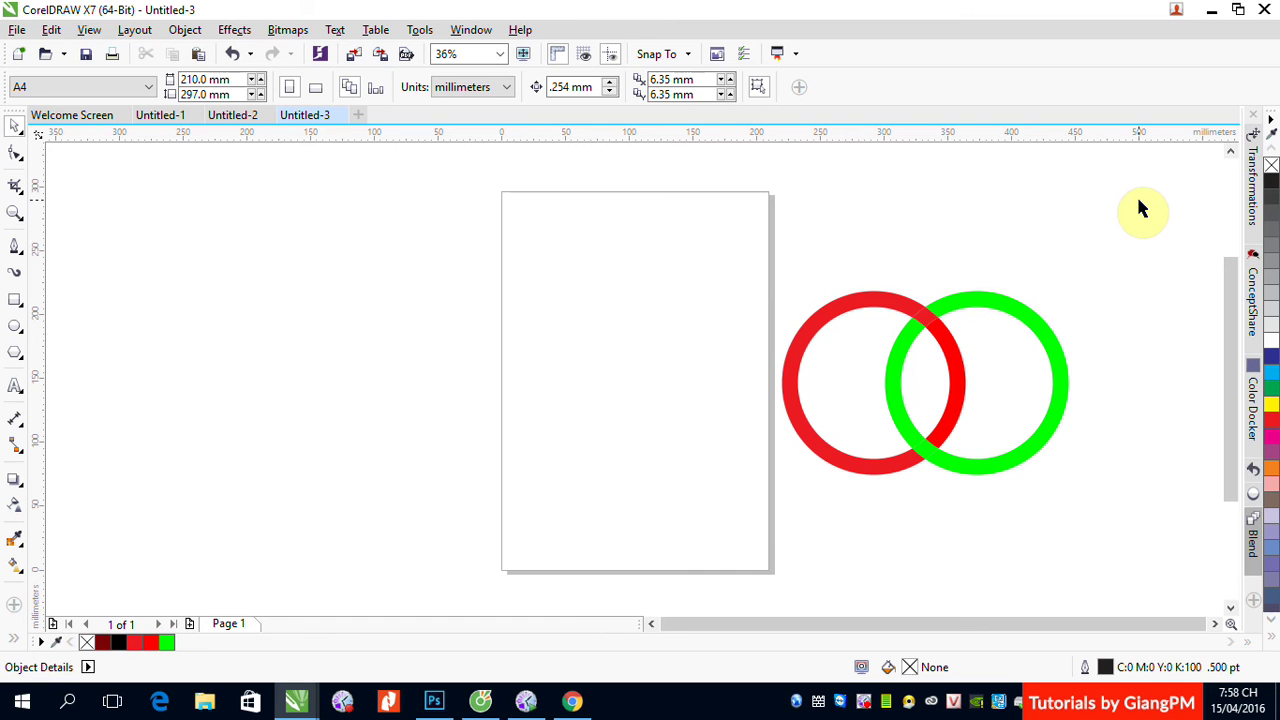
click(160, 116)
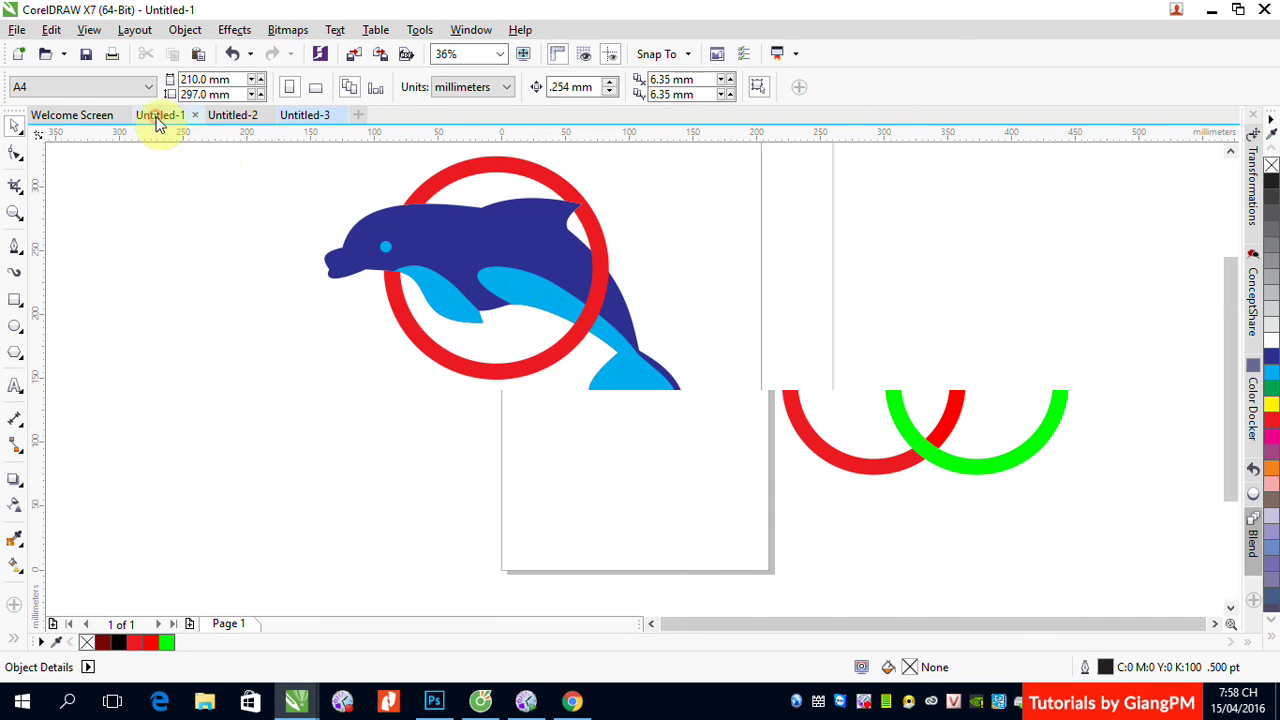
Move the light-blue fin and the light-blue belly-and-tail shape off the dolphin to the area below it.
click(436, 307)
drag(437, 301, 264, 353)
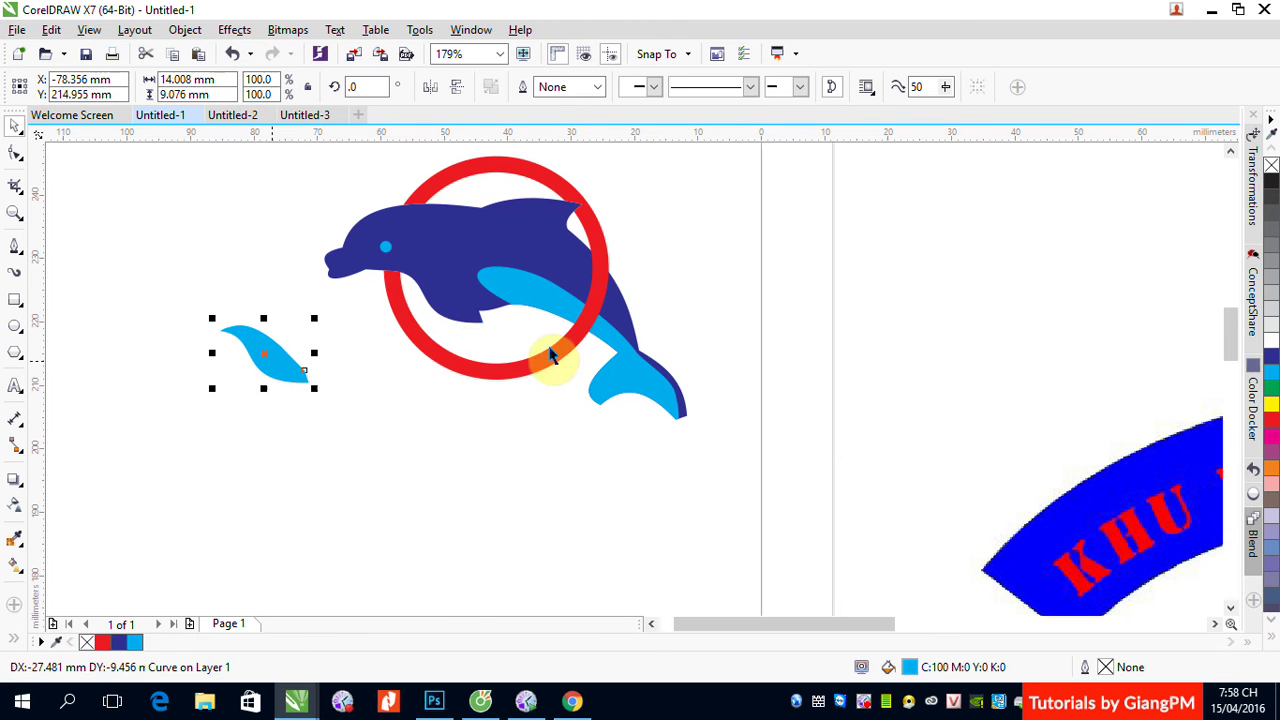
drag(522, 306, 462, 420)
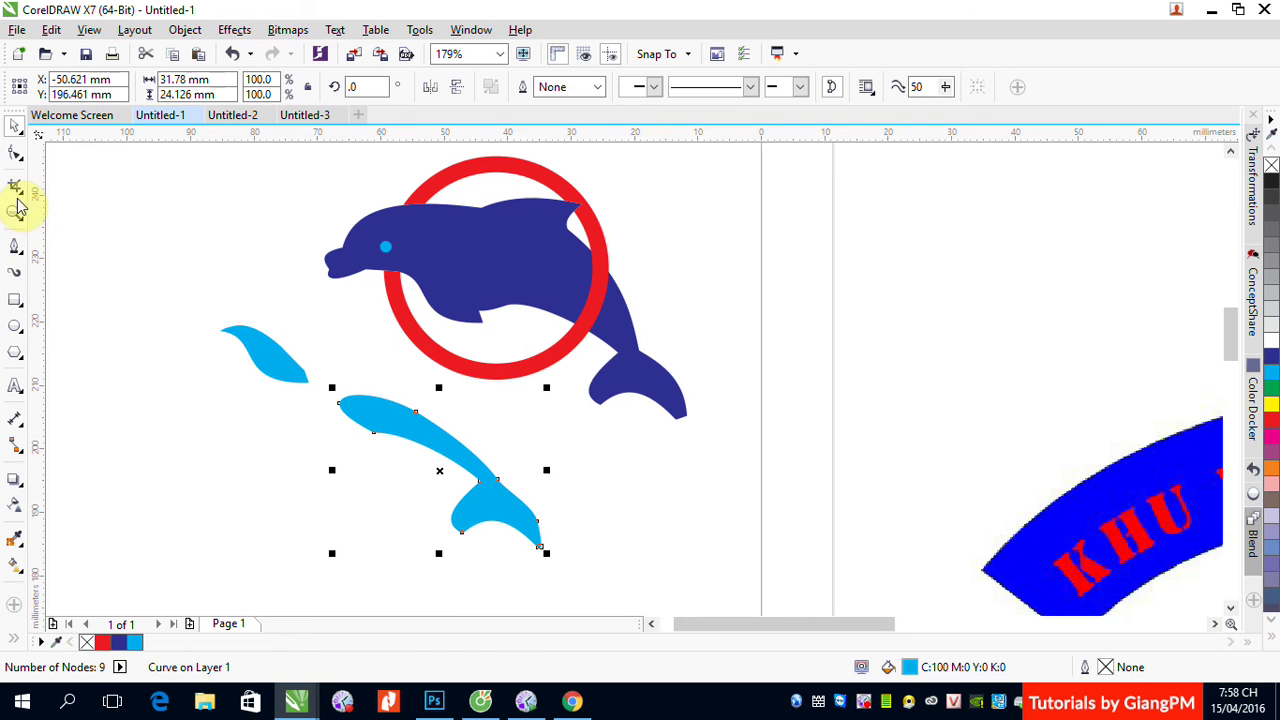
click(15, 245)
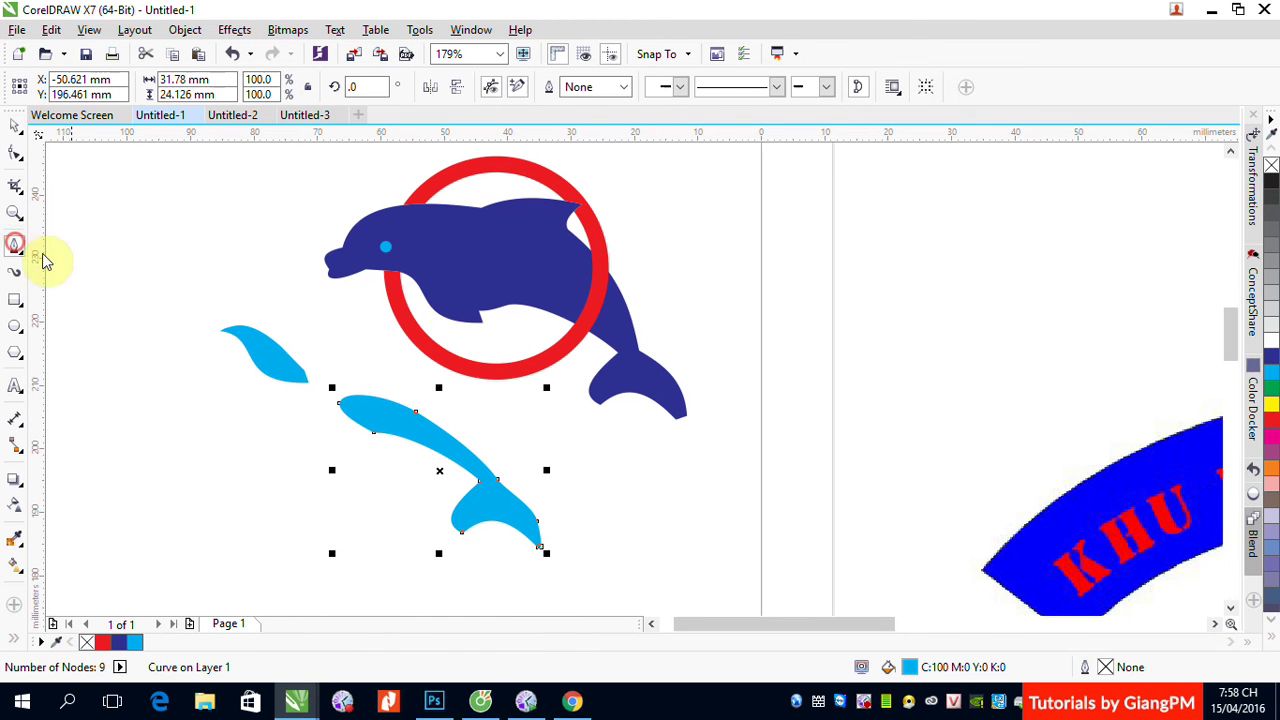
click(380, 284)
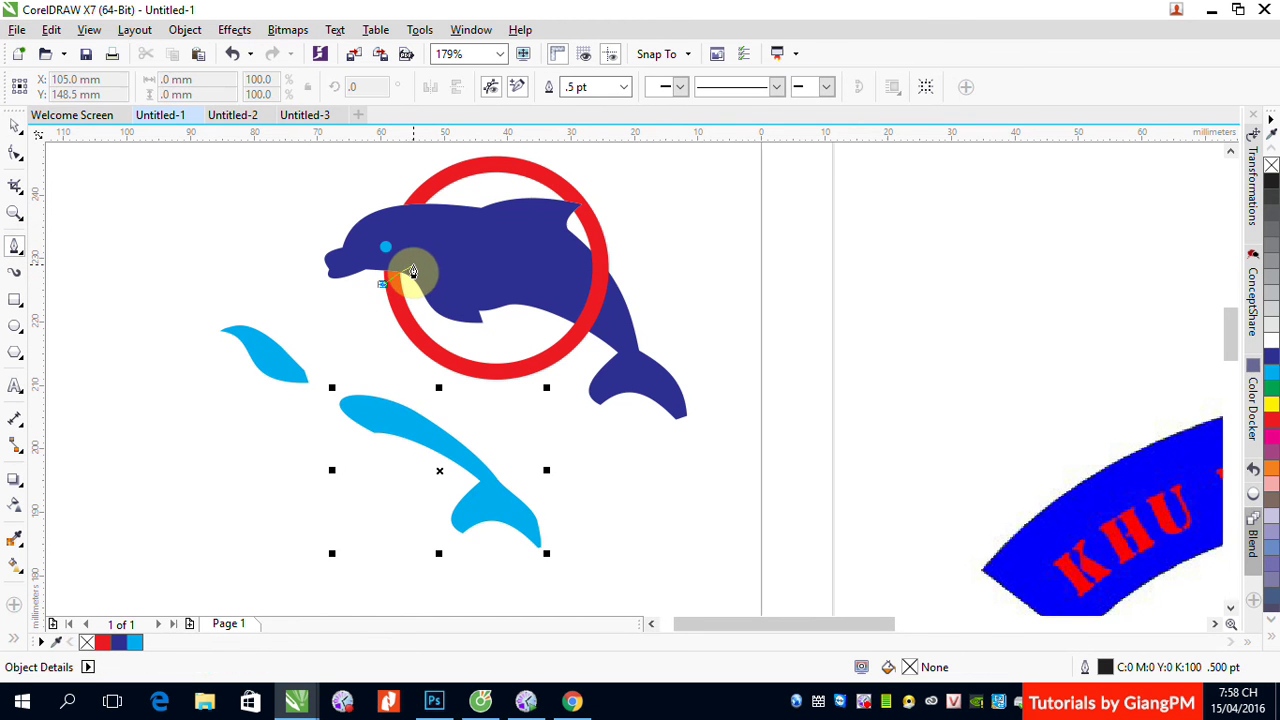
click(15, 125)
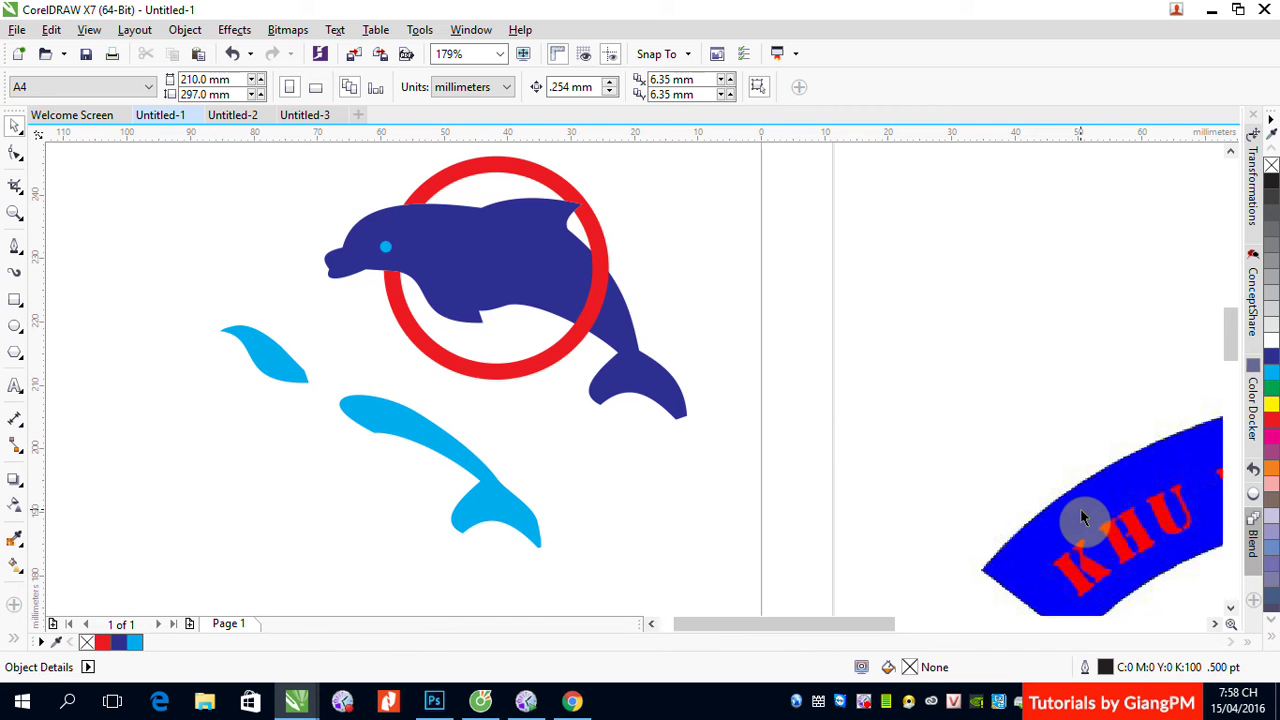
Undo the shape moves and earlier edits until the traced dolphin is back over the original logo on the page.
scroll(1080, 508, down, 3)
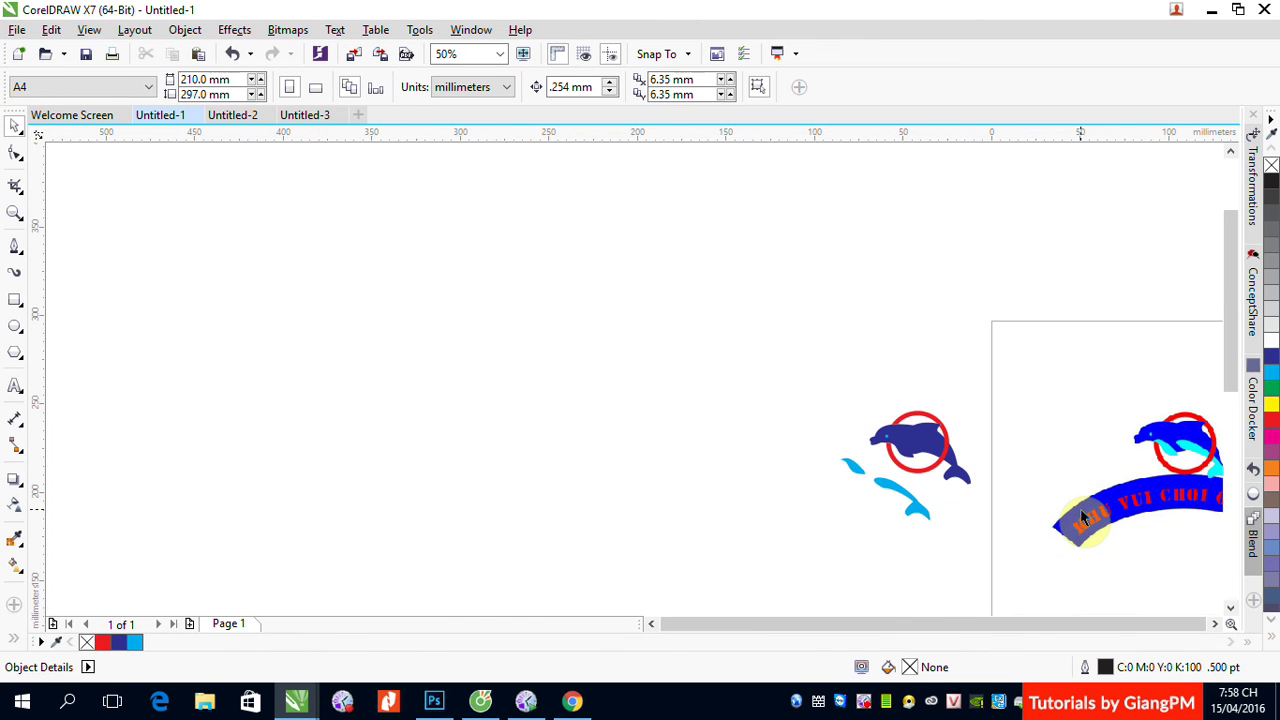
key(ctrl+z)
key(ctrl+z)
key(ctrl+z)
key(ctrl+z)
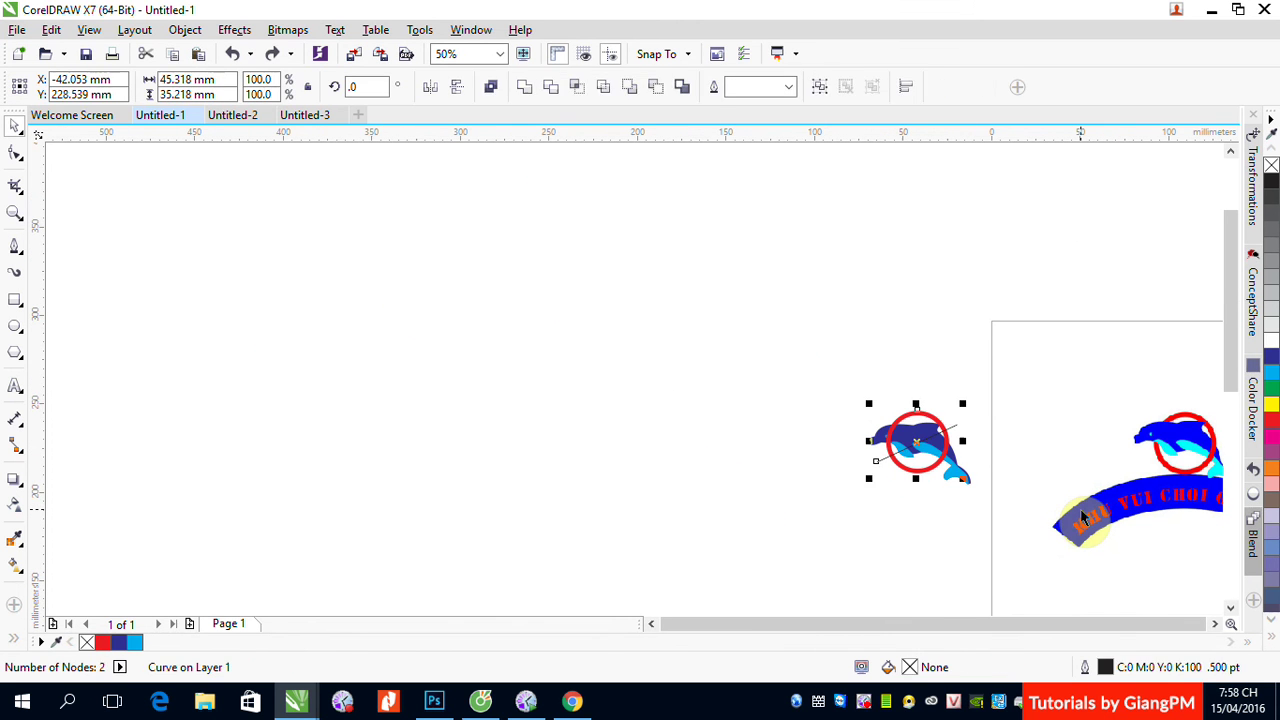
key(ctrl+z)
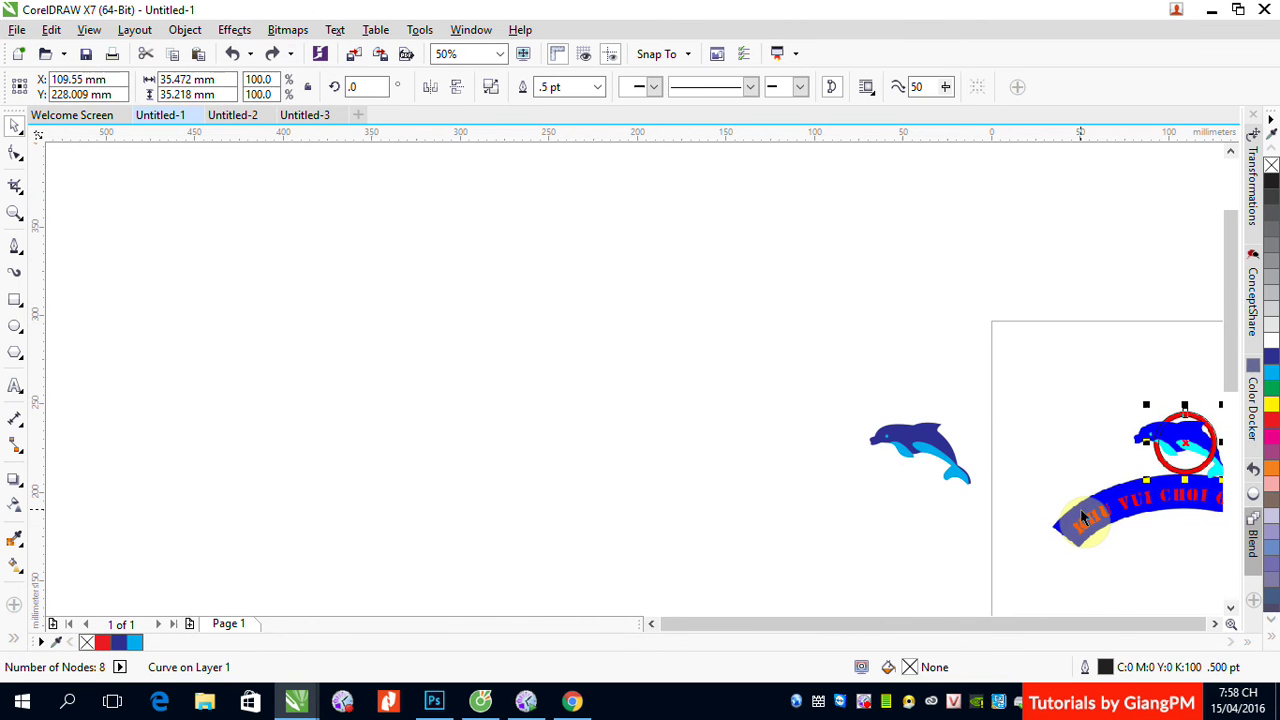
key(ctrl+z)
key(ctrl+z)
key(ctrl+z)
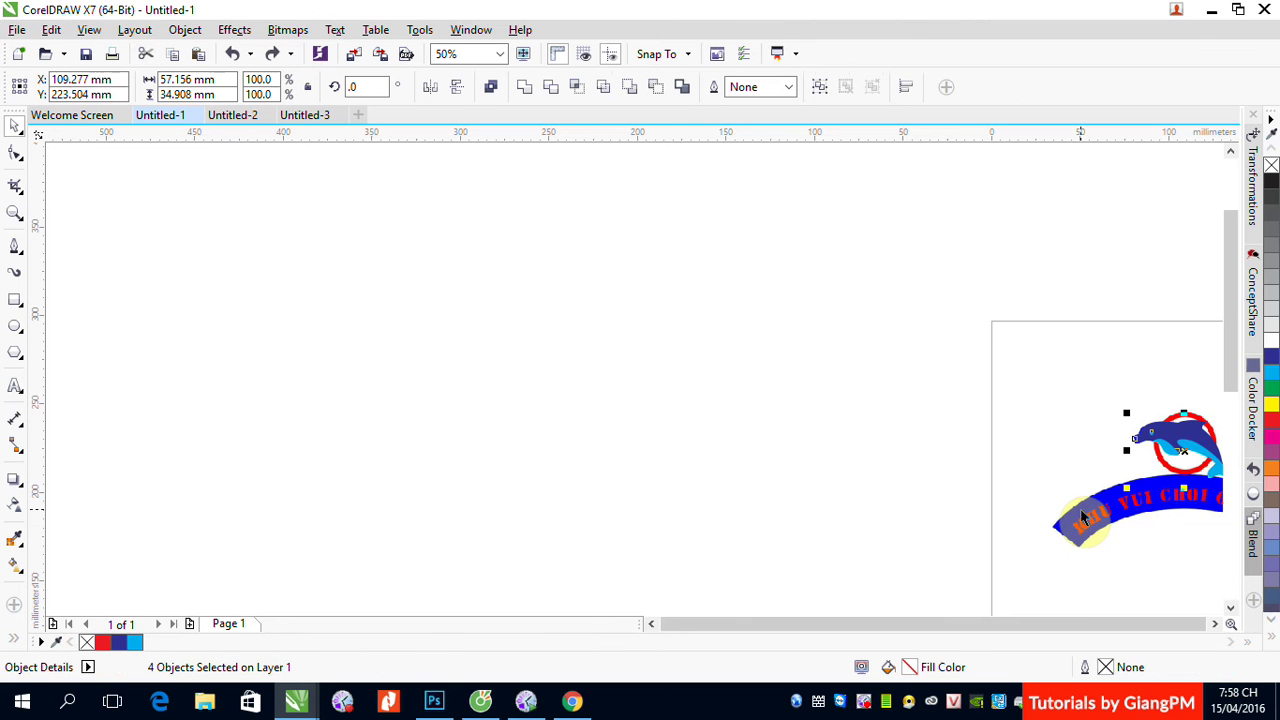
click(1215, 624)
click(1215, 624)
key(z)
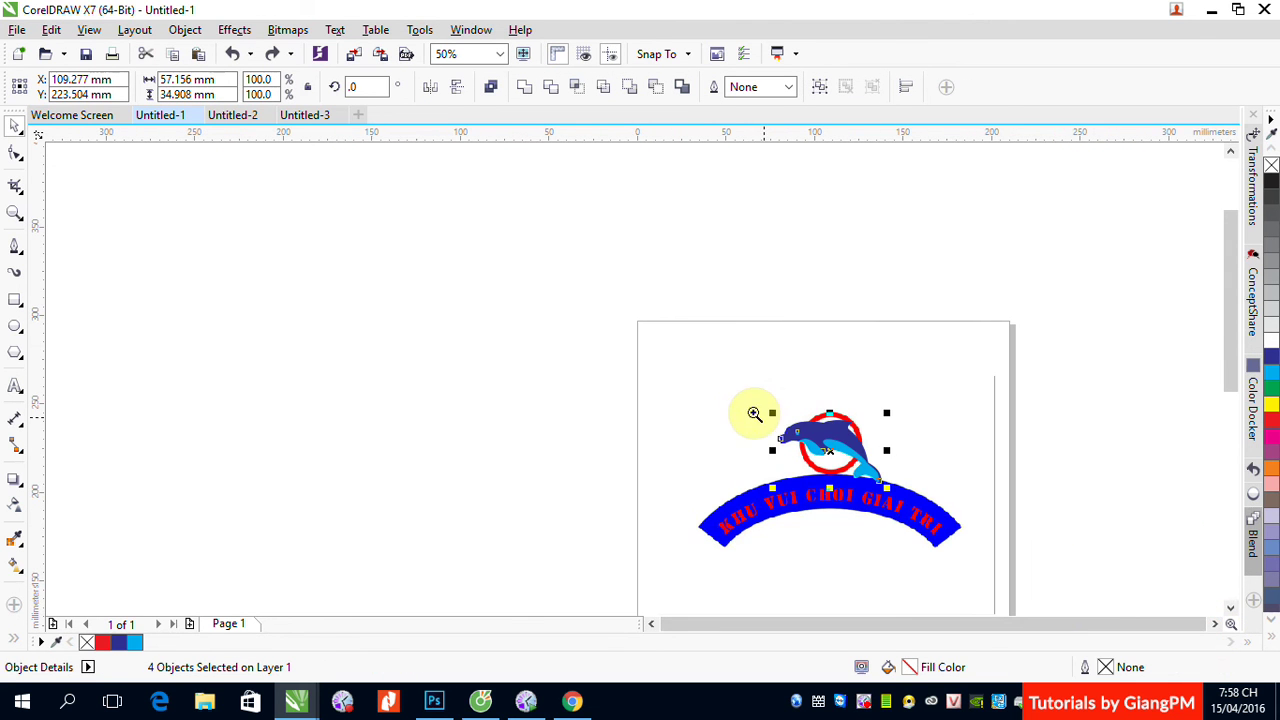
drag(751, 391, 912, 498)
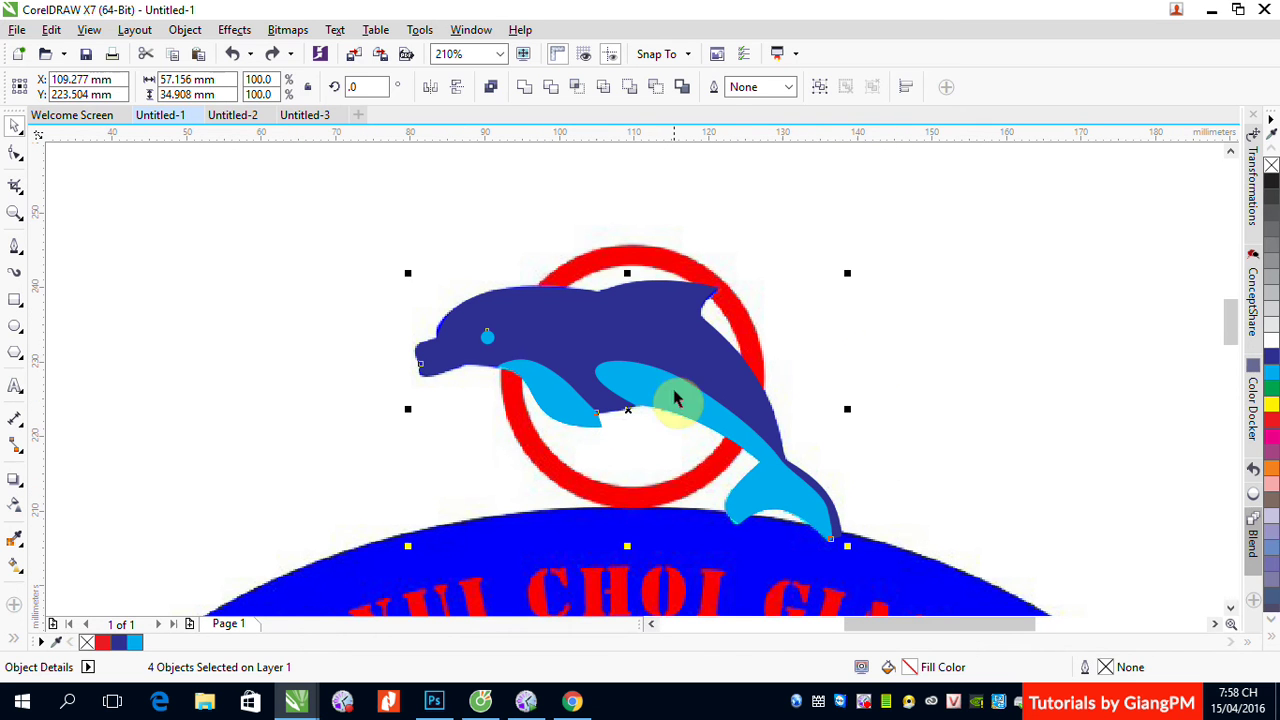
Undo the outline removal, light-blue fills and shape trimming until the closed fin and belly outlines are back around the dark-blue dolphin.
click(868, 356)
key(ctrl+z)
key(ctrl+z)
key(ctrl+z)
key(ctrl+z)
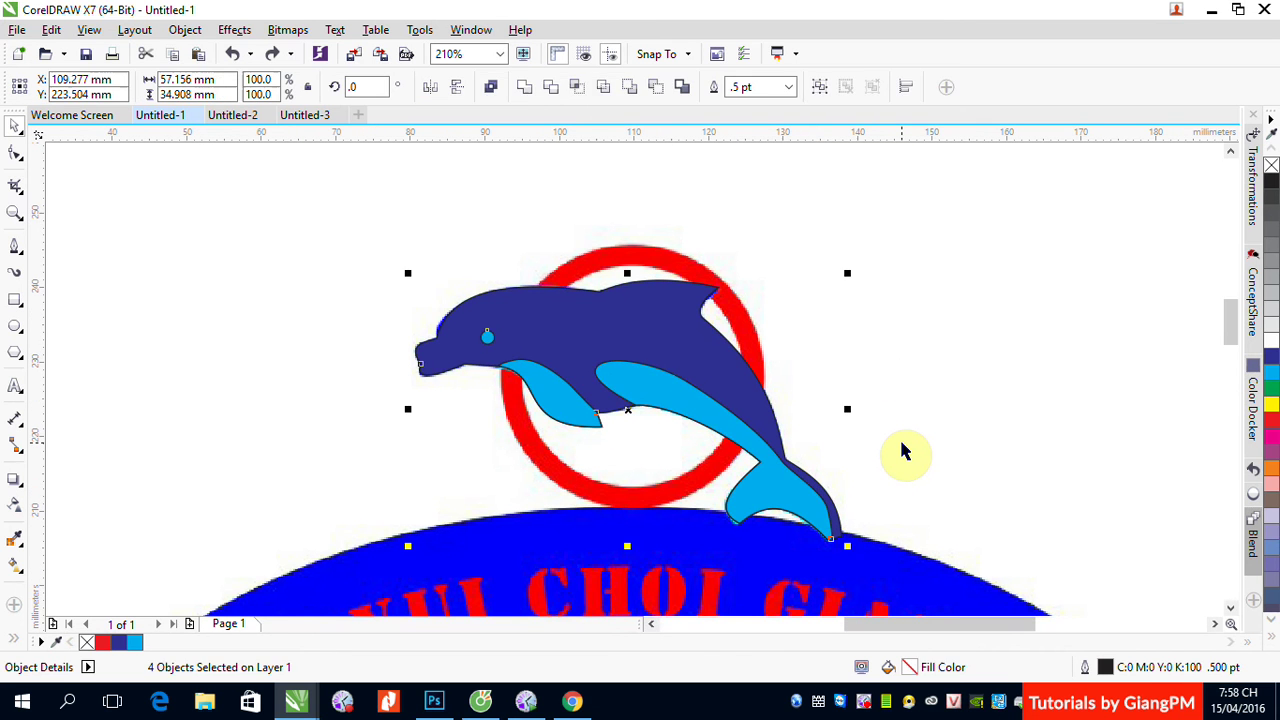
key(ctrl+z)
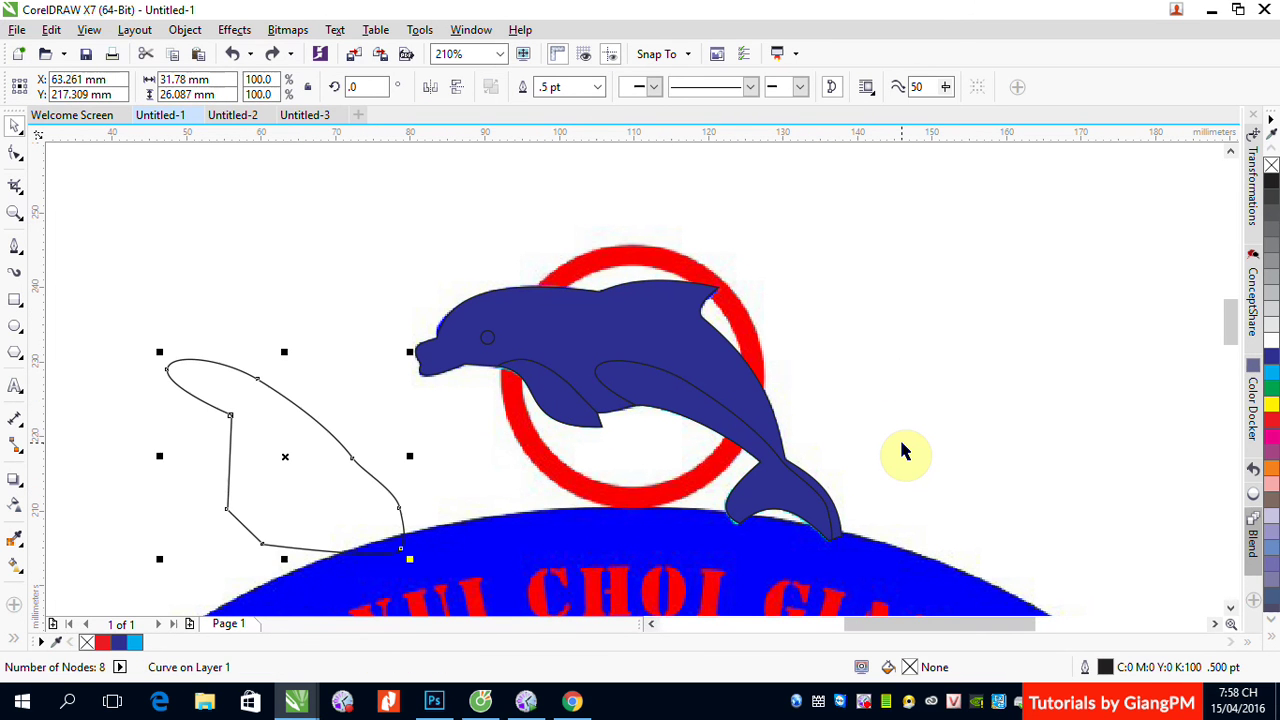
key(ctrl+z)
key(ctrl+z)
key(ctrl+z)
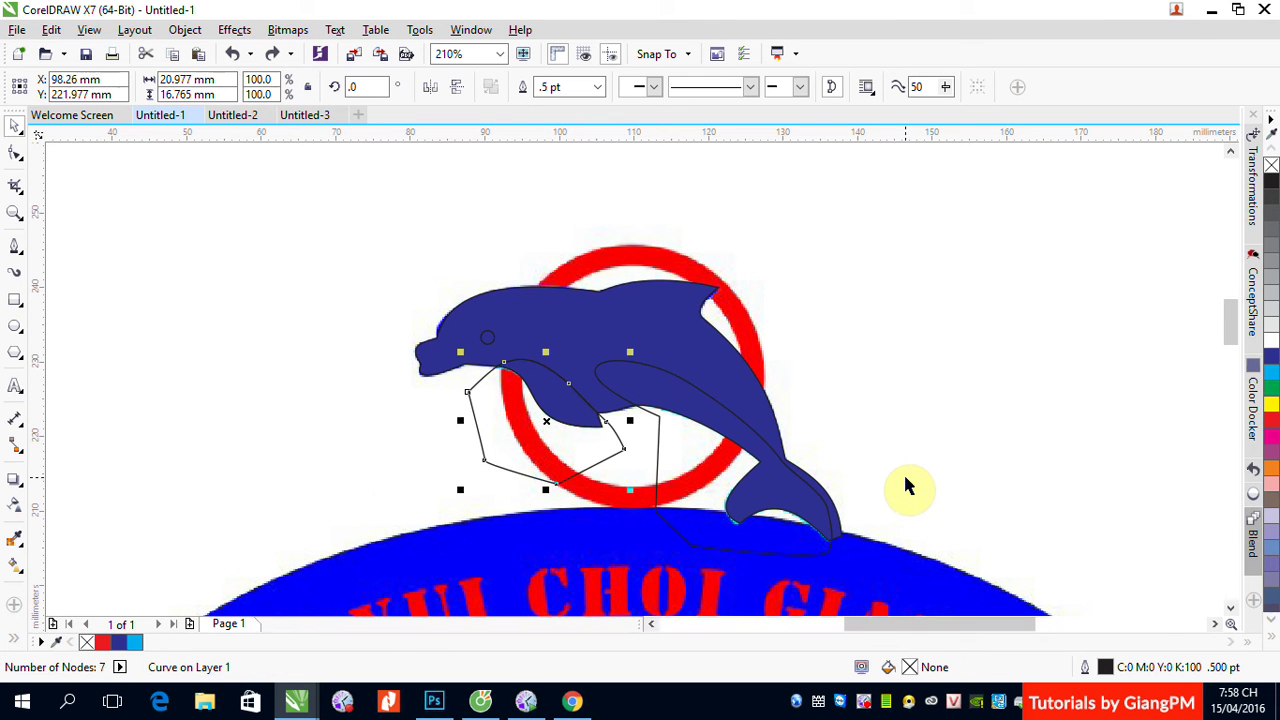
Try moving the fin outline off the dolphin, and undo back to the unfilled traced curves over the original logo.
click(330, 487)
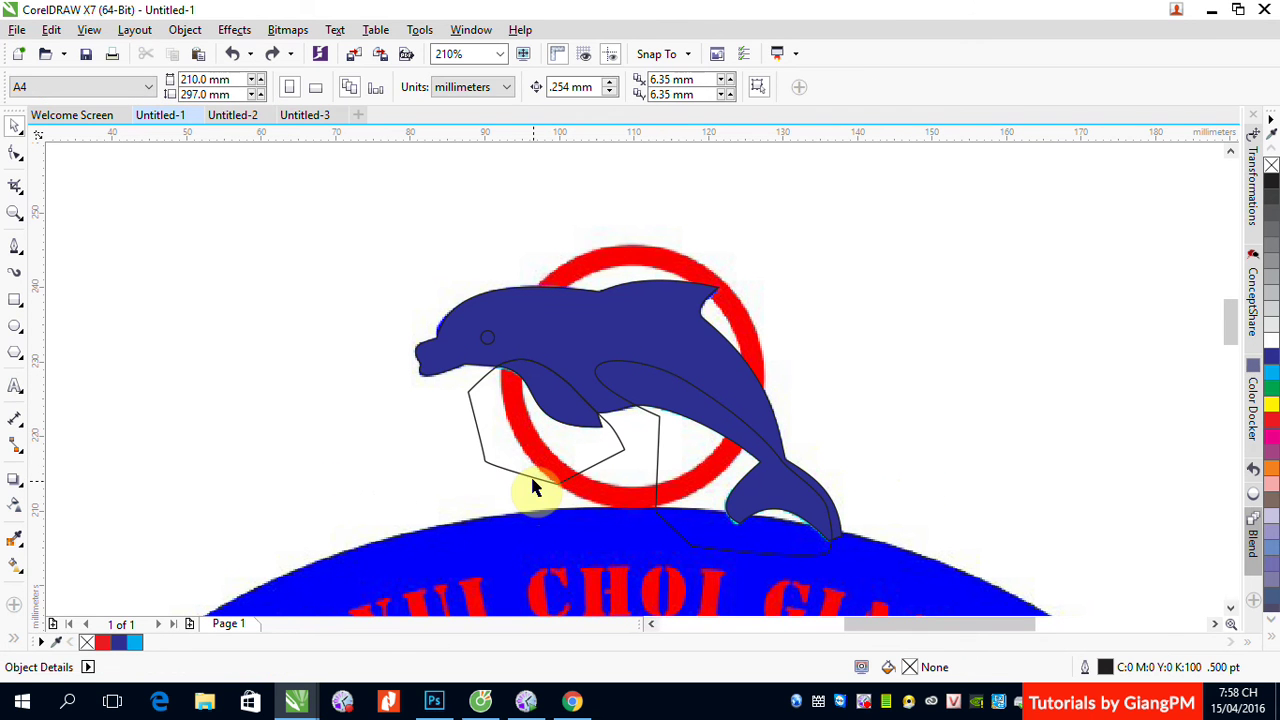
drag(527, 483, 391, 489)
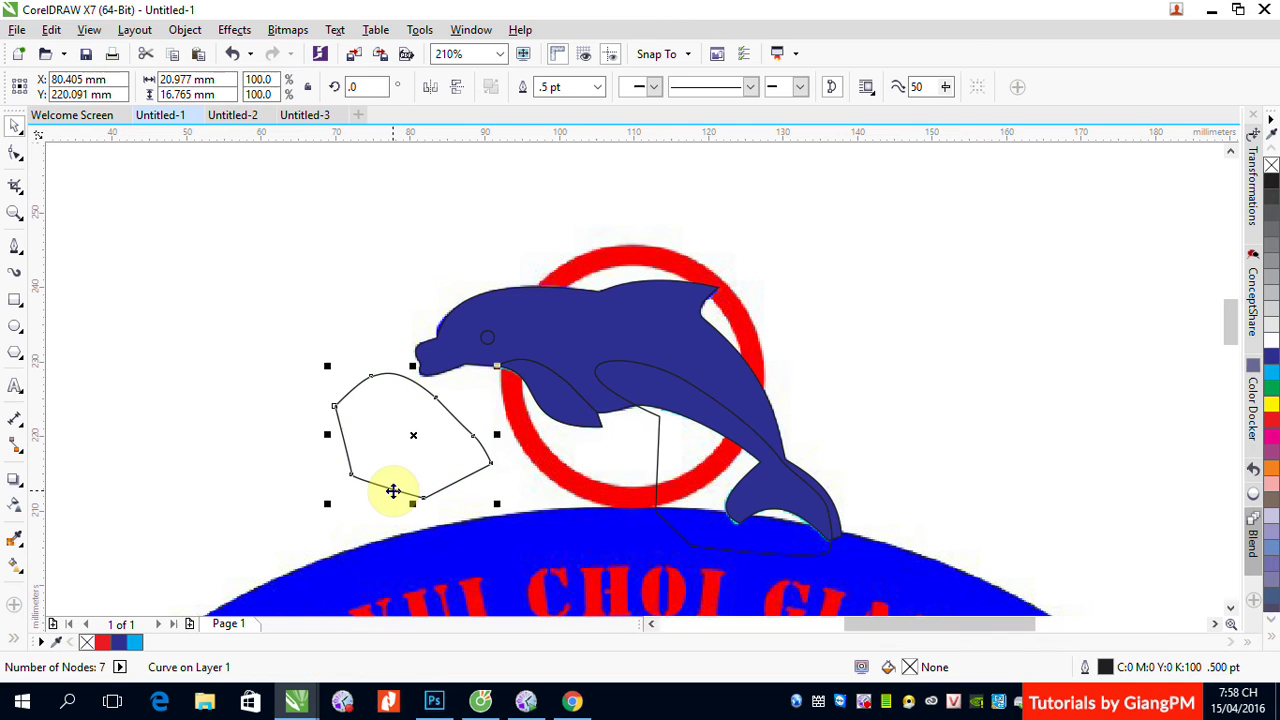
key(ctrl+z)
key(ctrl+z)
key(ctrl+z)
key(ctrl+z)
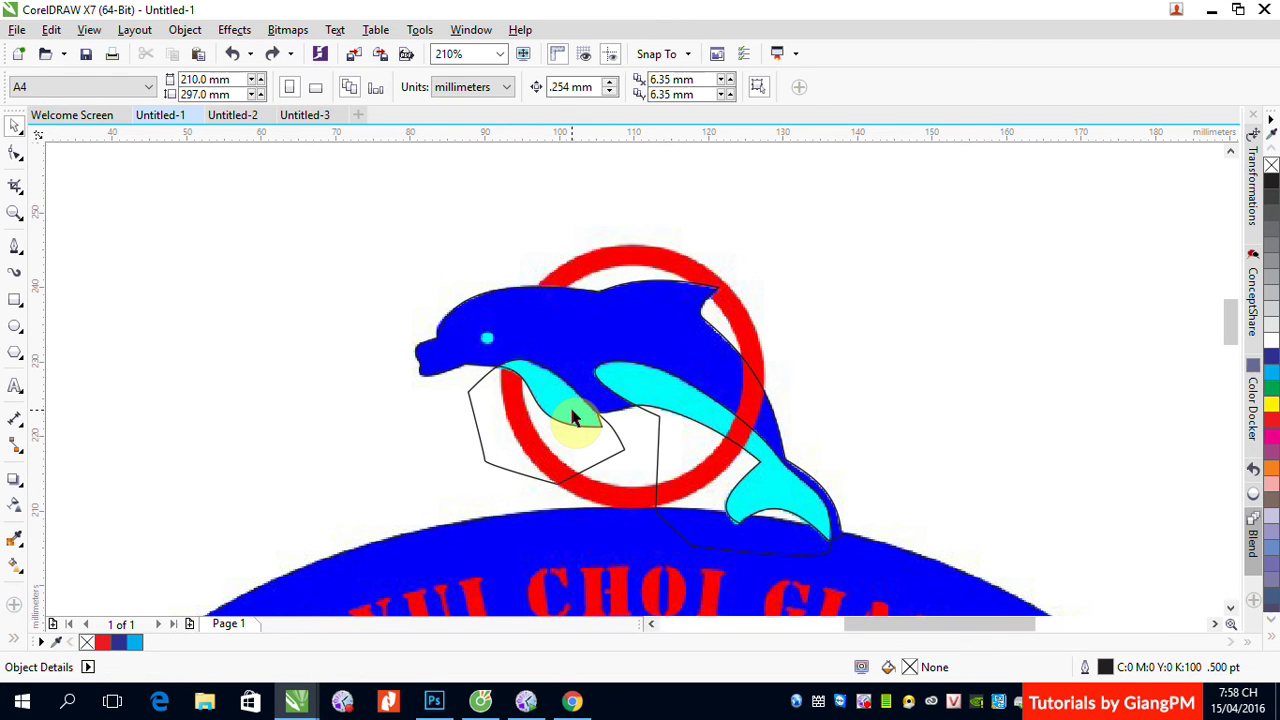
Break the fin outline open at its leftmost node and pull the upper loose end away from the lower one.
key(Tab)
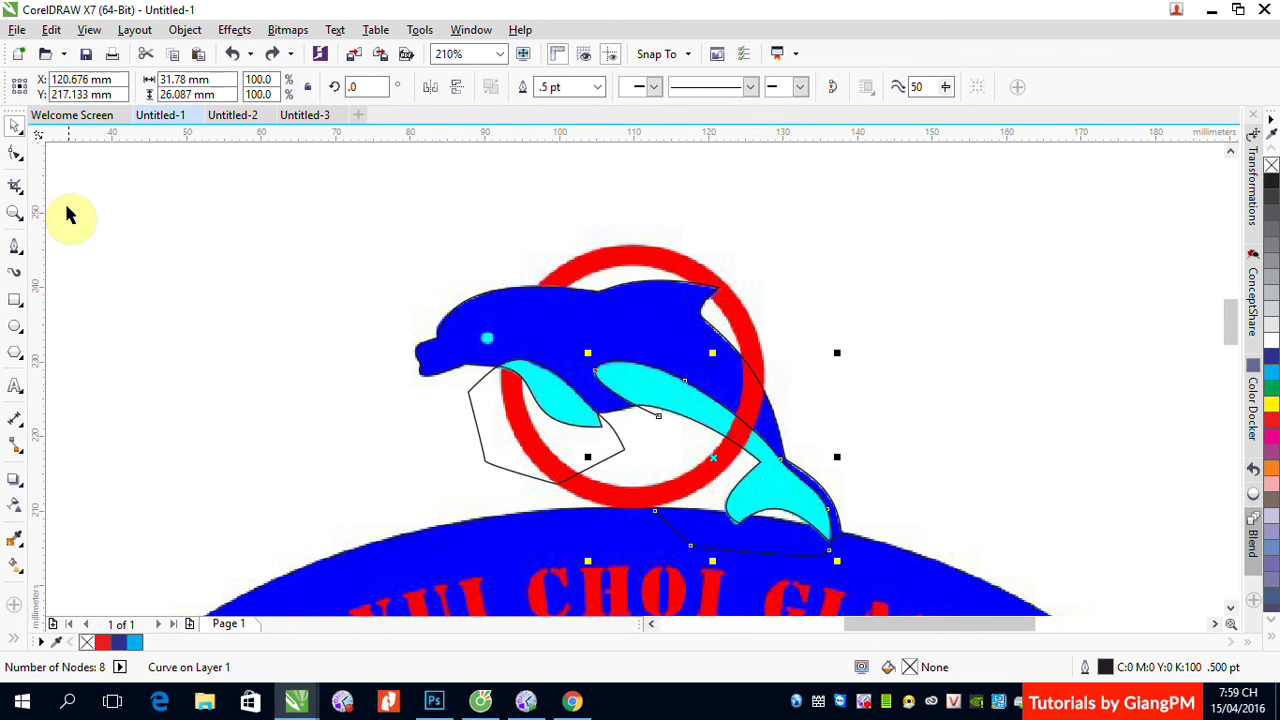
click(16, 154)
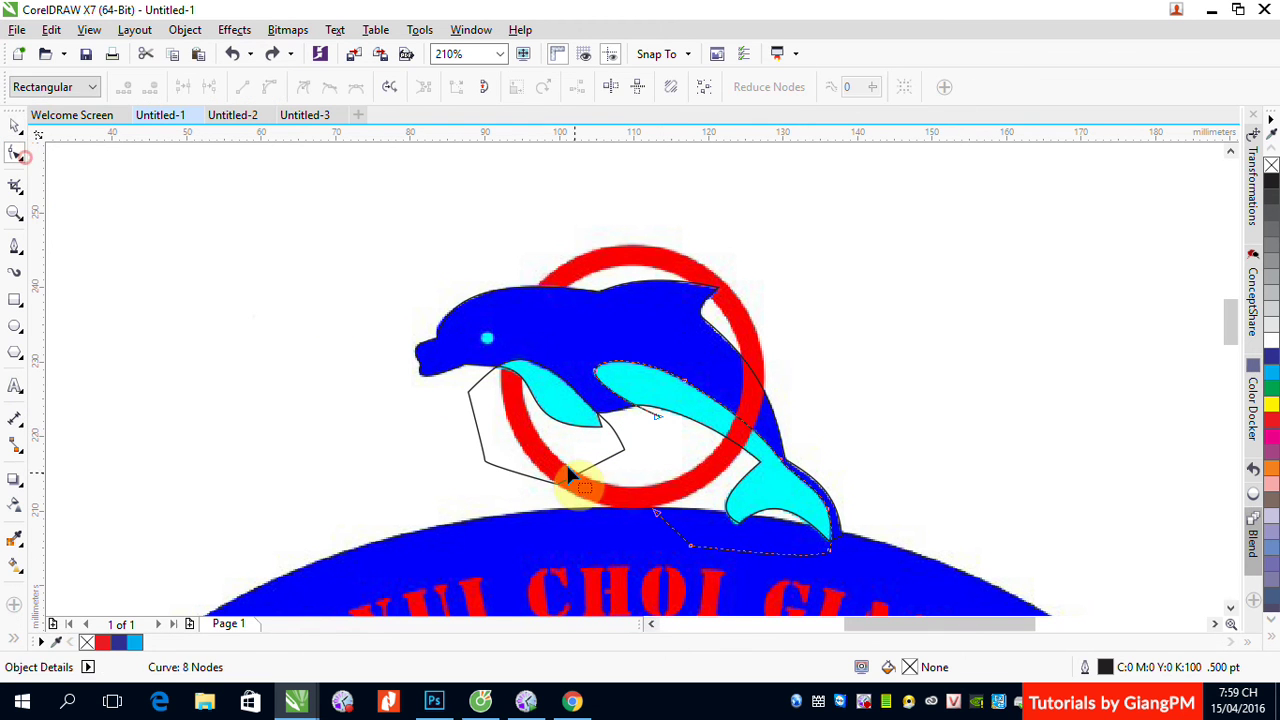
click(467, 389)
click(467, 390)
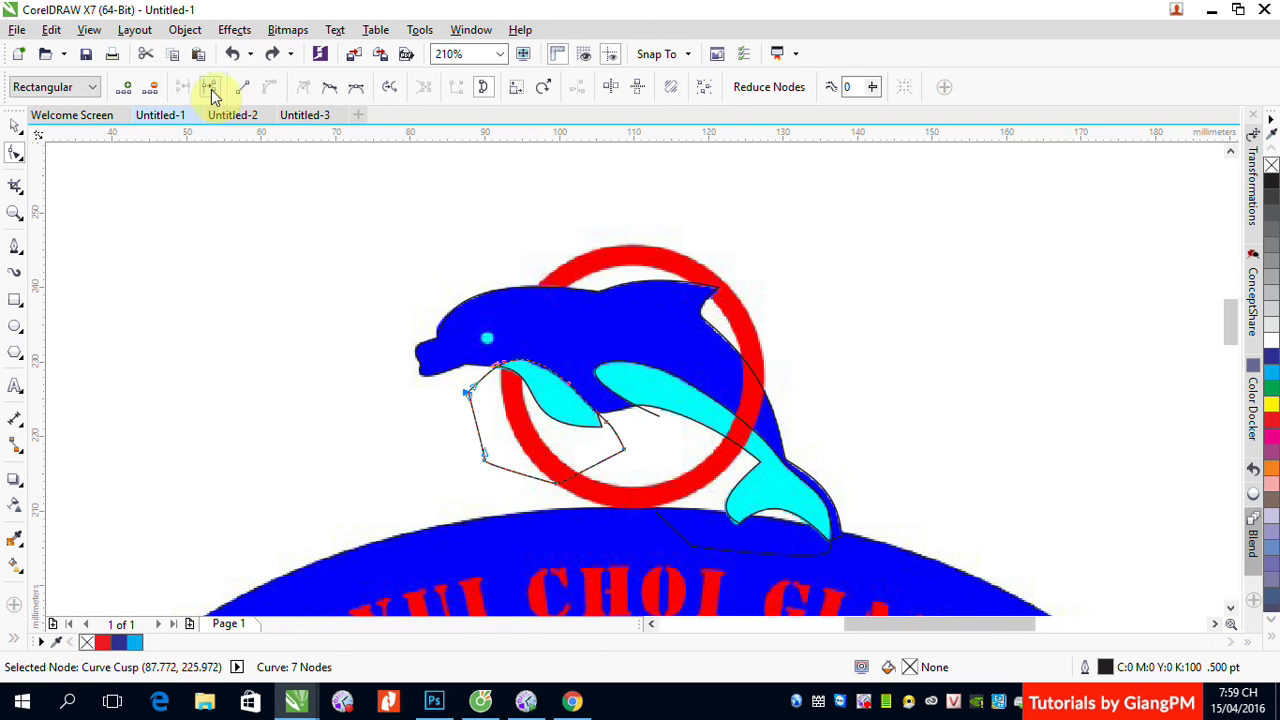
click(211, 90)
click(485, 462)
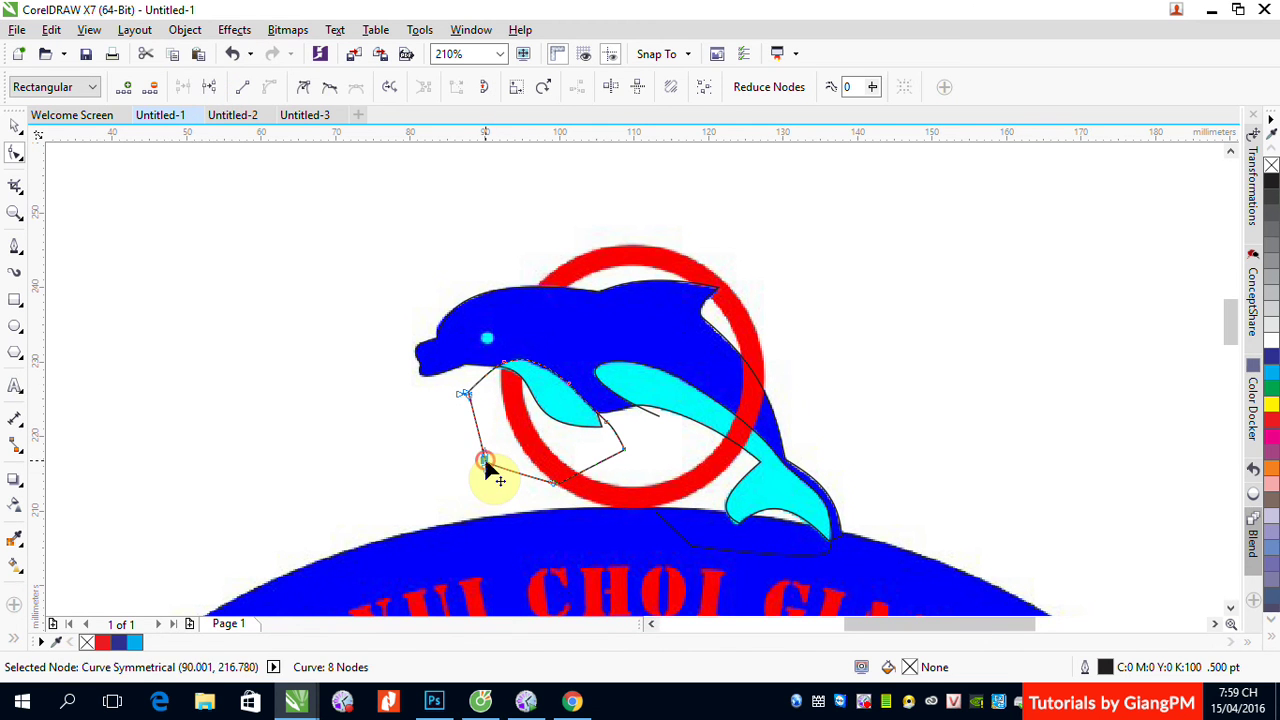
drag(463, 393, 500, 478)
double_click(495, 481)
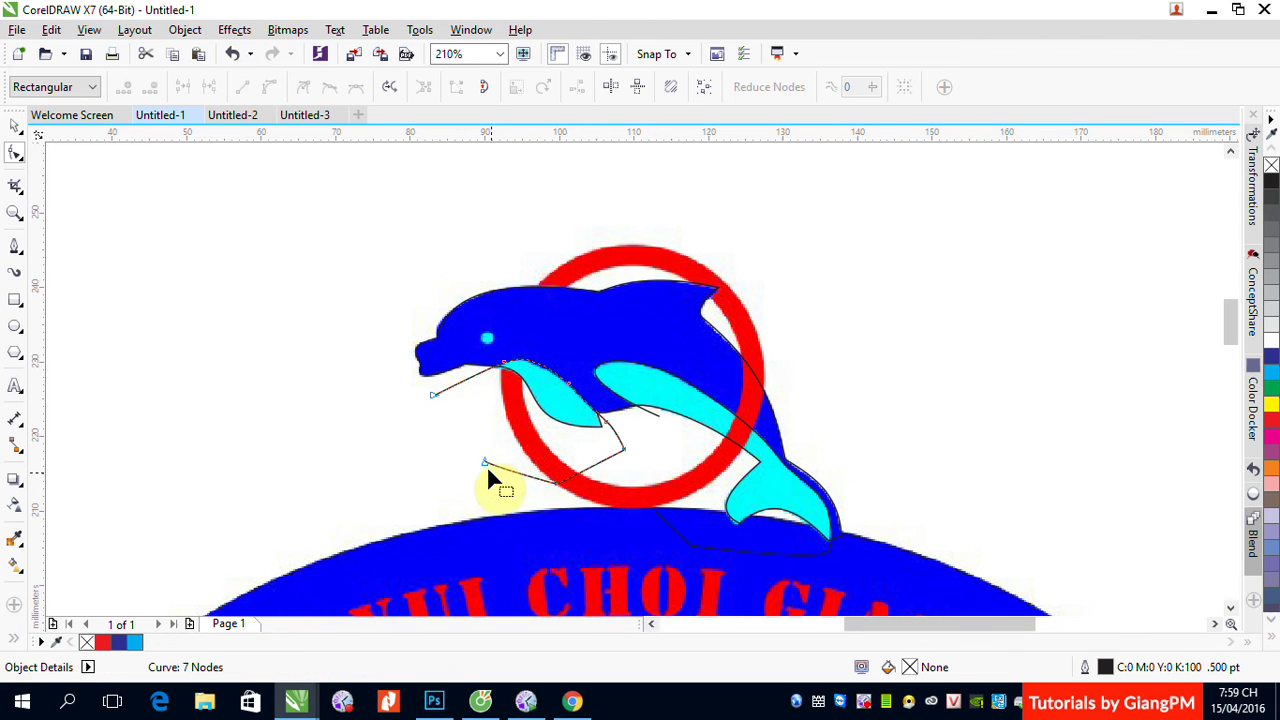
Delete the surplus lower nodes of the fin and belly curves, leaving both as open lines along the traced edges.
double_click(486, 462)
double_click(560, 484)
double_click(677, 541)
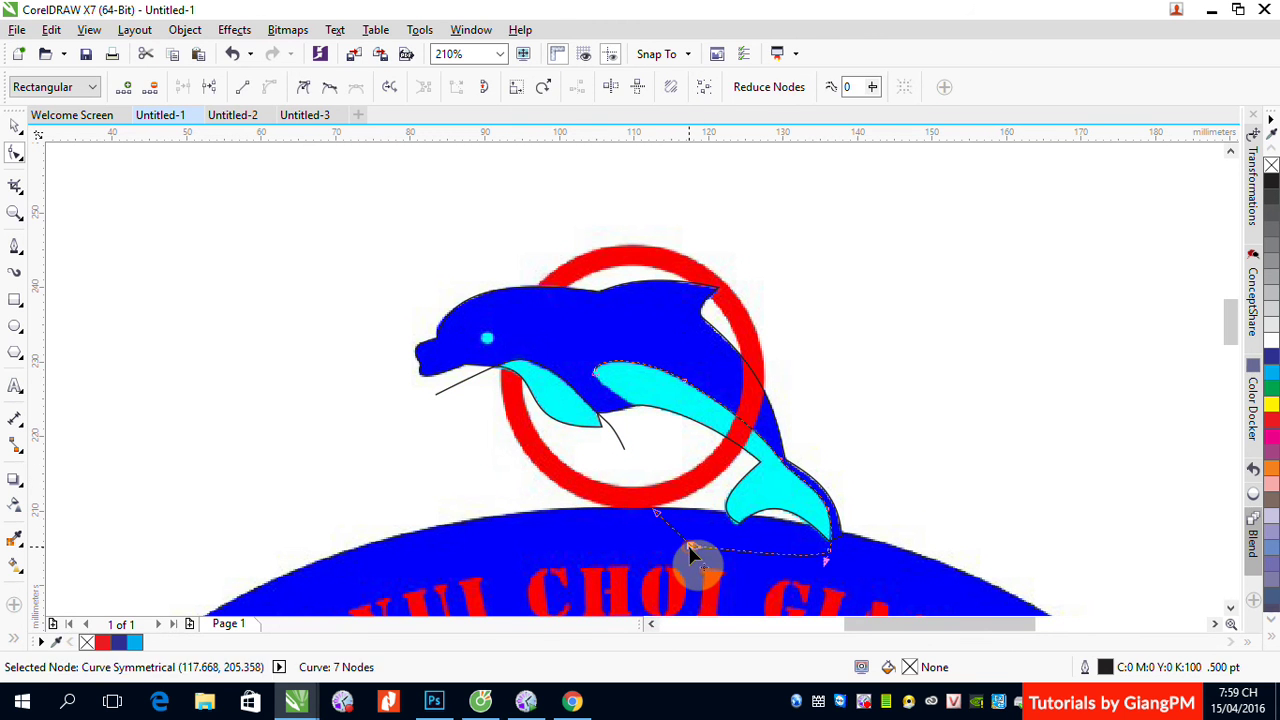
double_click(688, 552)
double_click(656, 514)
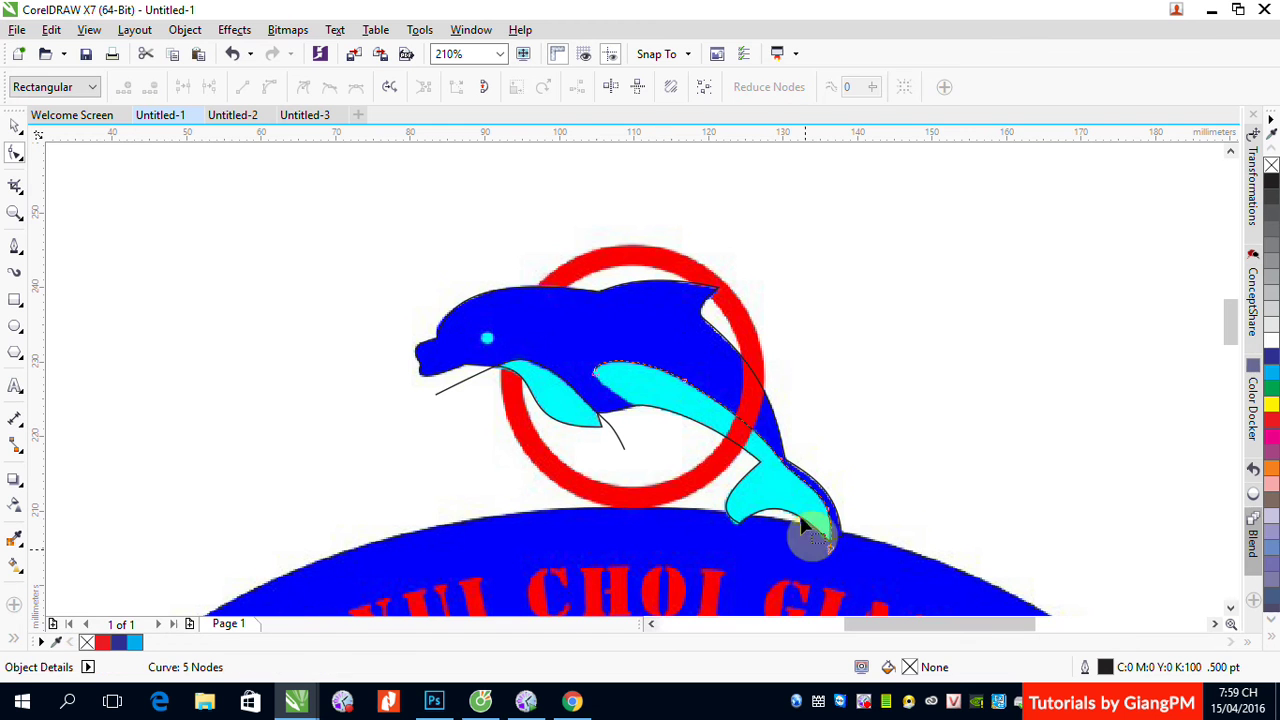
Extend the belly curve with the Pen tool from its left end to just past the dolphin's lower edge, and deselect it.
click(14, 245)
click(593, 380)
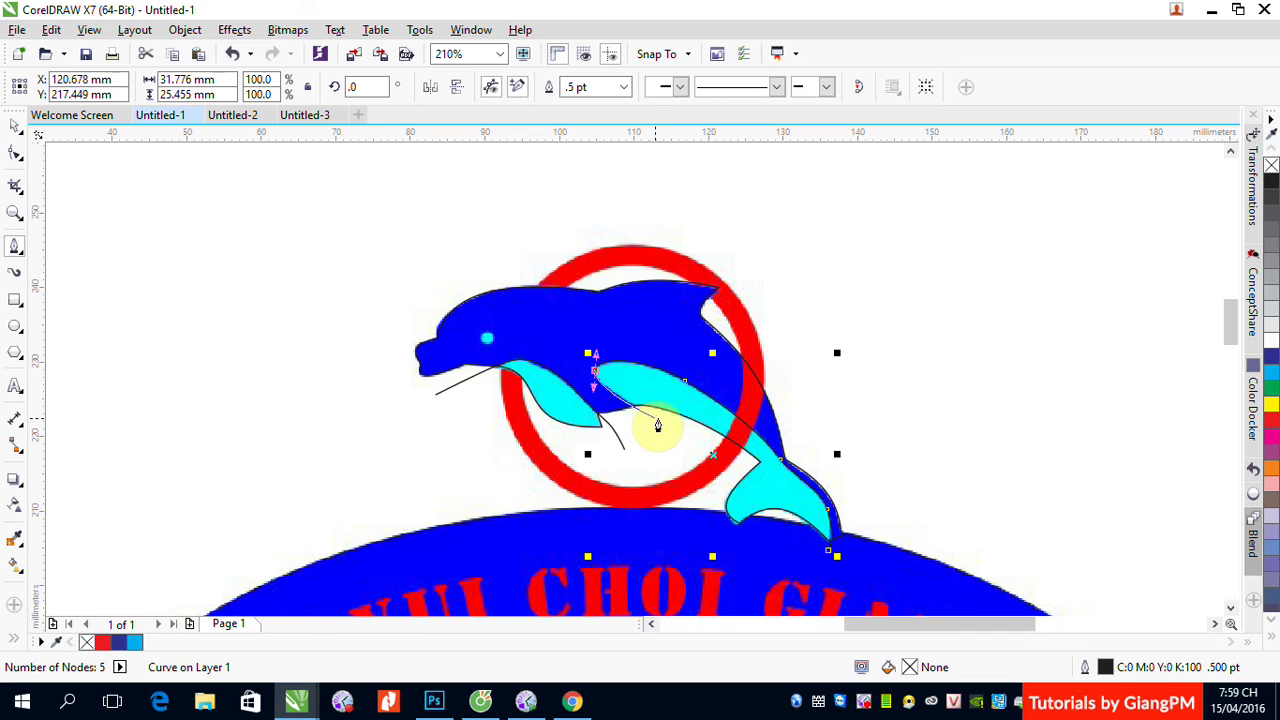
click(661, 424)
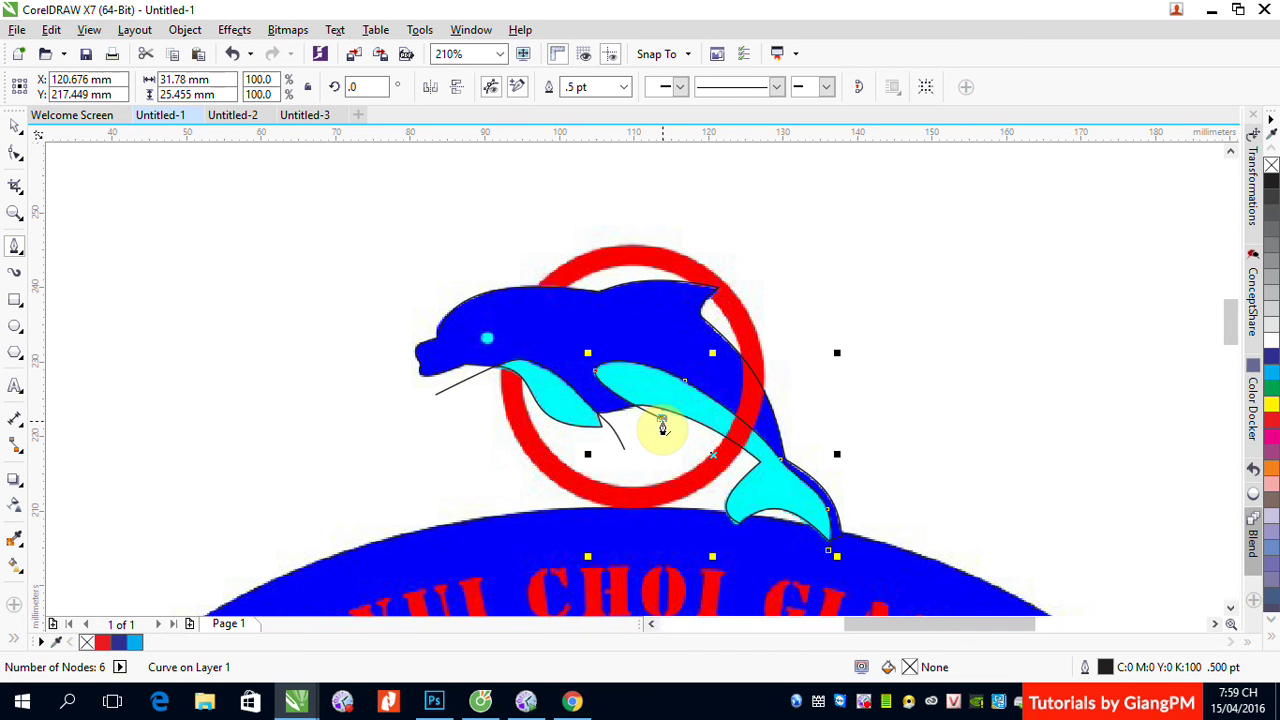
click(14, 126)
click(179, 261)
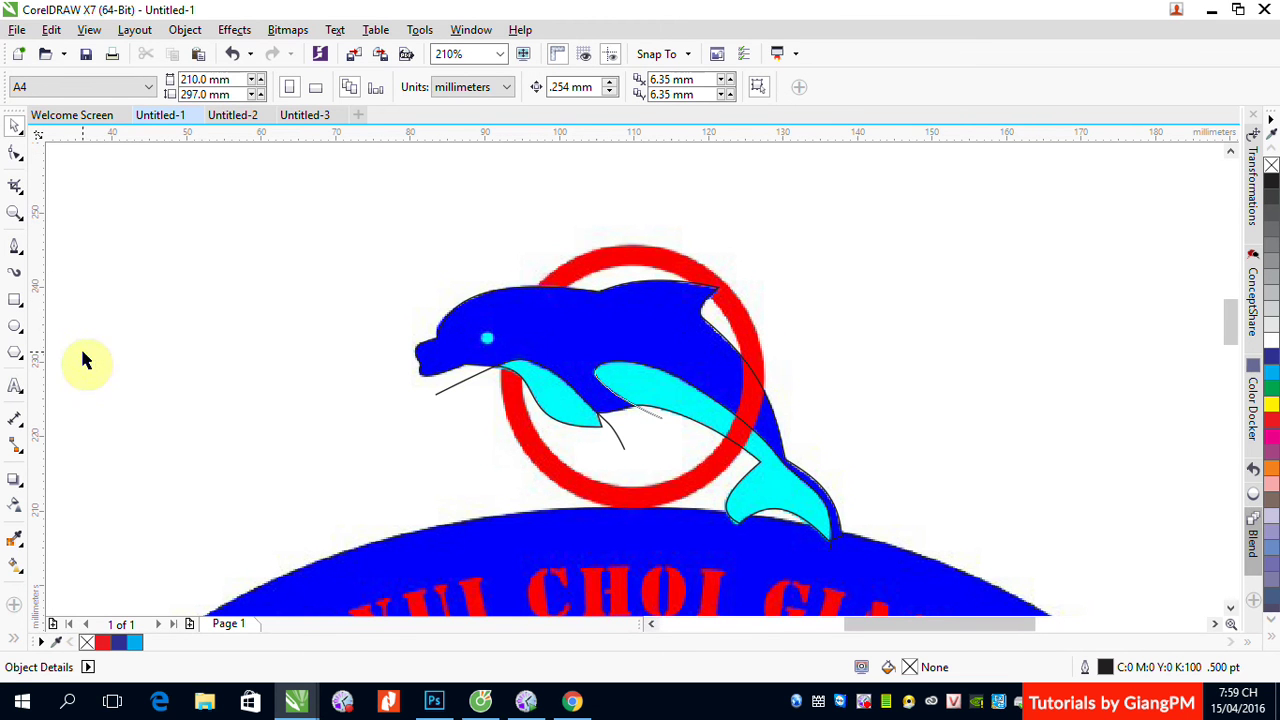
Draw a circle about 35.5 mm wide on the red ring's outer edge and a concentric copy about 29.9 mm wide on its inner edge.
click(15, 328)
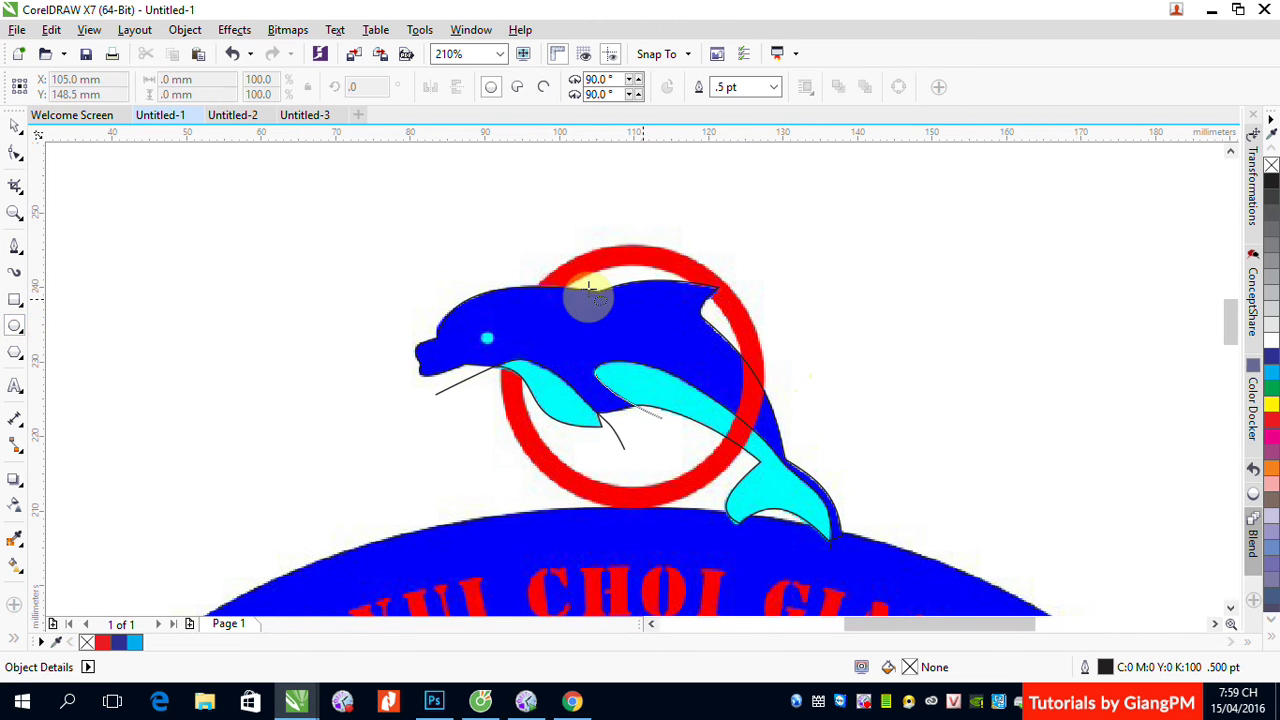
drag(529, 266, 763, 508)
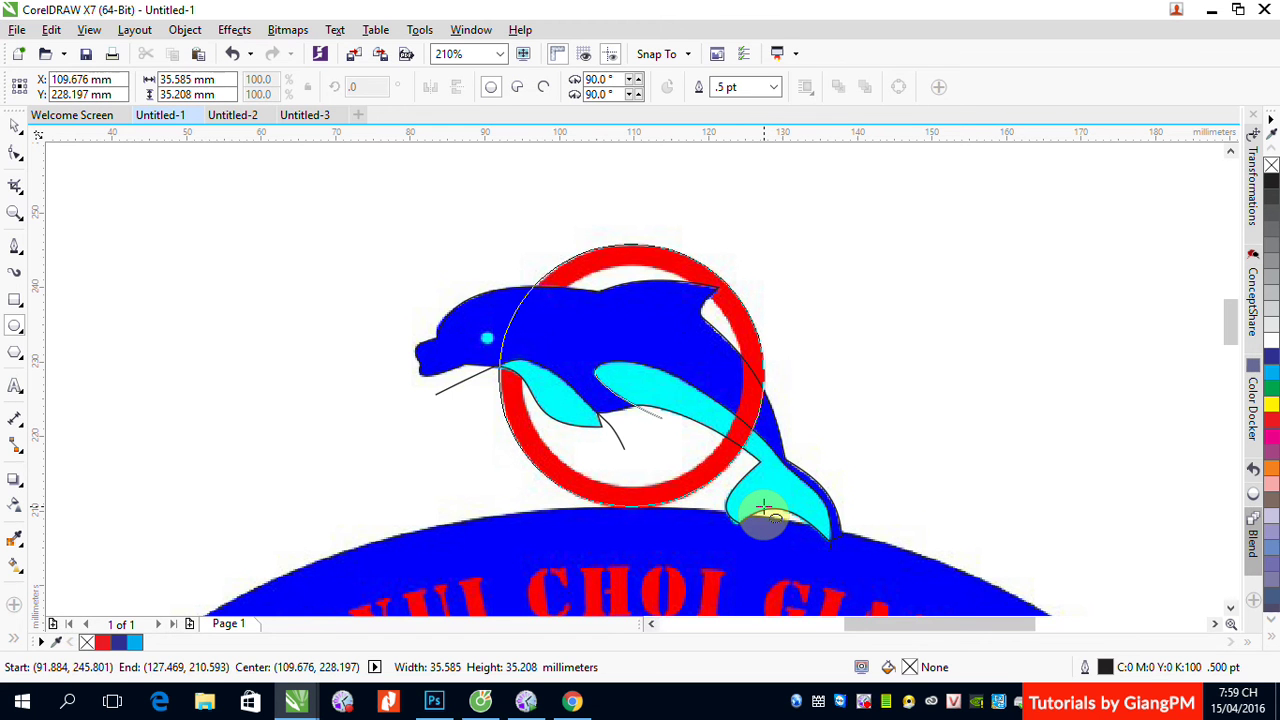
drag(763, 508, 763, 509)
click(15, 125)
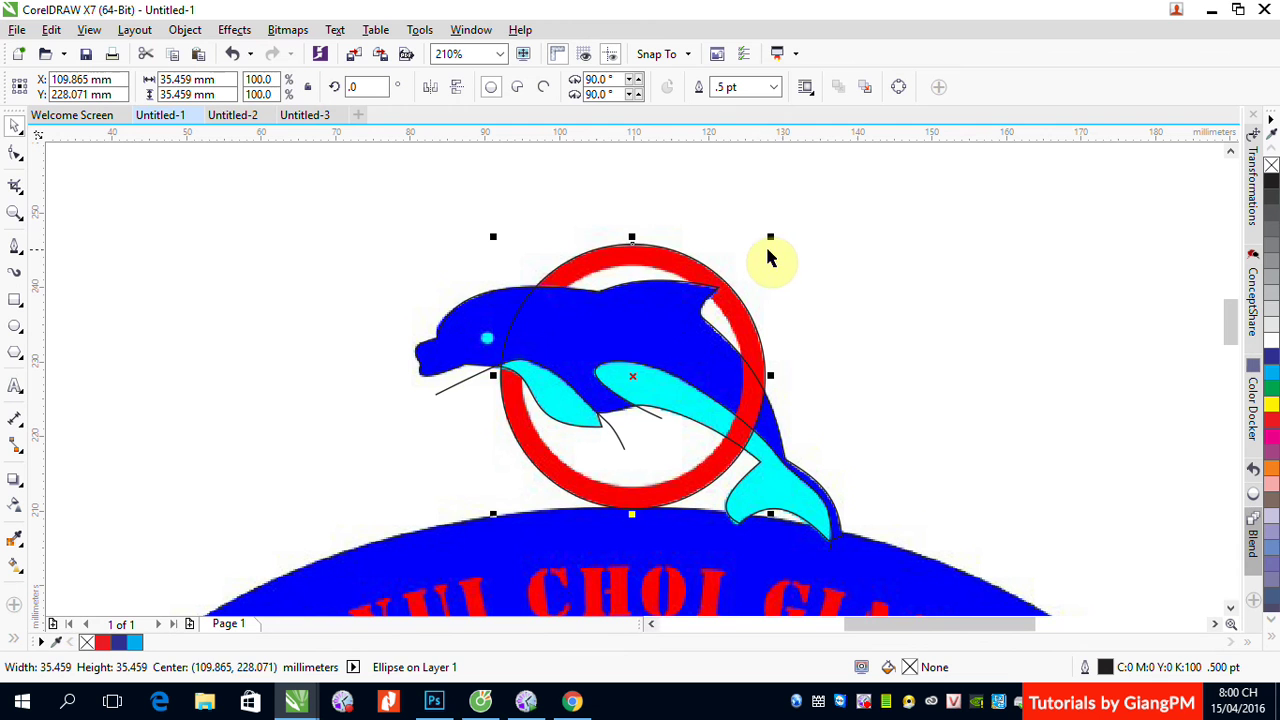
drag(771, 237, 754, 260)
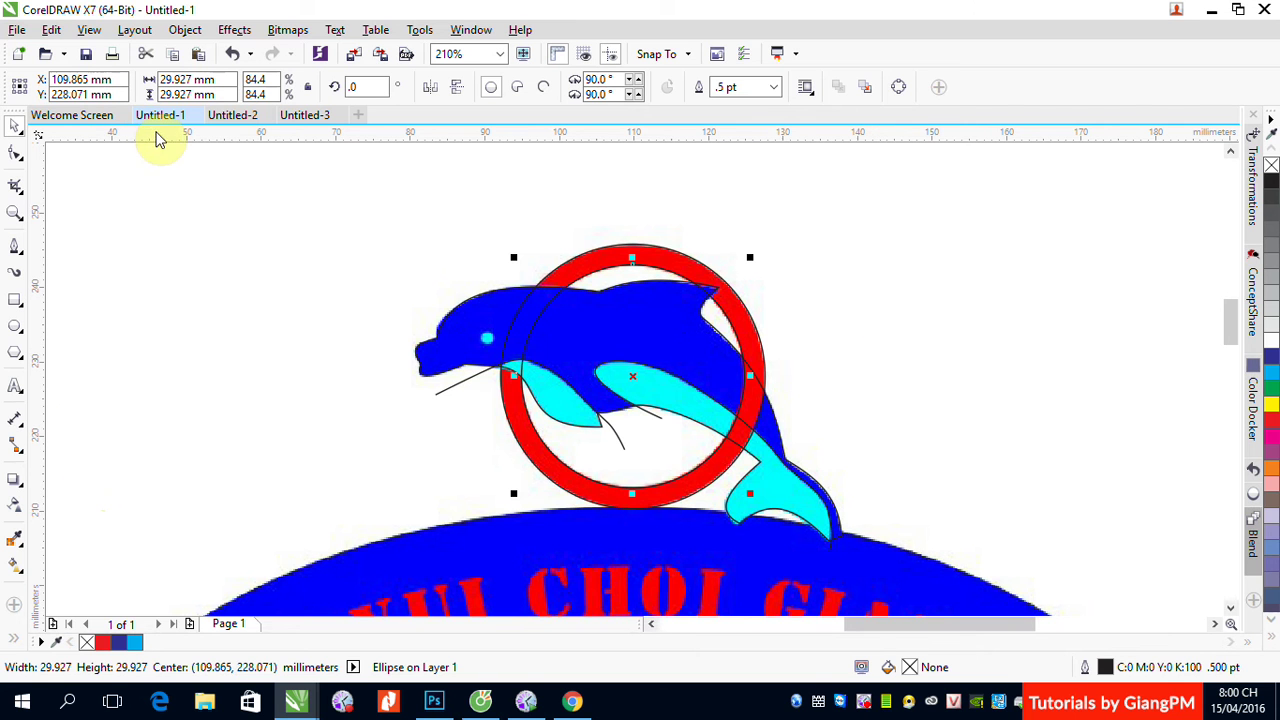
Sample the original dolphin's blue (#0603F4) for Smart Fill and fill the head, the ring-crossing band, the body and the tail's back edge.
click(10, 640)
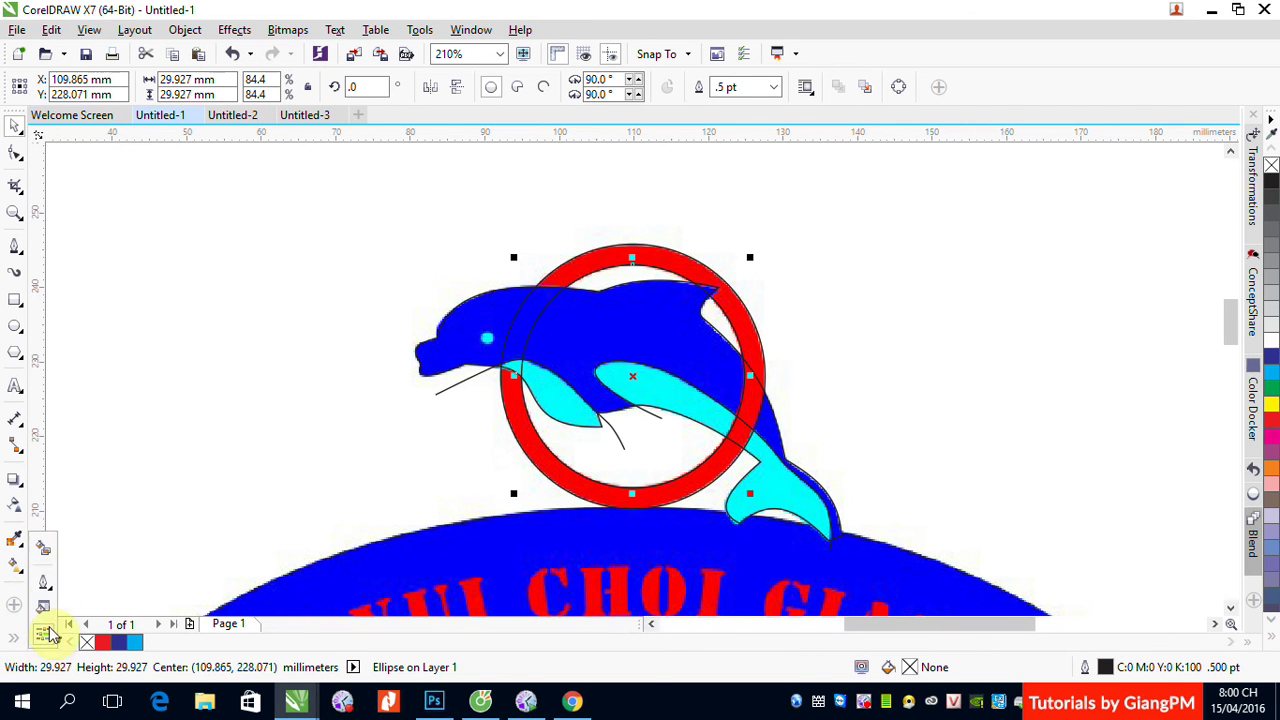
click(44, 549)
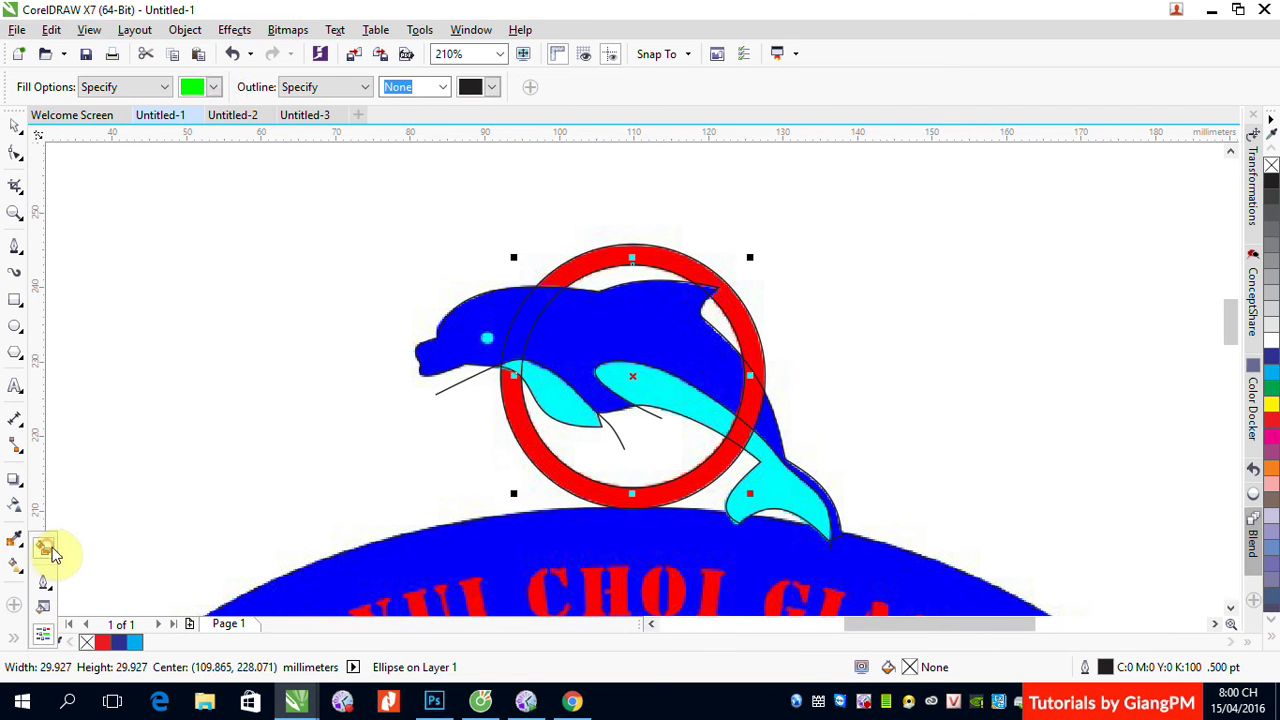
click(213, 87)
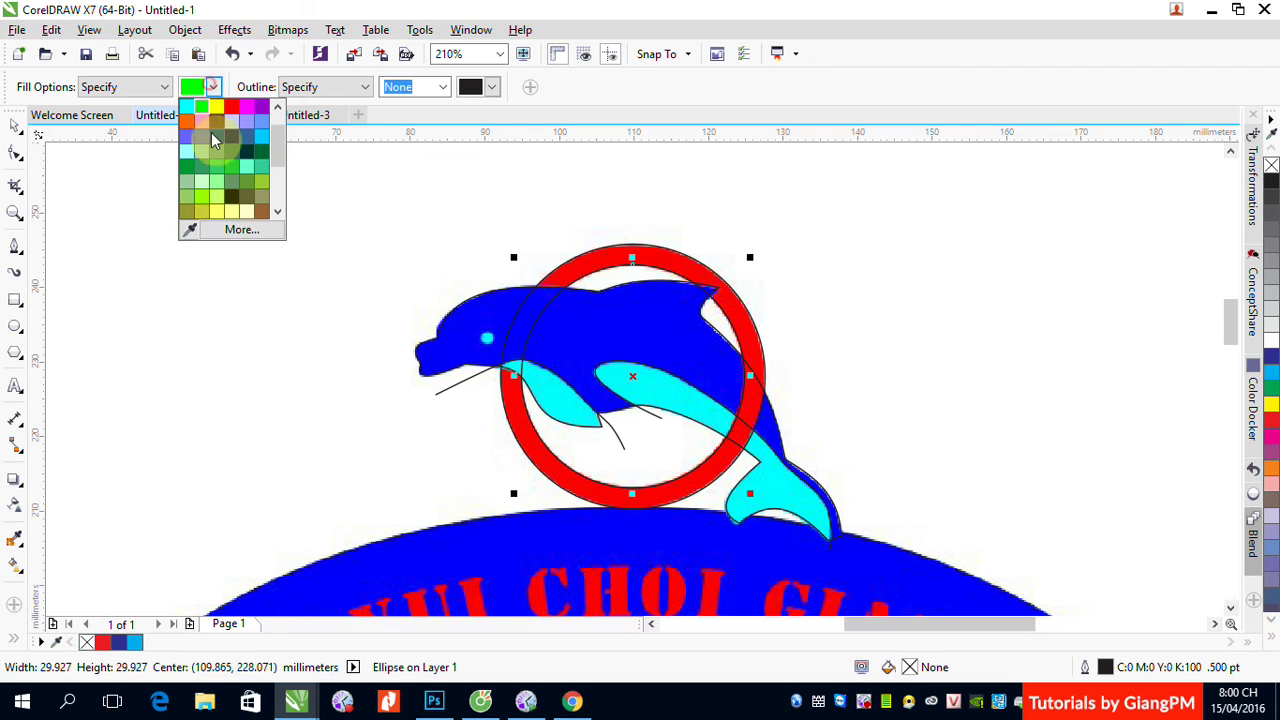
click(189, 229)
click(493, 335)
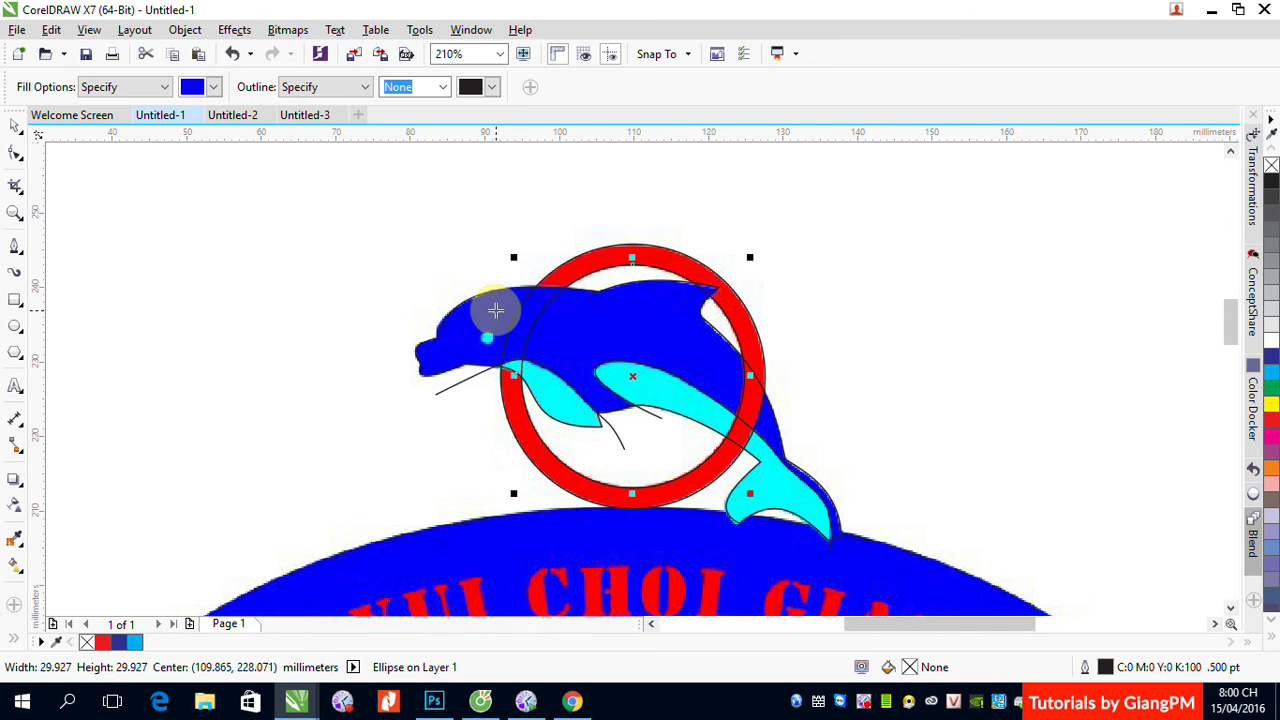
click(495, 308)
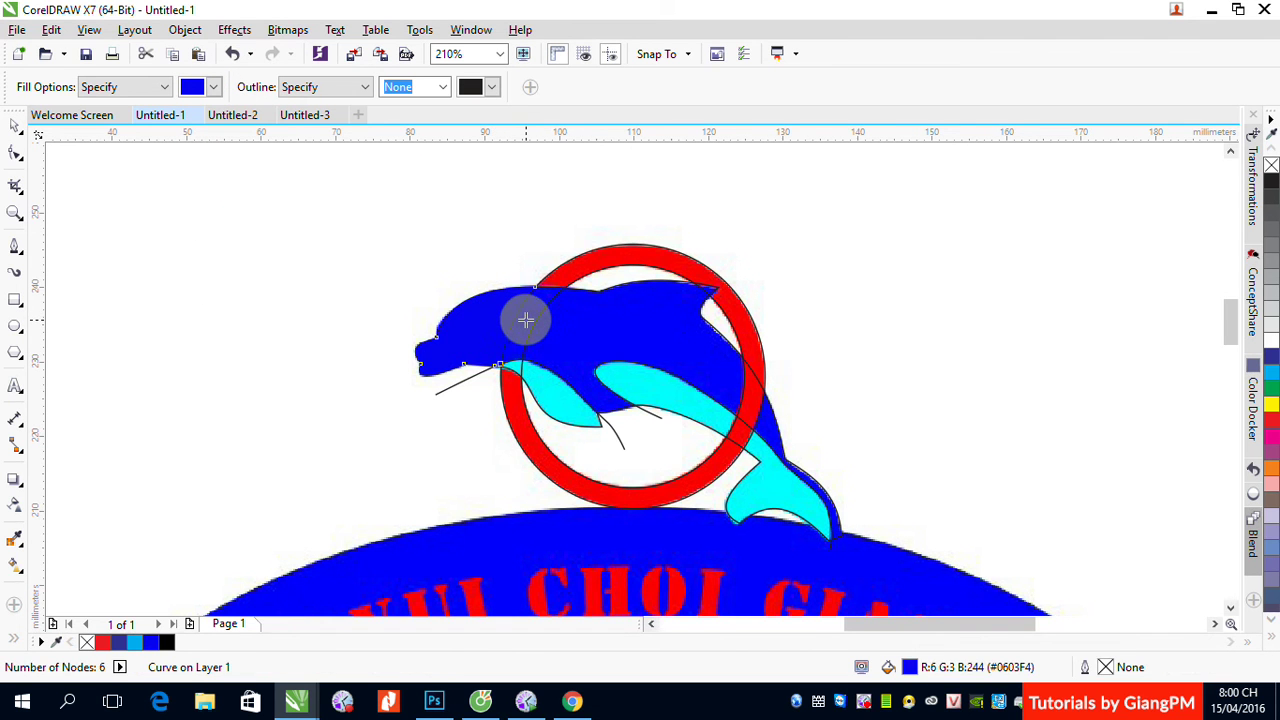
click(562, 331)
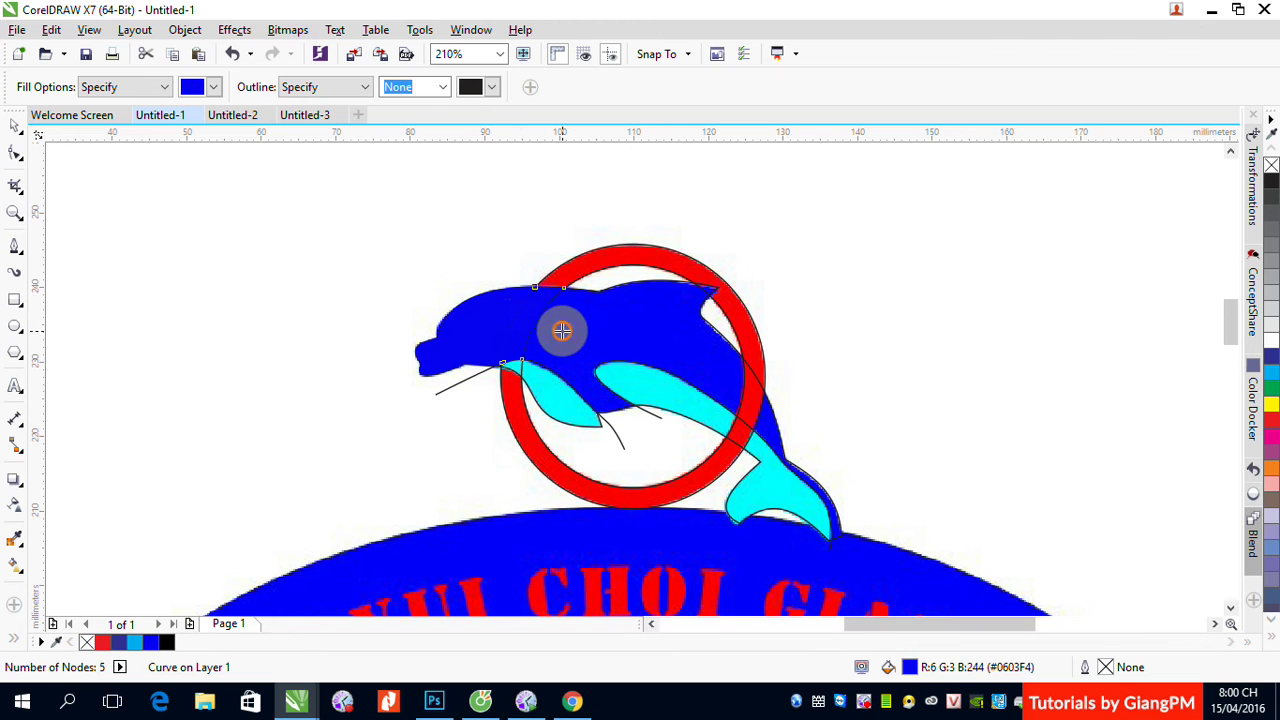
click(752, 417)
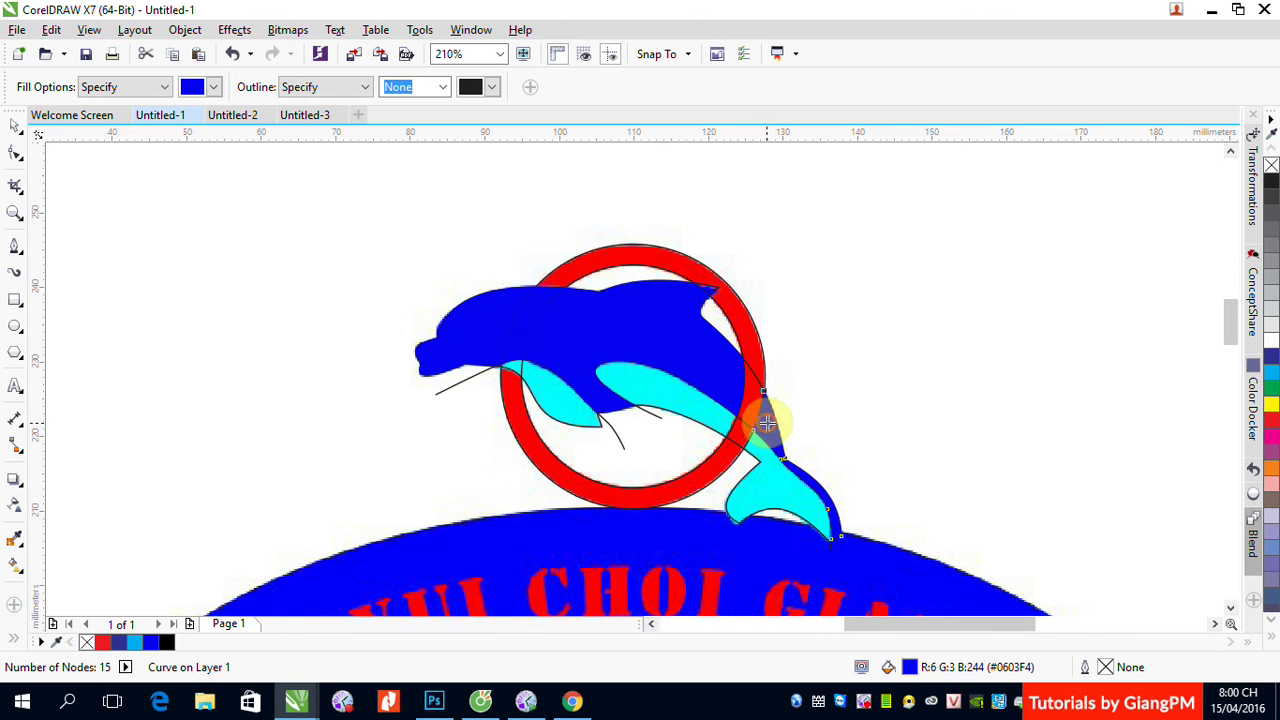
click(765, 423)
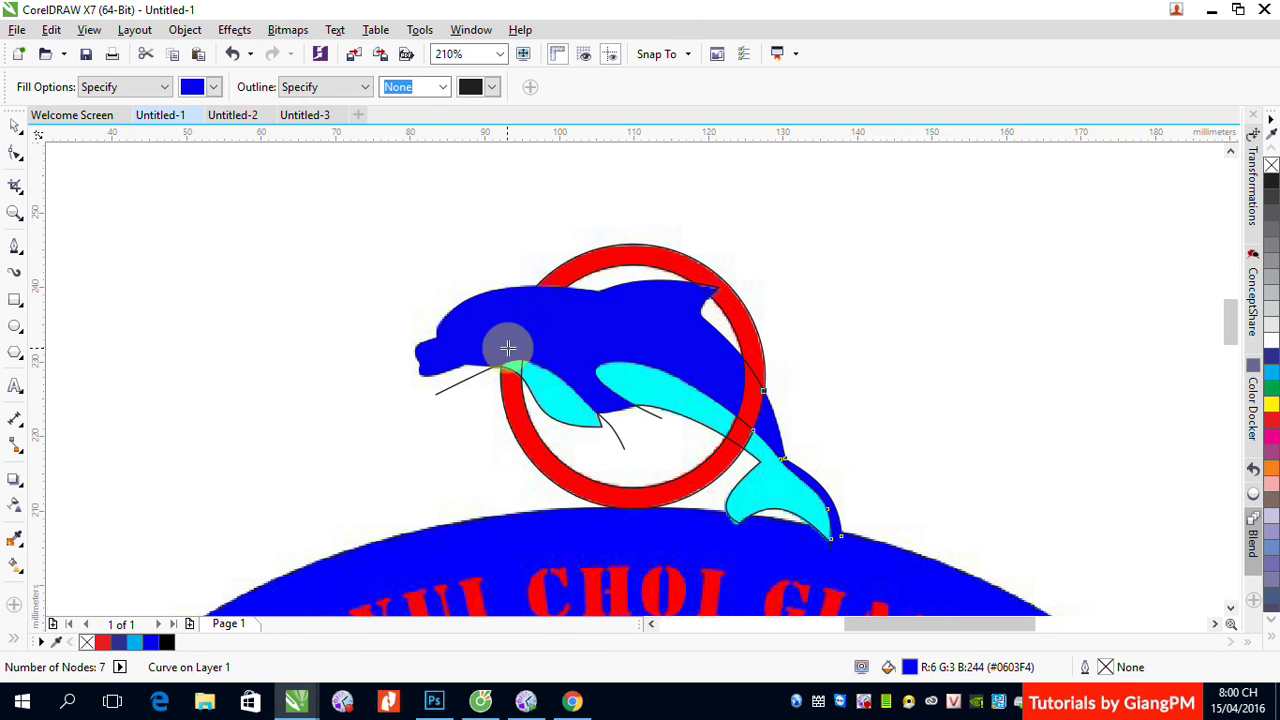
Sample the ring's red (#FB0200) for Smart Fill and fill the ring's upper, right and lower sections.
click(215, 88)
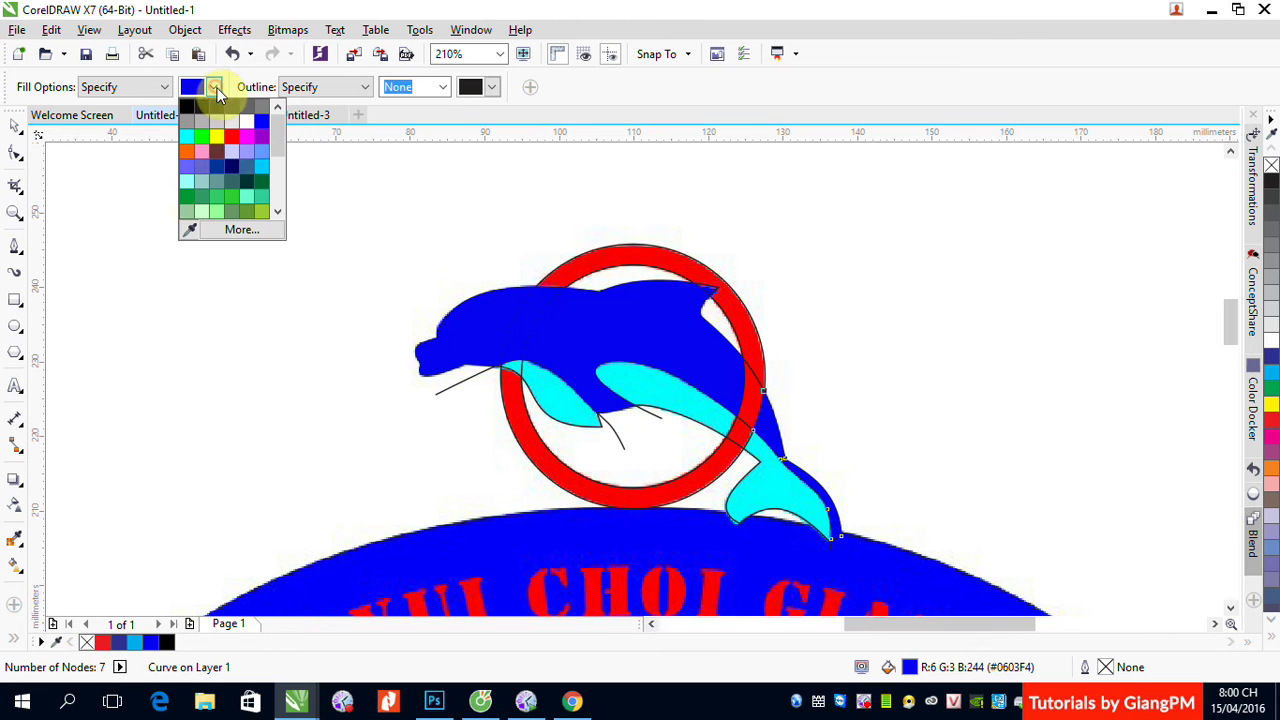
click(190, 232)
click(598, 260)
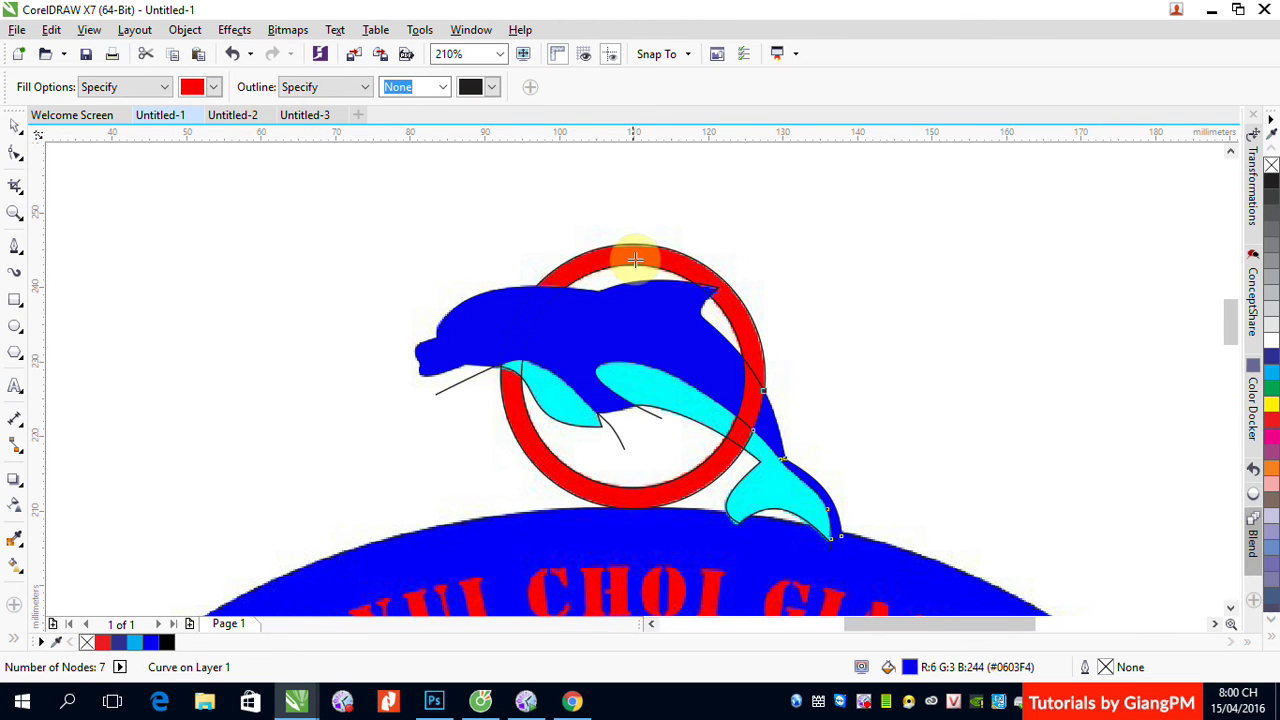
click(636, 258)
click(758, 337)
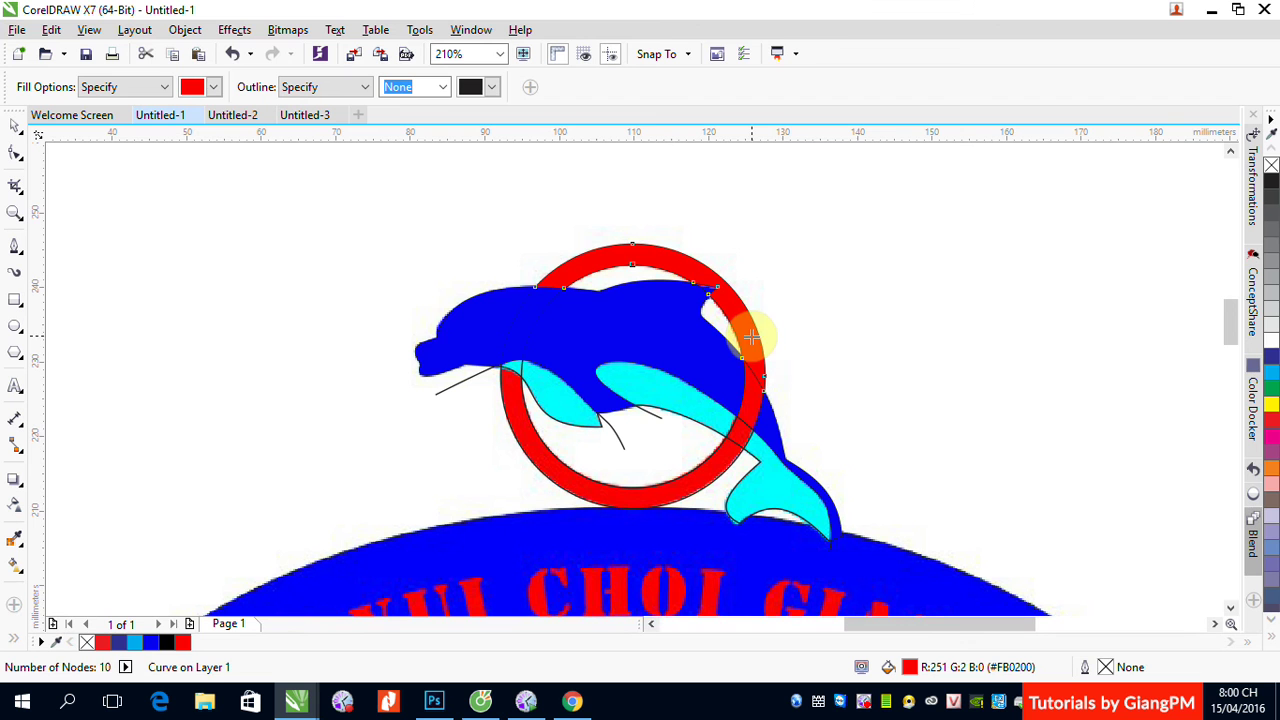
mouse_move(751, 337)
mouse_down()
mouse_move(762, 394)
mouse_move(705, 456)
mouse_up()
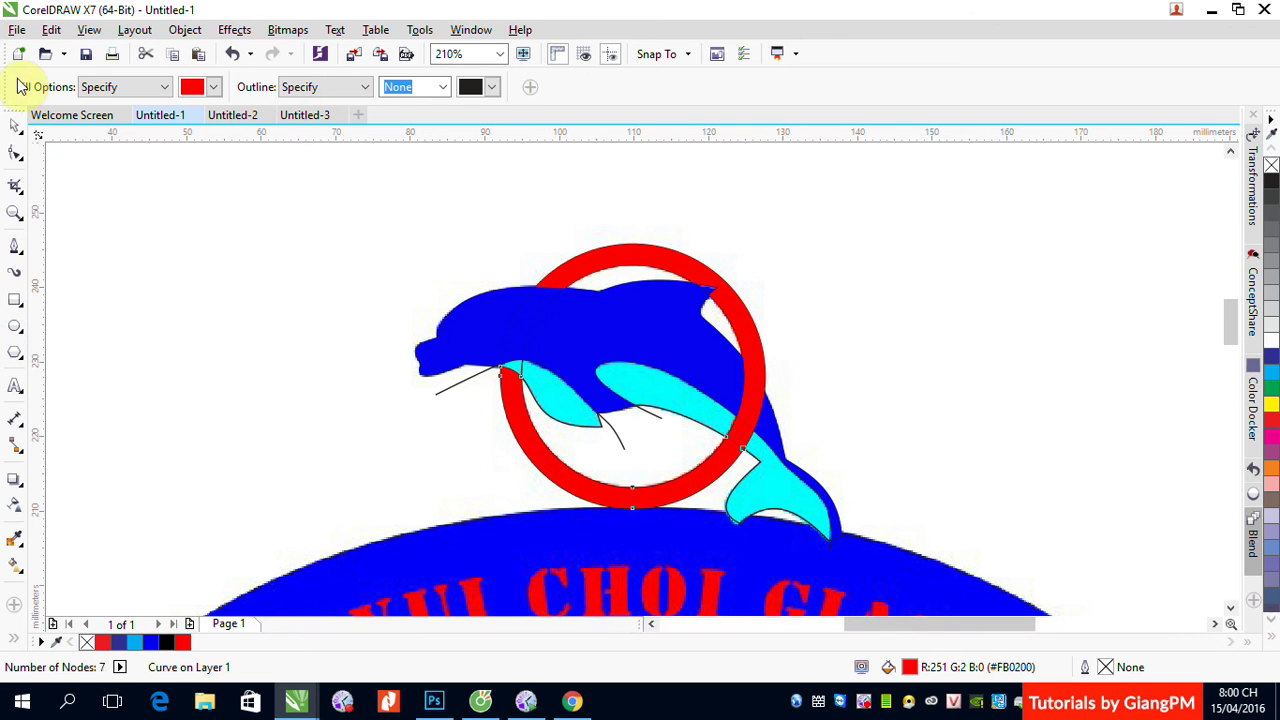
Sample the original dolphin's cyan (#00FDFA) for Smart Fill and fill the front flipper, the belly patch and the tail fluke.
click(213, 88)
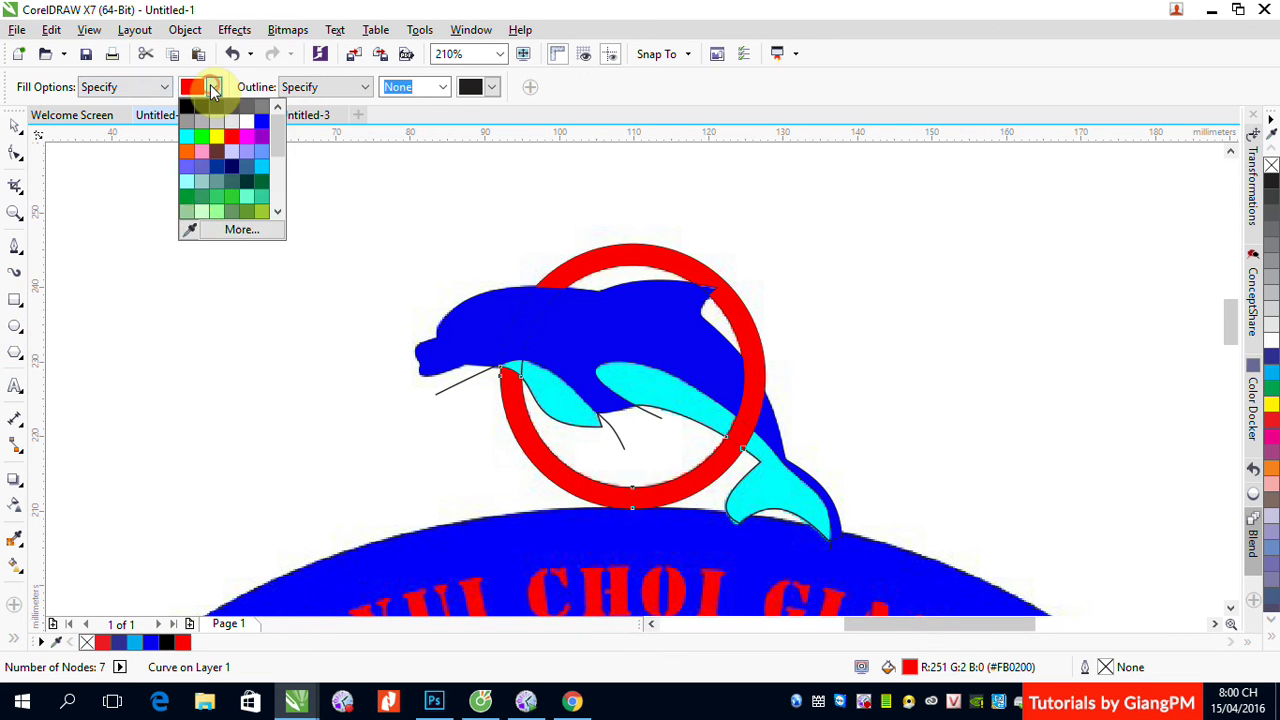
click(188, 230)
click(548, 390)
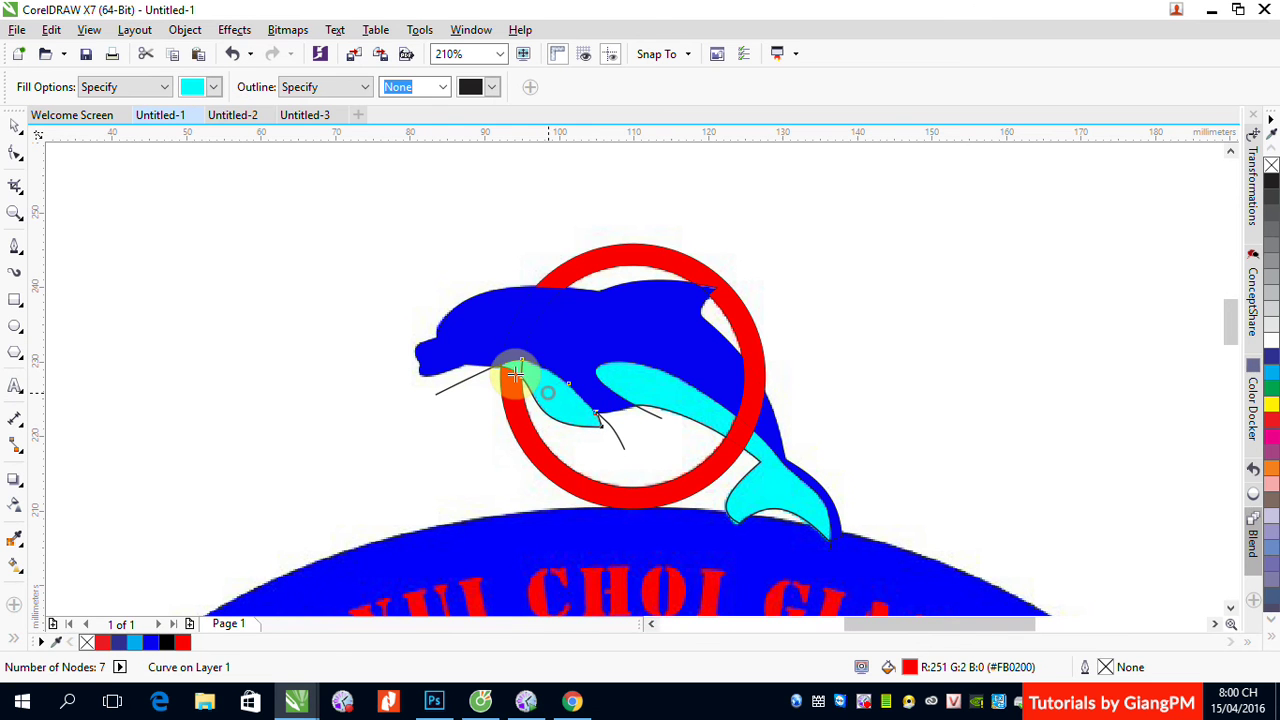
click(643, 391)
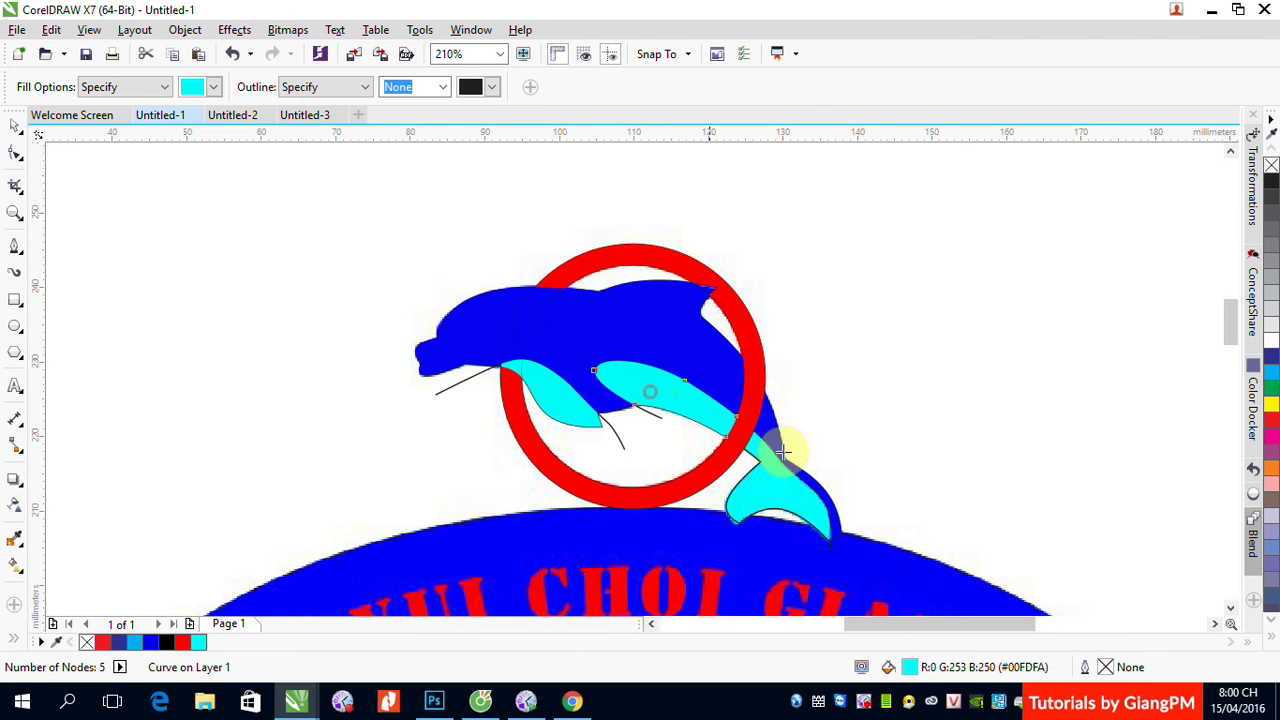
click(758, 451)
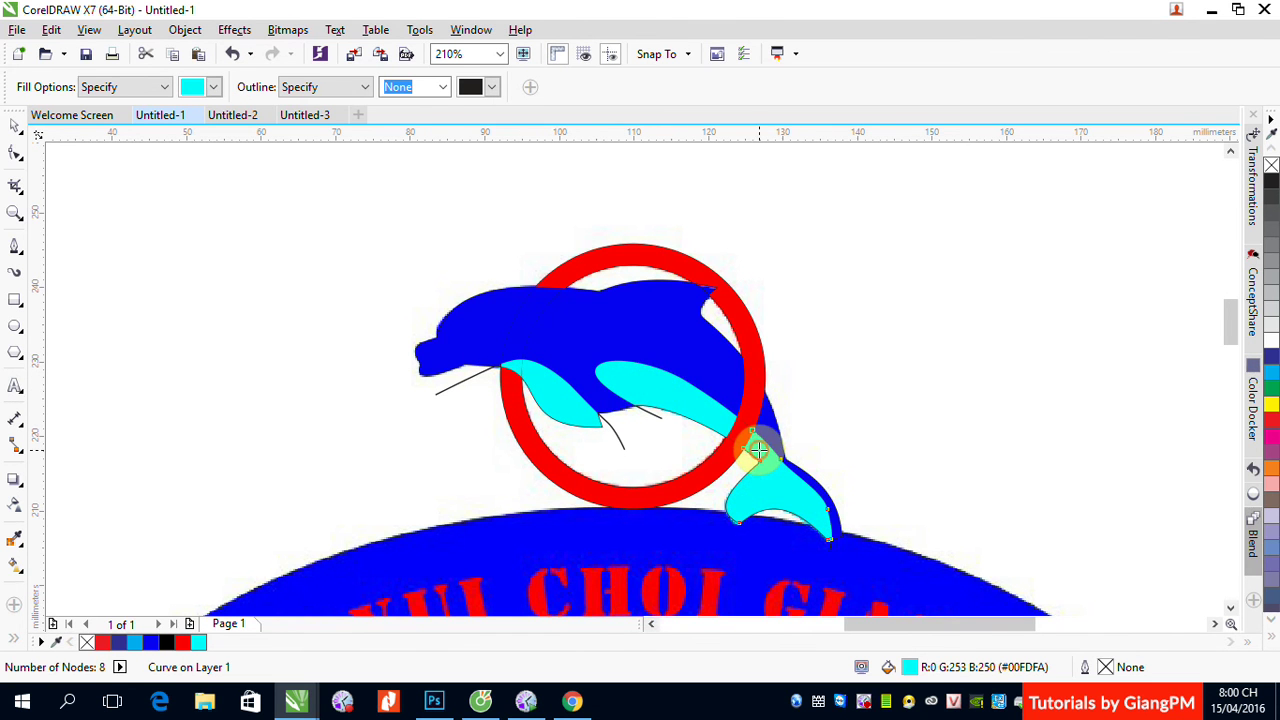
Delete the leftover curve ends that overhang below the jaw, the flipper tip and the belly.
click(15, 127)
click(327, 346)
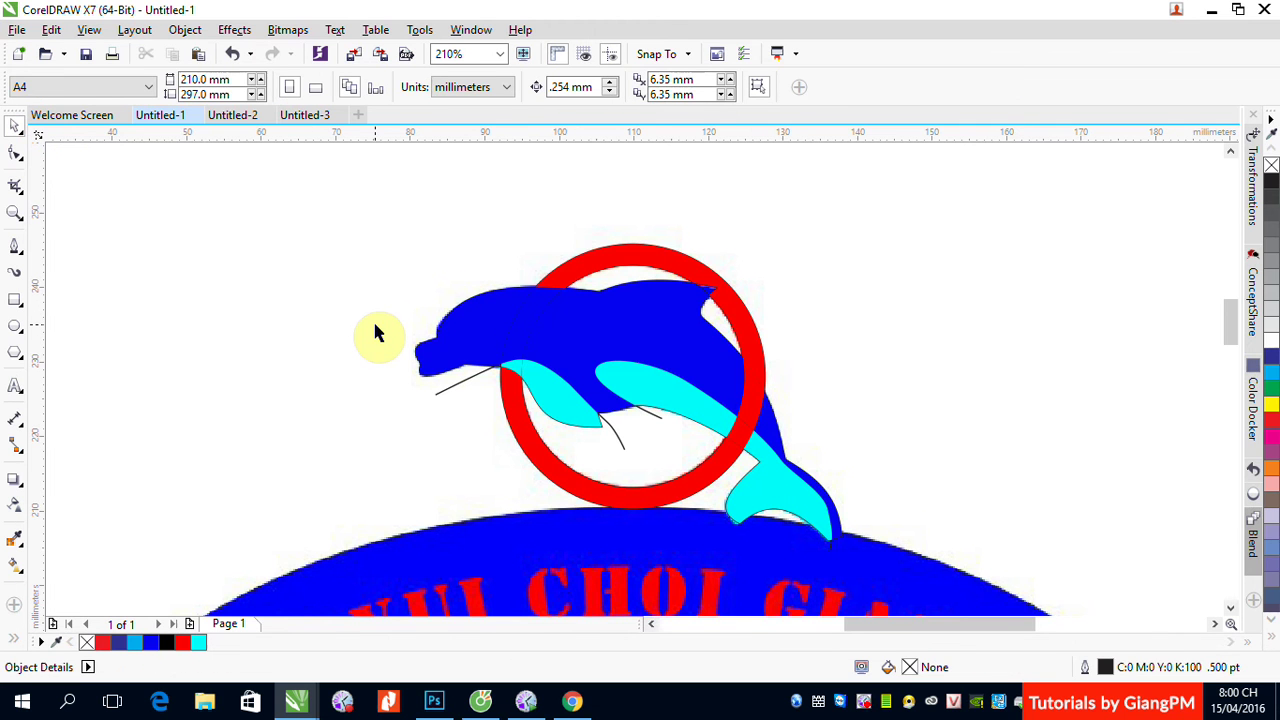
click(446, 394)
click(453, 390)
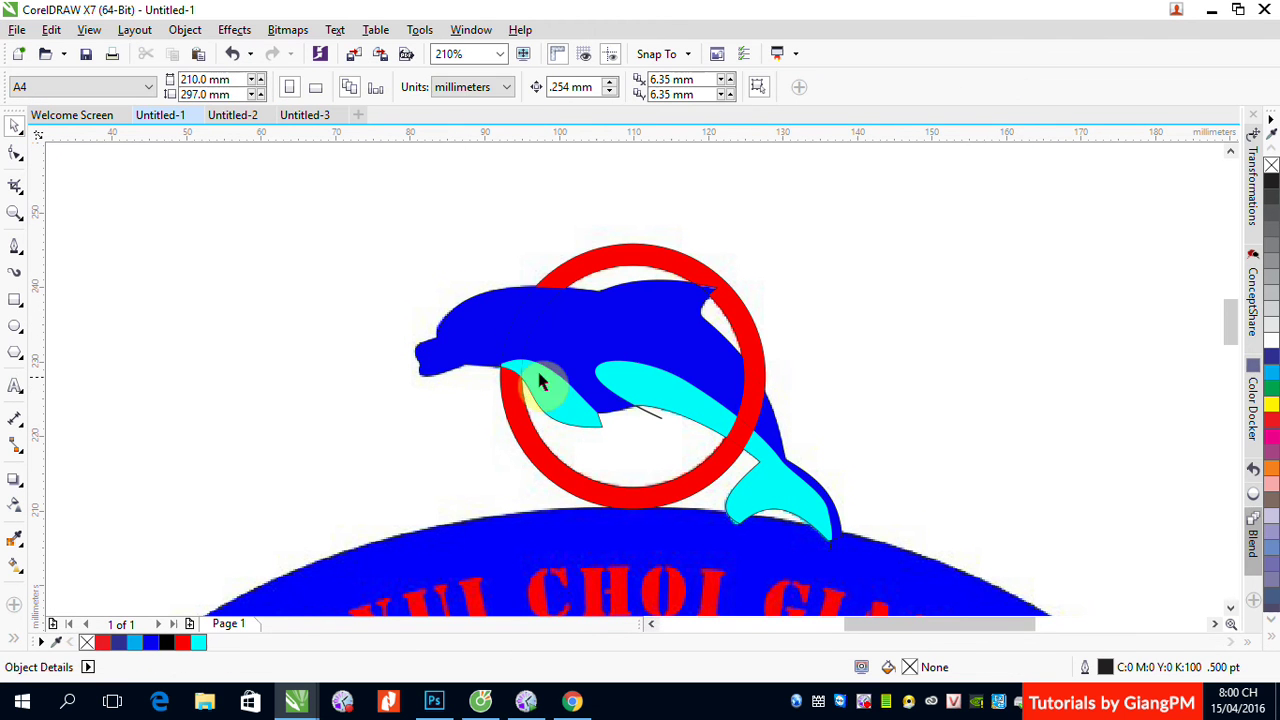
click(651, 416)
key(Escape)
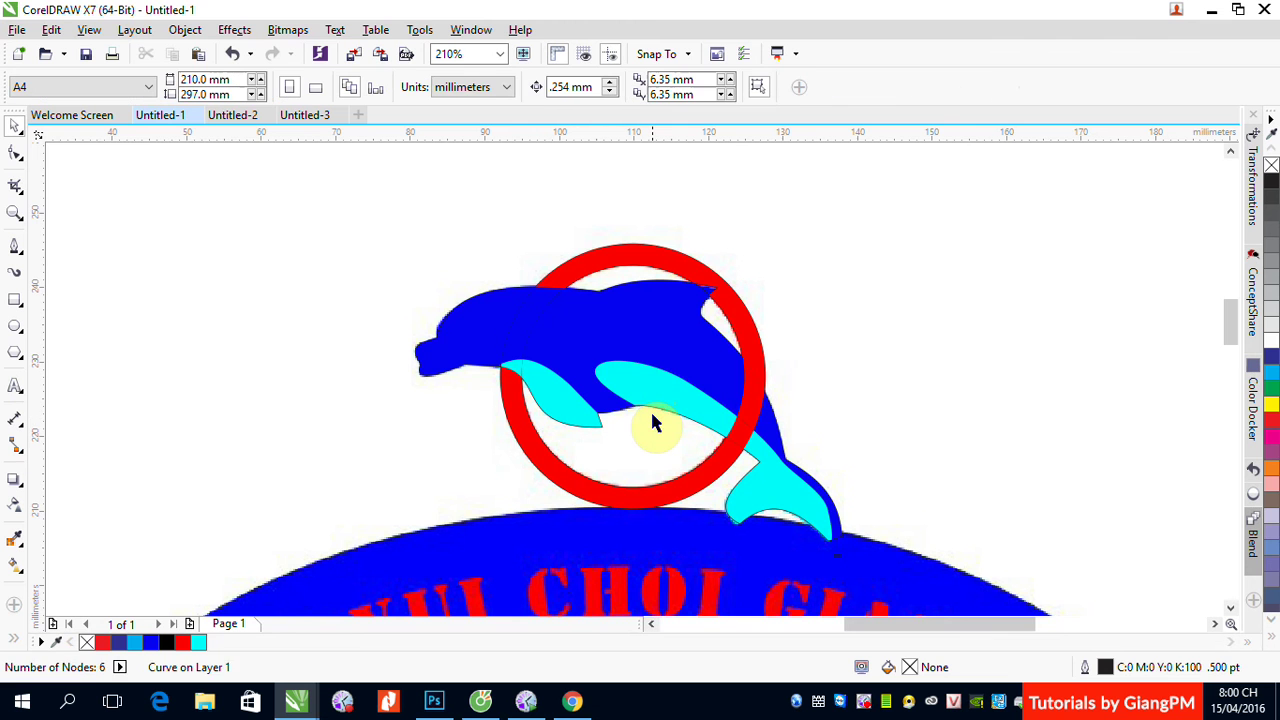
Select all the traced dolphin and ring objects and move them off the original image to its left.
click(515, 305)
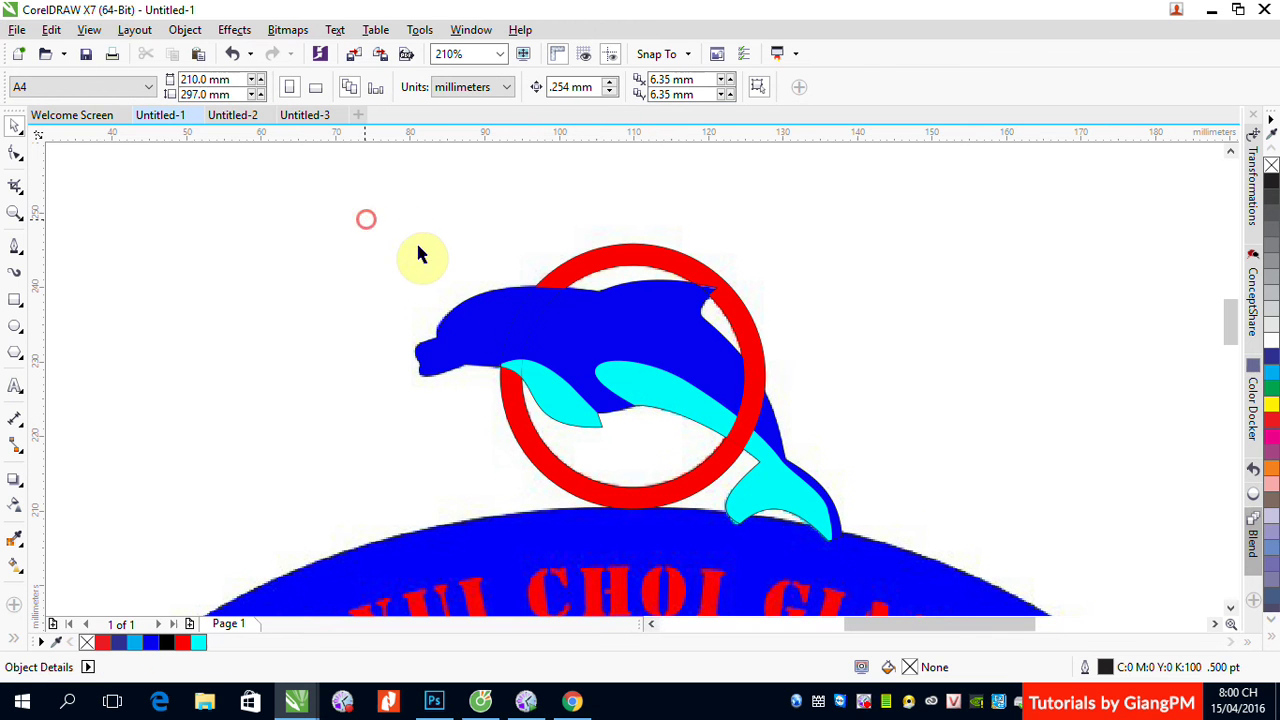
drag(420, 255, 929, 563)
drag(723, 380, 294, 314)
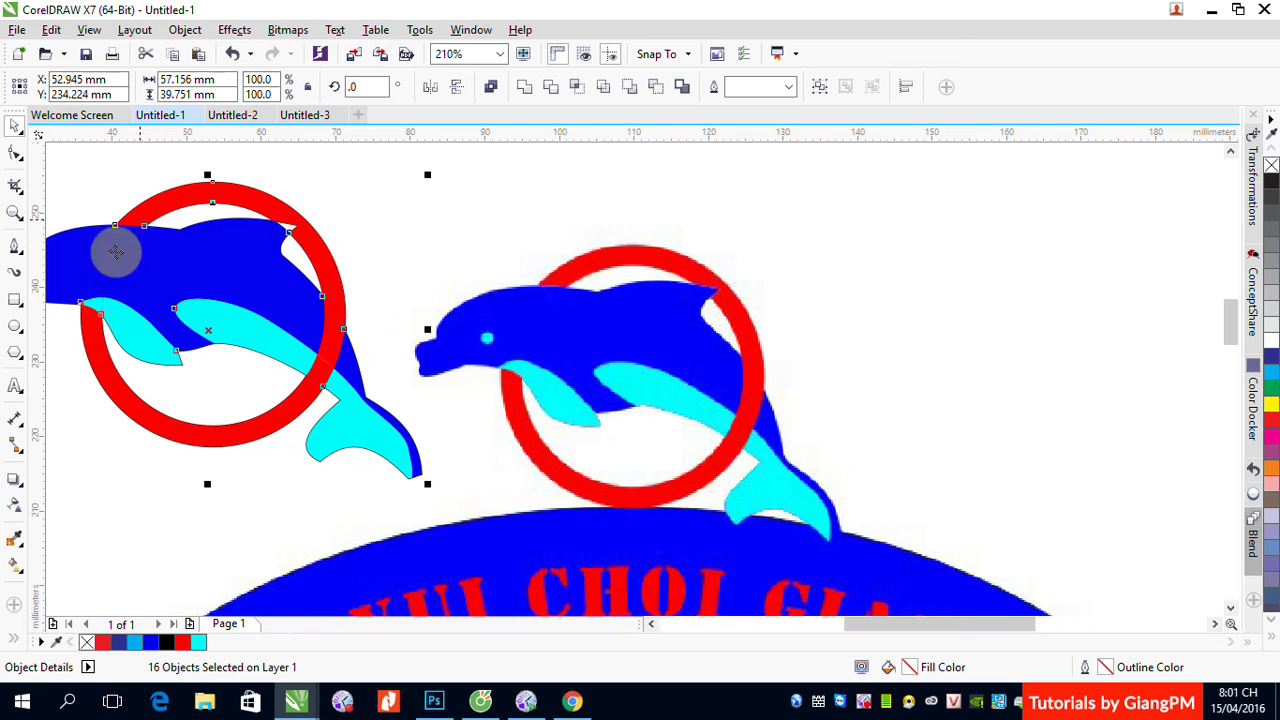
Sample the dolphin's blue (#0603F4) for Smart Fill and fill the dorsal fin tip where it crosses the ring.
click(12, 643)
click(46, 557)
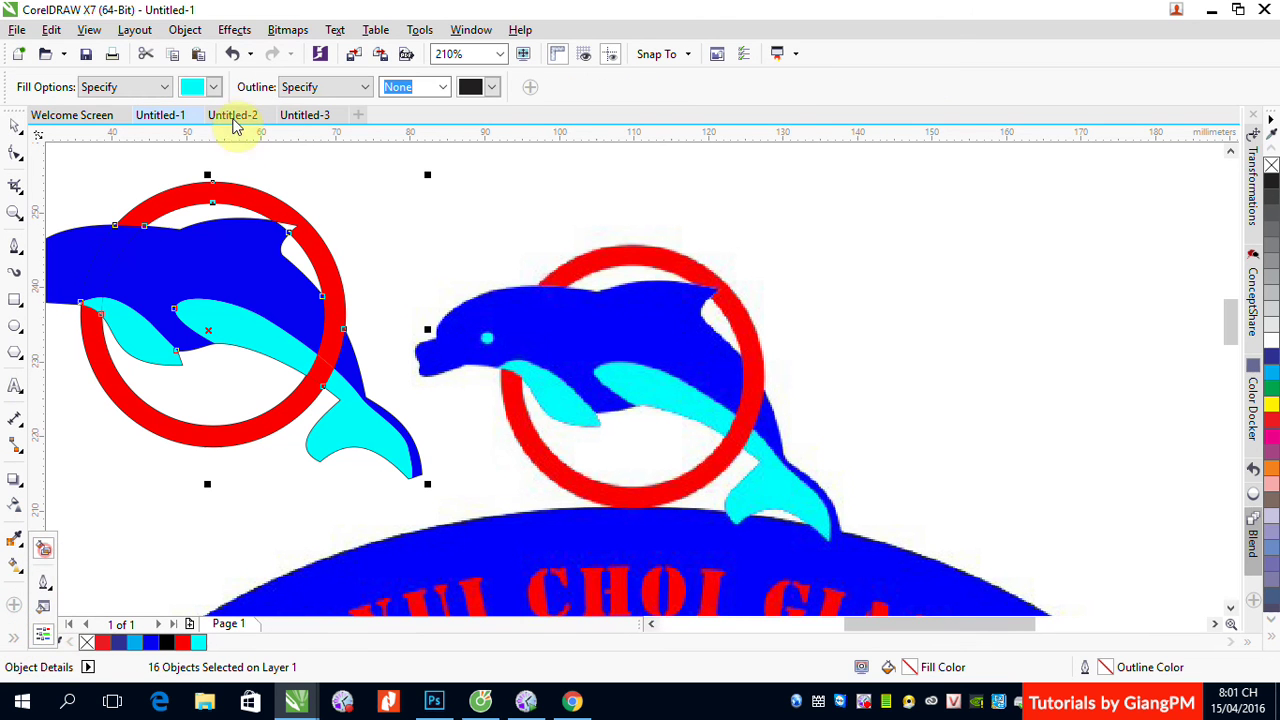
click(214, 87)
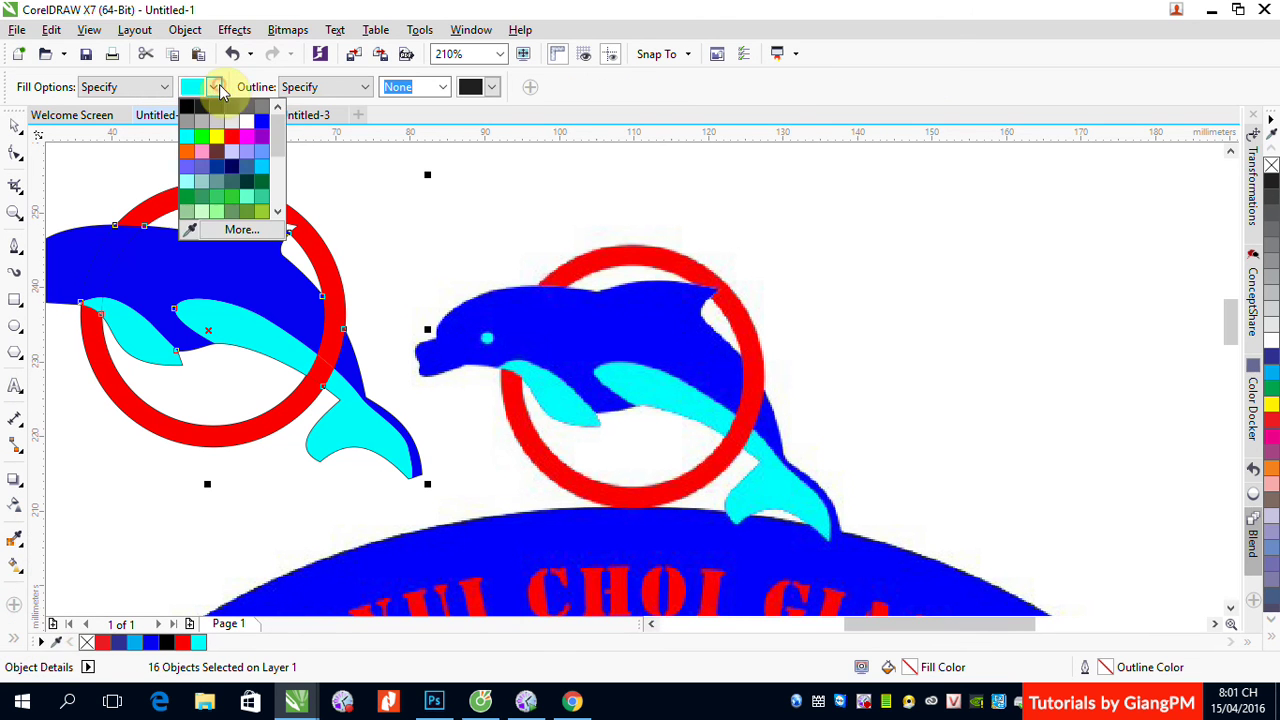
click(189, 226)
click(196, 251)
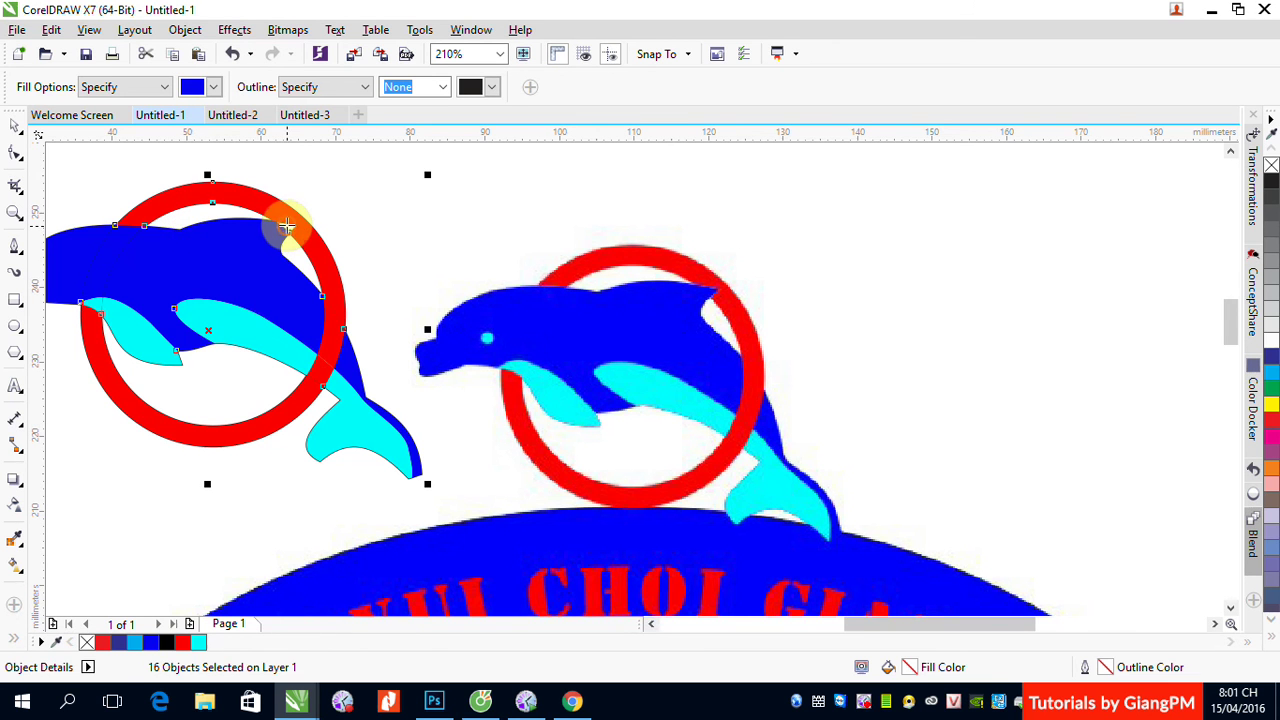
click(286, 226)
Remove the outlines from all objects of the traced dolphin and ring, and deselect them.
click(15, 125)
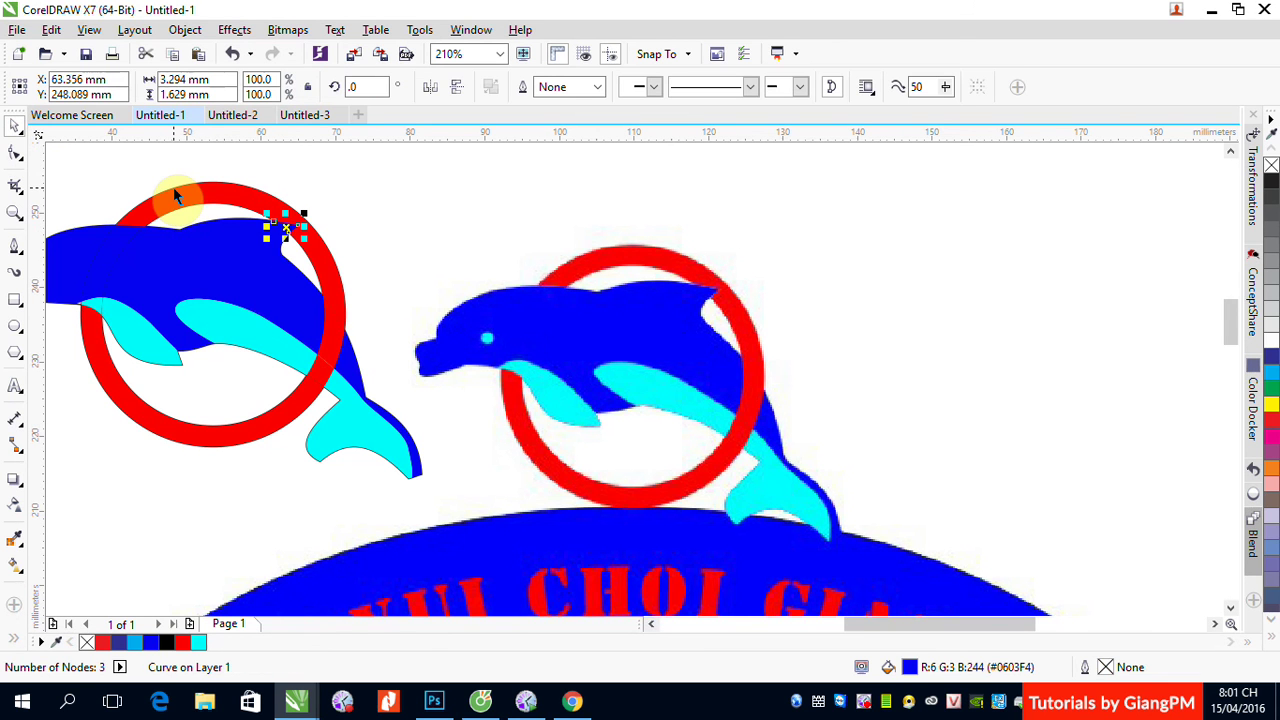
scroll(175, 195, down, 4)
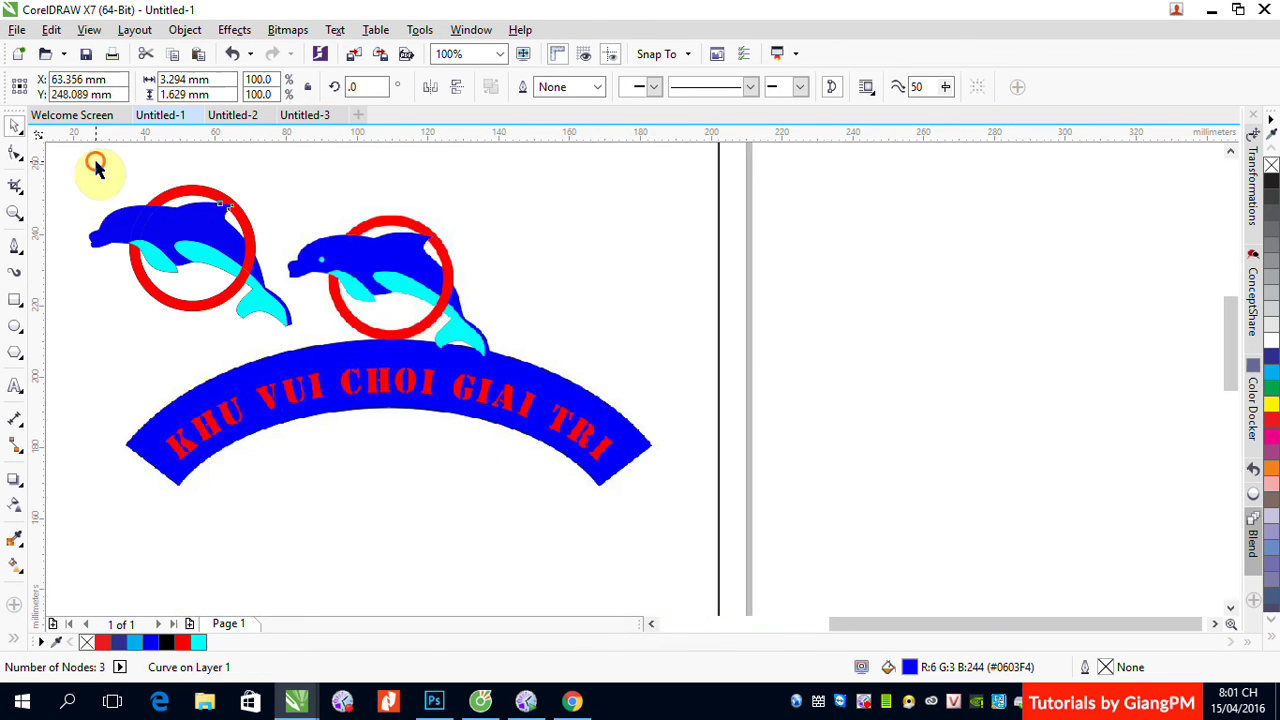
drag(54, 158, 307, 354)
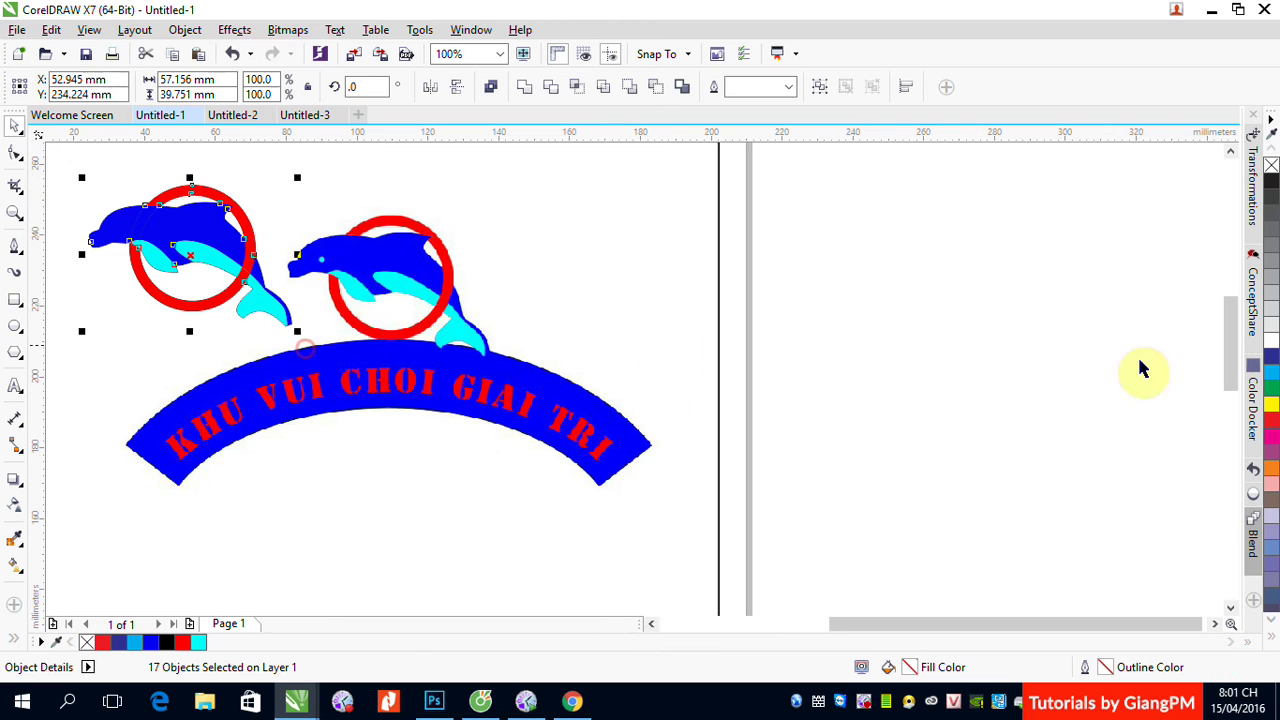
right_click(1272, 166)
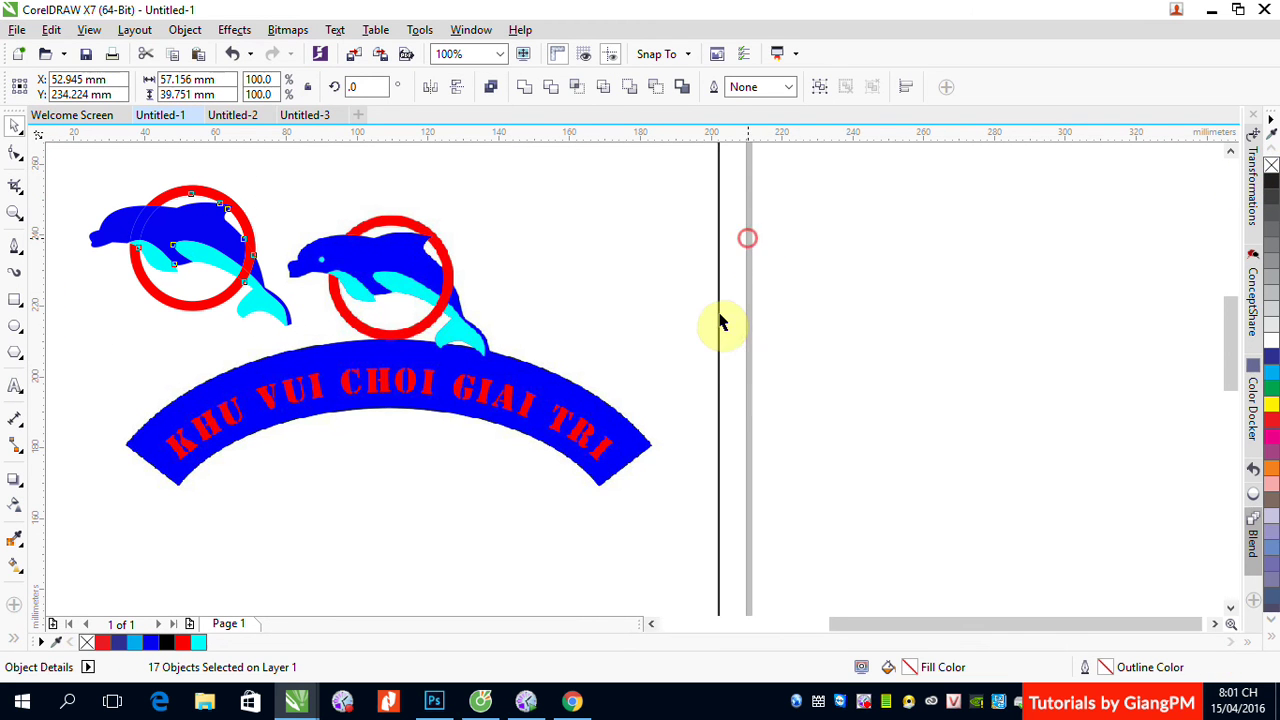
click(722, 345)
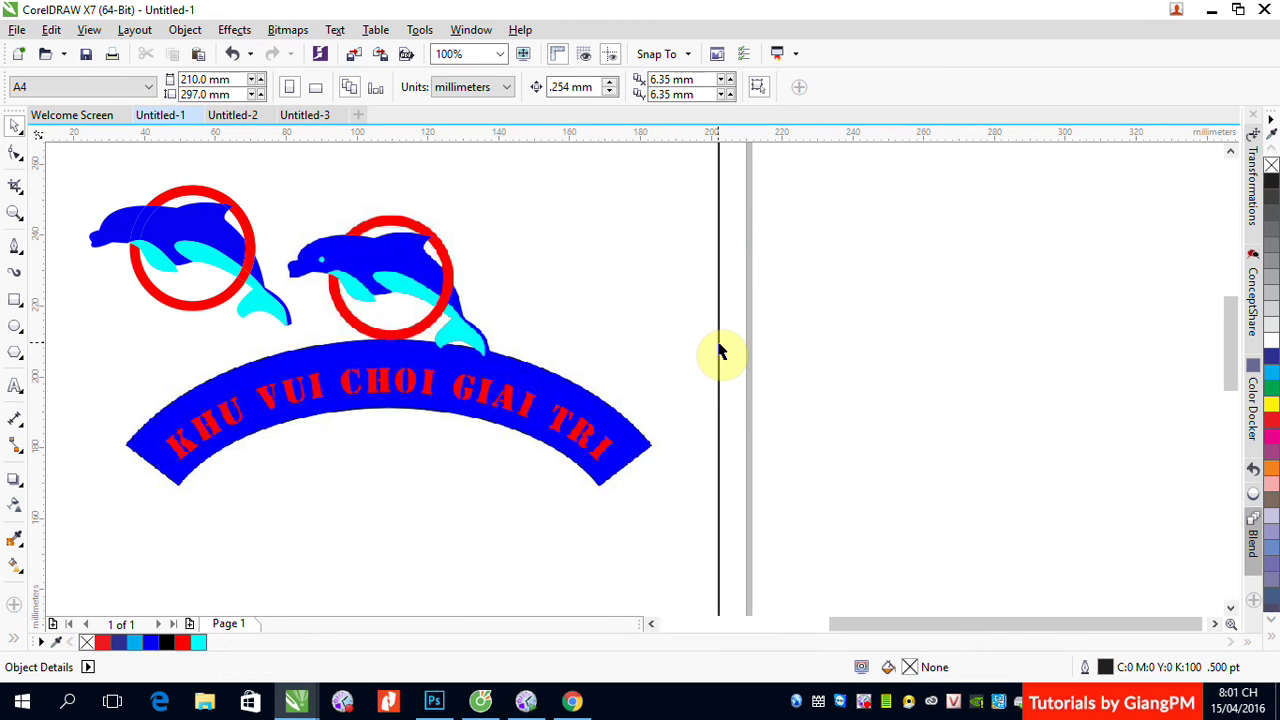
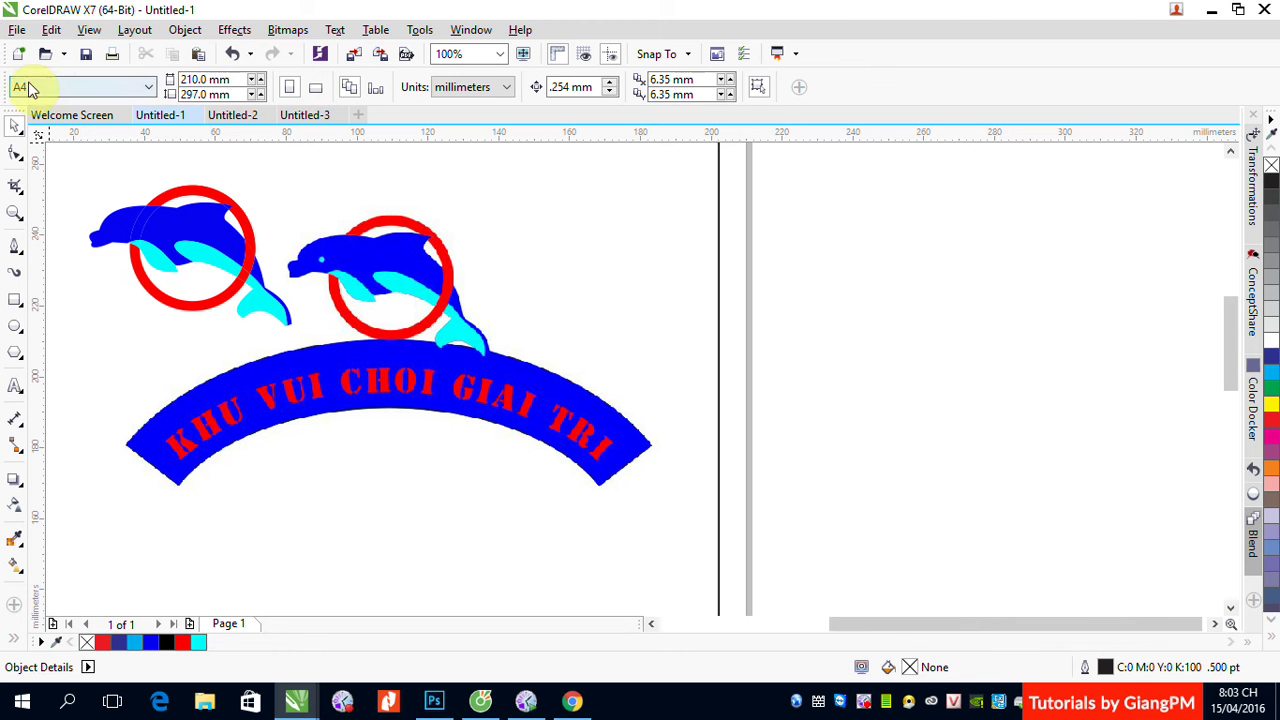
Create a new A4 document named Untitled-4 and draw a circle about 221 mm wide to the left of the page.
click(18, 53)
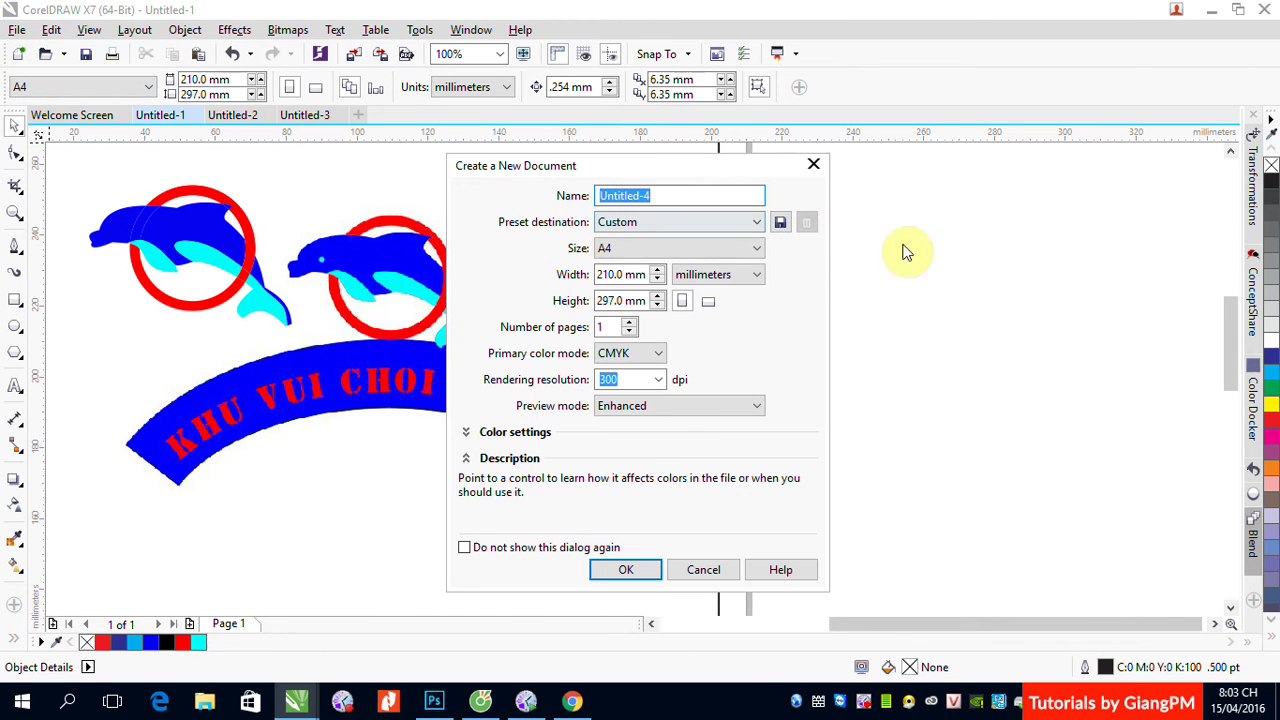
click(627, 570)
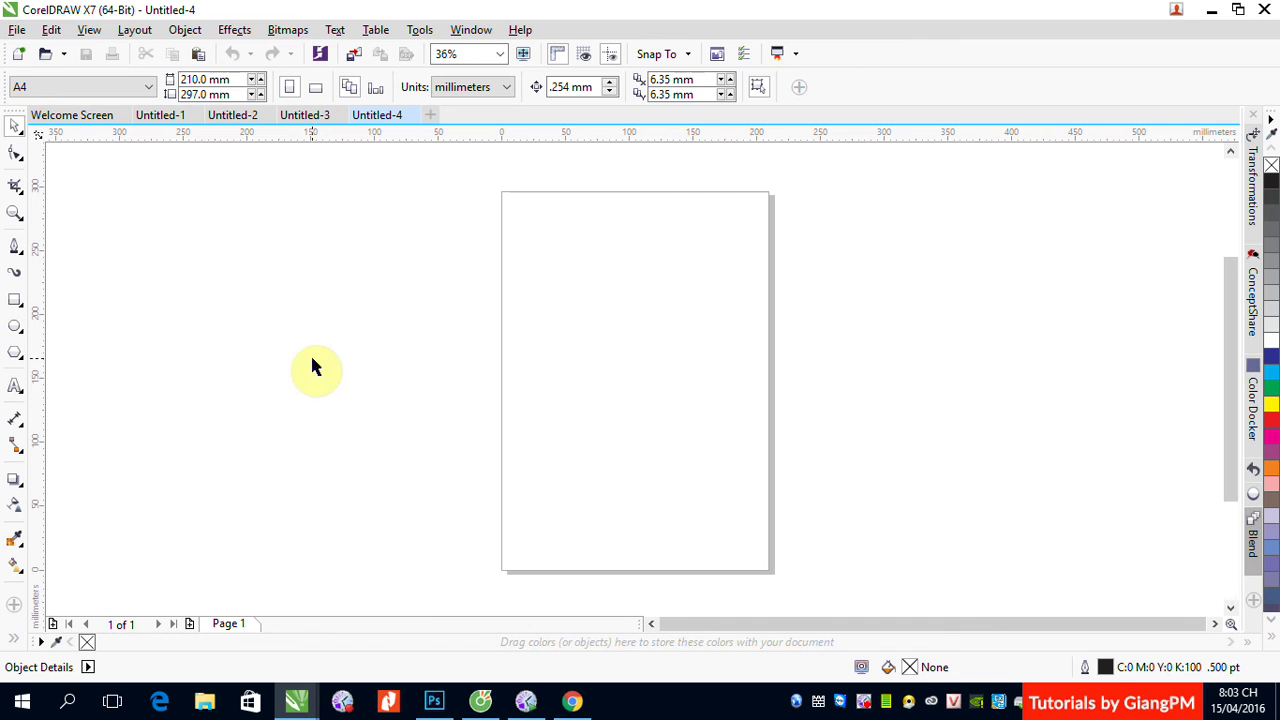
click(13, 330)
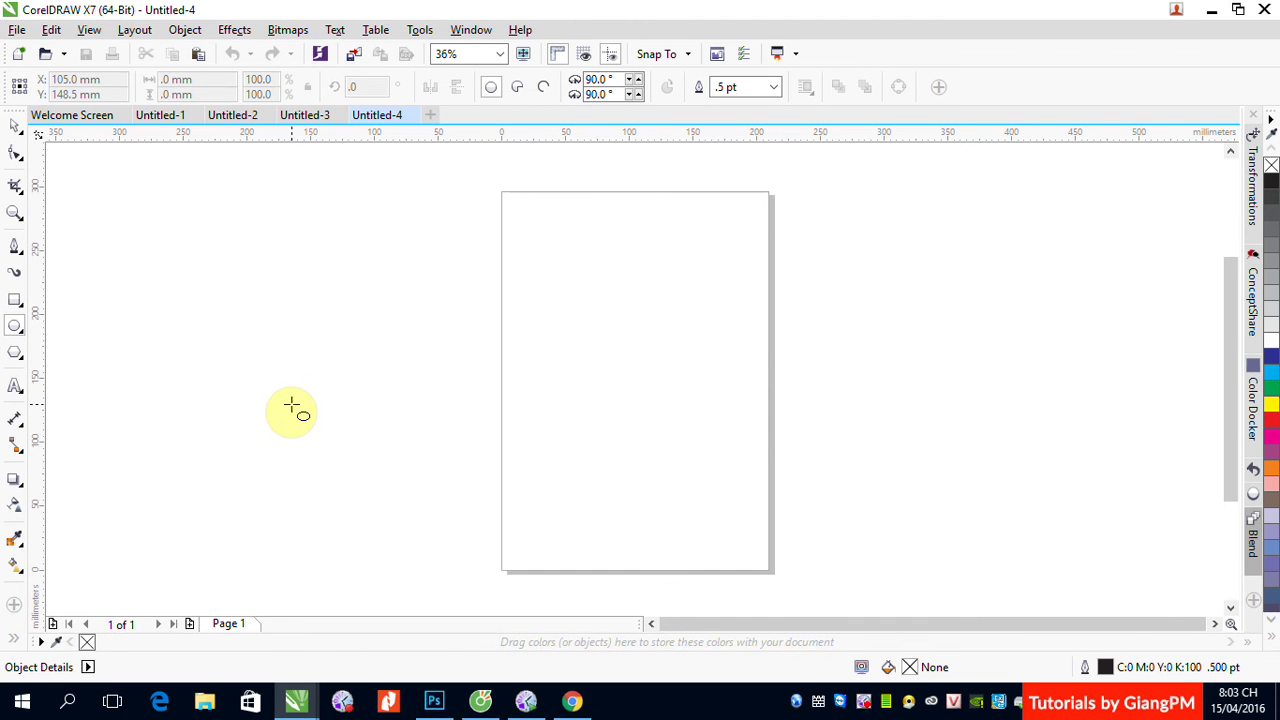
mouse_move(166, 251)
mouse_down()
mouse_move(180, 294)
mouse_move(416, 532)
mouse_up()
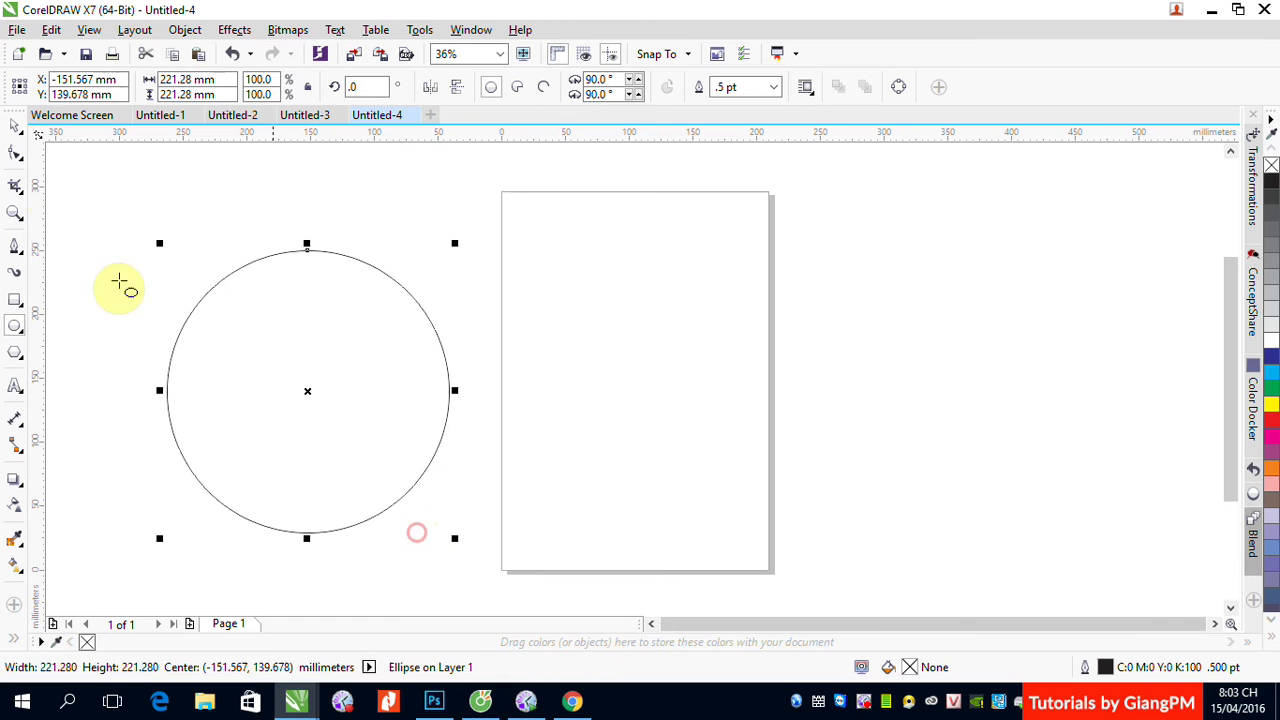
Lock the scaling ratio and make a concentric copy of the circle scaled to 50%.
click(14, 128)
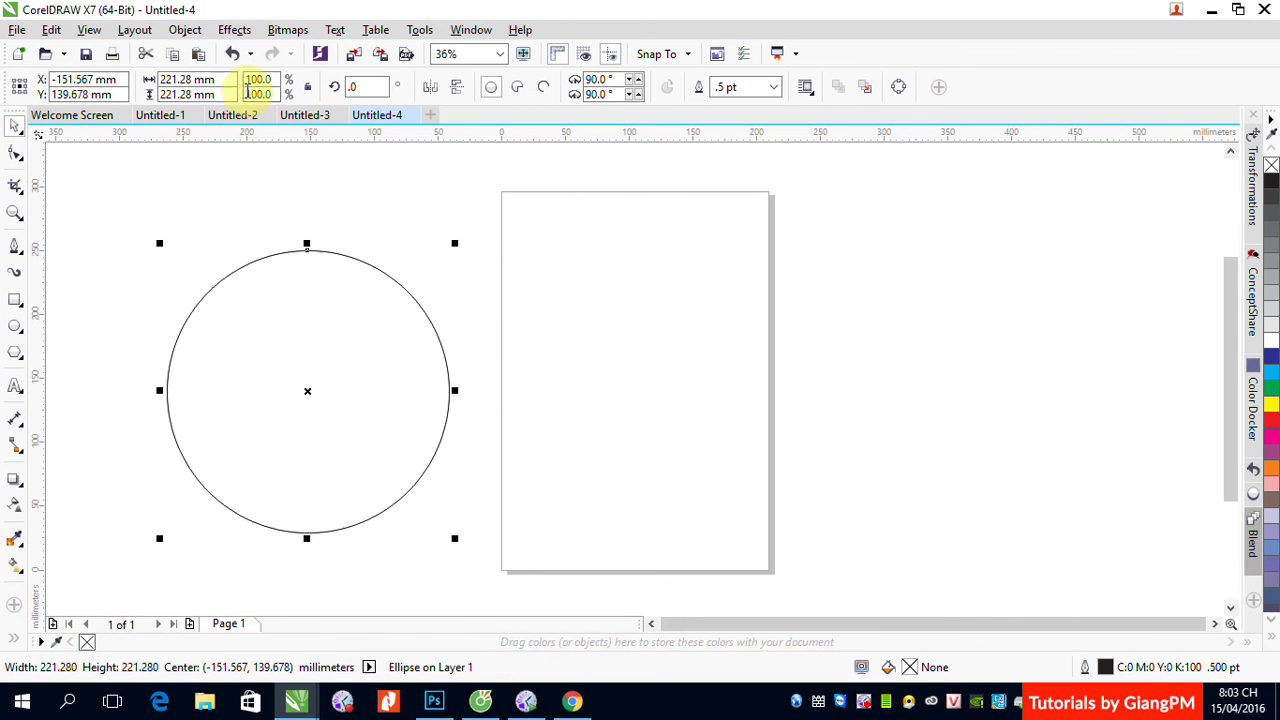
click(308, 87)
double_click(270, 80)
text(50)
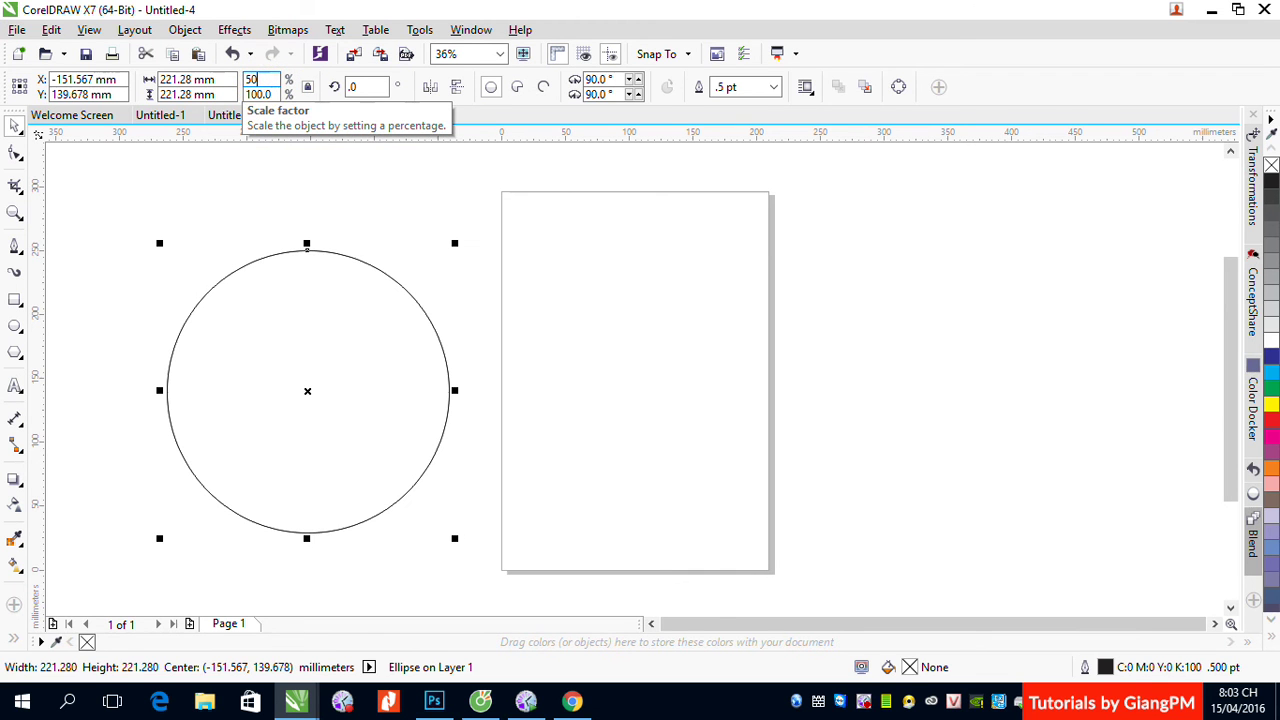
key(Return)
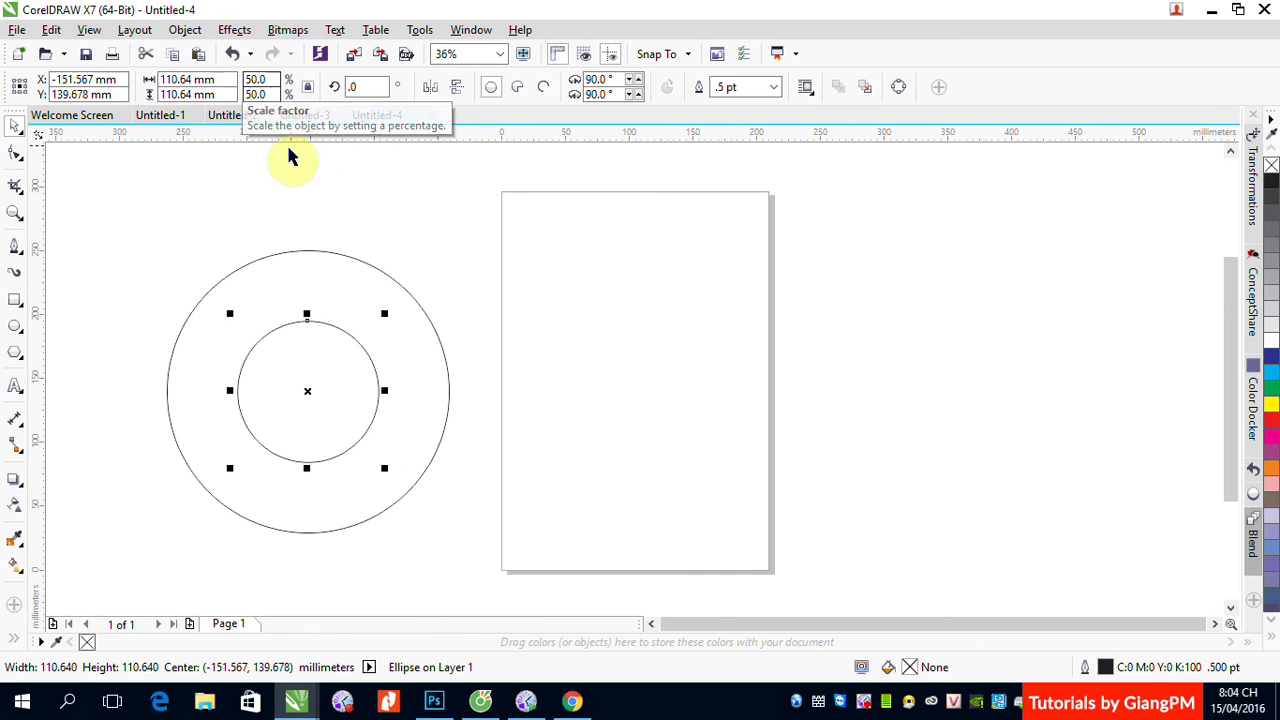
Align the half-size circle to the large circle's top edge and deselect both.
shift+click(316, 252)
key(t)
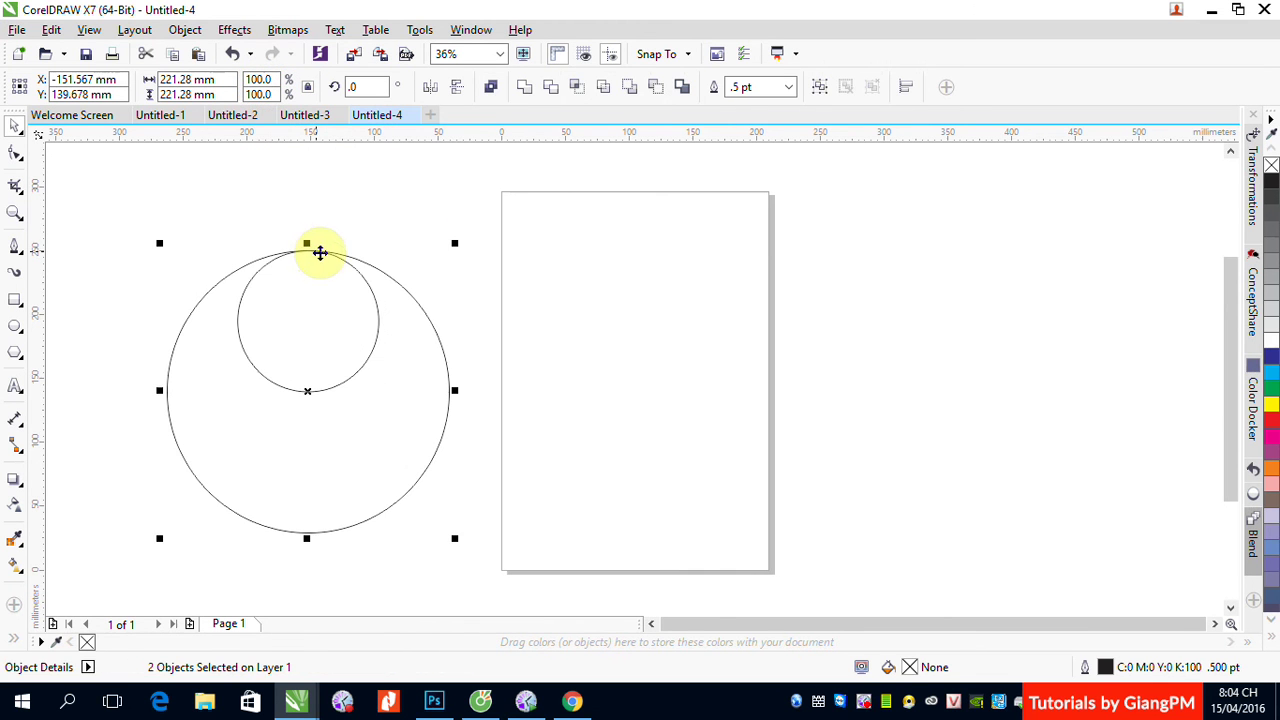
click(406, 211)
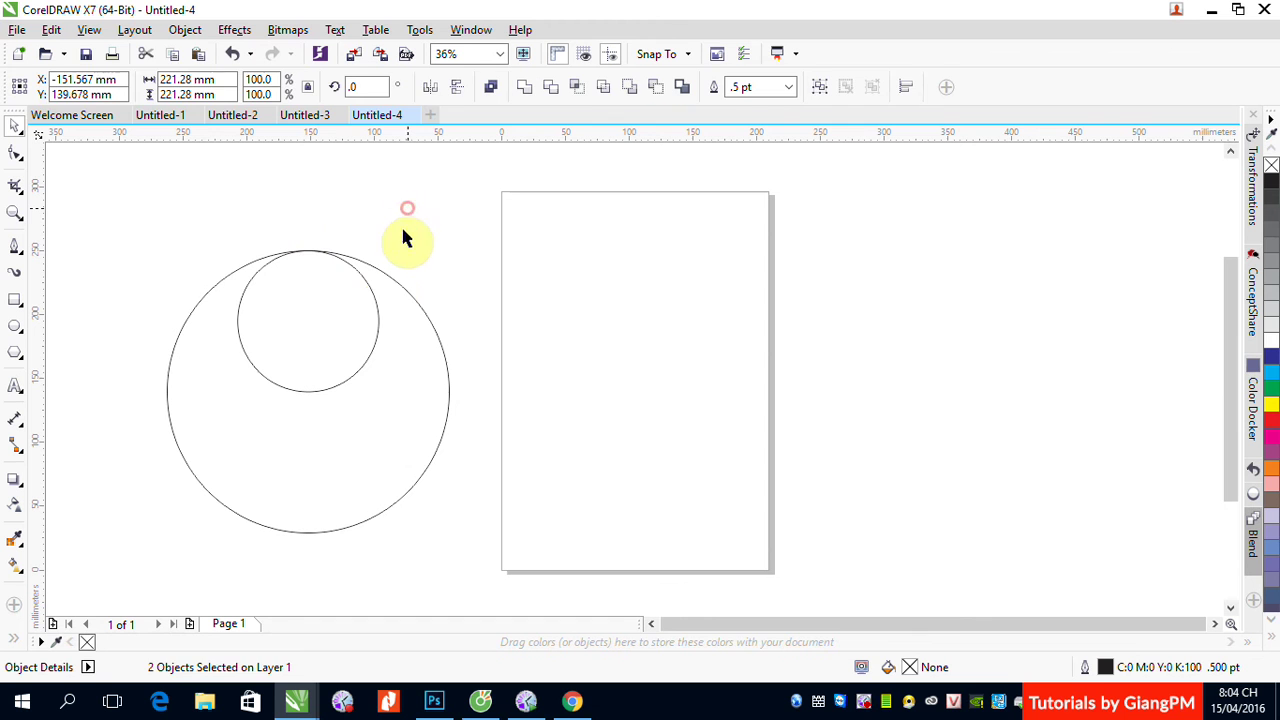
Align a copy of the half-size circle to the large circle's bottom edge, keeping the upper one in place.
click(373, 294)
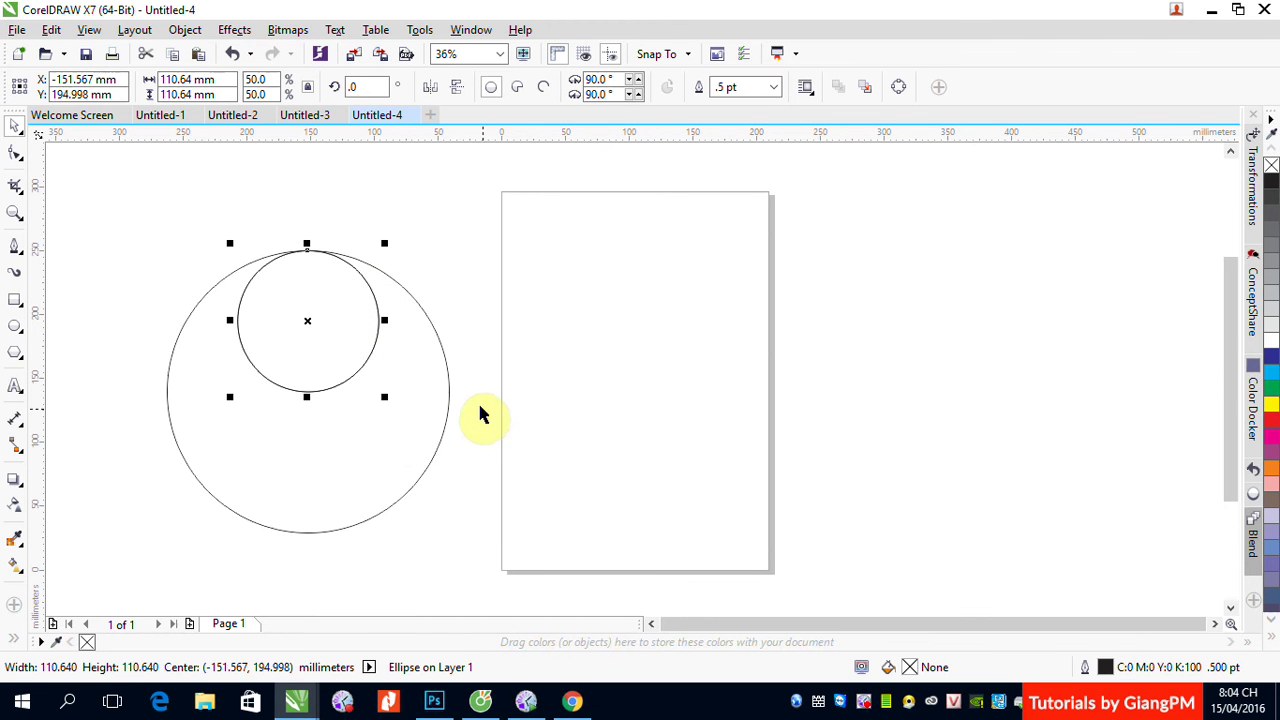
shift+click(449, 405)
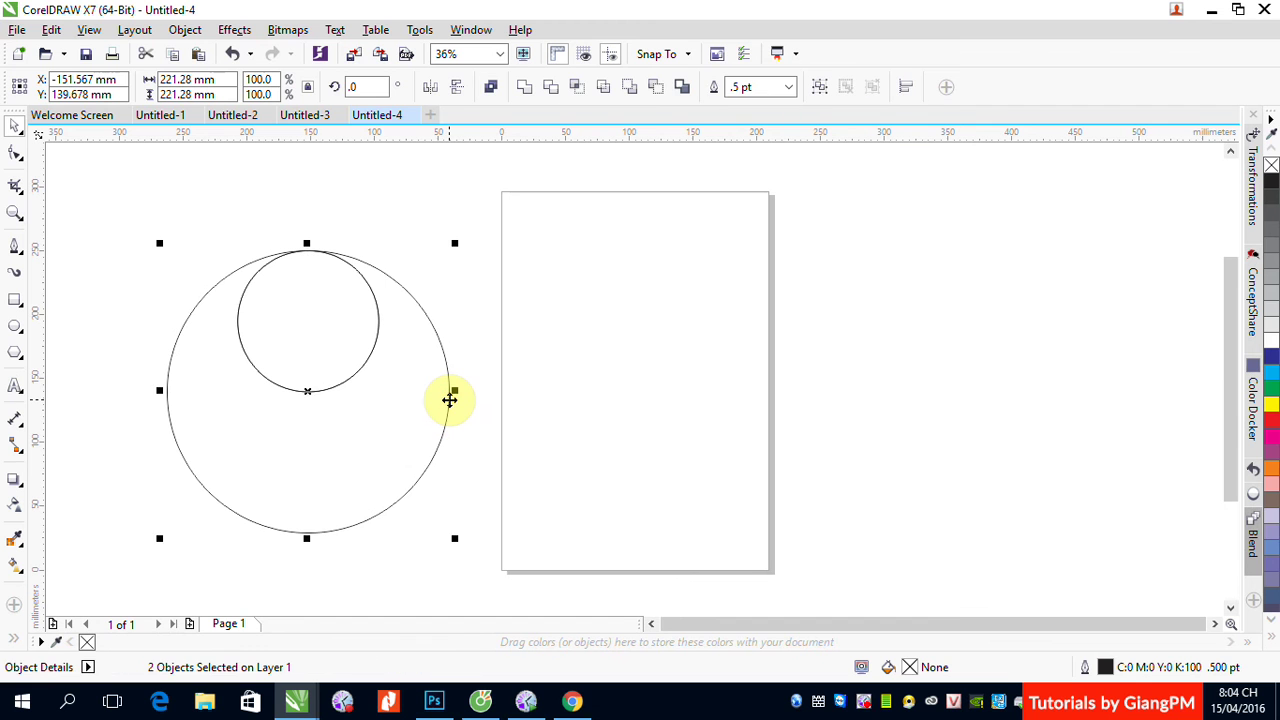
key(b)
click(617, 358)
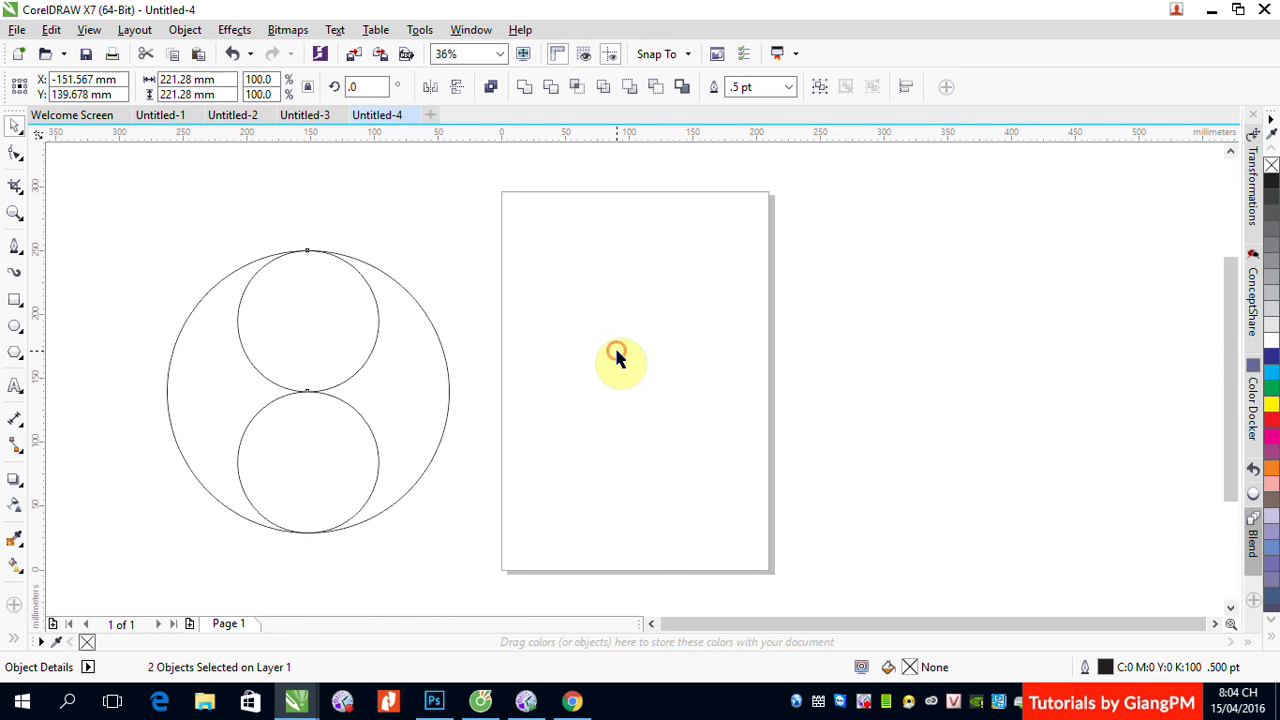
Make a concentric copy of the upper half-size circle with the scale factor set to 25%.
click(380, 332)
click(256, 82)
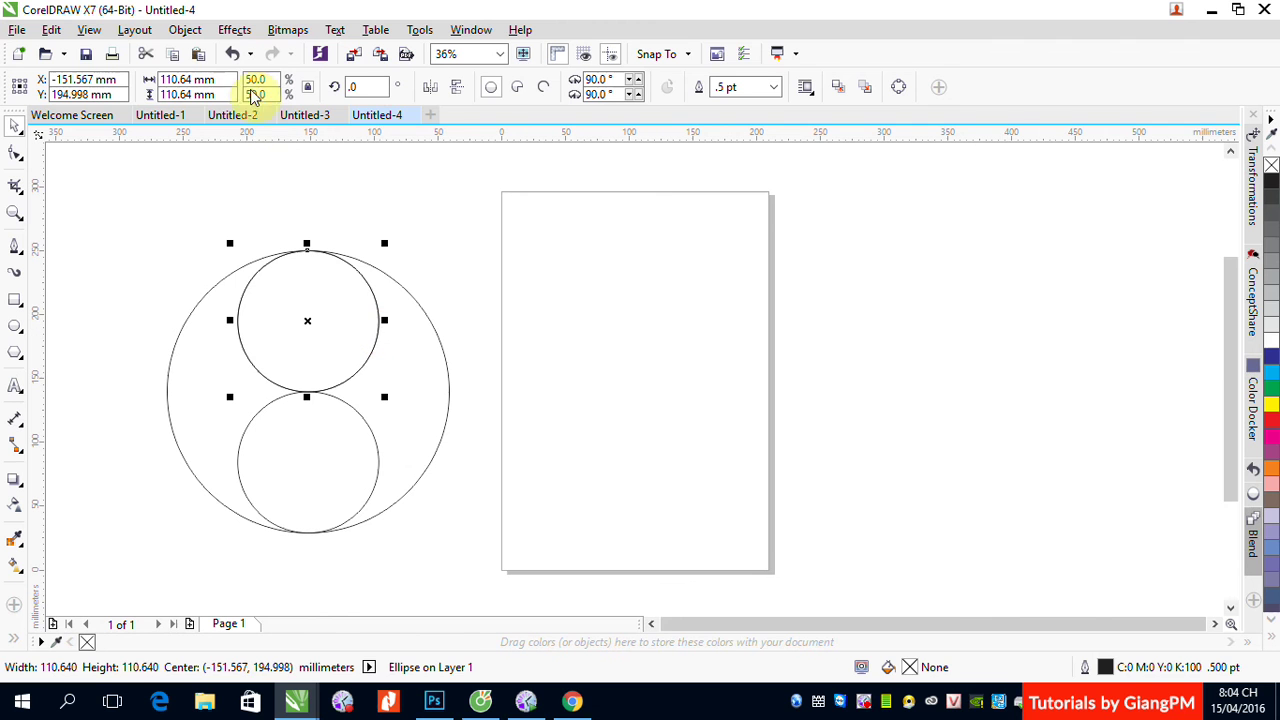
text(25)
key(Return)
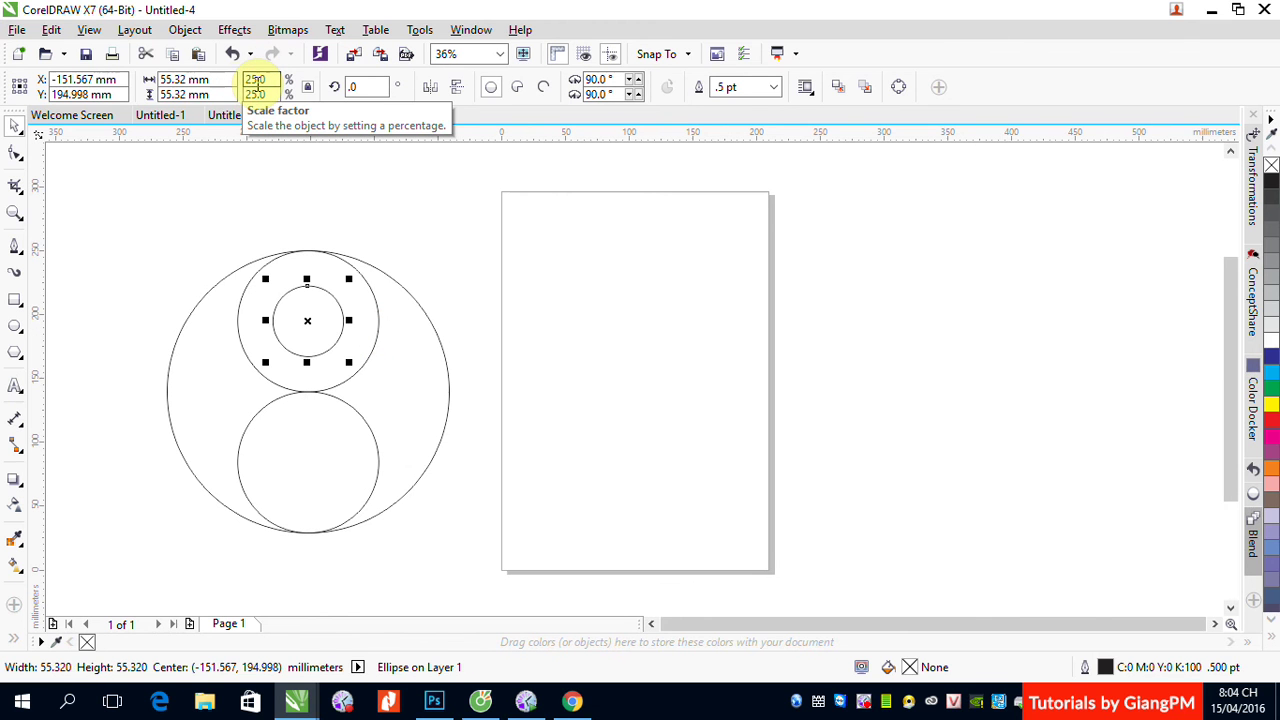
Make a concentric copy of the lower half-size circle with the scale factor set to 25%, and deselect it.
click(366, 424)
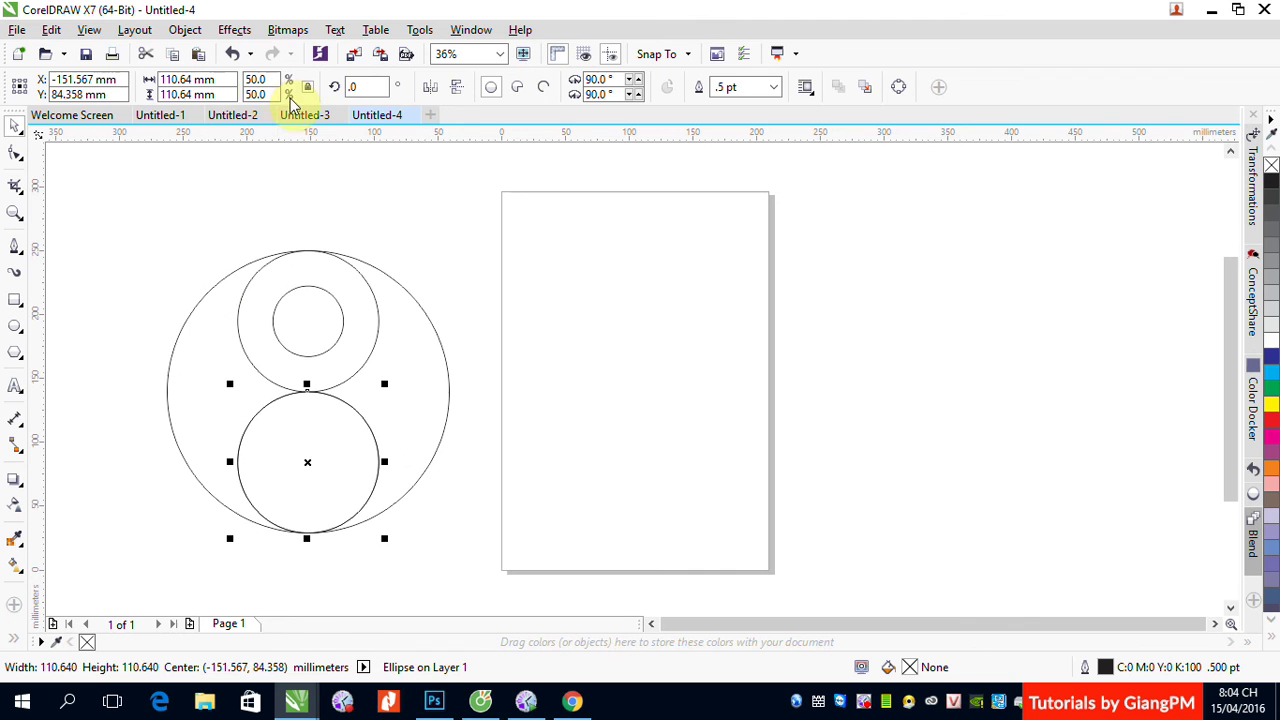
click(256, 93)
text(25)
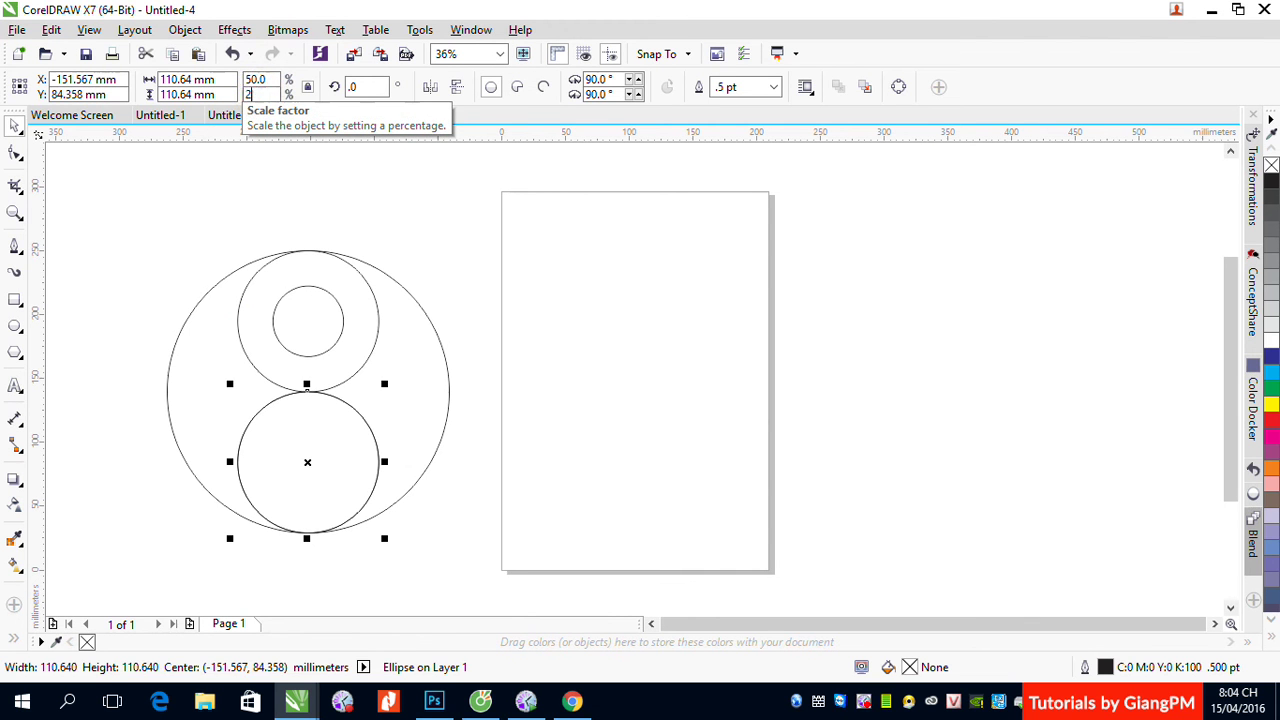
key(Return)
click(667, 262)
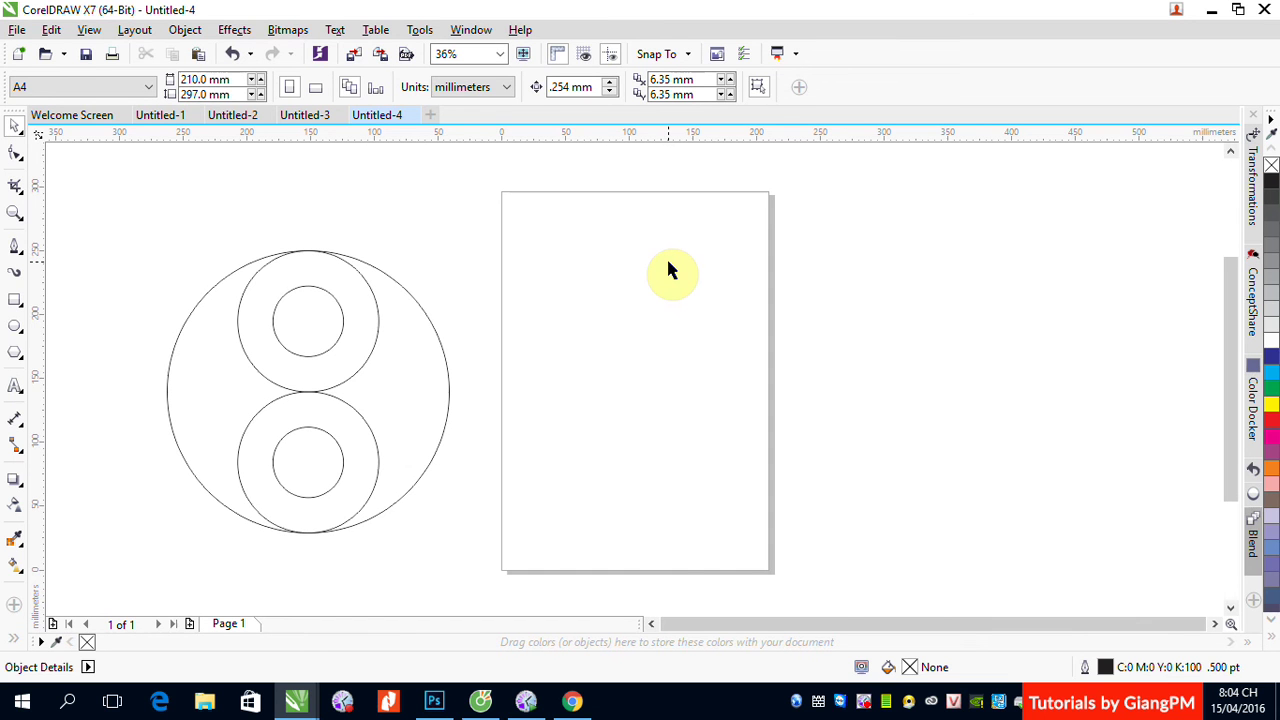
Convert the large circle into an open arc with a starting angle of 90° and an ending angle of 270°.
click(406, 290)
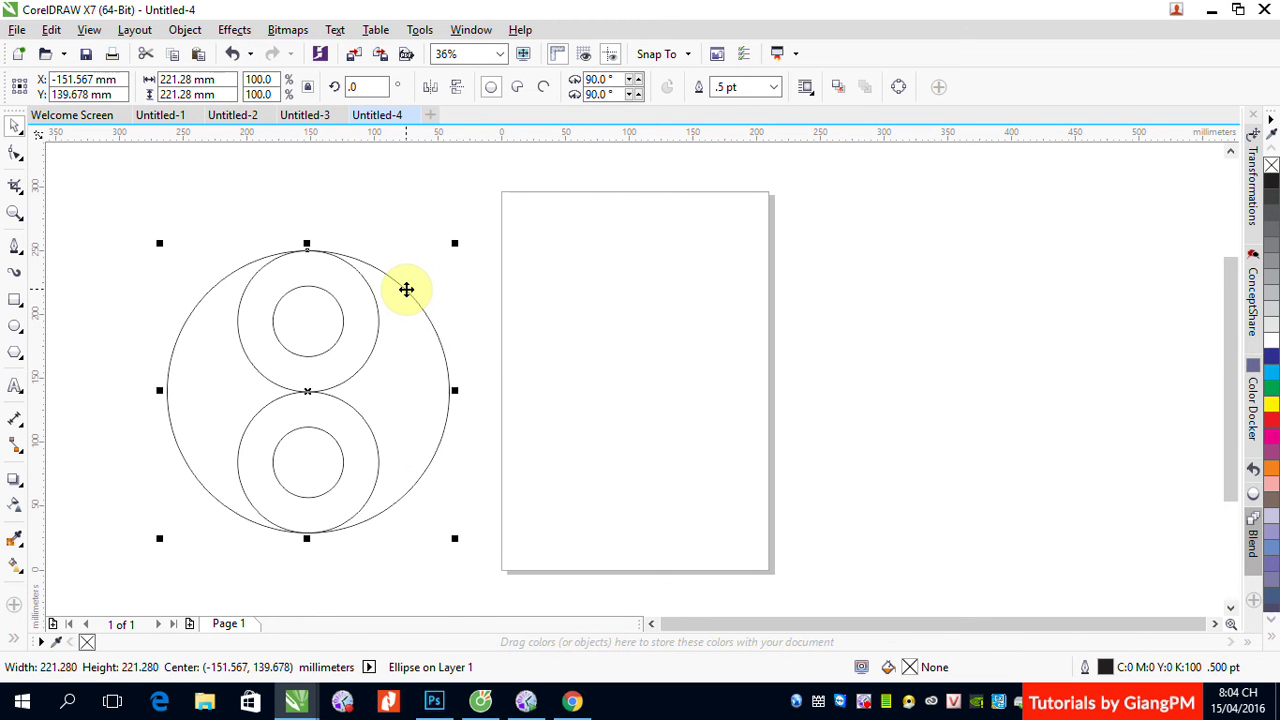
click(544, 89)
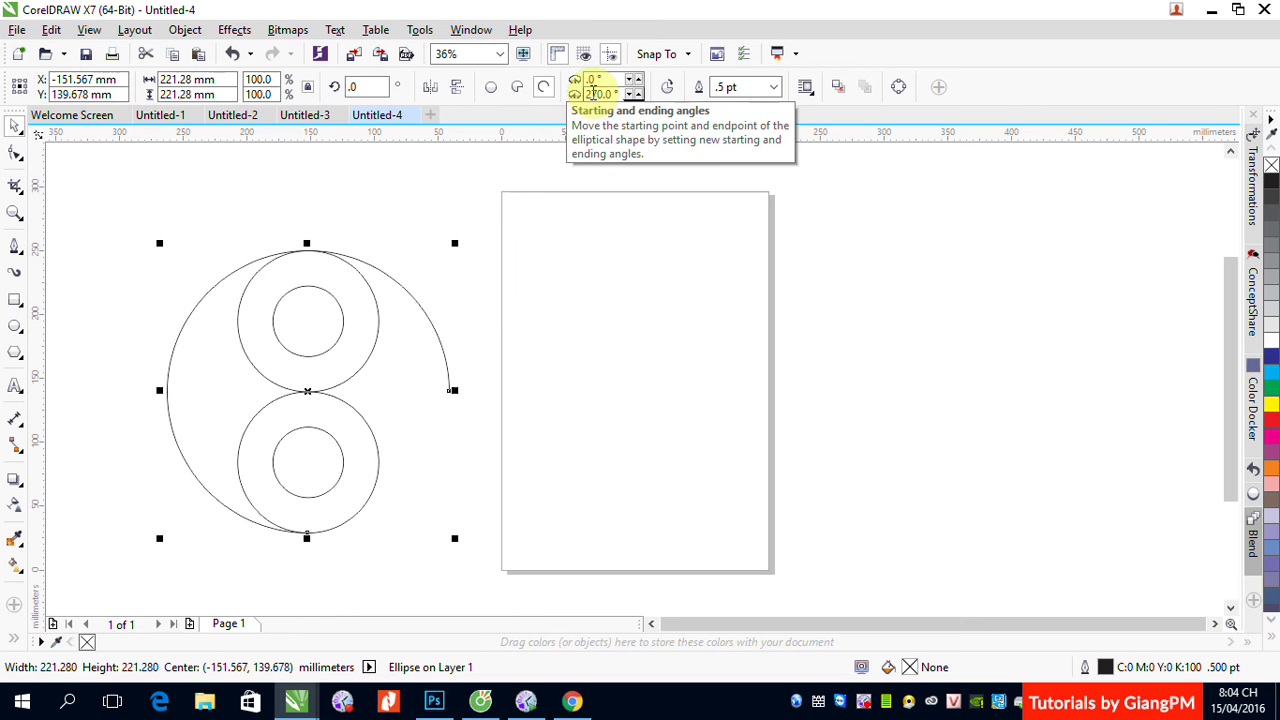
drag(605, 80, 565, 82)
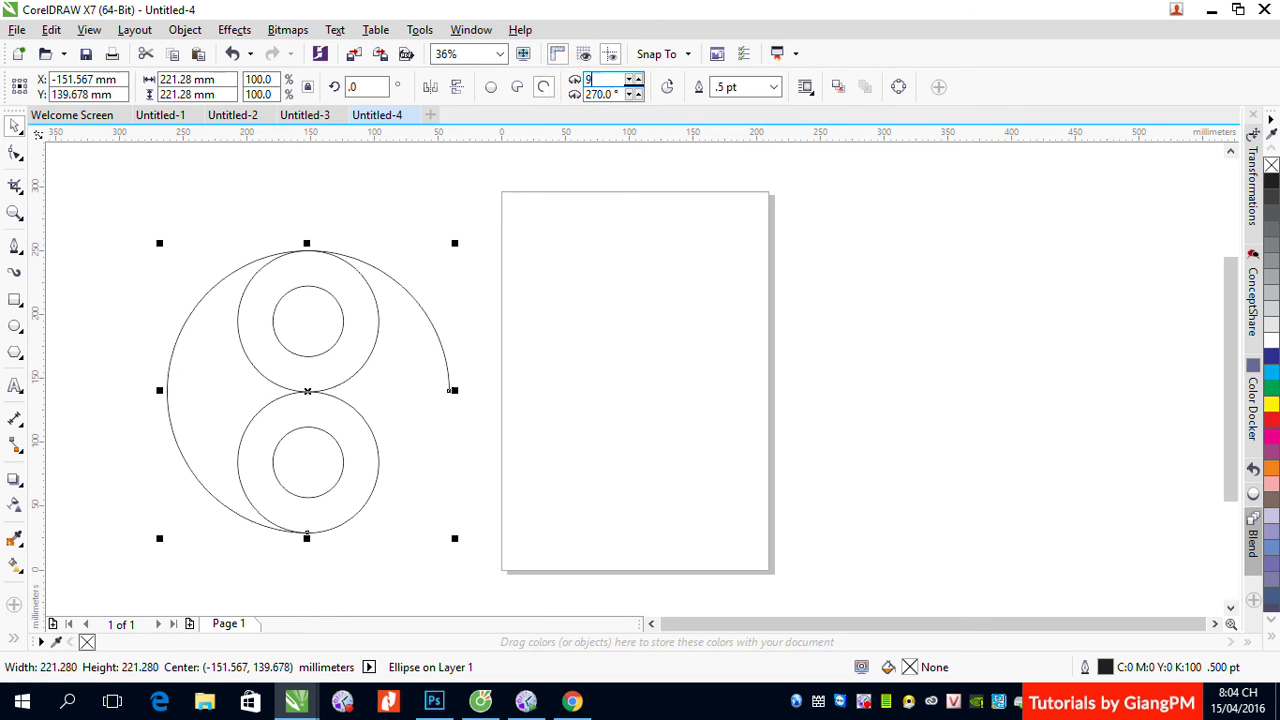
text(90)
key(Return)
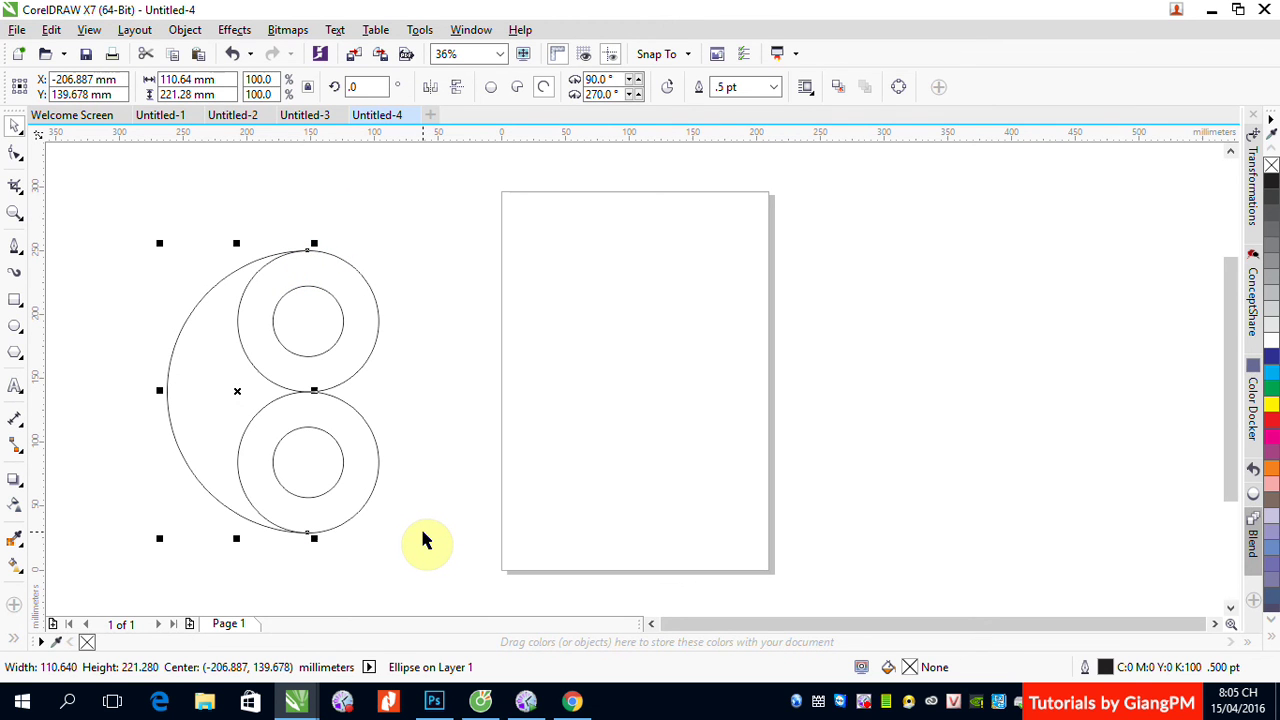
Convert the upper half-size circle into an open arc running from 90° to 270°.
click(376, 311)
click(370, 292)
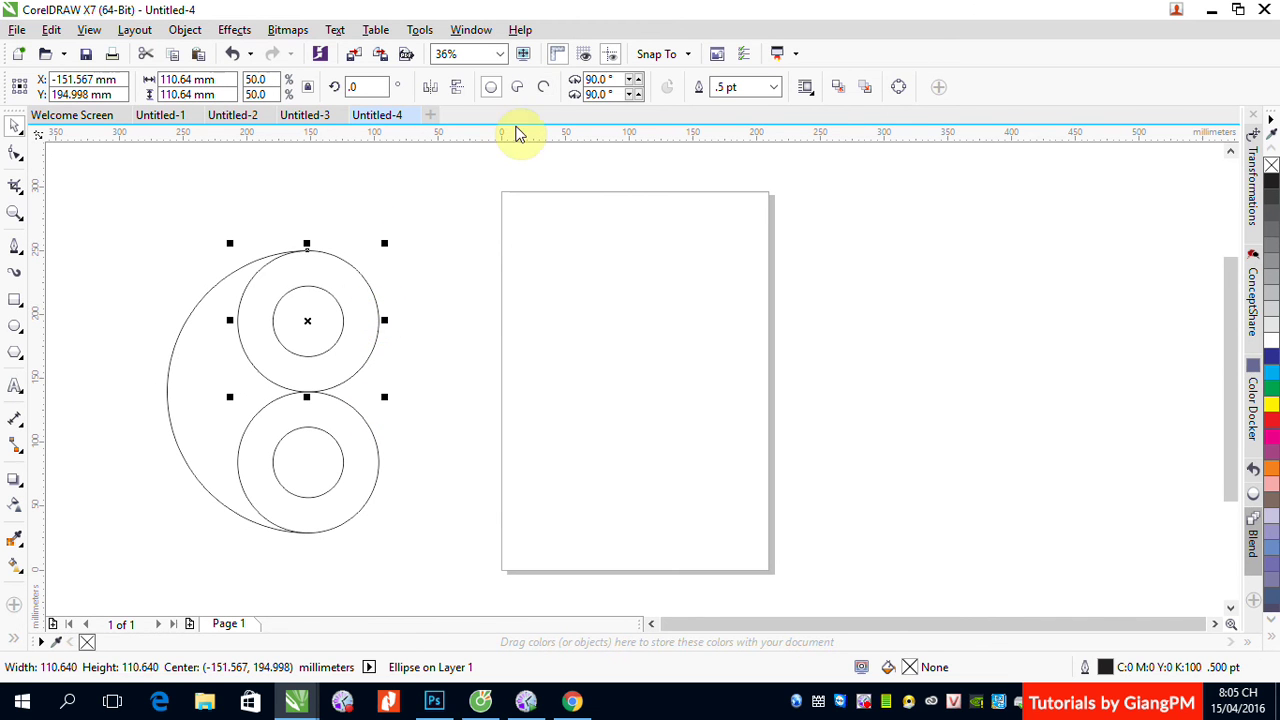
click(543, 87)
click(603, 79)
text(9)
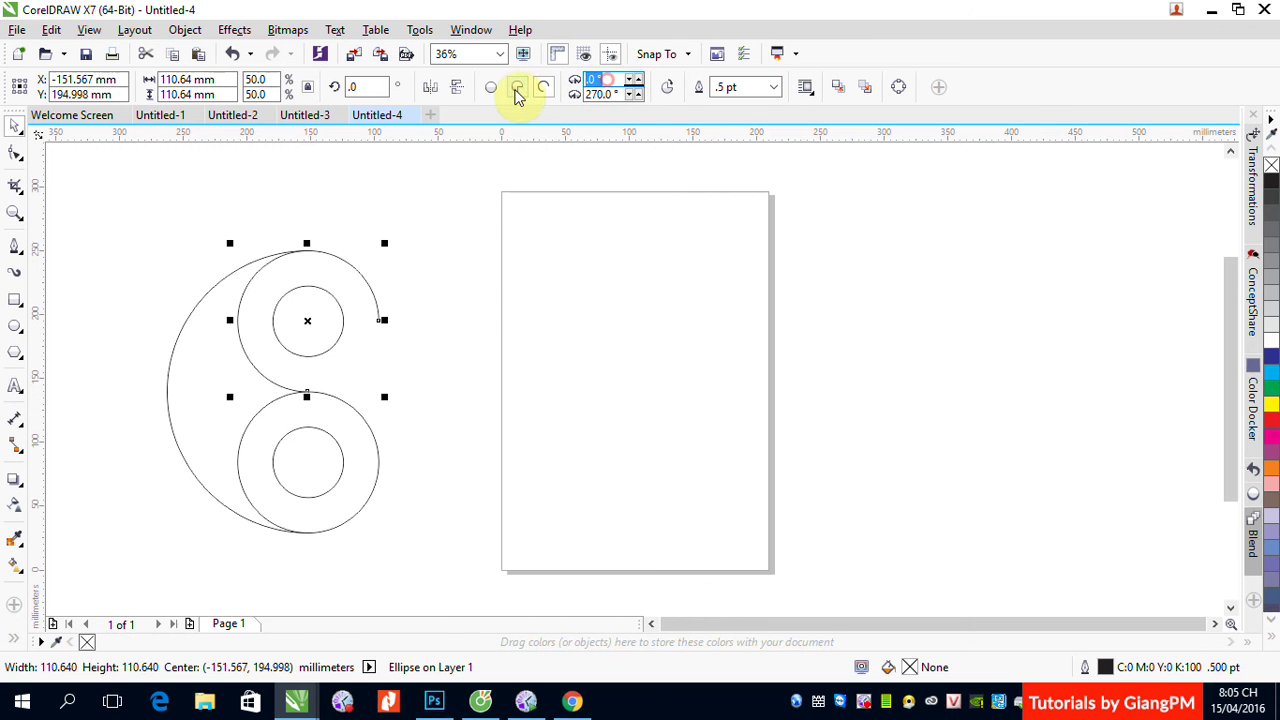
text(0)
key(Return)
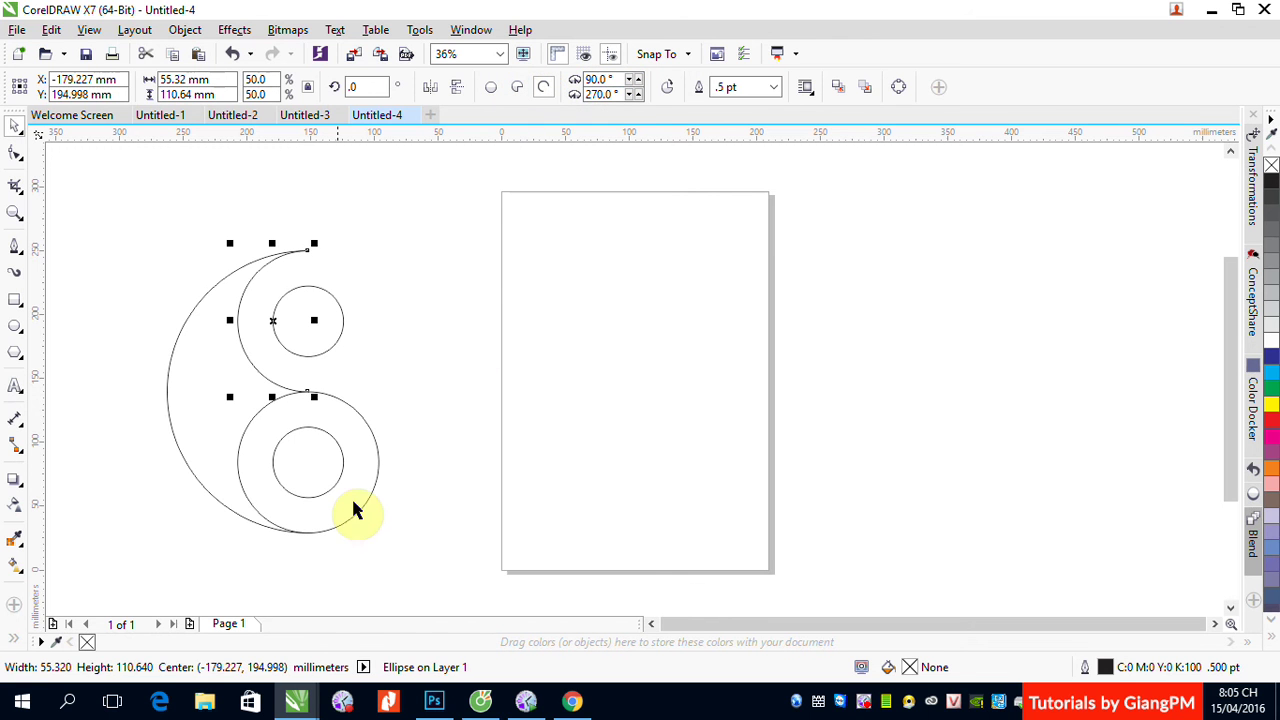
Convert the lower half-size circle into an arc from 90° to 270°, reverse the arc's direction, and deselect it.
click(380, 460)
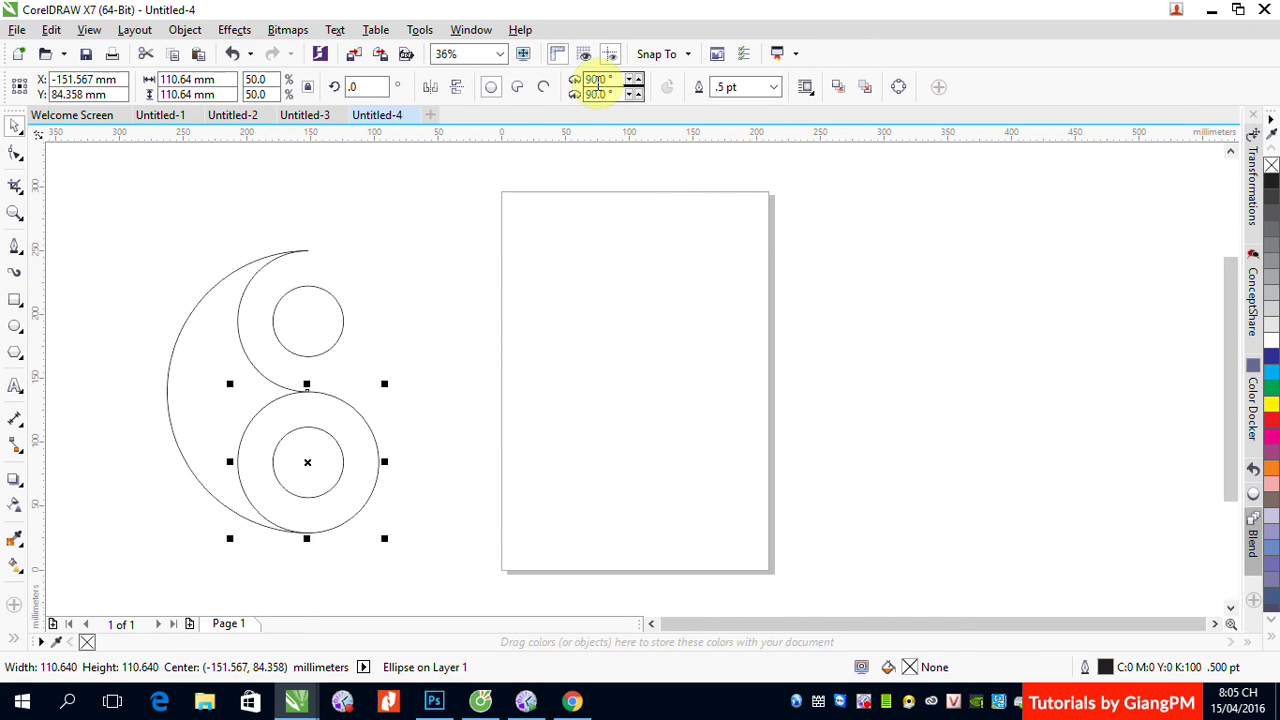
double_click(597, 80)
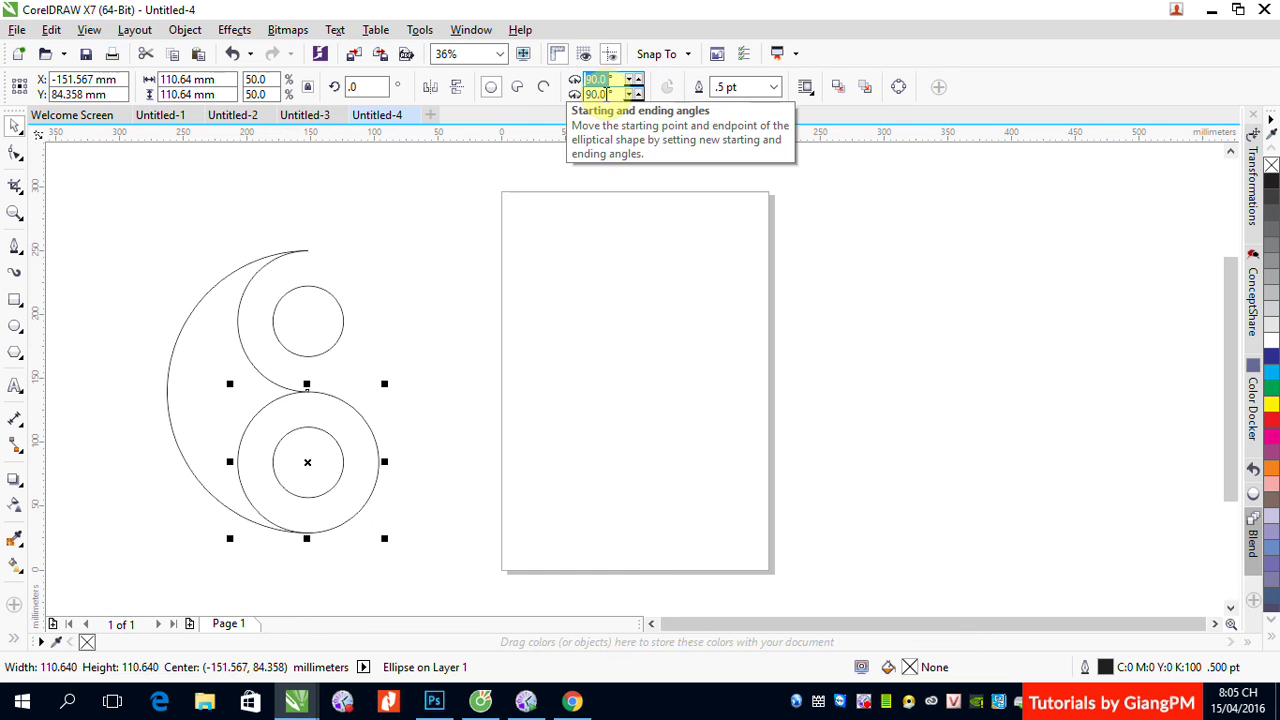
click(543, 87)
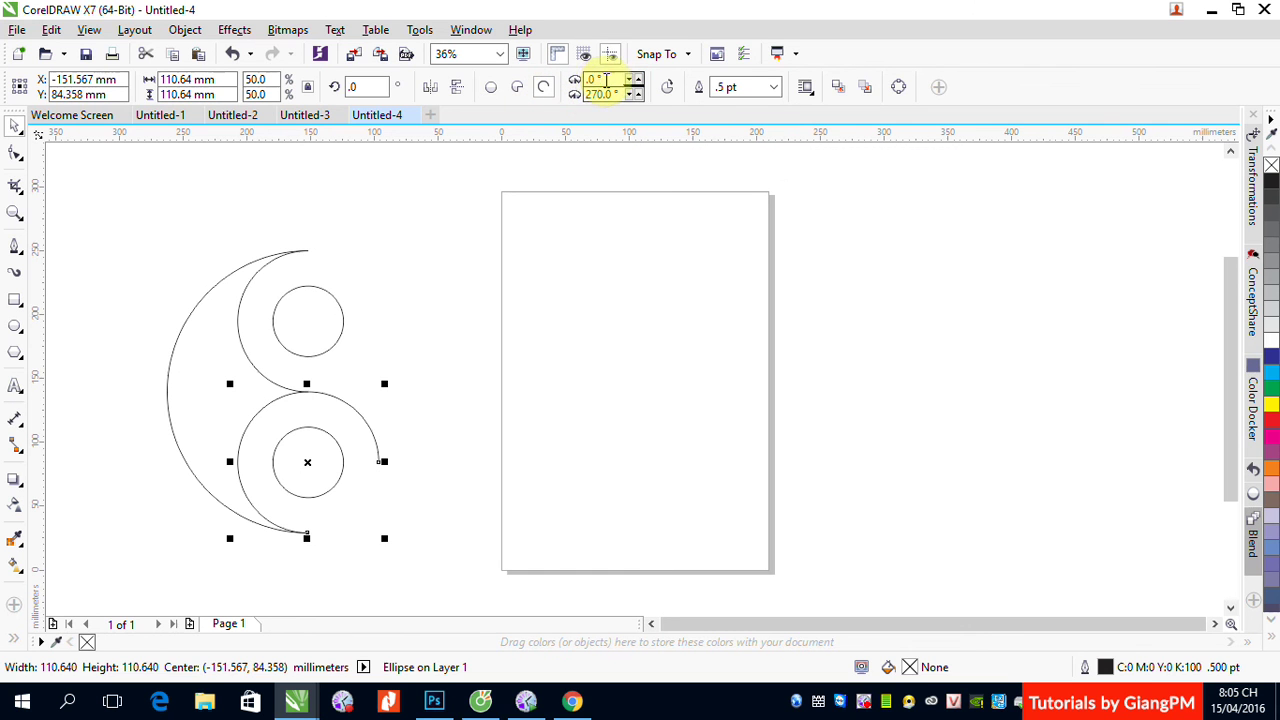
text(90)
key(Return)
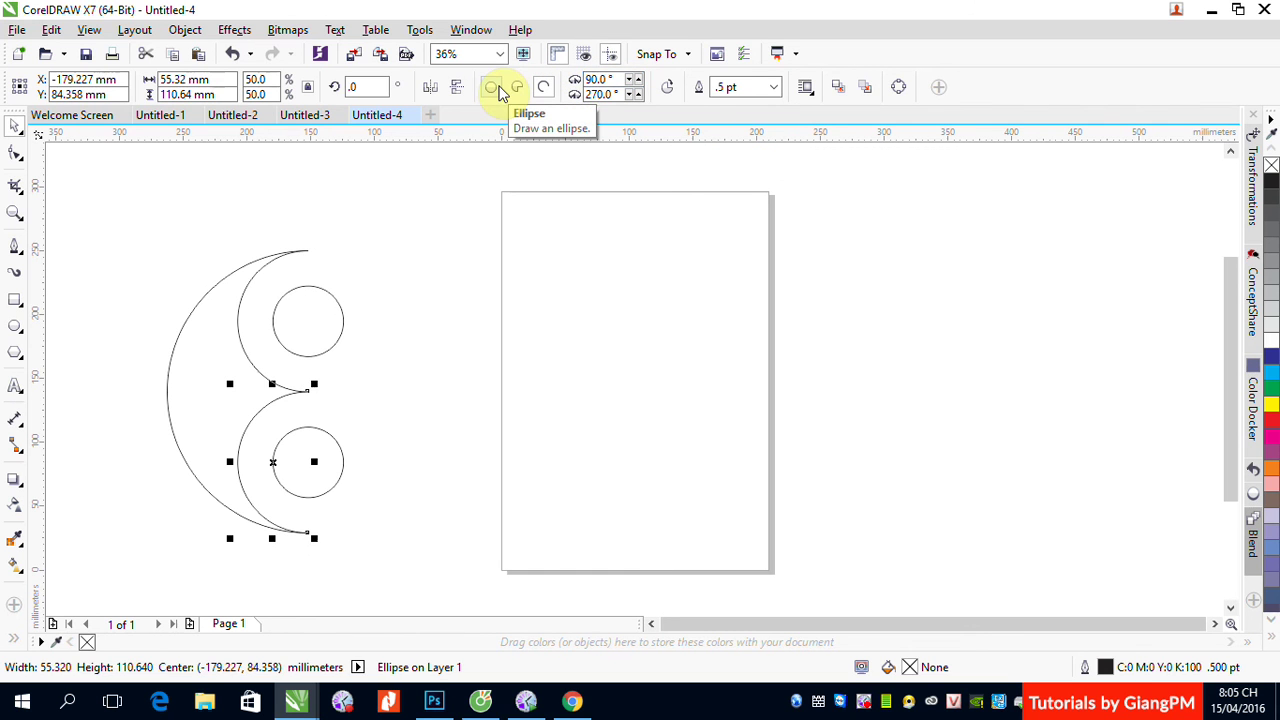
click(667, 87)
click(446, 306)
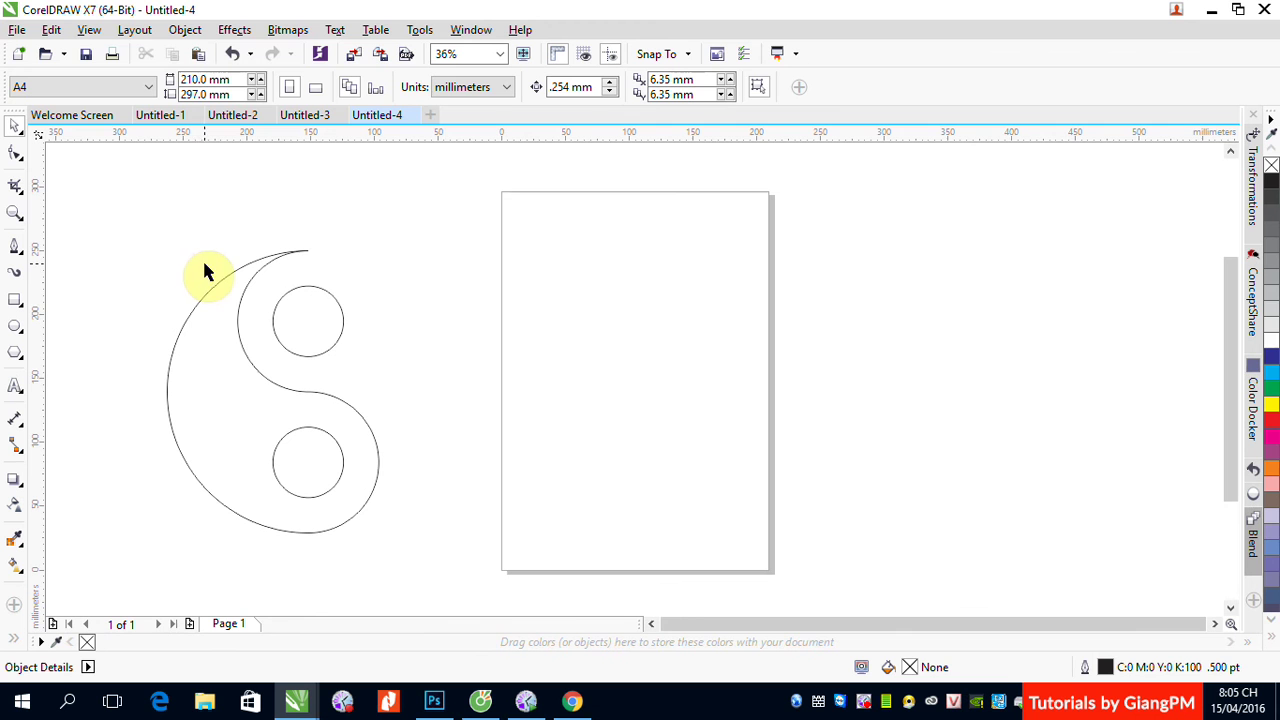
Move the upper, lower and large arcs away one at a time, undoing each move, and deselect.
click(240, 335)
drag(237, 323, 600, 289)
key(ctrl+z)
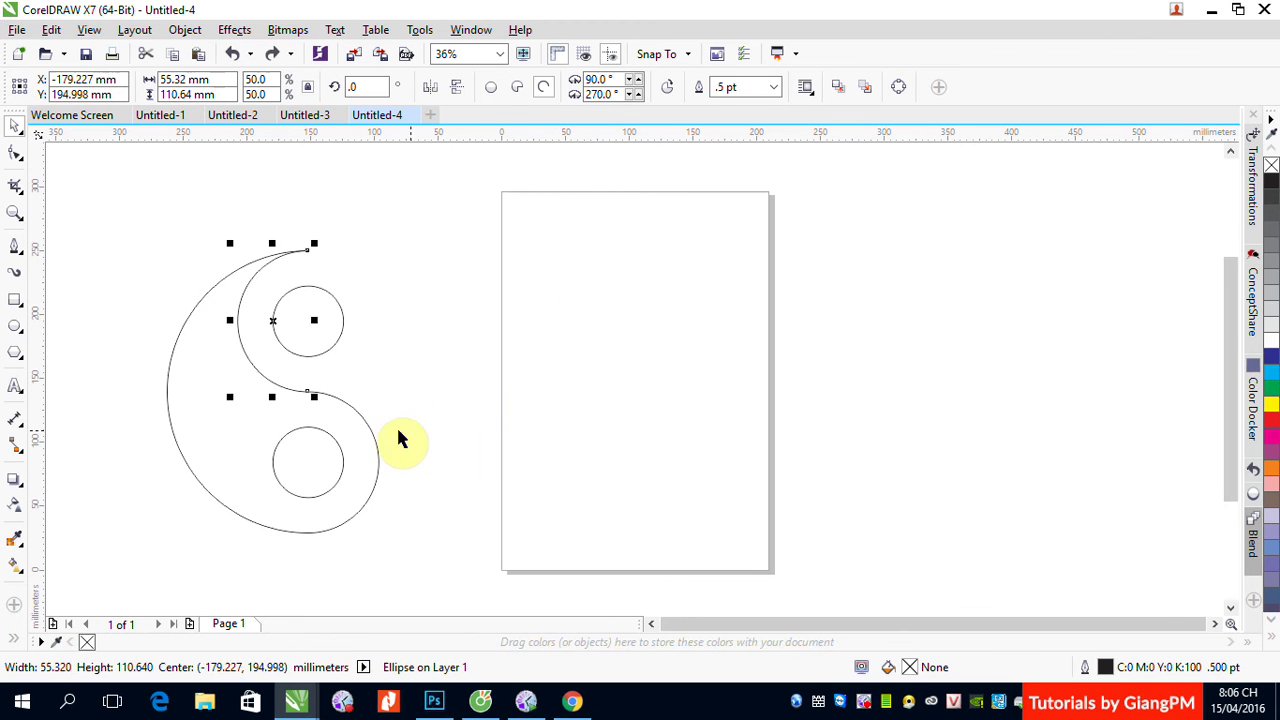
drag(372, 437, 606, 423)
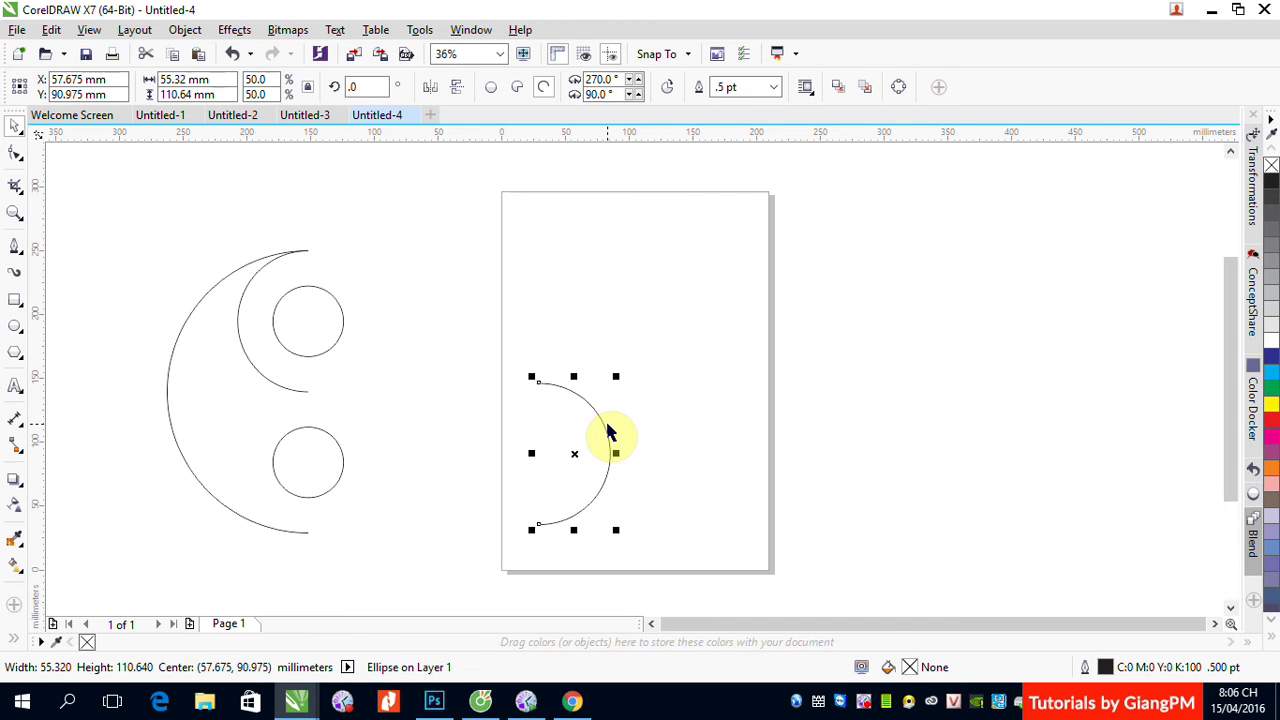
key(ctrl+z)
drag(172, 440, 147, 467)
key(ctrl+z)
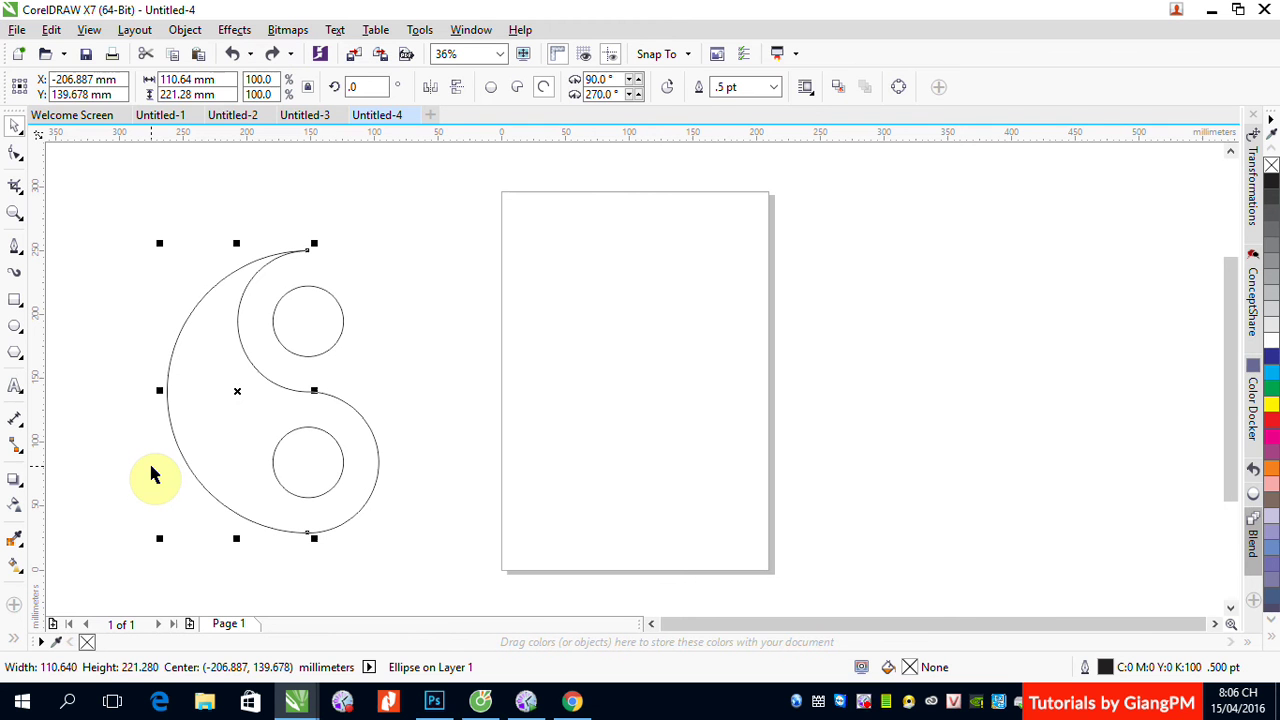
click(466, 311)
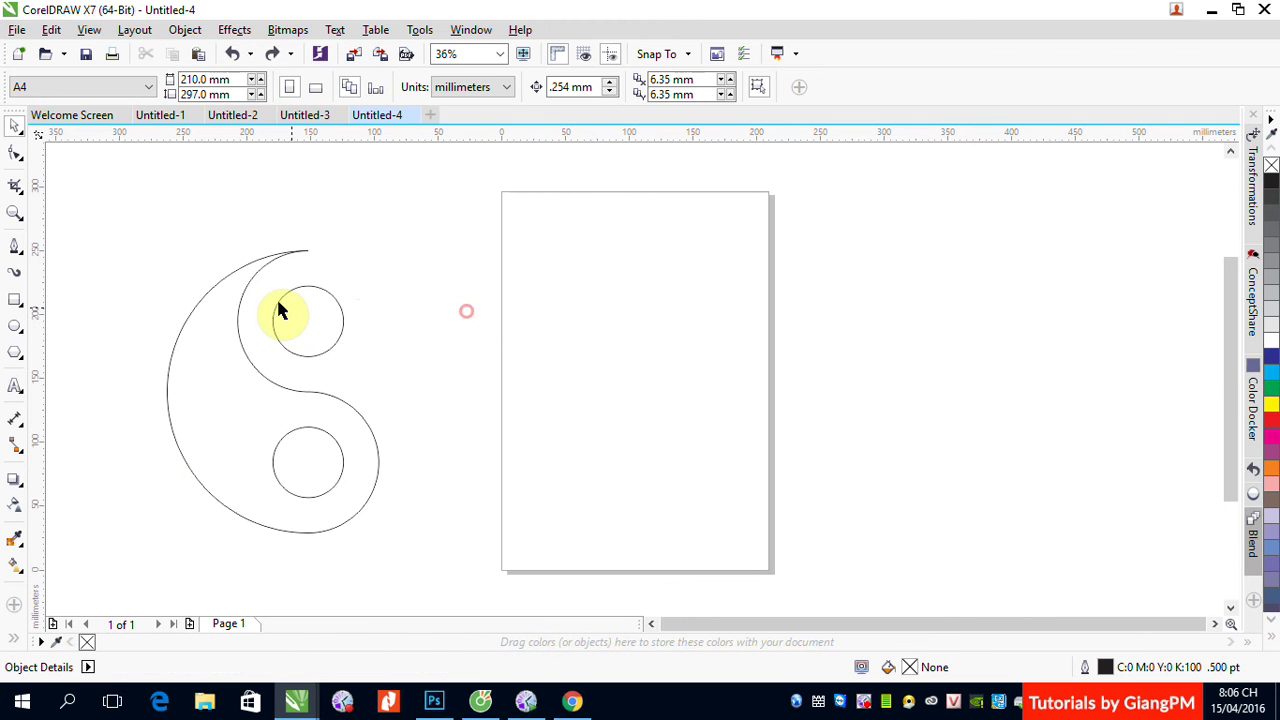
Select the three arcs together and combine them into a single curve, leaving out the two small circles.
drag(177, 251, 246, 323)
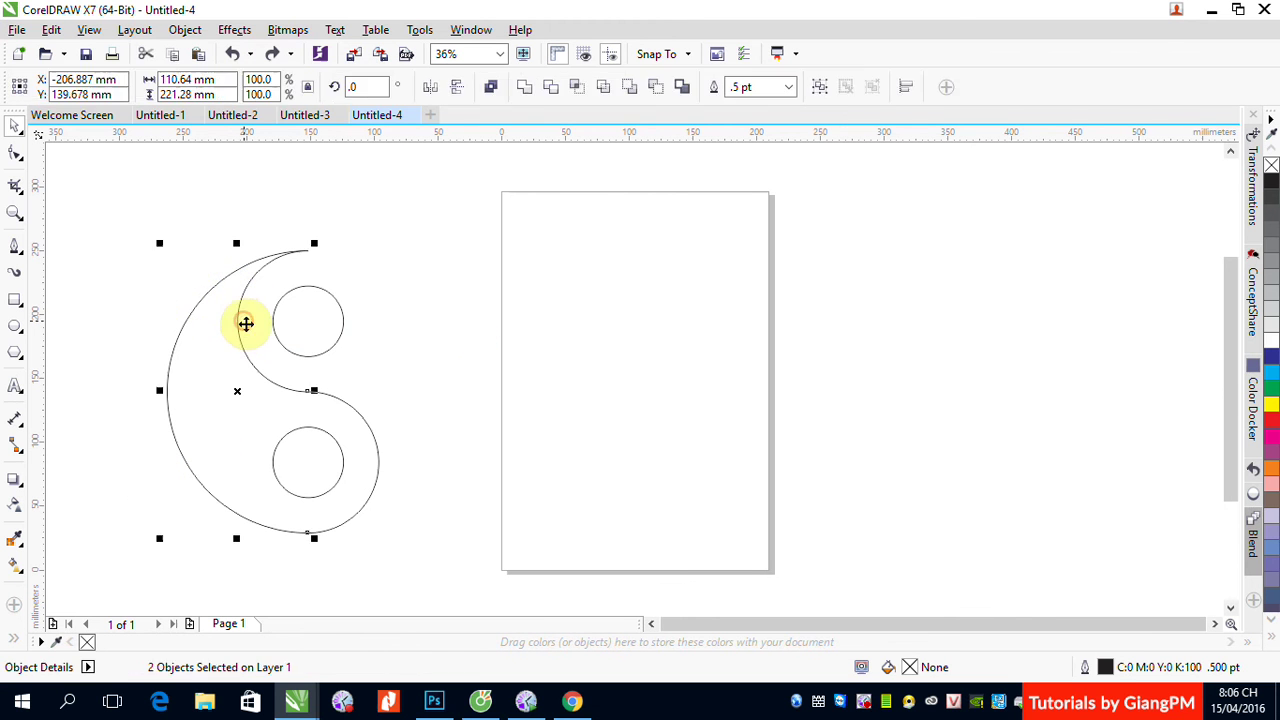
shift+click(372, 438)
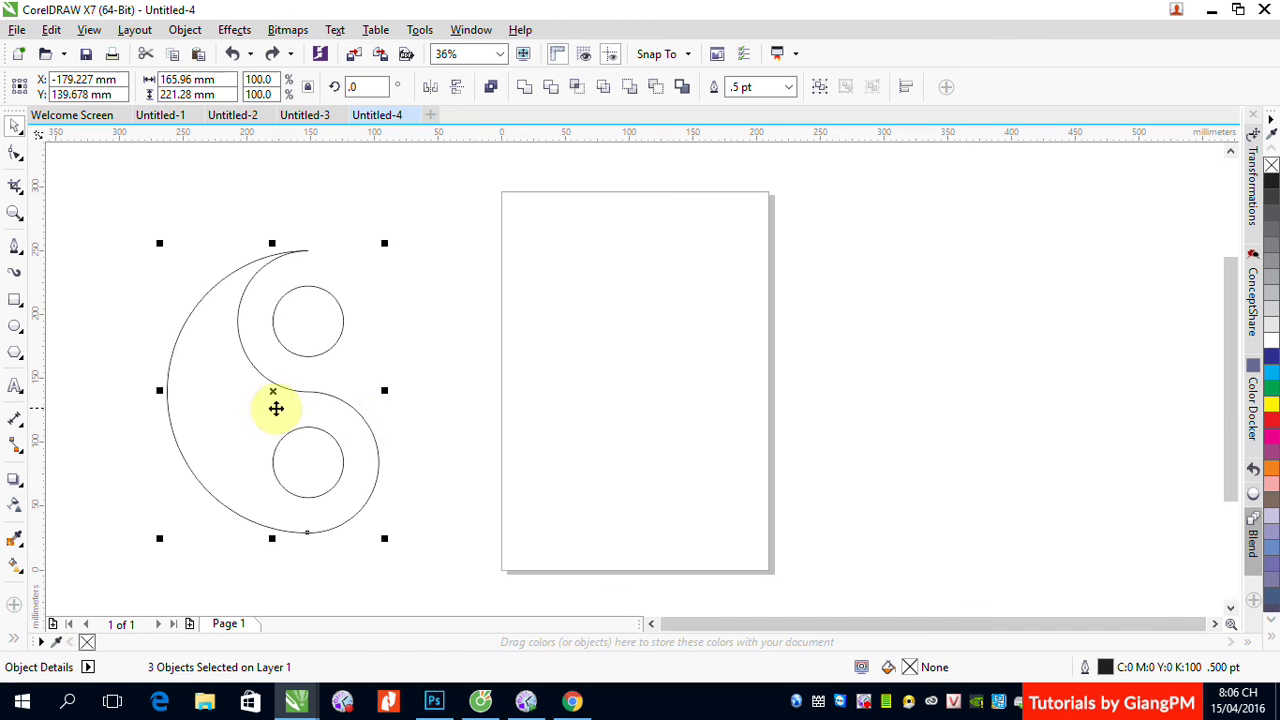
drag(271, 391, 686, 349)
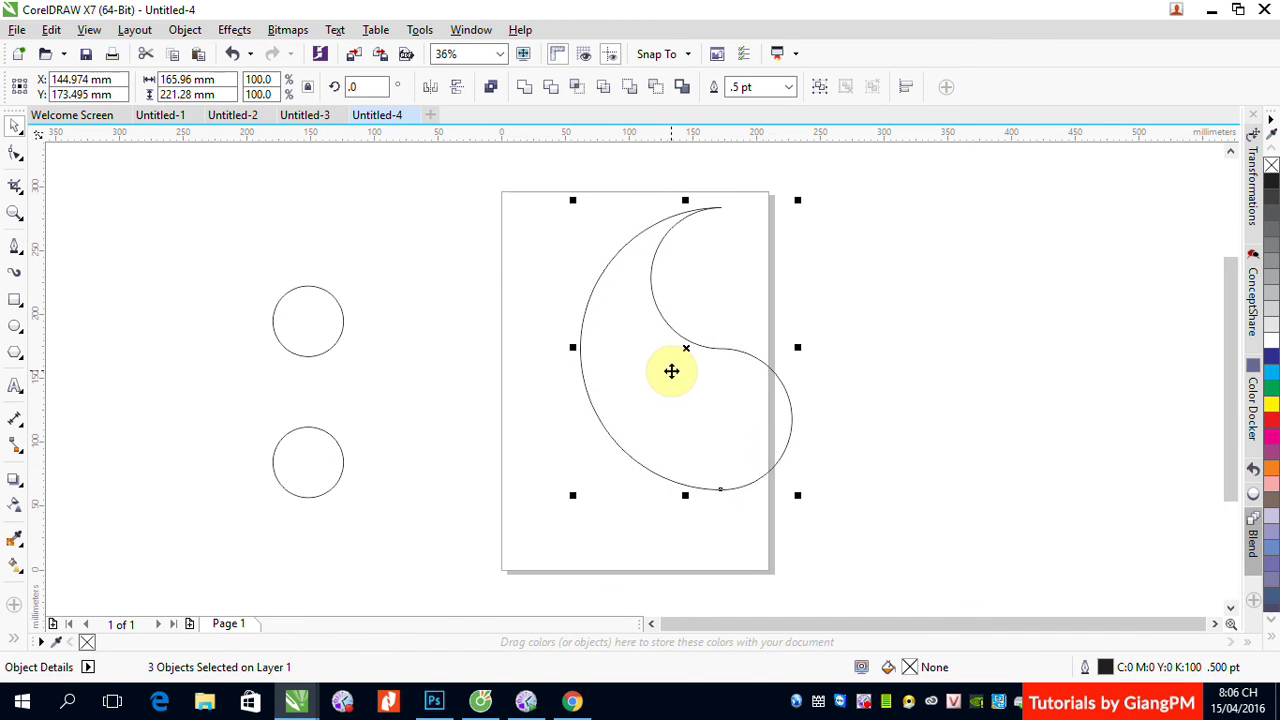
key(ctrl+z)
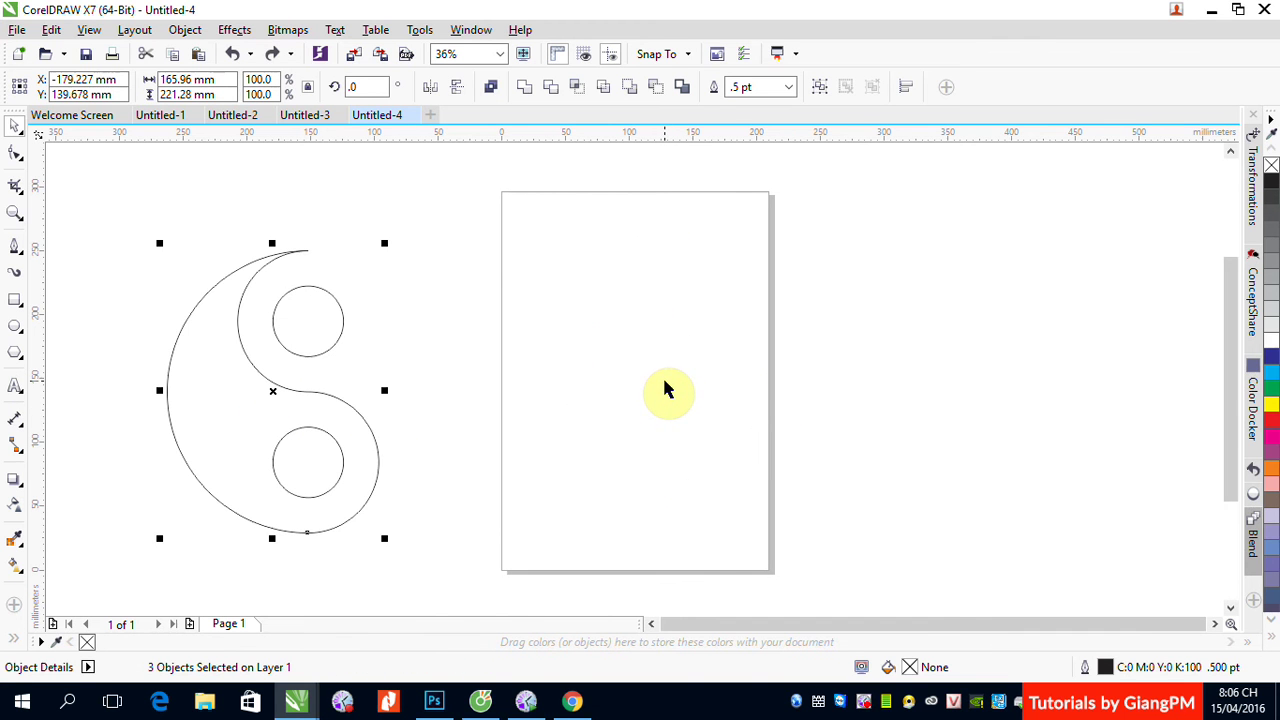
click(494, 90)
click(494, 90)
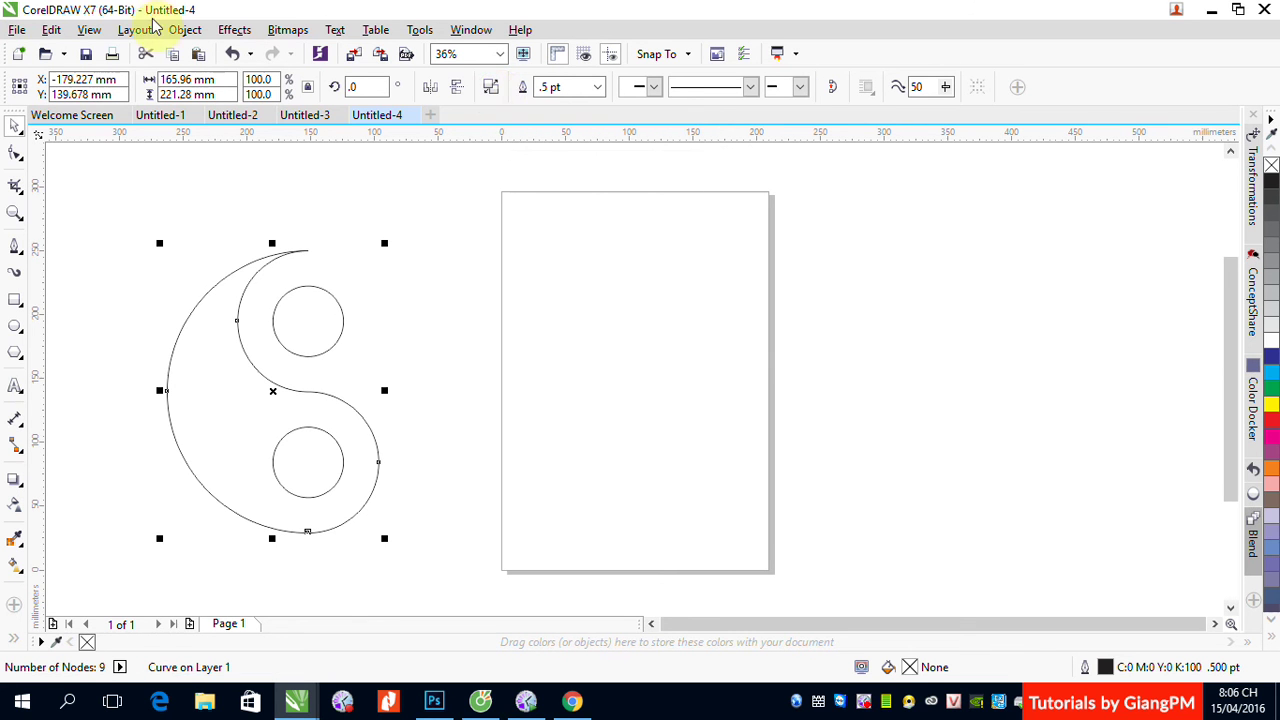
Join the overlapping end nodes at the curve's upper tip, middle and lower end to close the outline, and deselect it.
click(15, 156)
drag(287, 228, 322, 259)
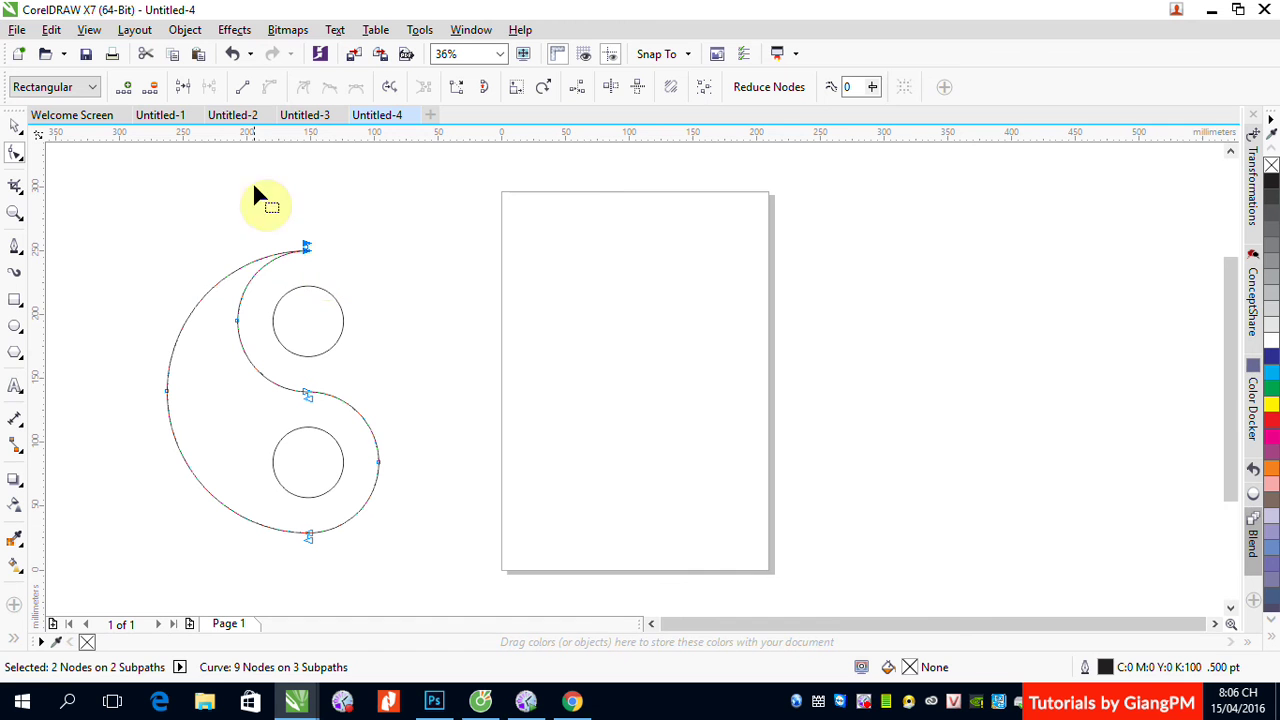
click(183, 92)
drag(279, 371, 314, 401)
click(183, 87)
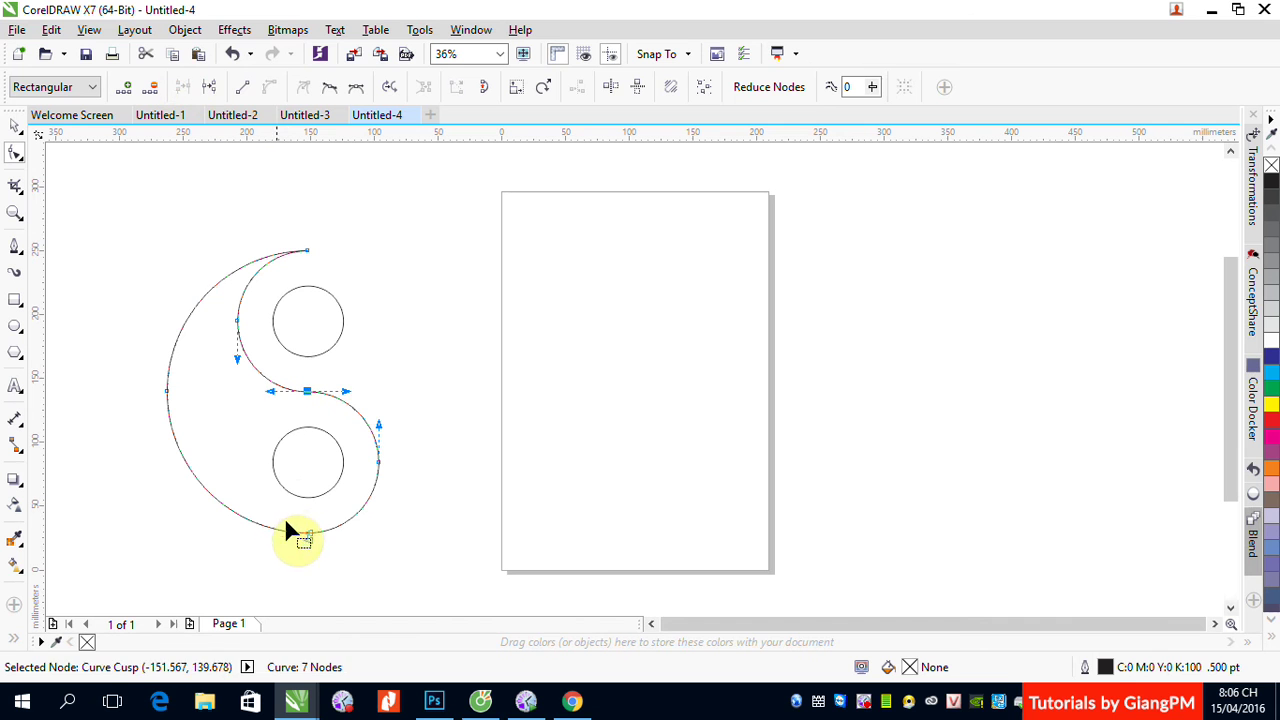
drag(287, 520, 323, 552)
click(187, 87)
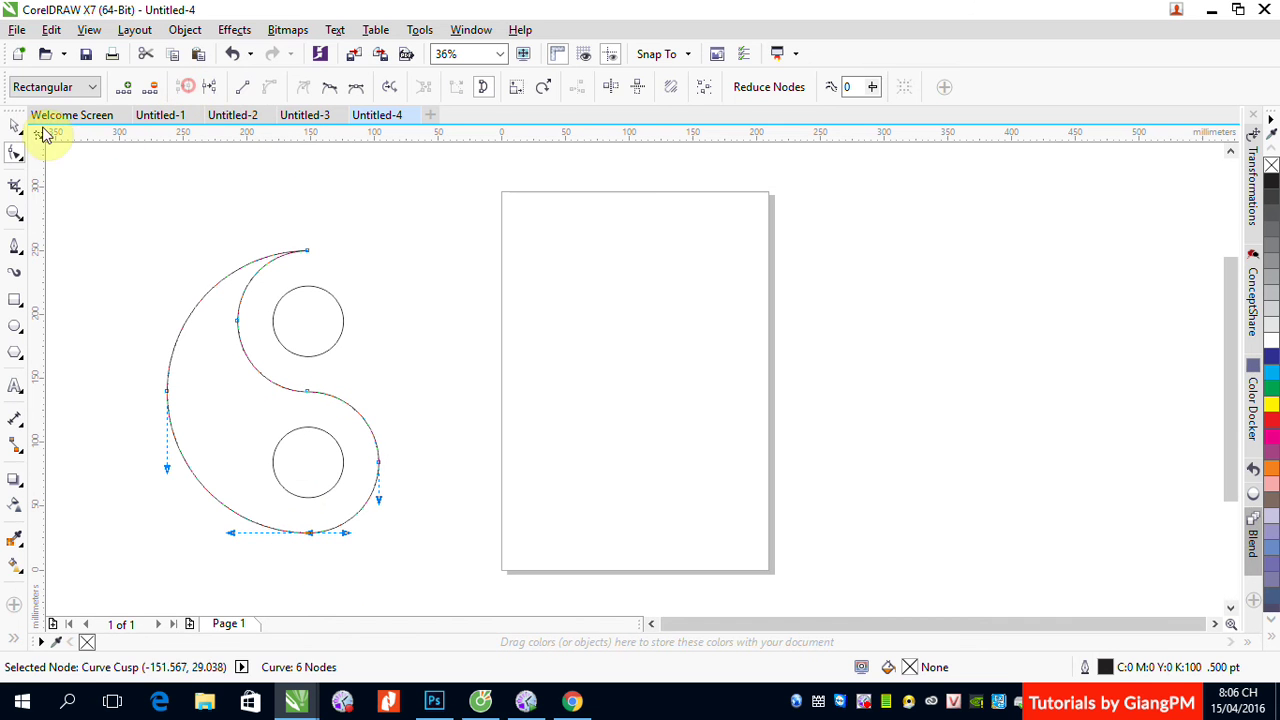
click(14, 125)
click(474, 343)
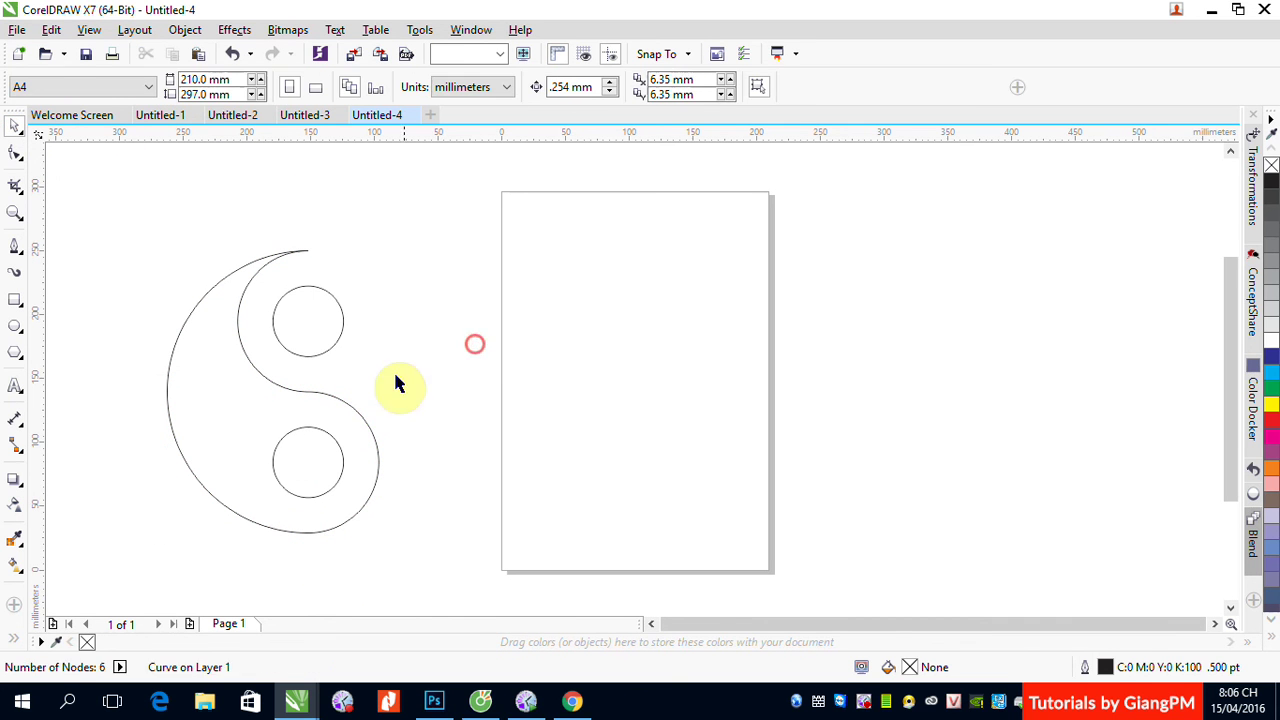
Fill the closed teardrop curve and the upper small circle with red and the lower small circle with black.
click(340, 403)
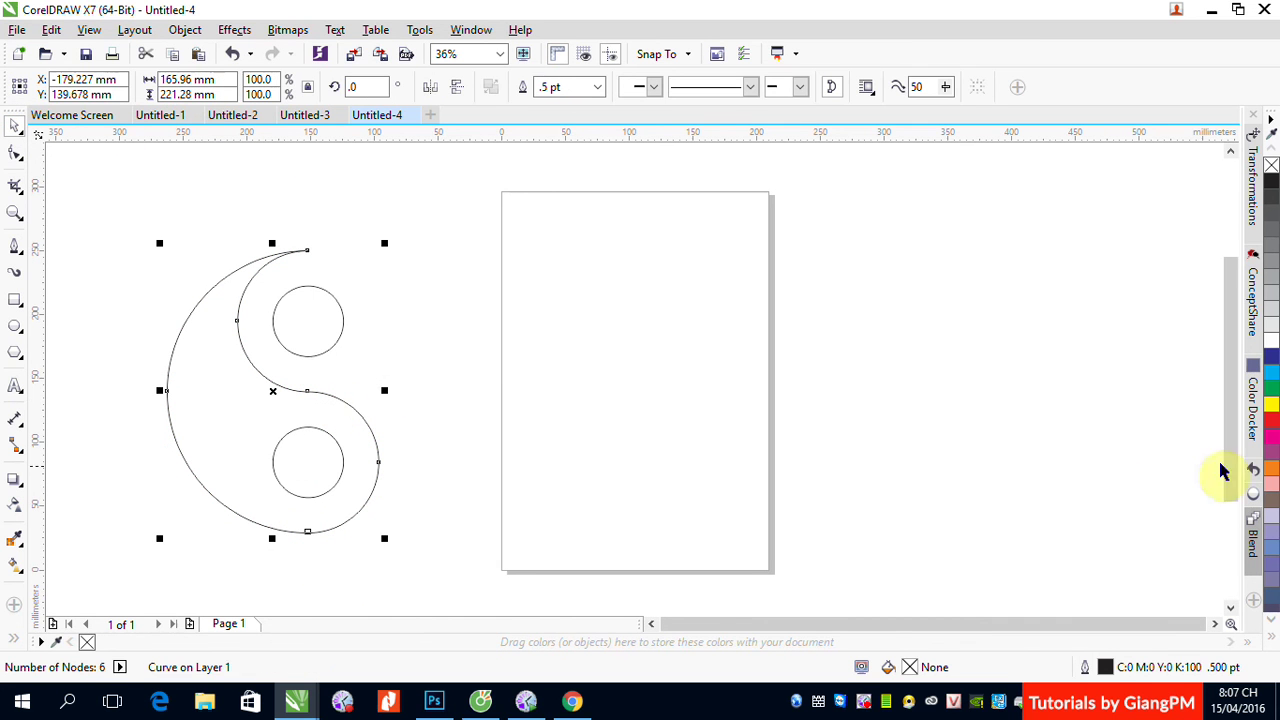
click(1270, 428)
click(318, 436)
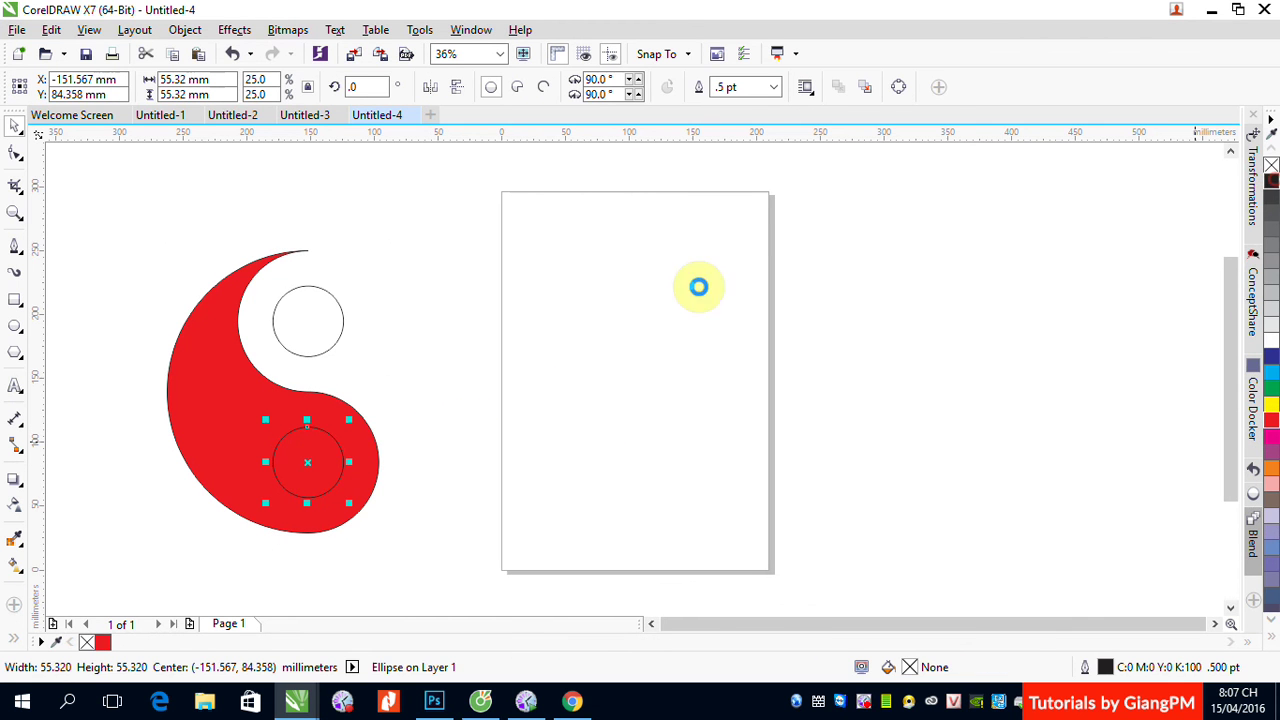
click(307, 293)
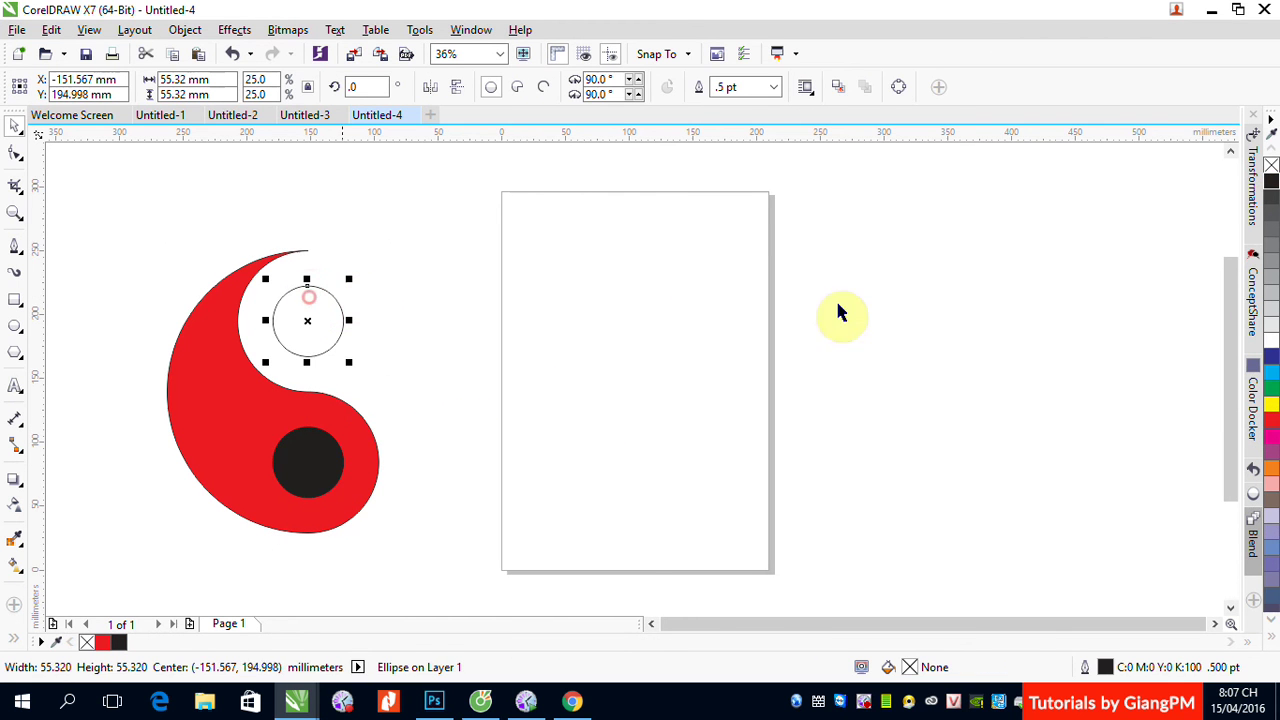
click(1272, 428)
click(526, 430)
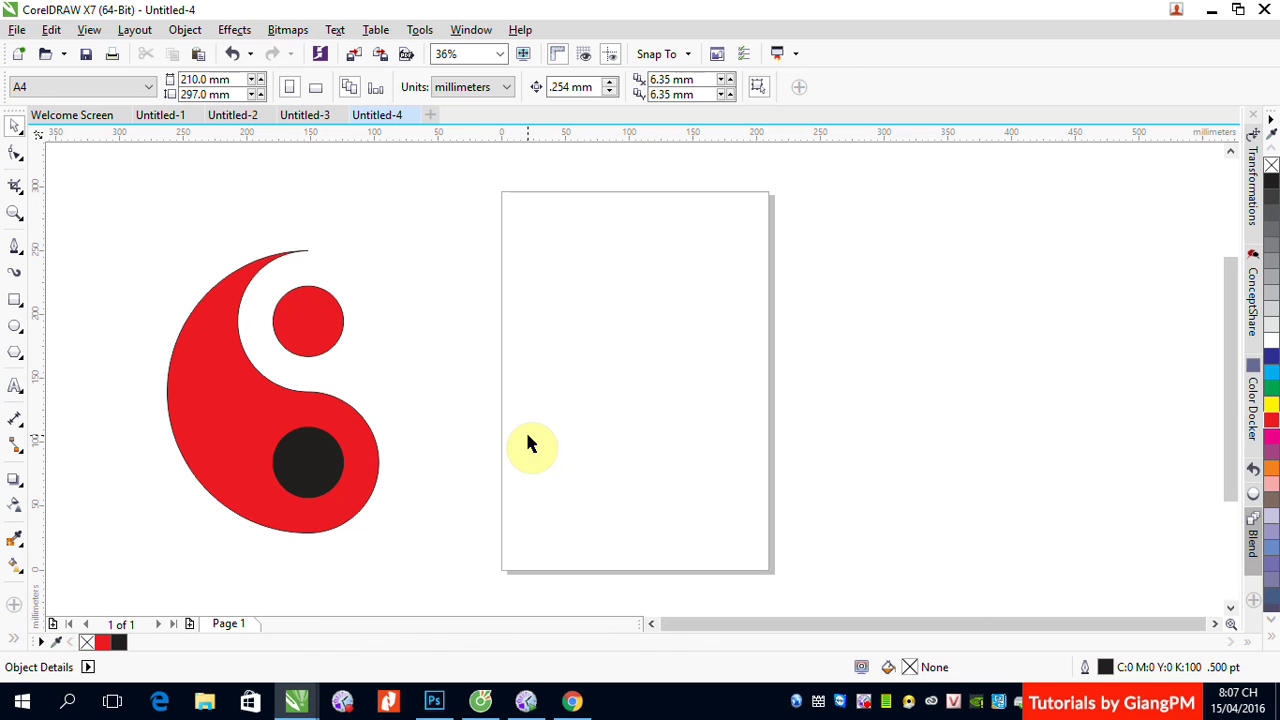
Scale the black lower circle to 100% and align its top edge with the red teardrop curve.
click(312, 333)
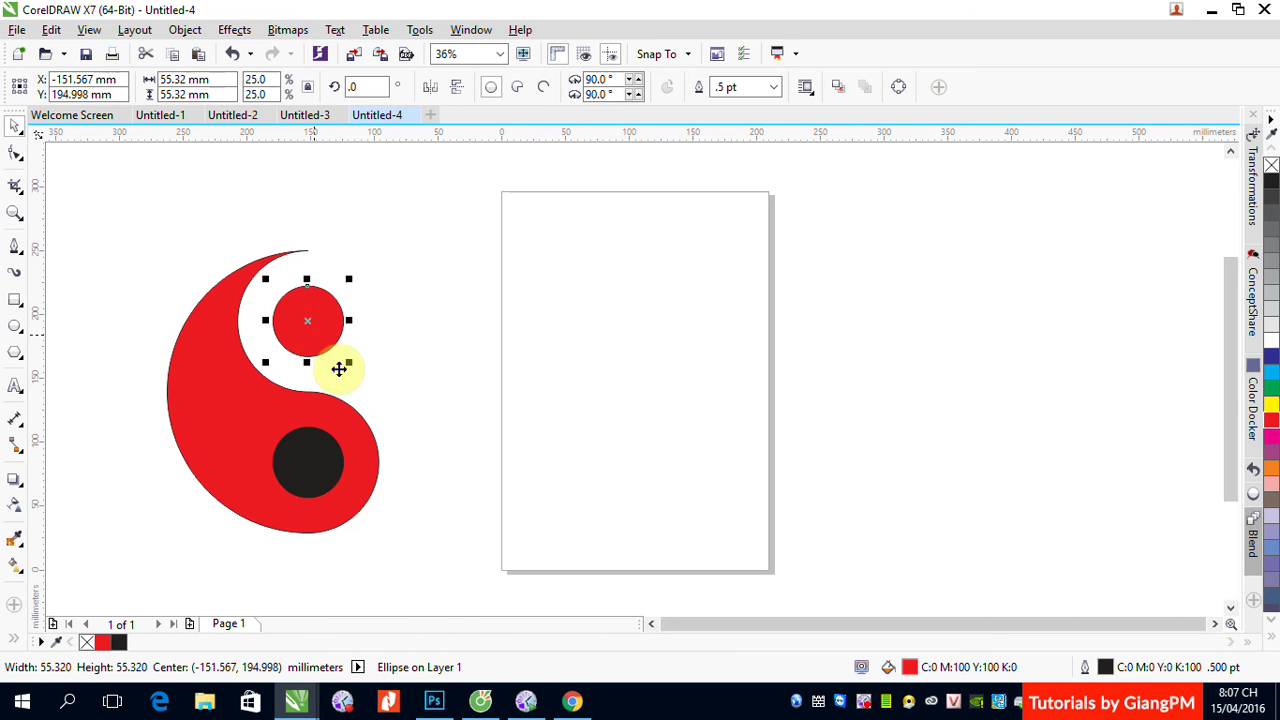
click(305, 472)
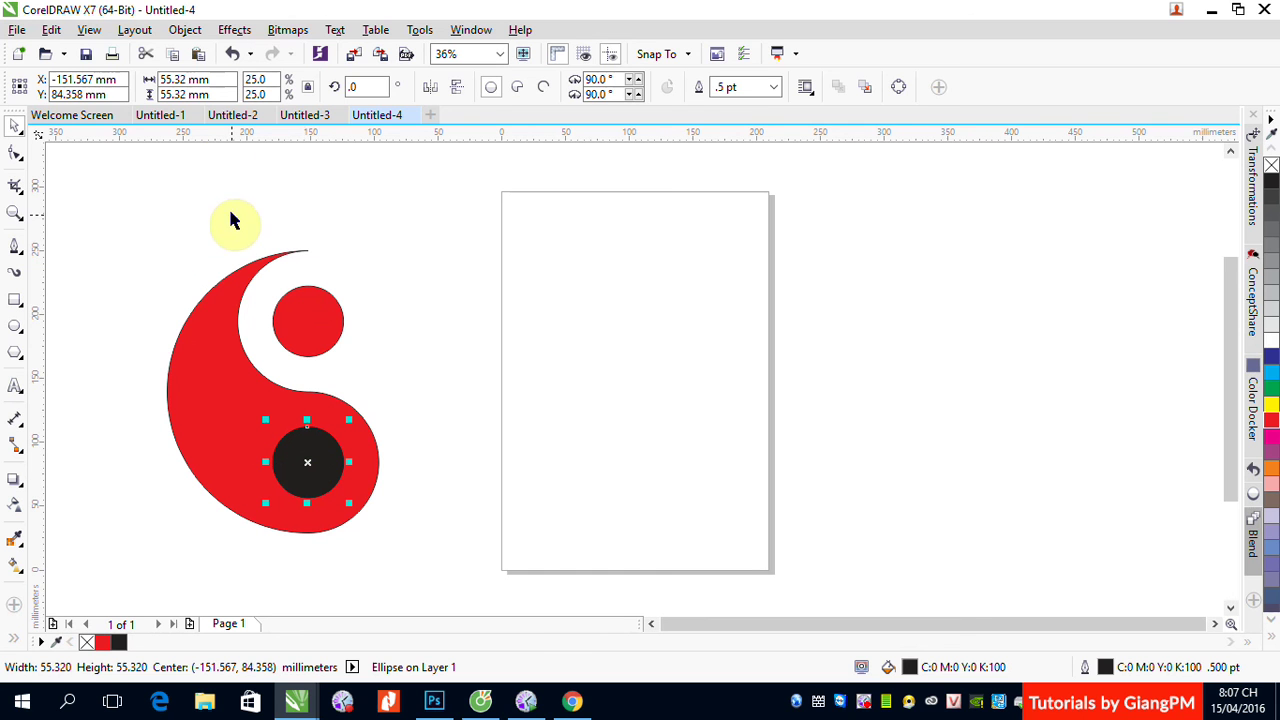
double_click(252, 80)
text(100)
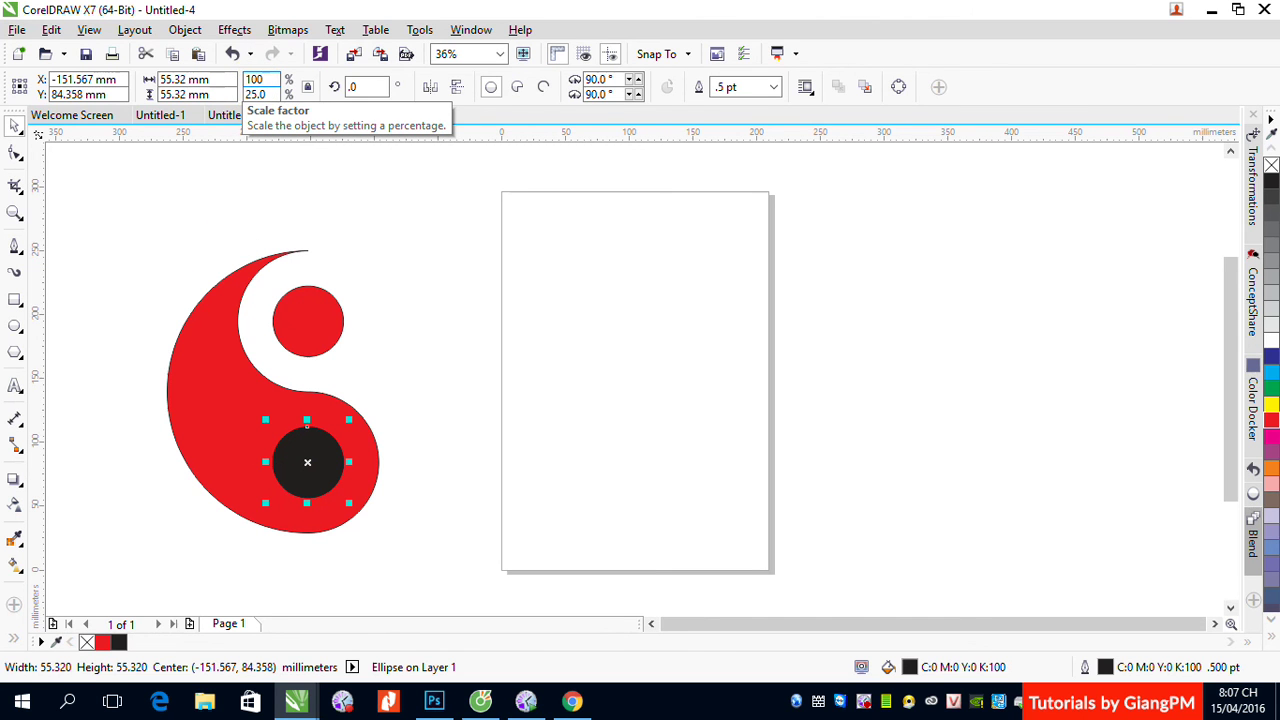
key(Return)
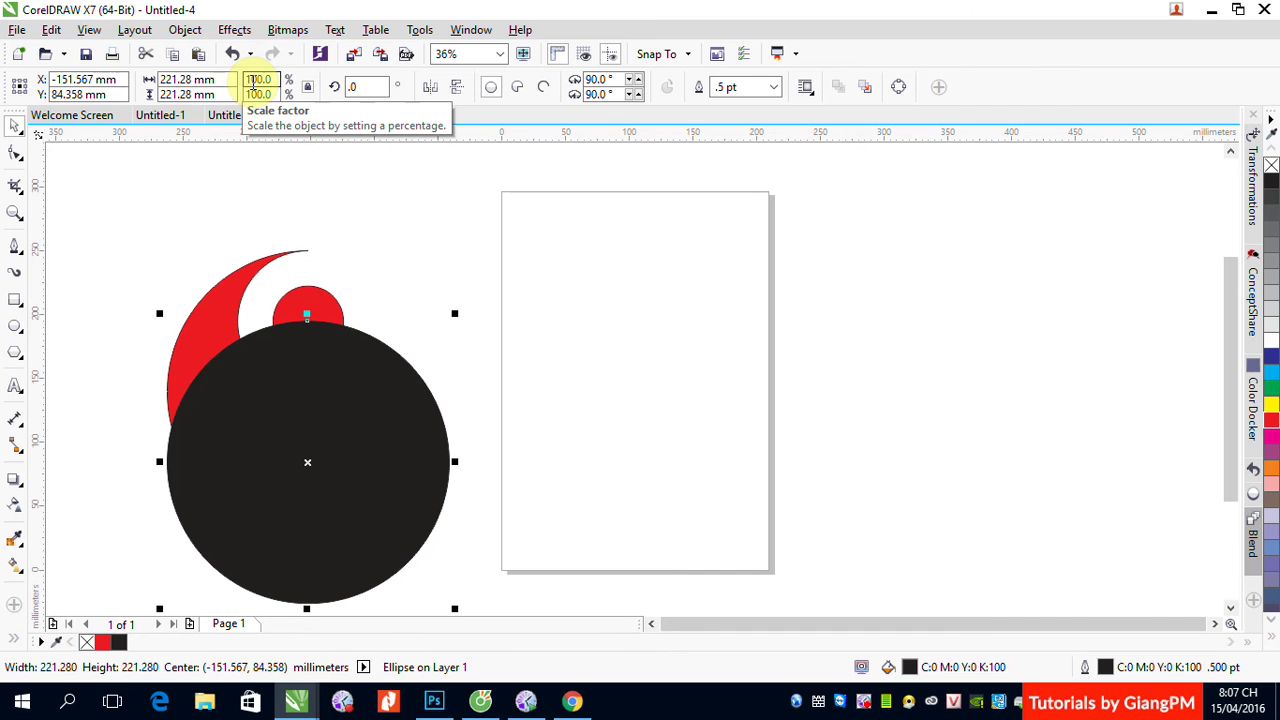
shift+click(207, 317)
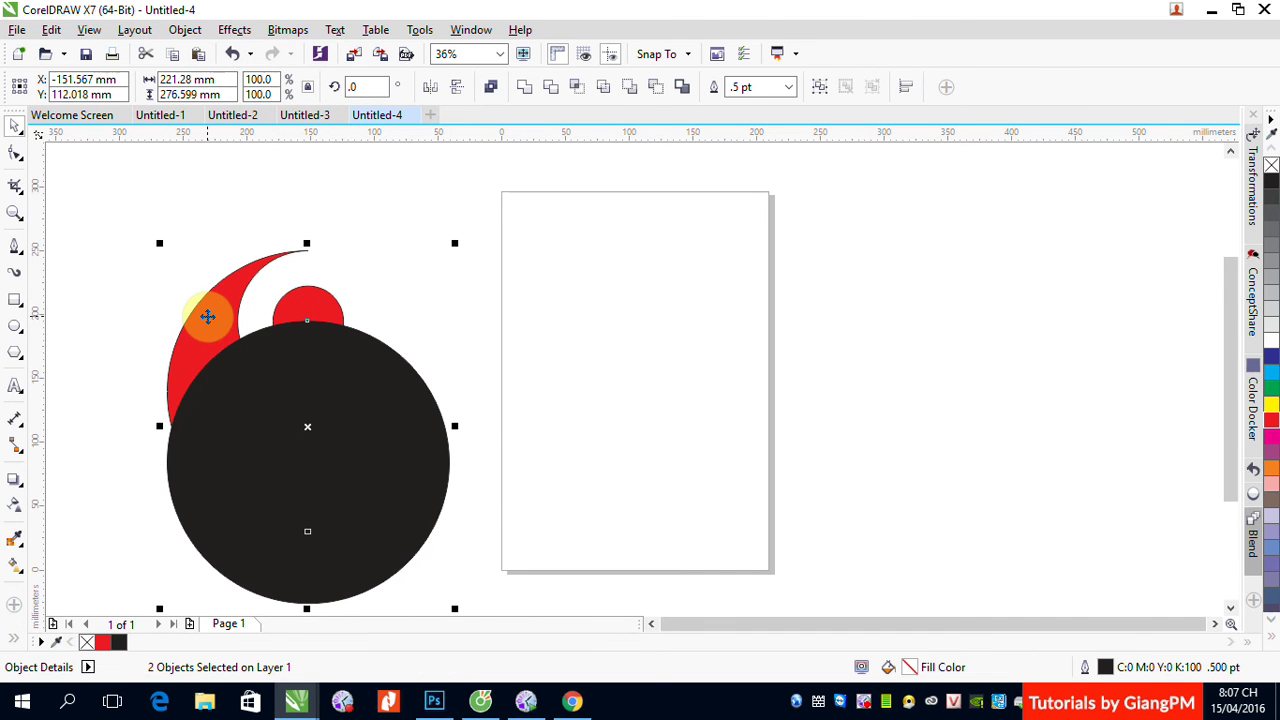
key(t)
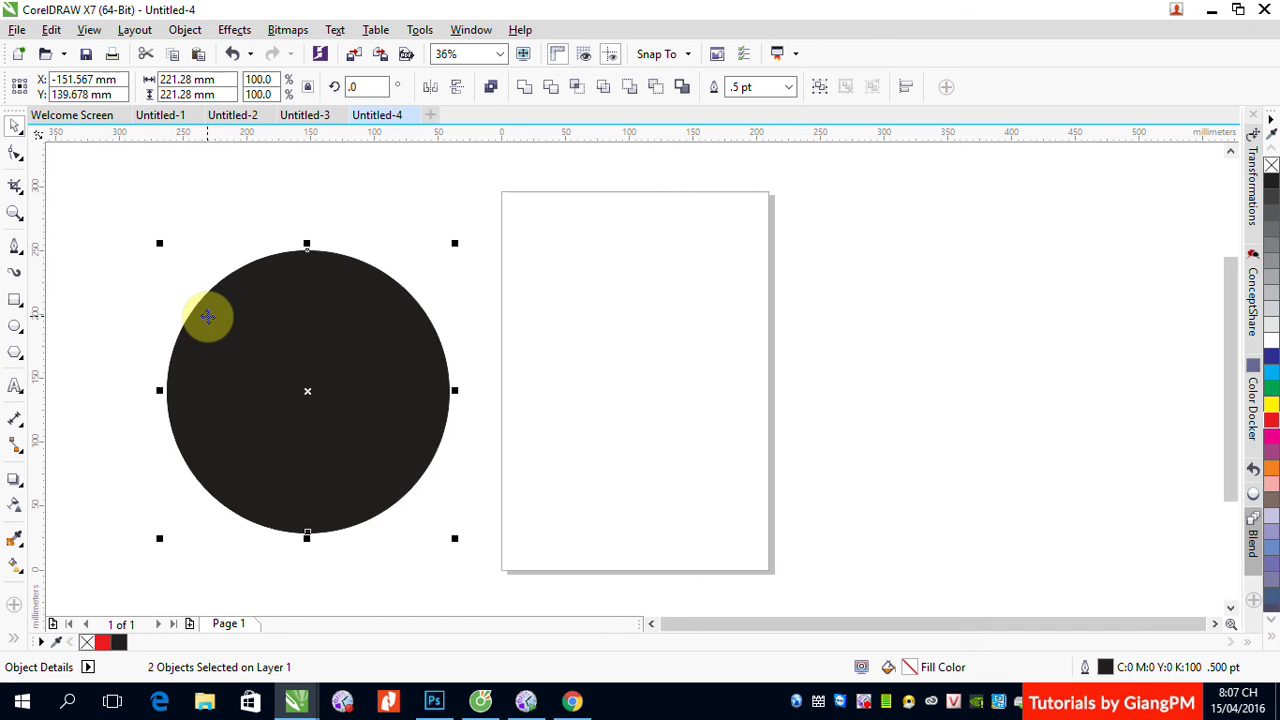
Send the large black circle to the back, behind the red teardrop and the two small circles, and deselect it.
key(shift+Page_Down)
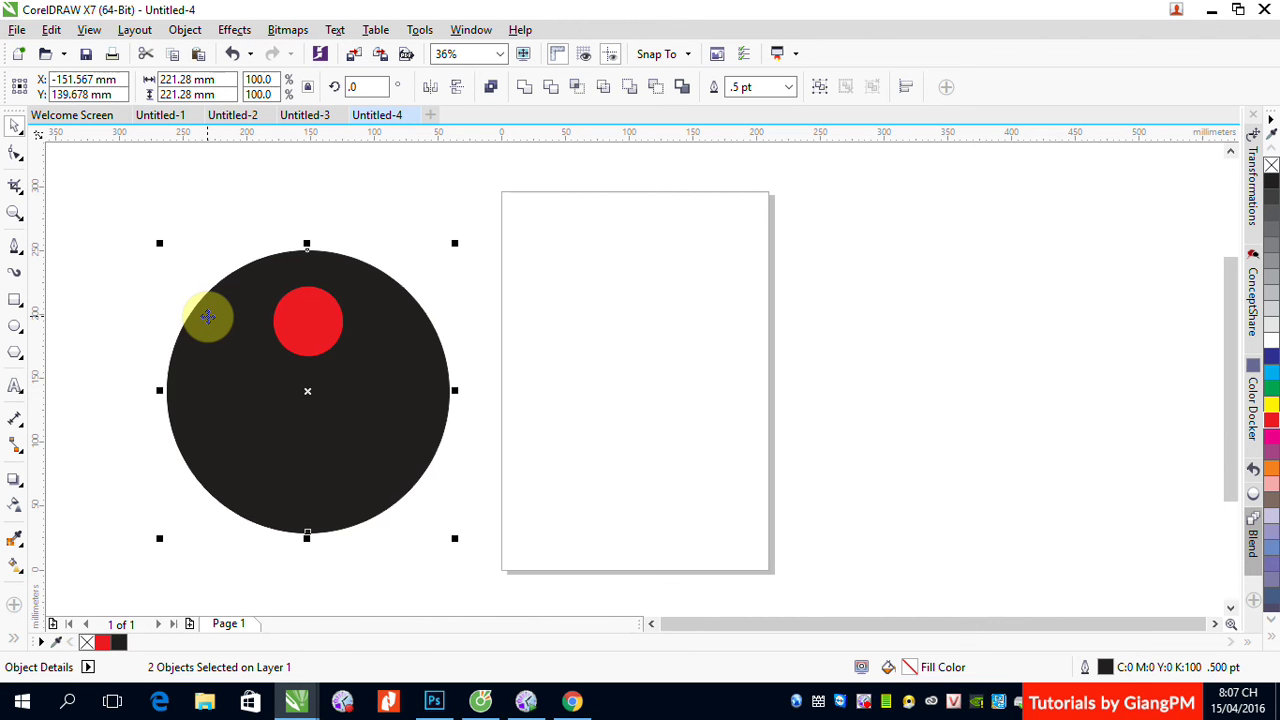
click(397, 332)
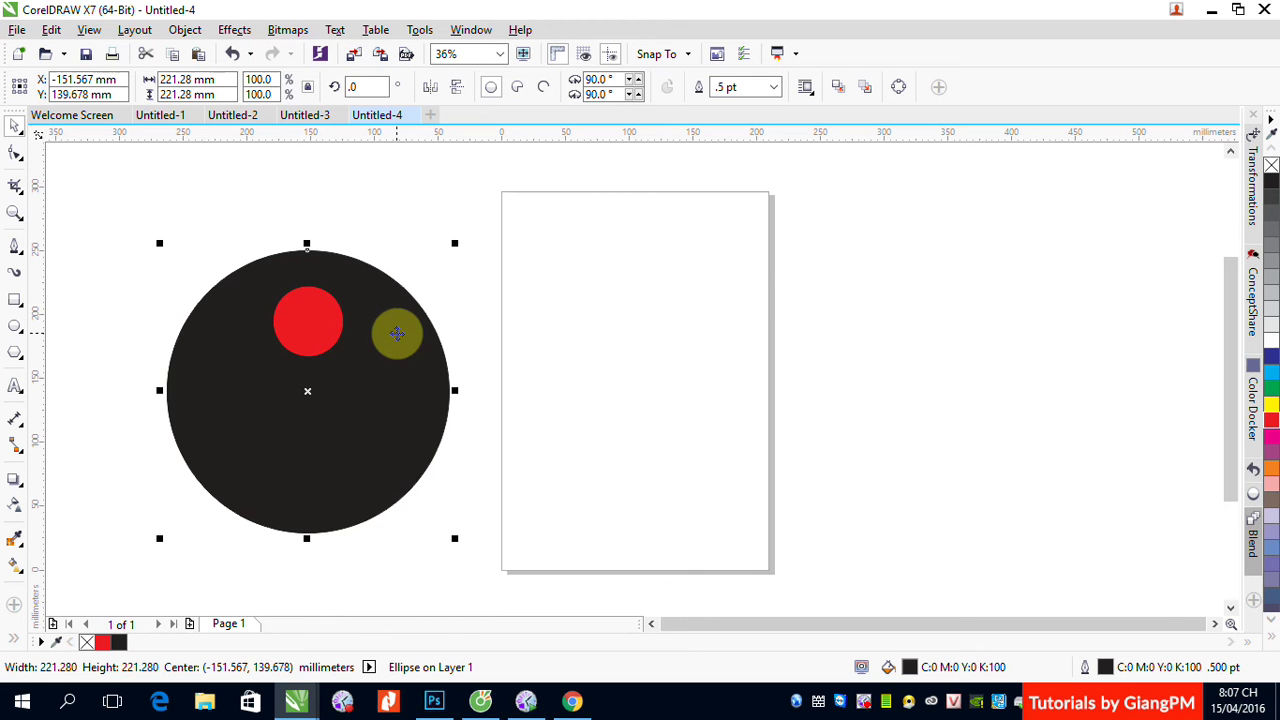
key(shift+Page_Down)
click(630, 300)
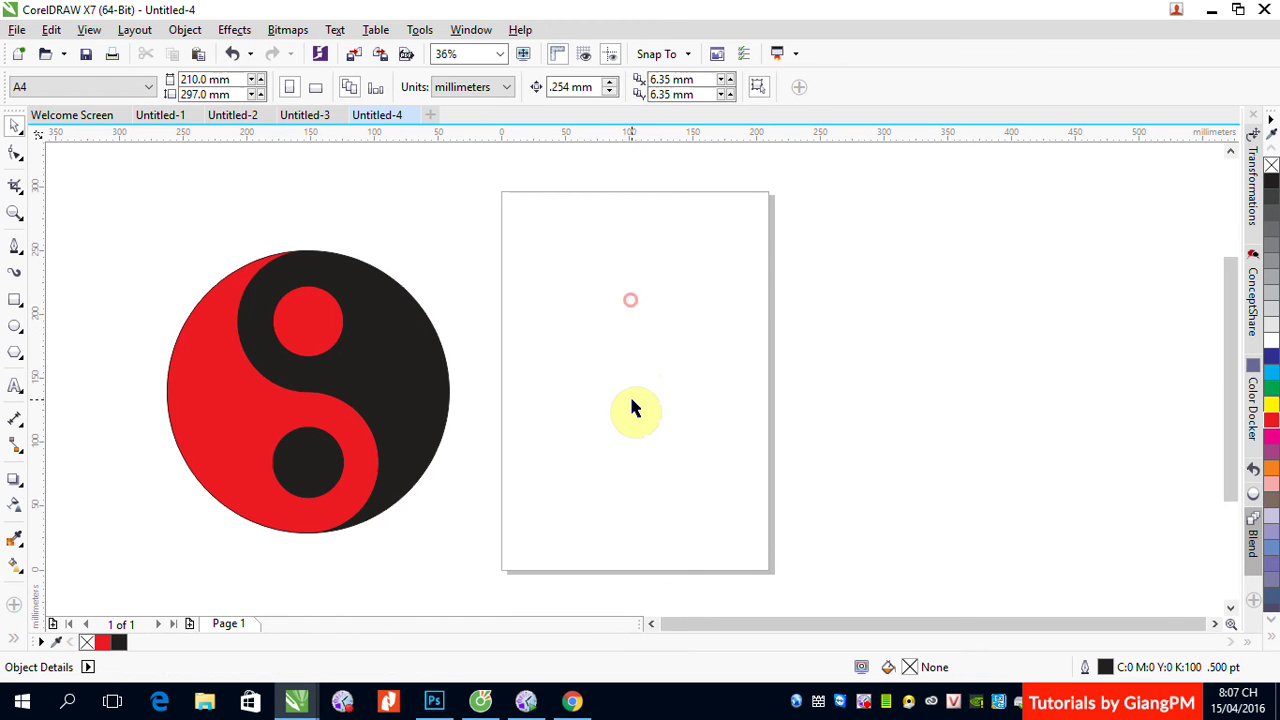
Remove the outlines from all four objects of the yin-yang symbol, group them and clear the selection.
drag(108, 225, 467, 552)
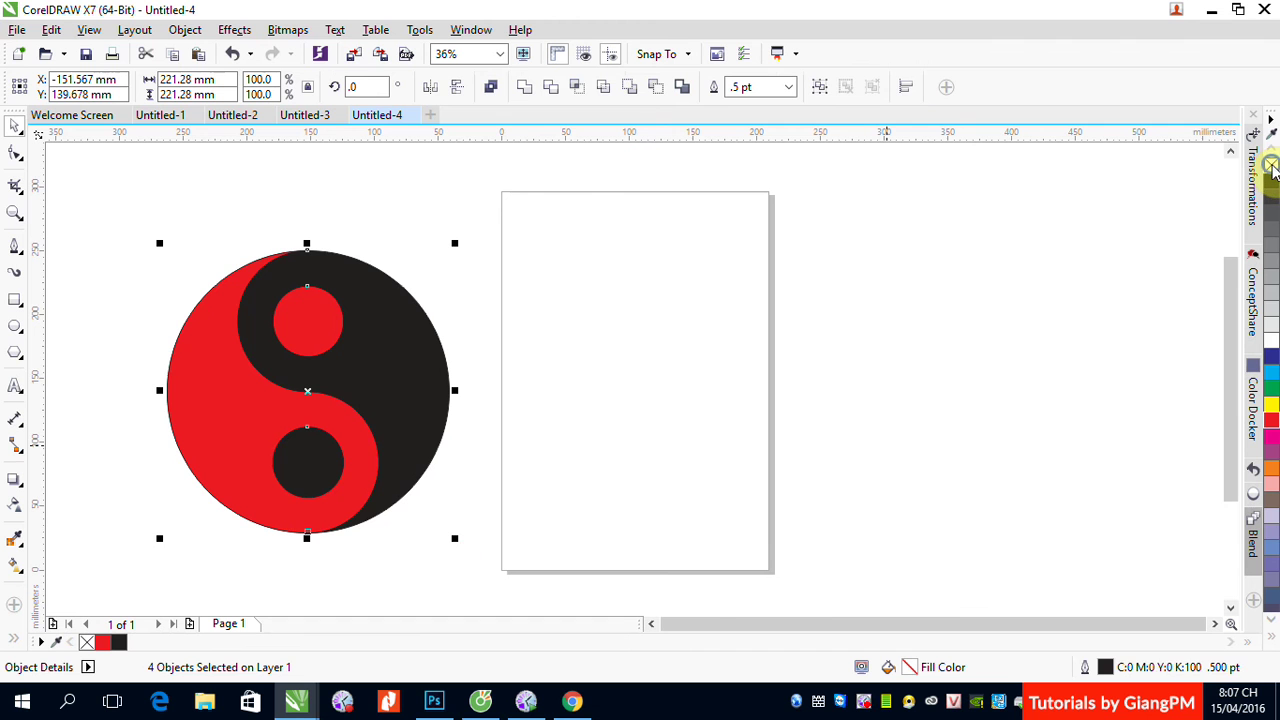
right_click(1271, 165)
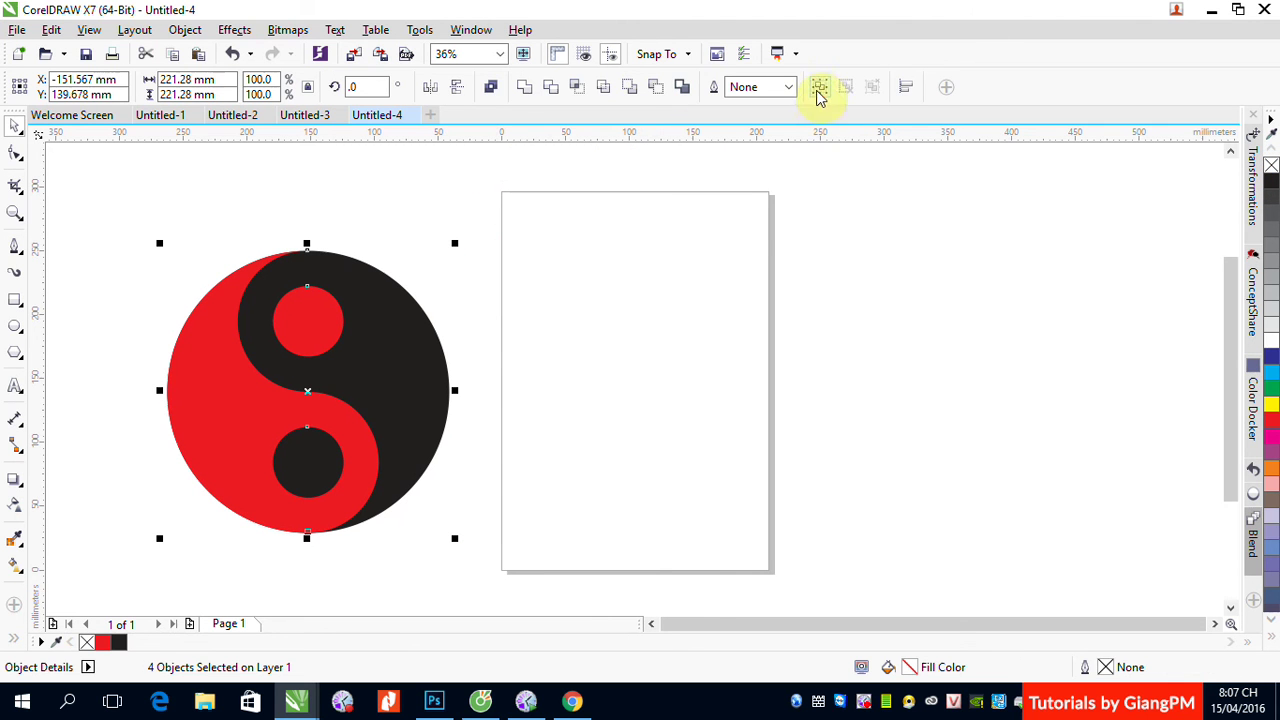
click(785, 305)
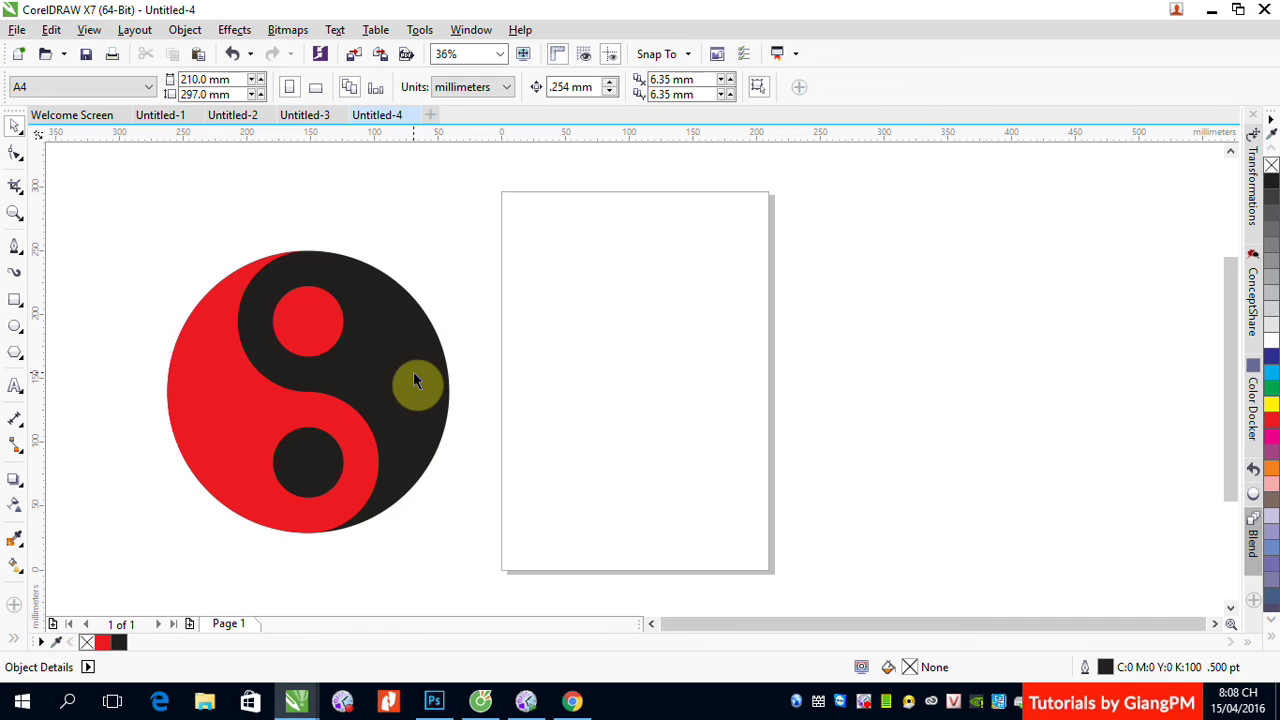
Ungroup the yin-yang symbol and move the large black circle out of it onto the page.
click(408, 400)
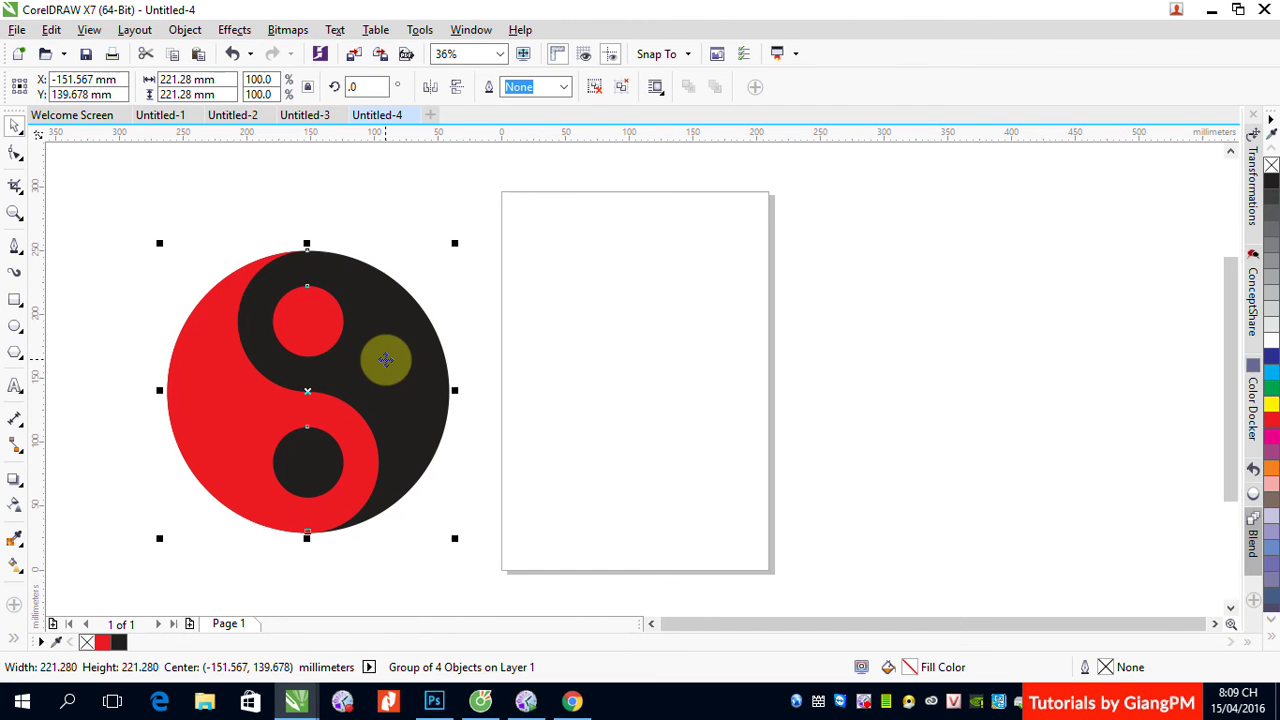
click(594, 88)
drag(390, 352, 770, 312)
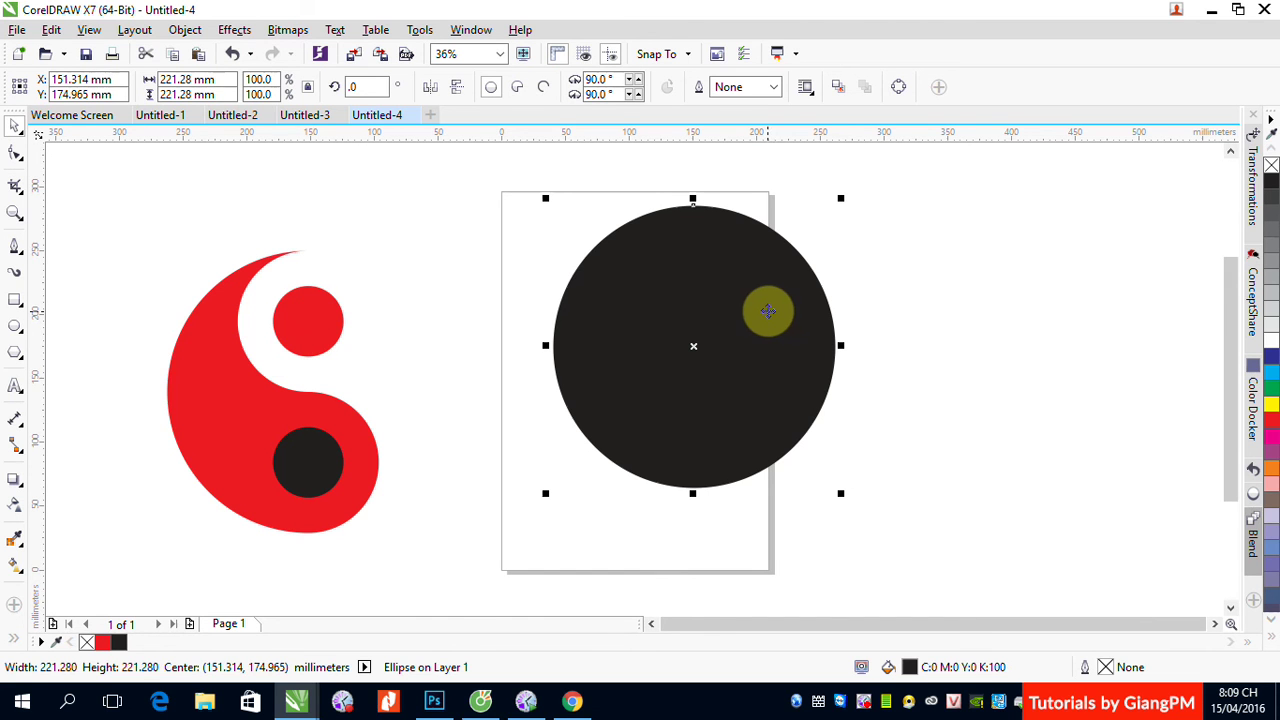
Give the large circle a black hairline outline with no fill, and align it to the red teardrop's left edge and vertical middle.
right_click(1271, 181)
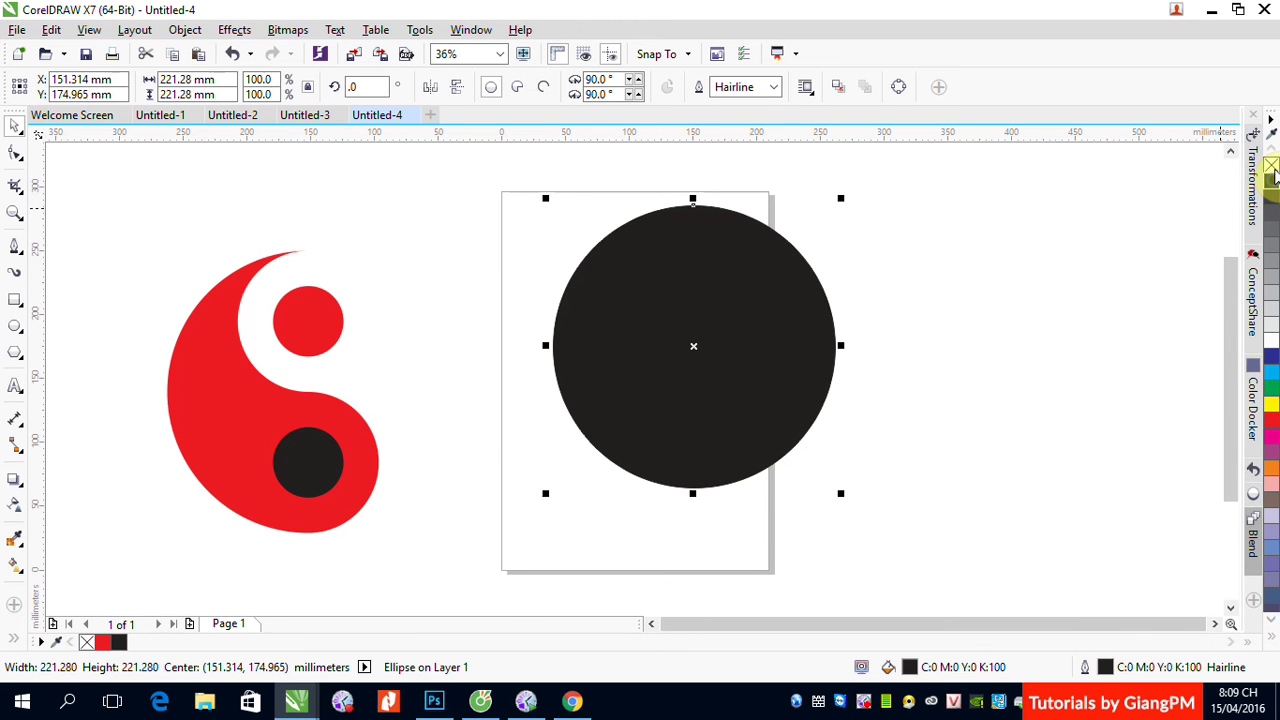
click(1271, 165)
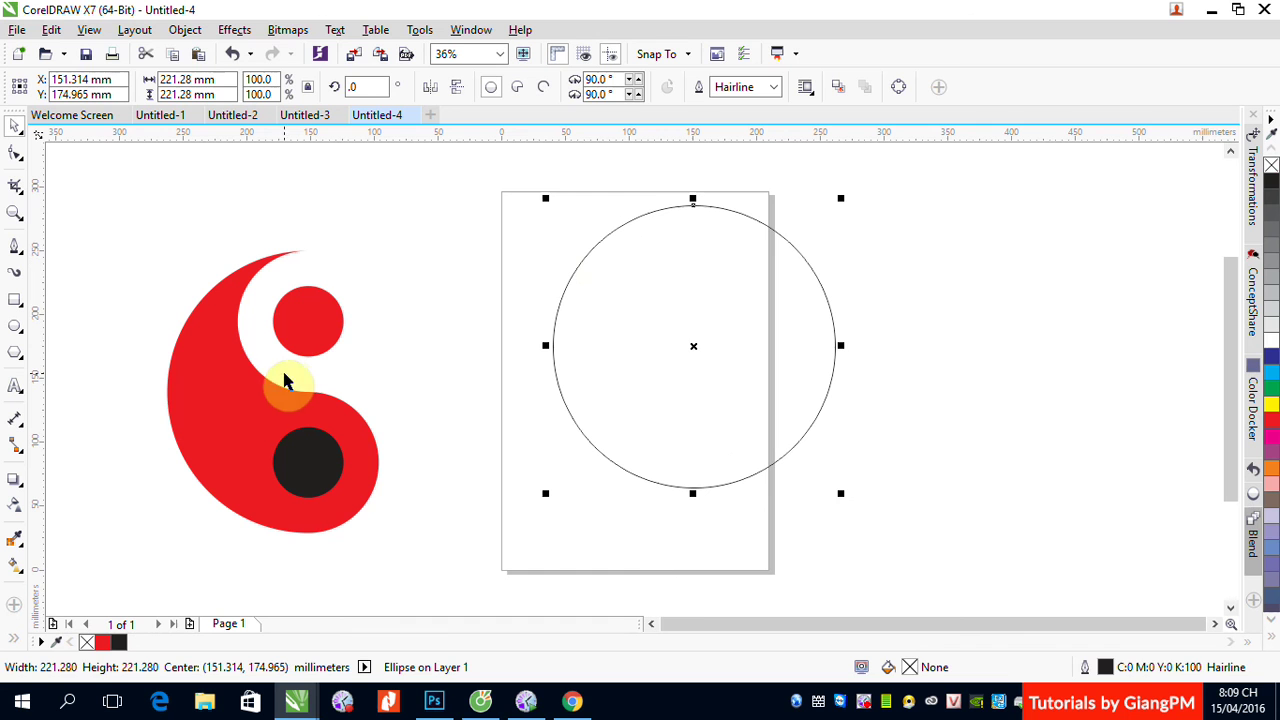
shift+click(257, 426)
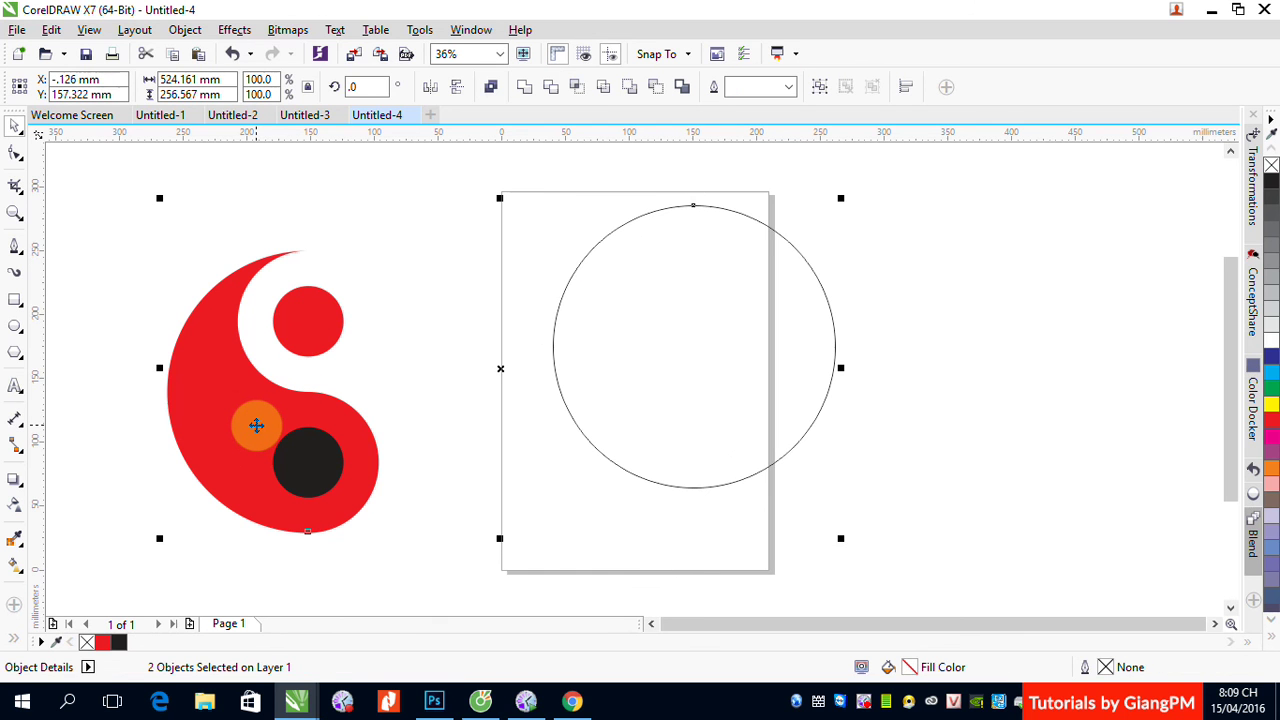
key(e)
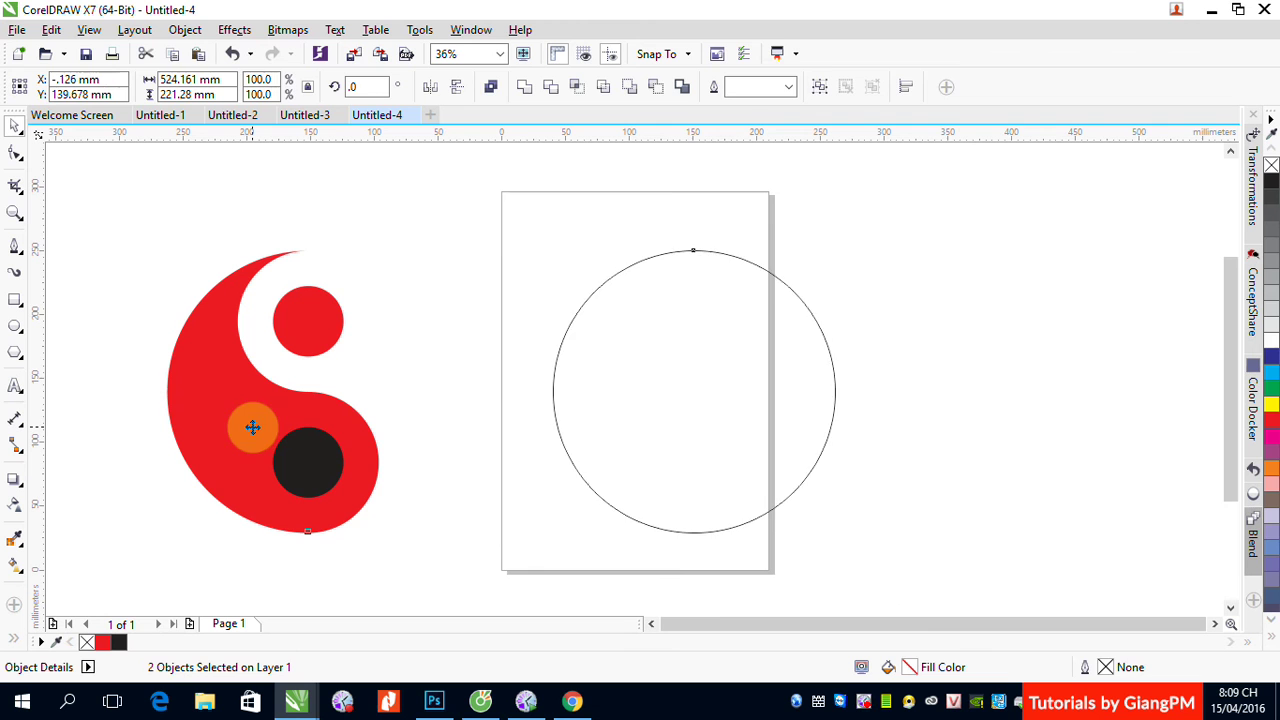
key(c)
click(541, 392)
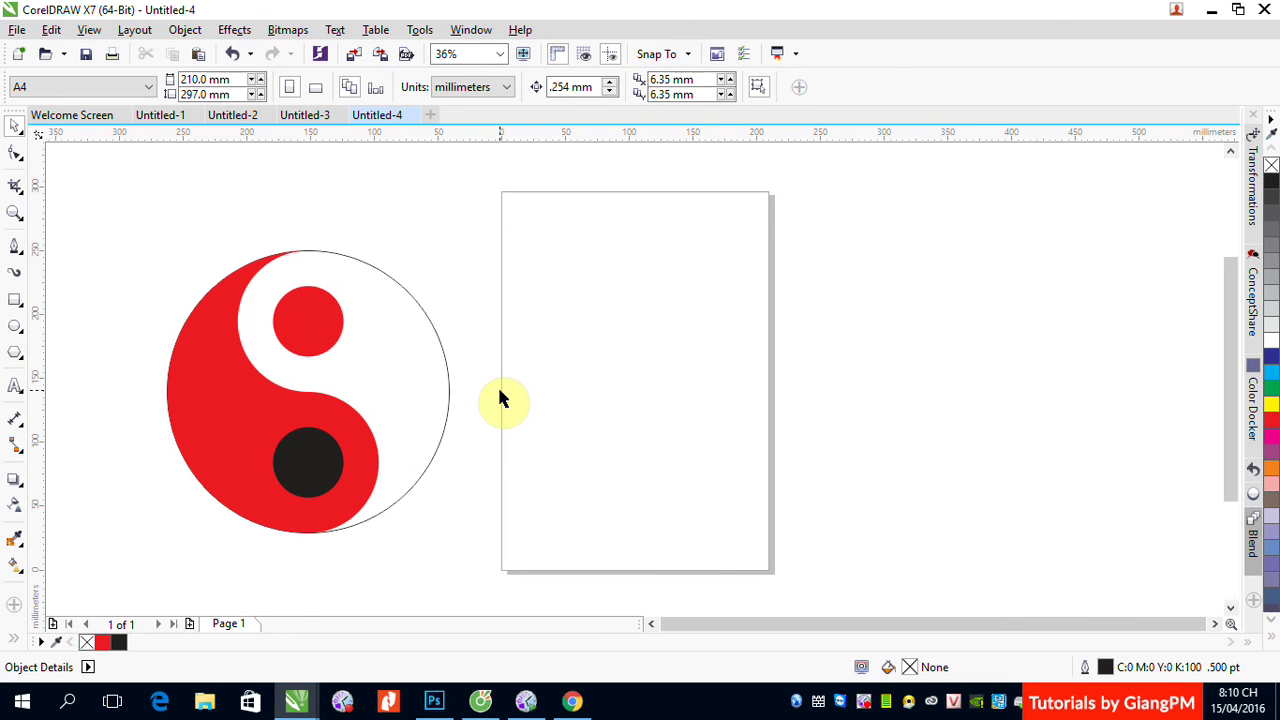
Fill the empty area between the red teardrop and the circle outline using Smart Fill with black and no outline.
click(338, 418)
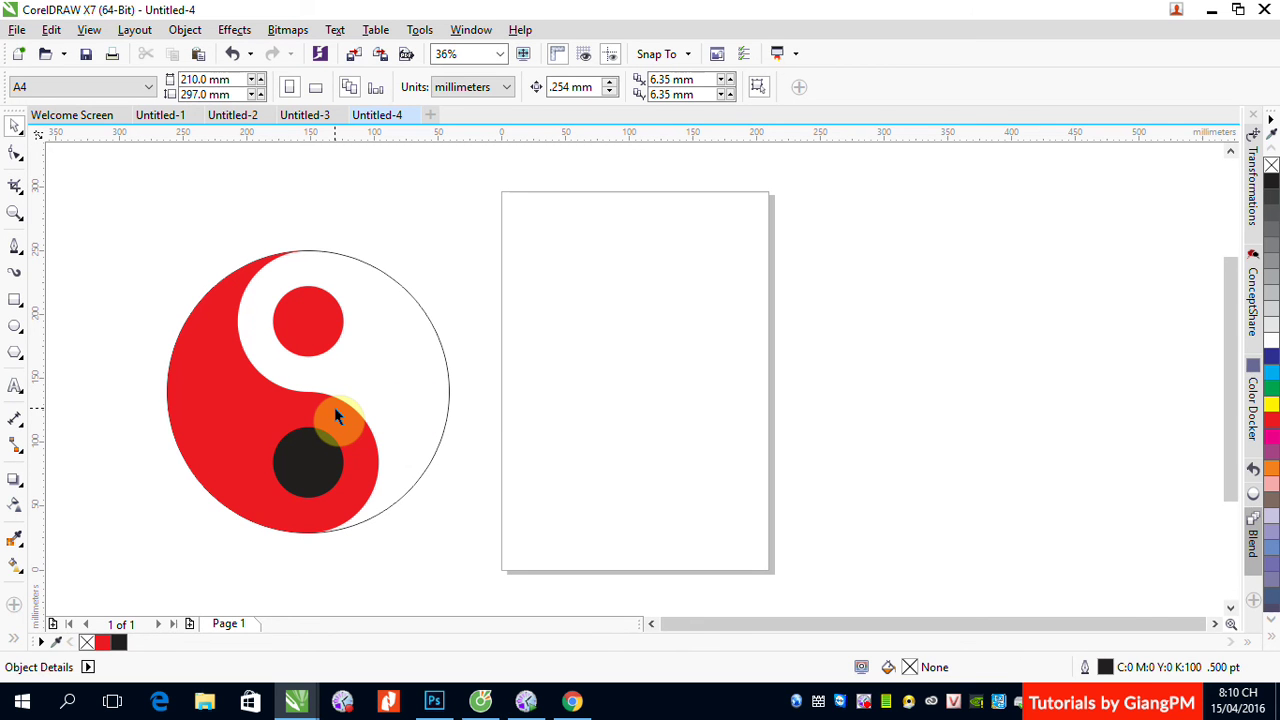
click(12, 641)
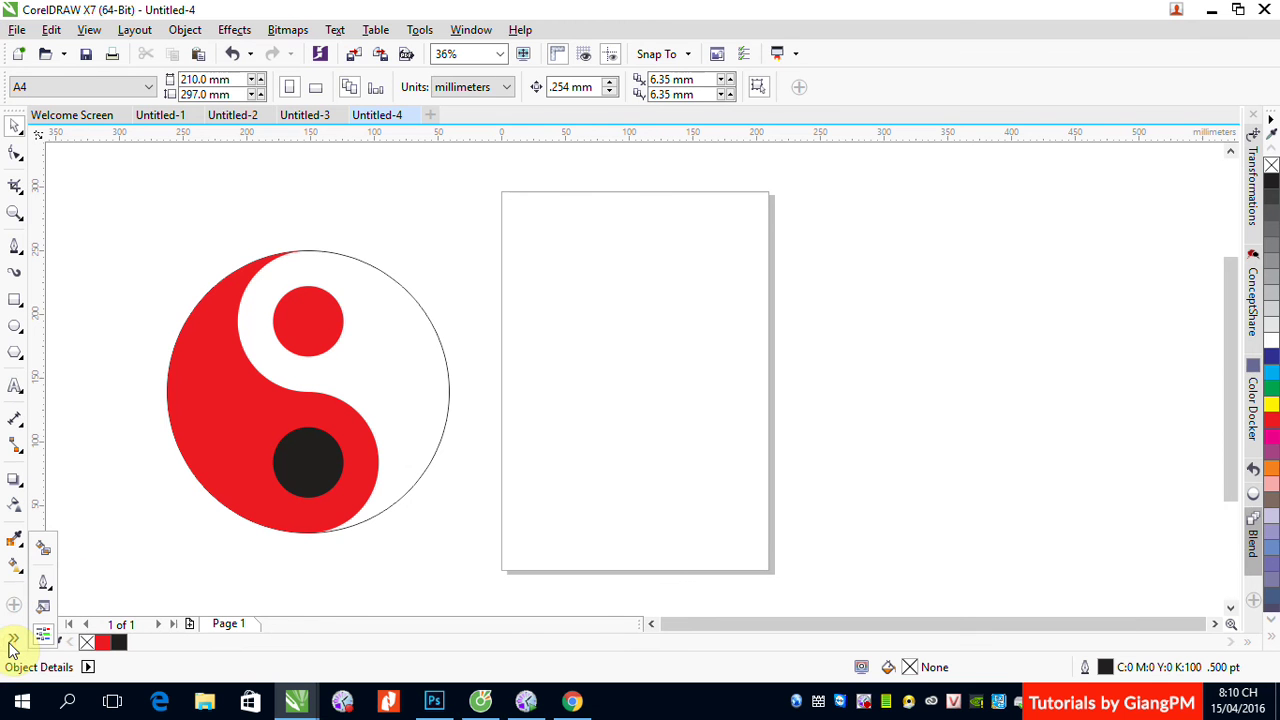
click(42, 546)
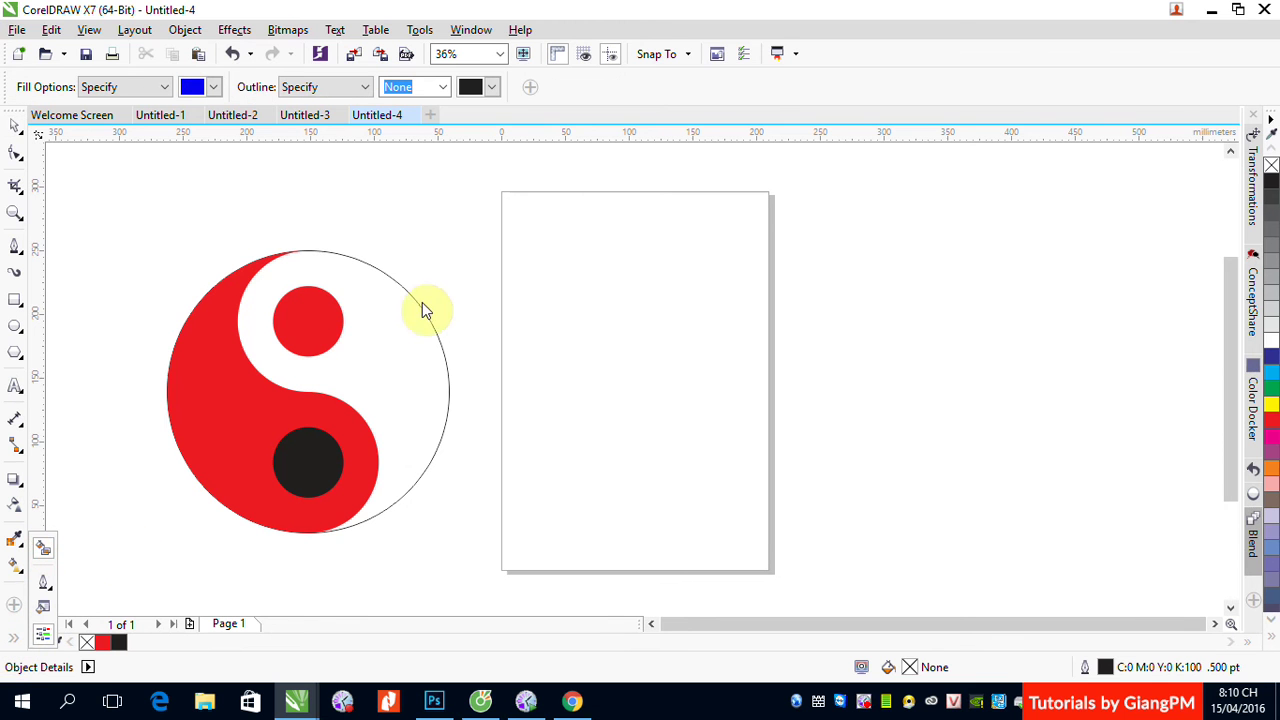
click(213, 87)
click(189, 108)
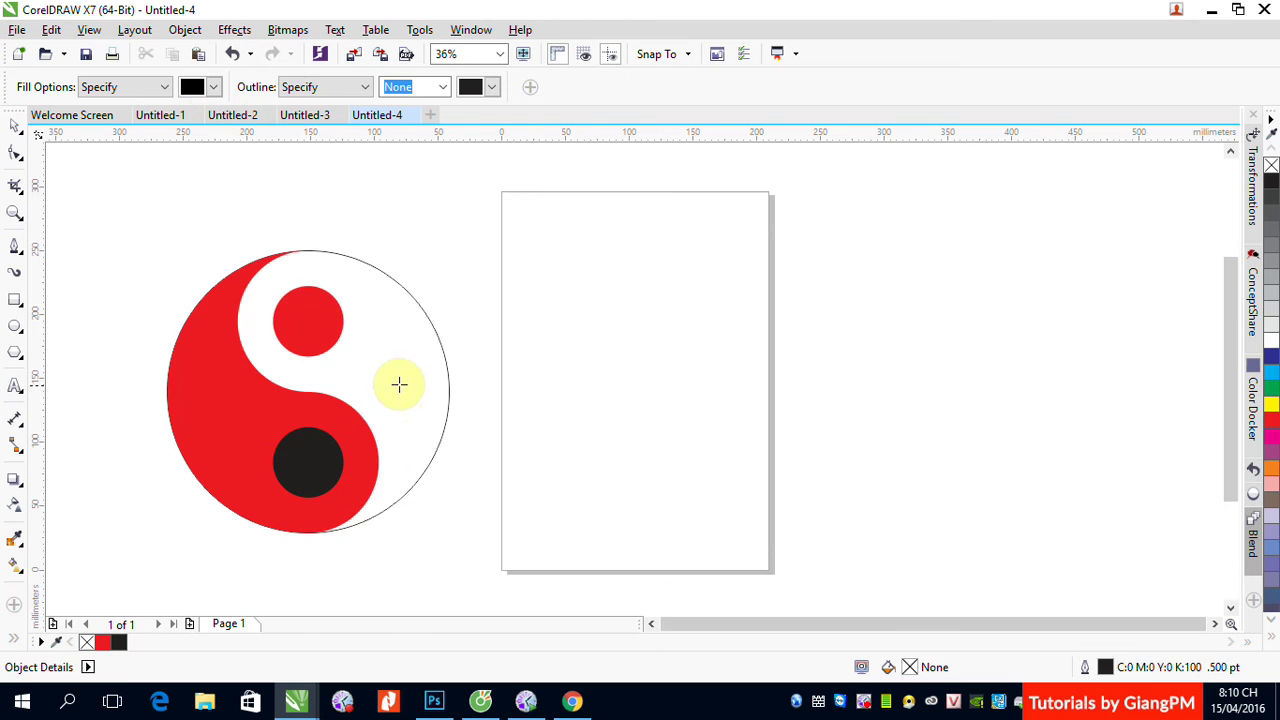
click(397, 380)
Move the black smart-filled shape out of the symbol onto the page and delete it.
click(14, 130)
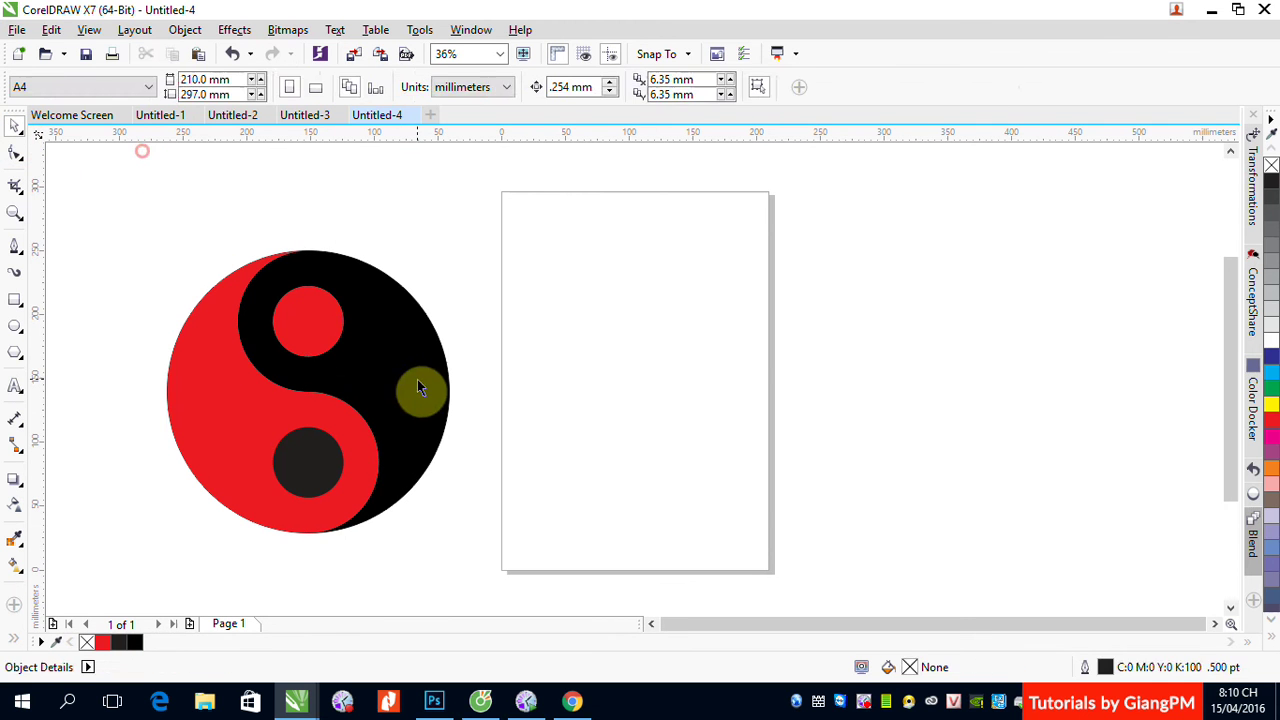
drag(420, 386, 652, 484)
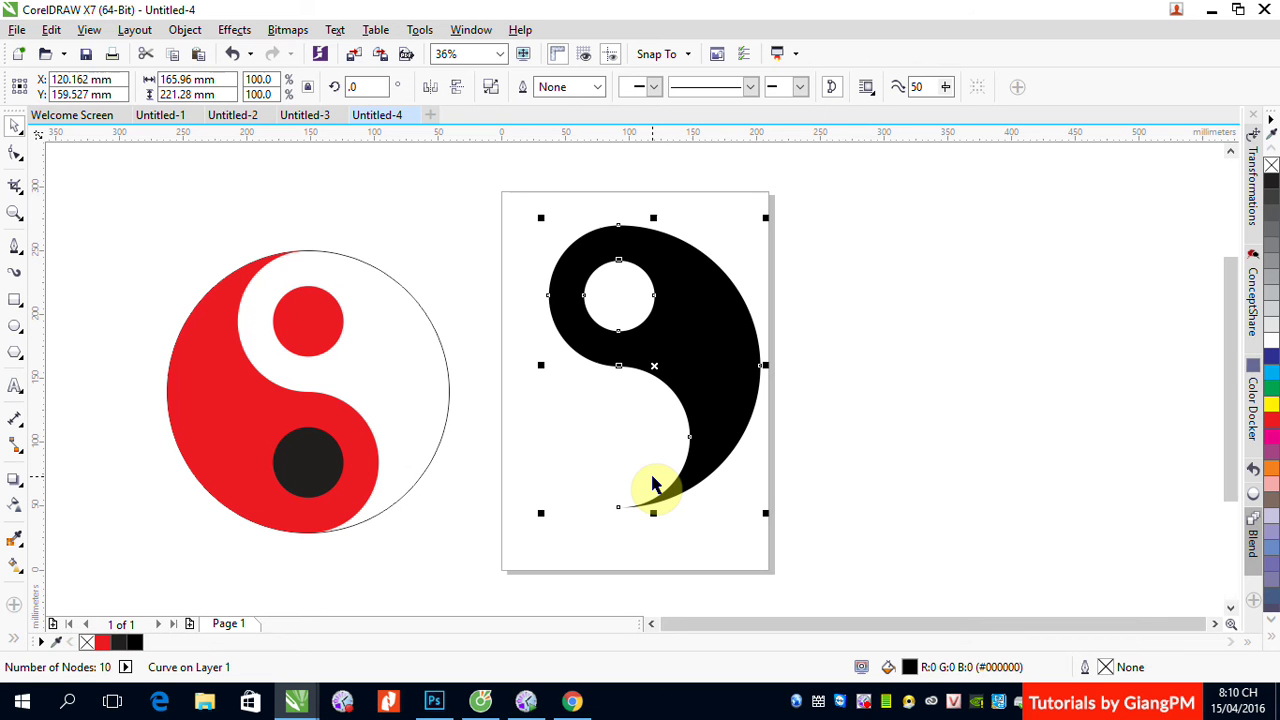
key(Delete)
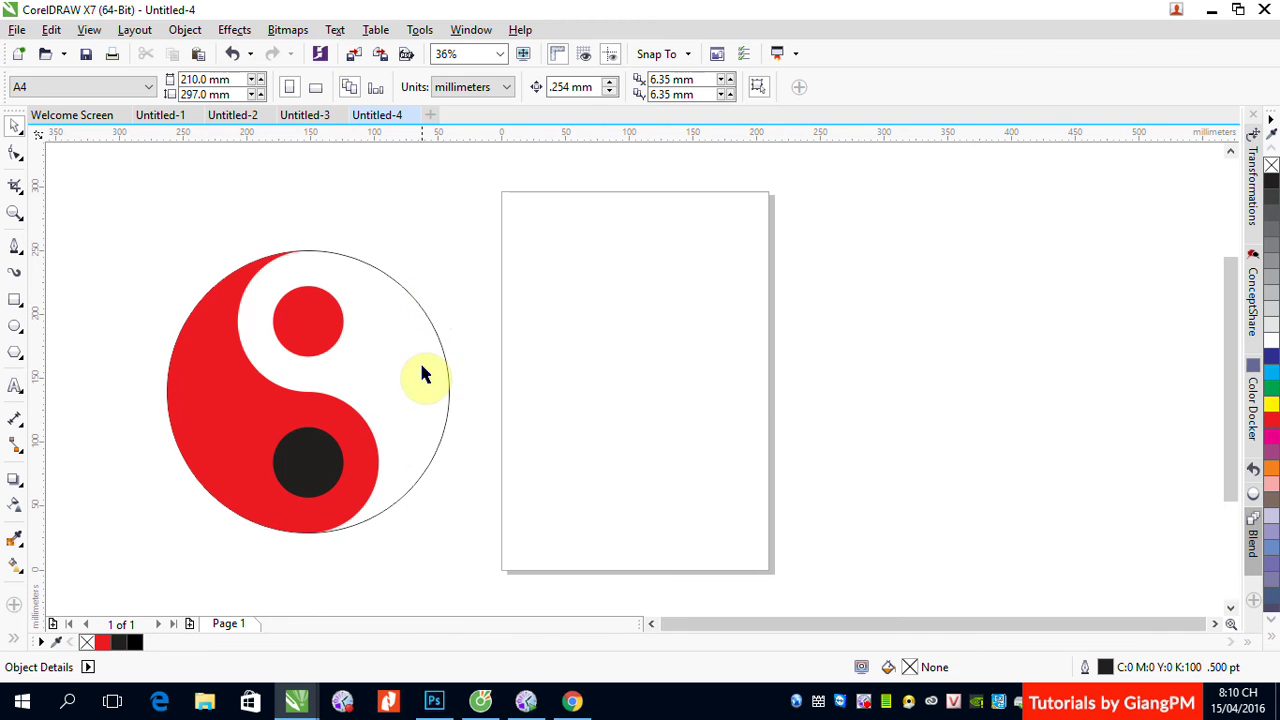
Try to mirror the red teardrop and the large circle together horizontally across the circle's far edge, and undo it.
click(225, 415)
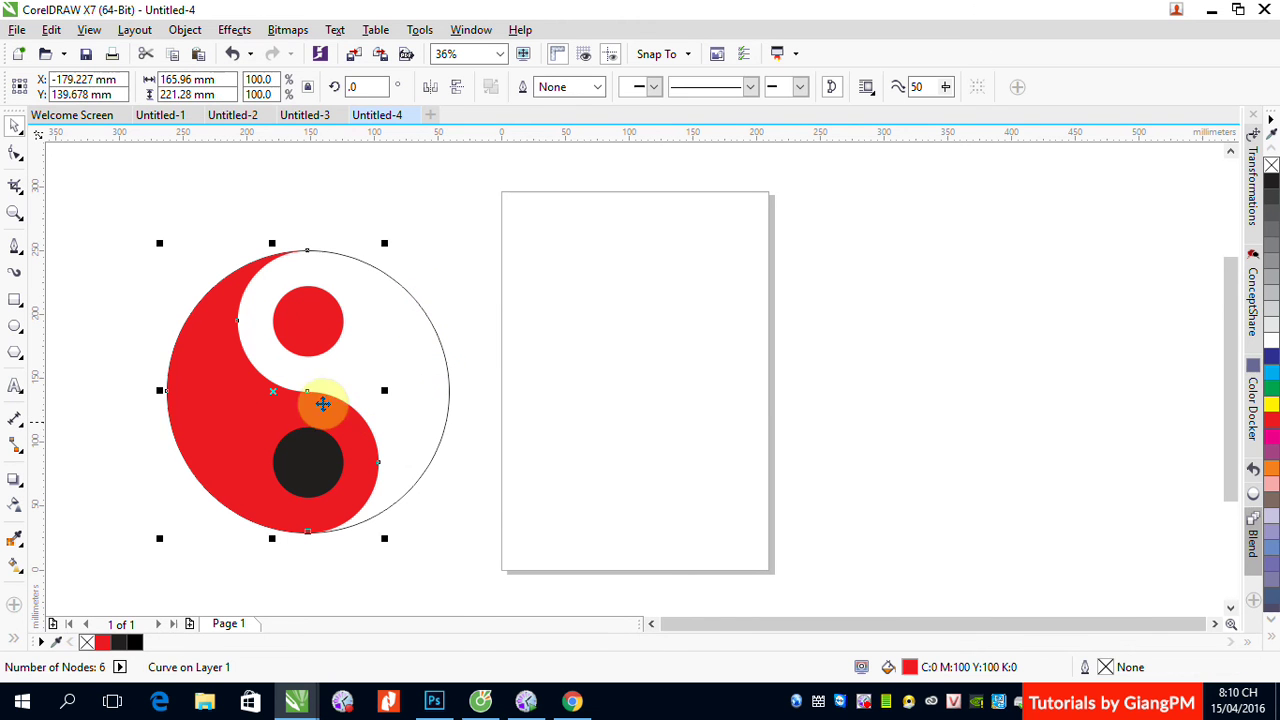
shift+click(402, 294)
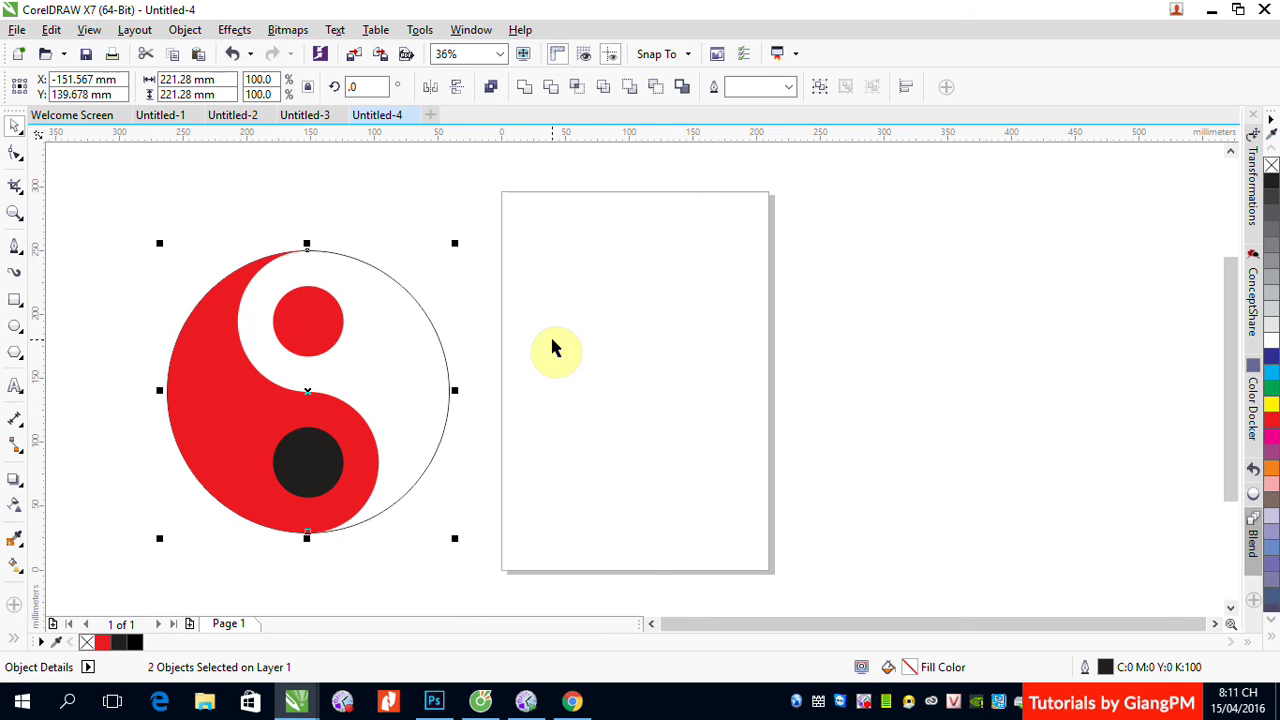
click(170, 393)
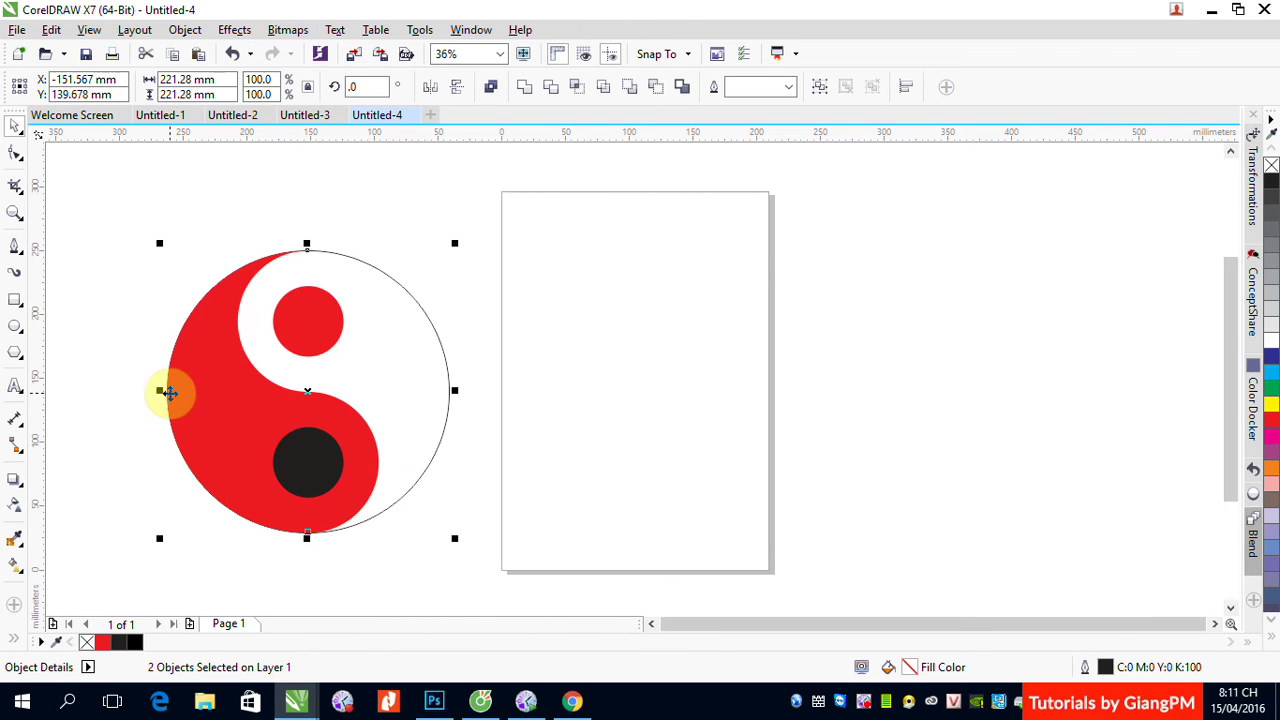
drag(162, 391, 451, 393)
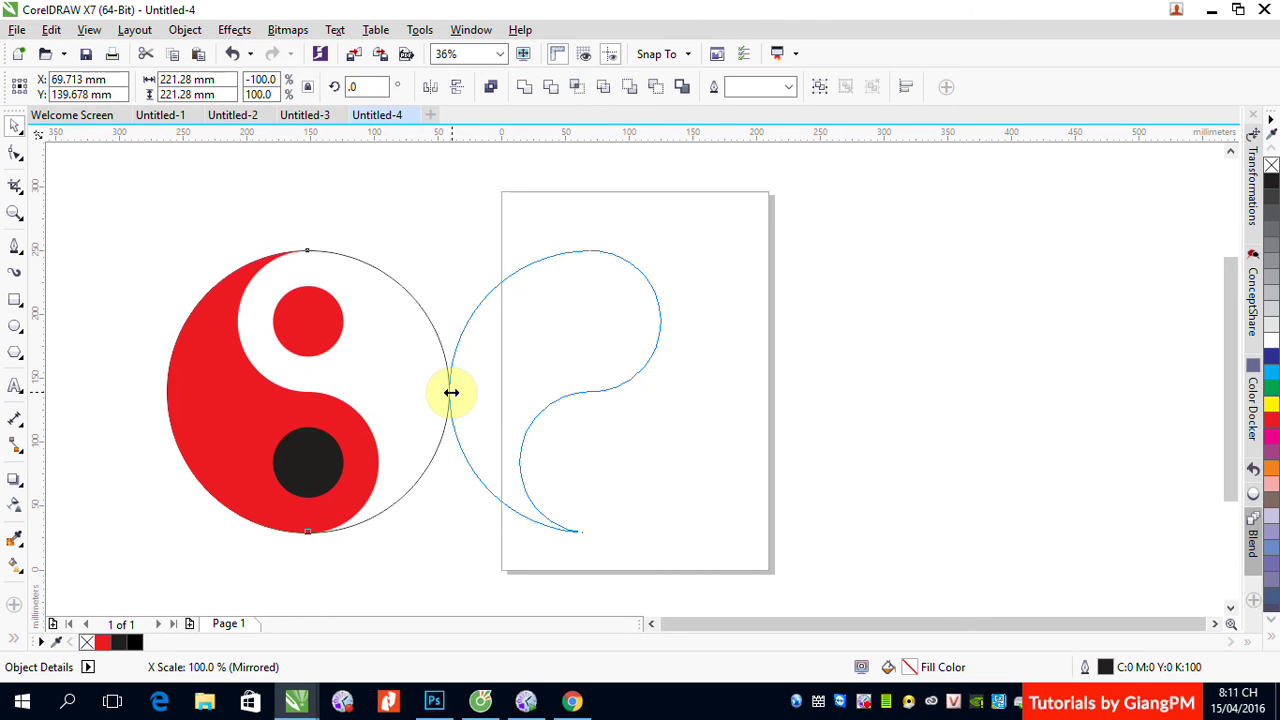
drag(451, 393, 451, 393)
key(ctrl+z)
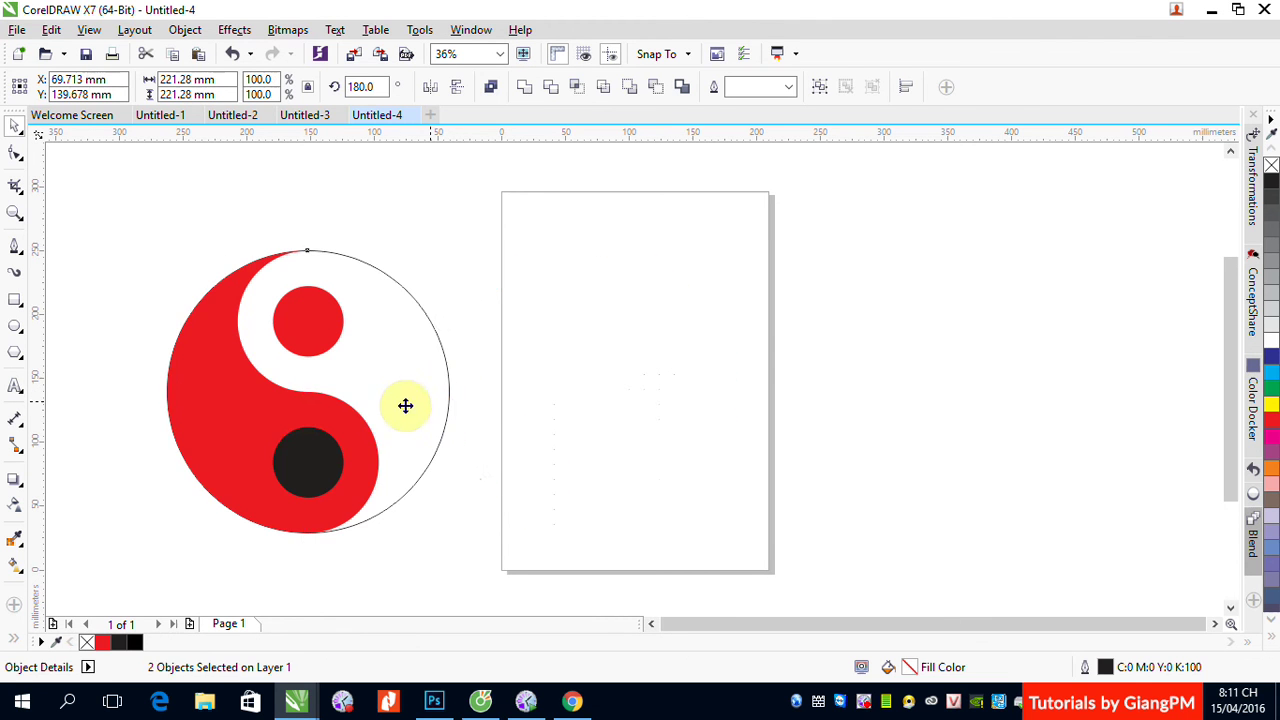
click(536, 361)
Try to mirror the original red teardrop horizontally, undo it and clear the selection.
click(234, 414)
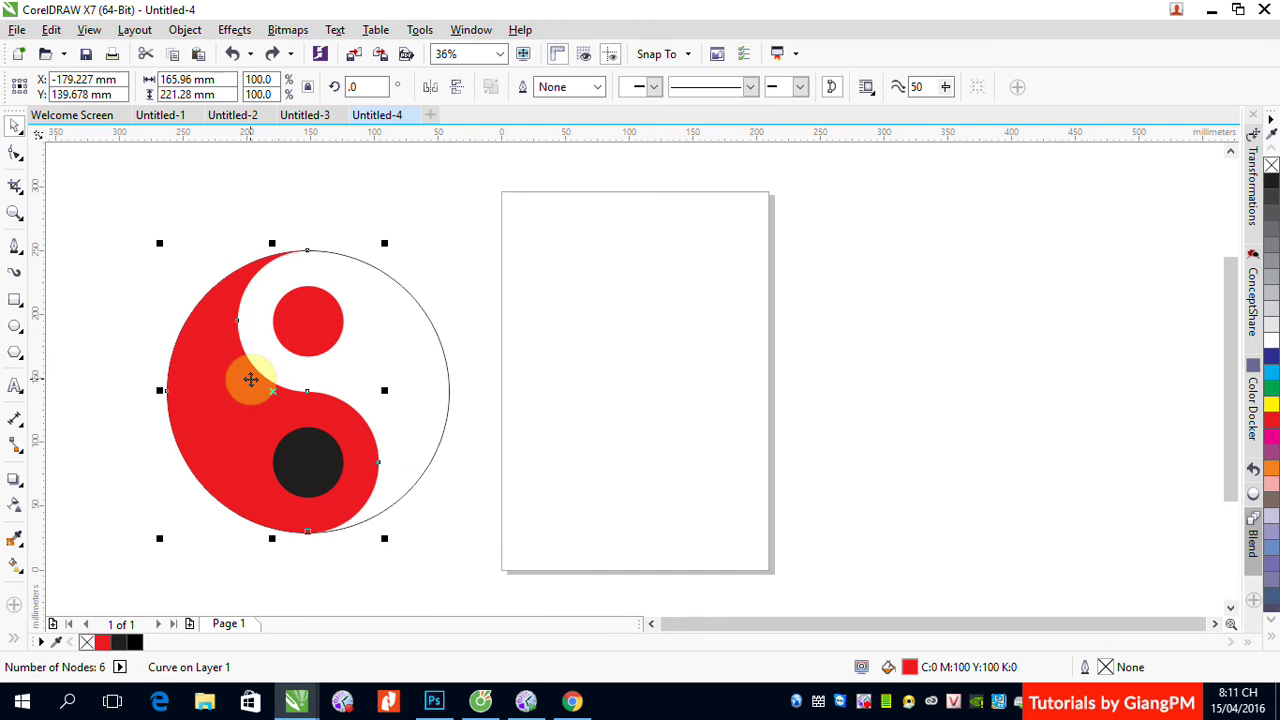
click(435, 86)
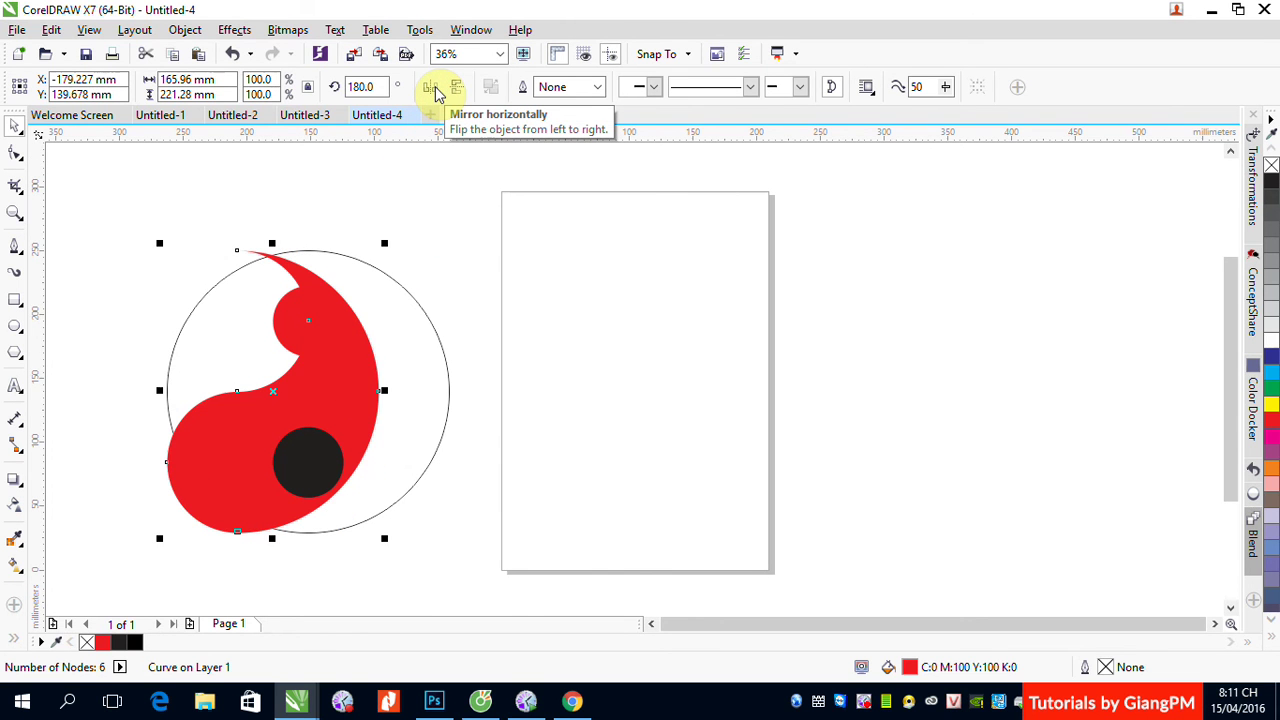
key(ctrl+z)
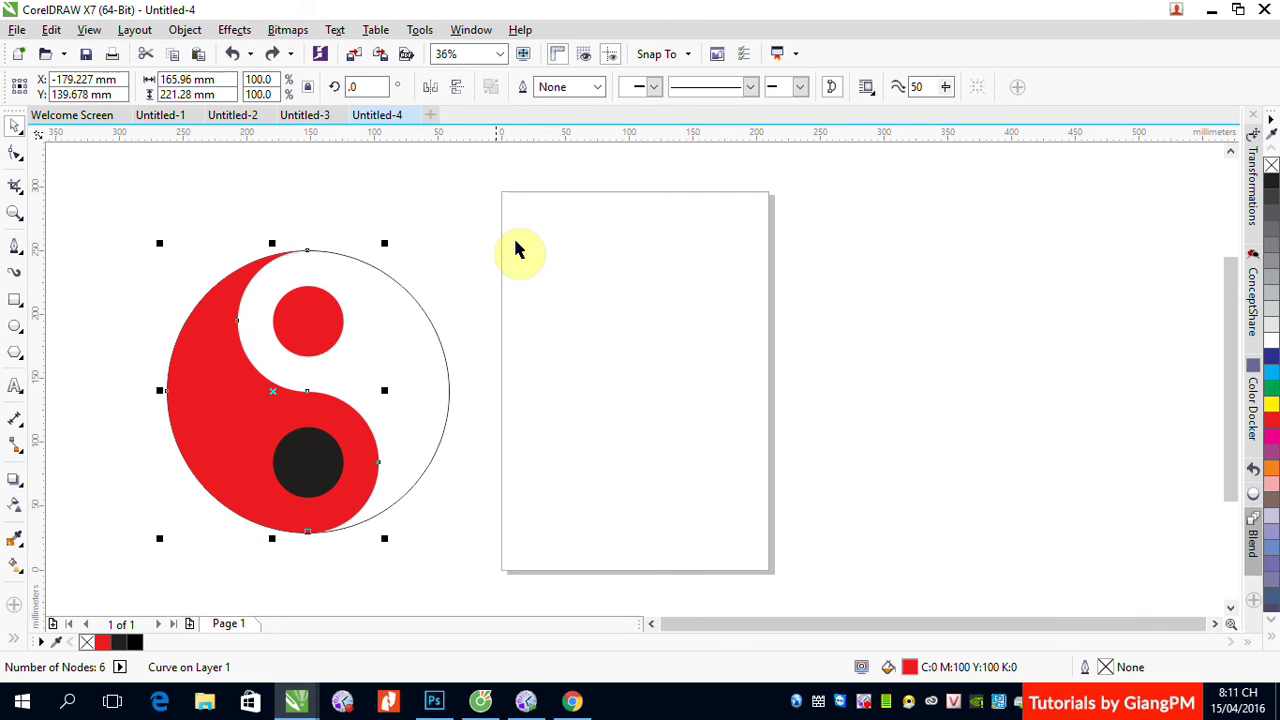
click(516, 249)
Duplicate the red teardrop in place, mirror the copy horizontally and vertically, and deselect it.
click(241, 415)
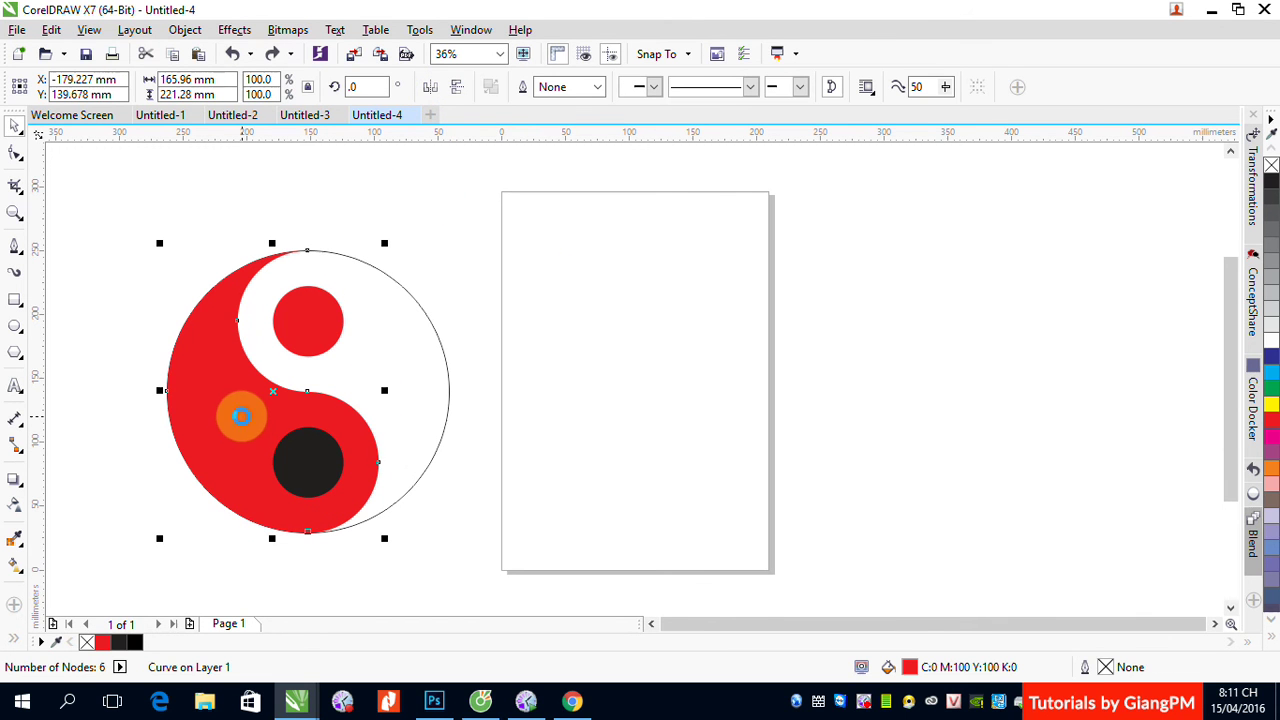
click(433, 92)
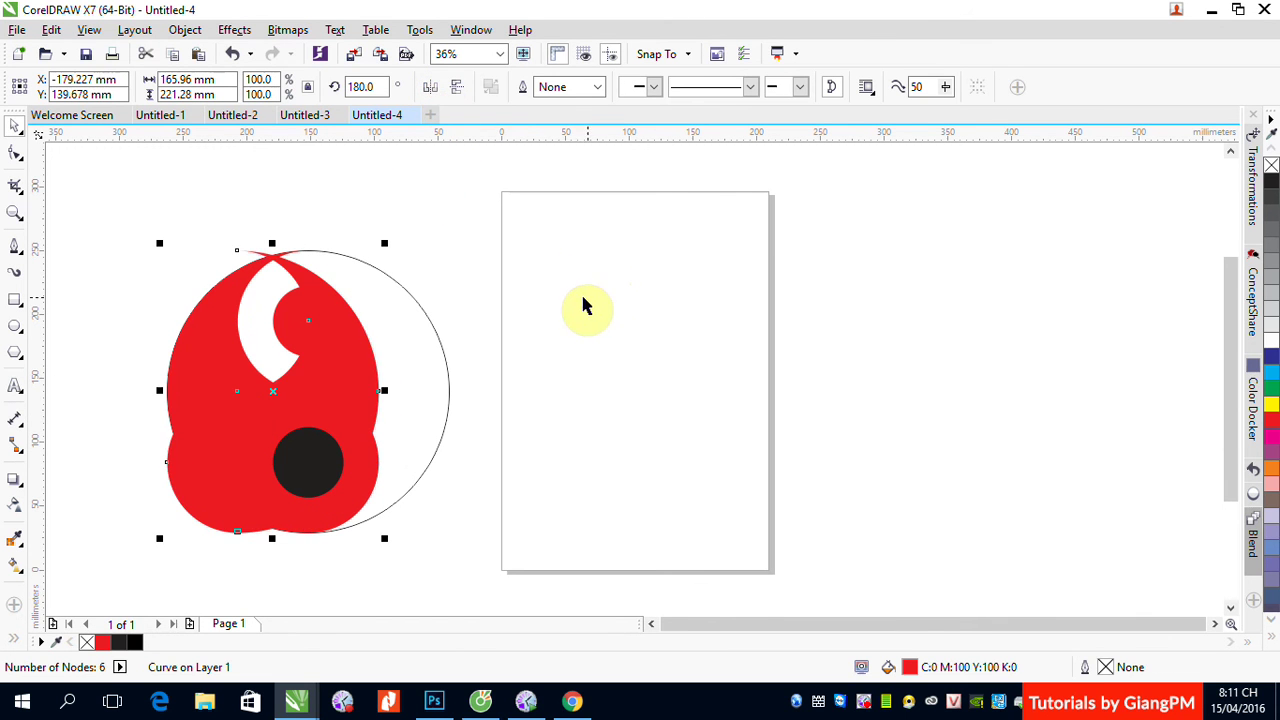
click(458, 87)
click(607, 333)
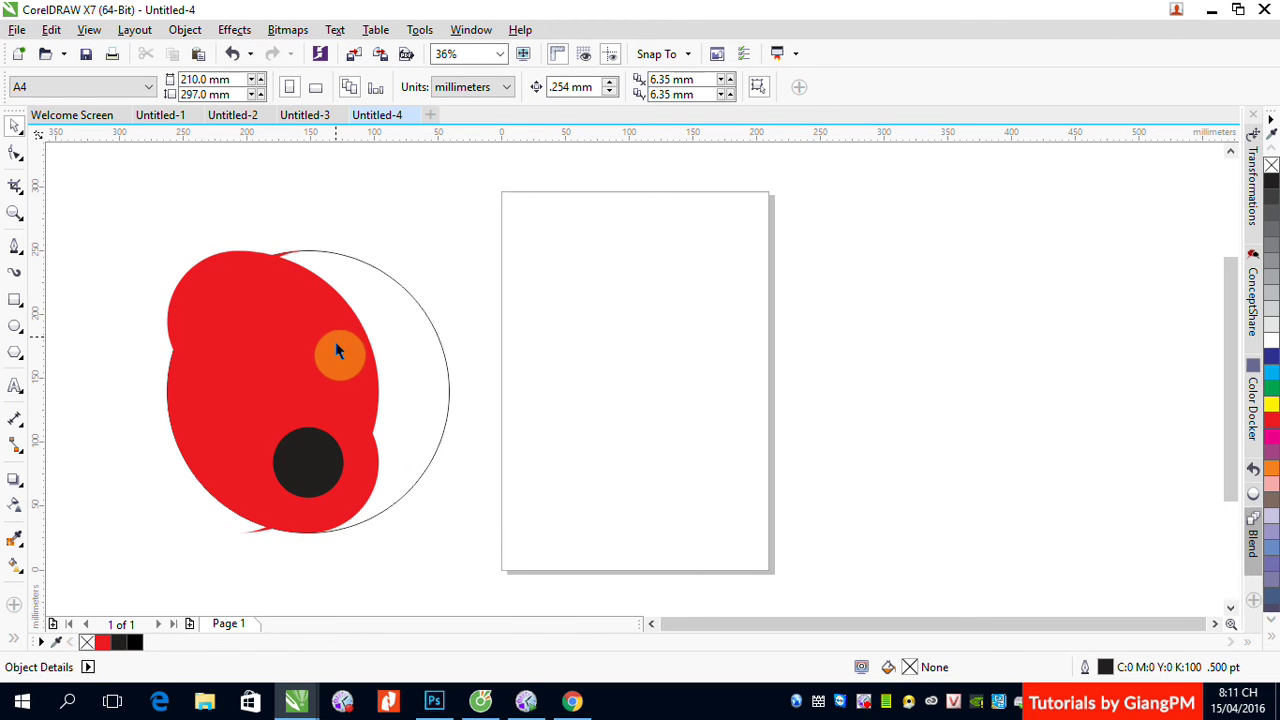
click(524, 309)
Try to align the upper small red circle with the large circle's top edge, and undo it.
click(279, 315)
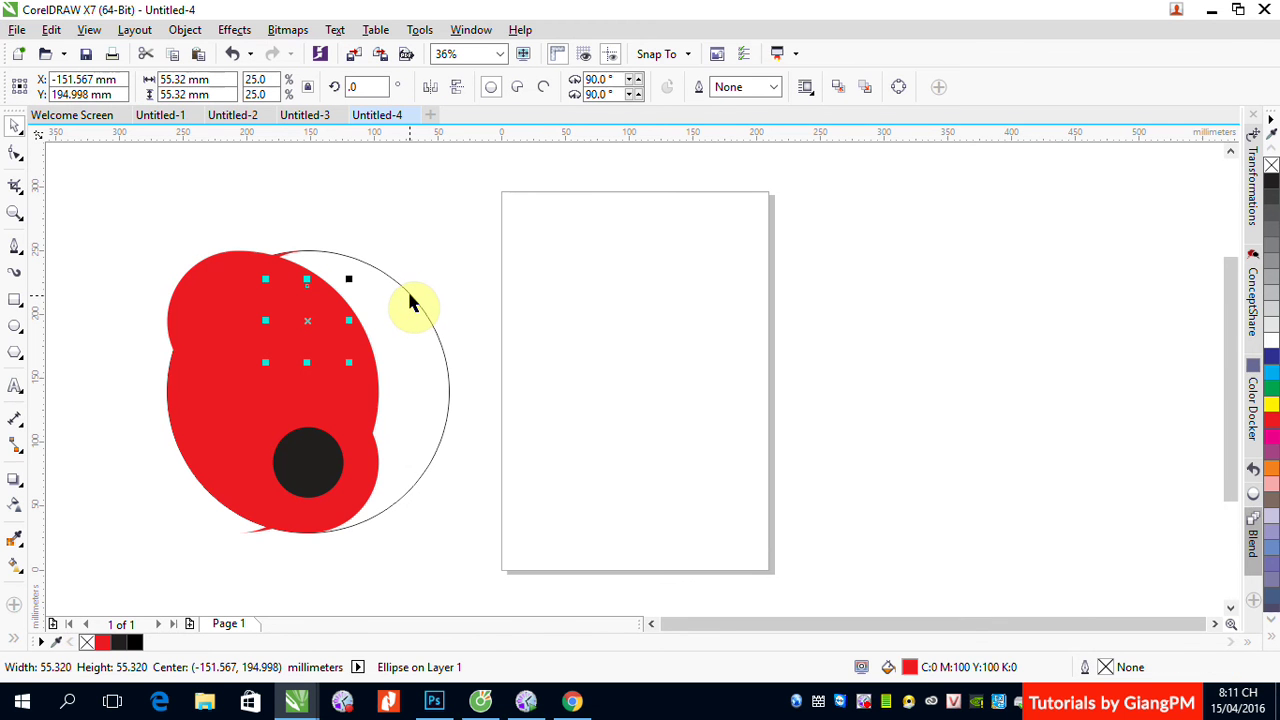
shift+click(408, 293)
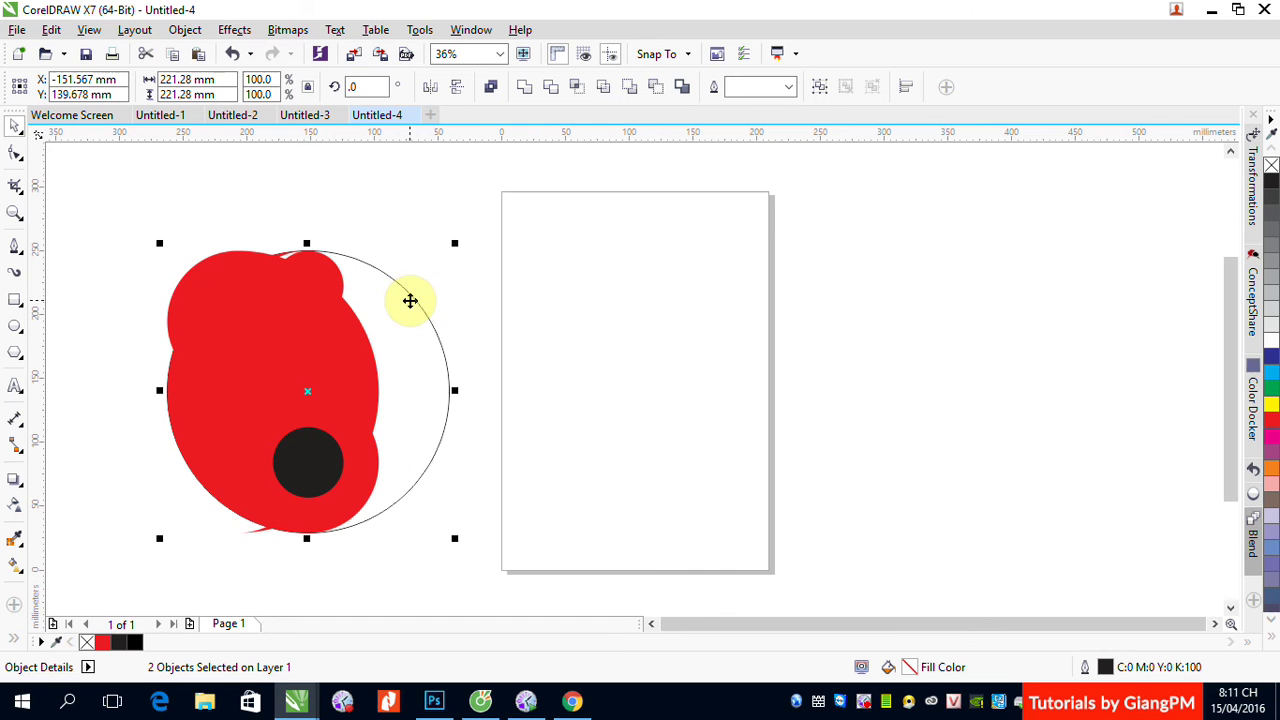
click(410, 300)
key(ctrl+z)
Select the mirrored red teardrop with the large circle and align the teardrop to the circle's right edge.
click(512, 314)
click(288, 342)
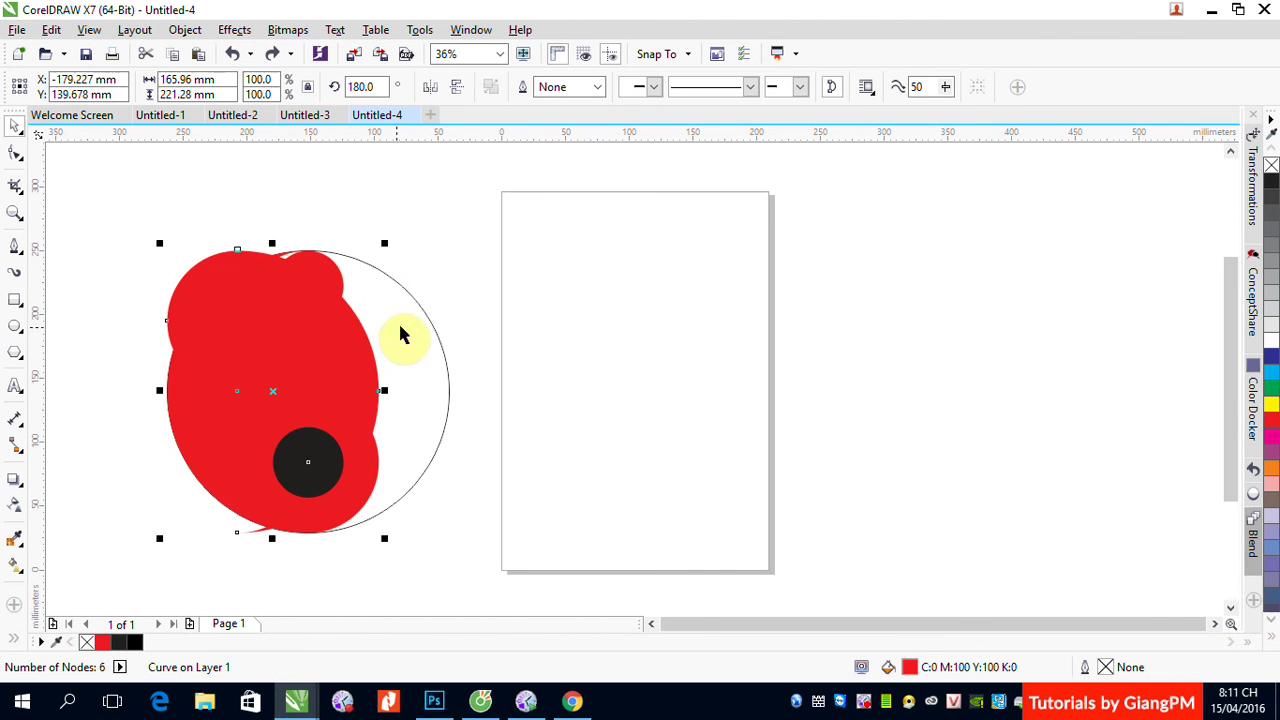
shift+click(407, 291)
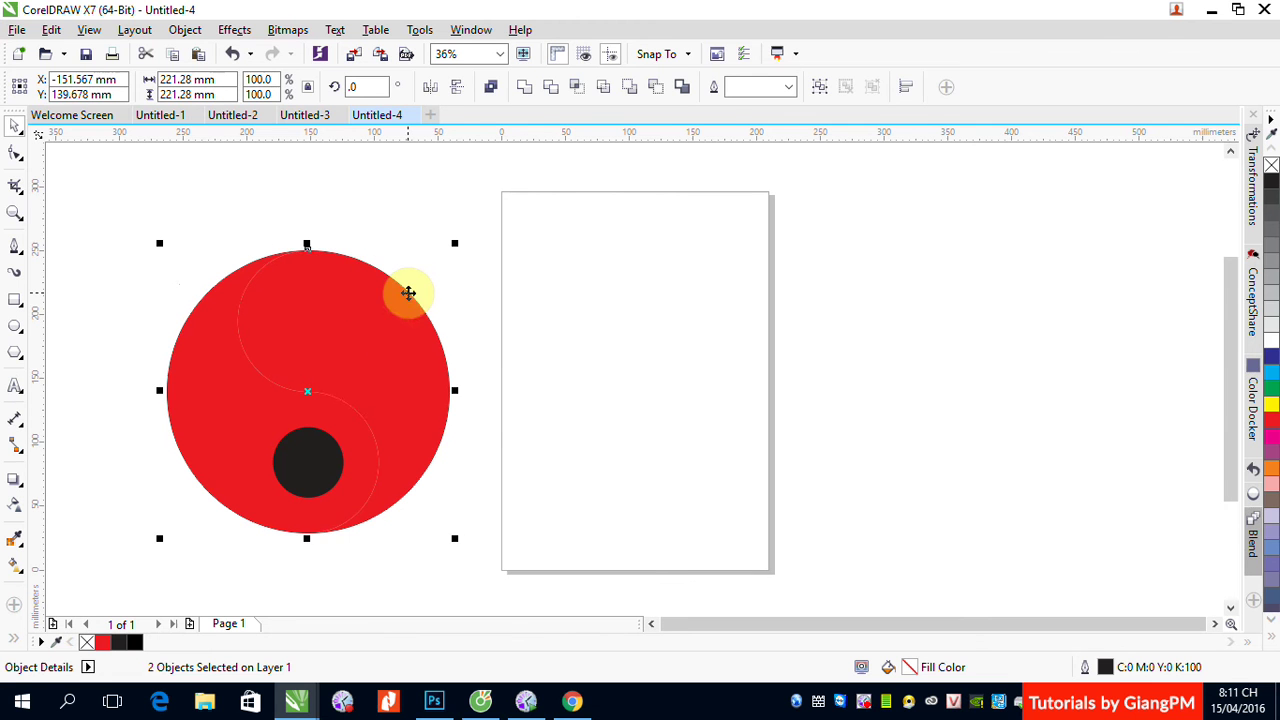
Fill the mirrored red teardrop with black and clear the selection.
click(577, 346)
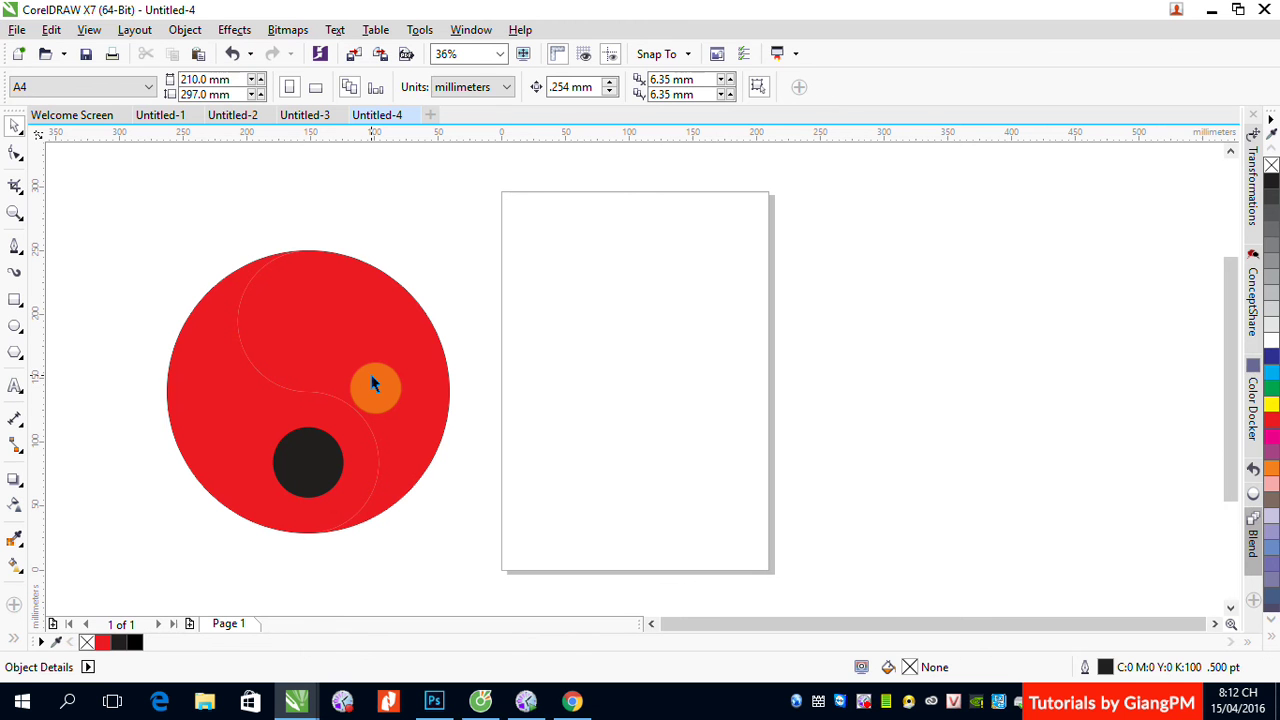
click(381, 371)
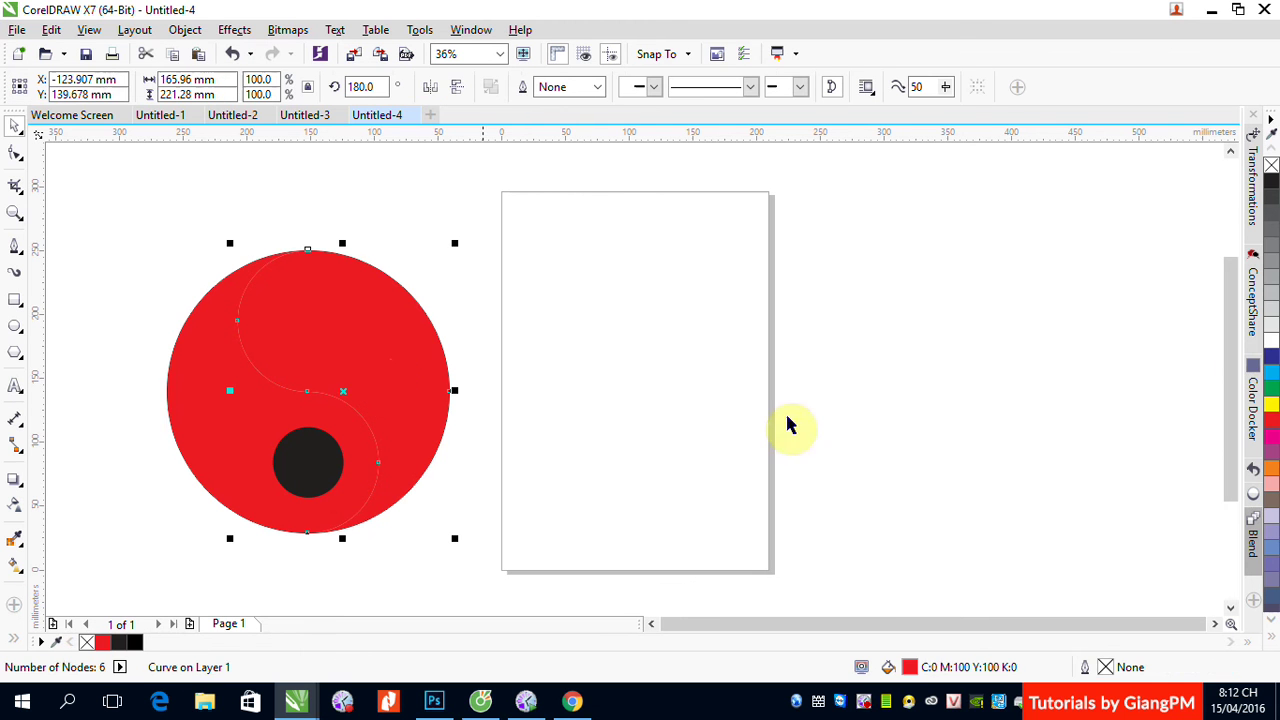
click(1271, 180)
click(762, 333)
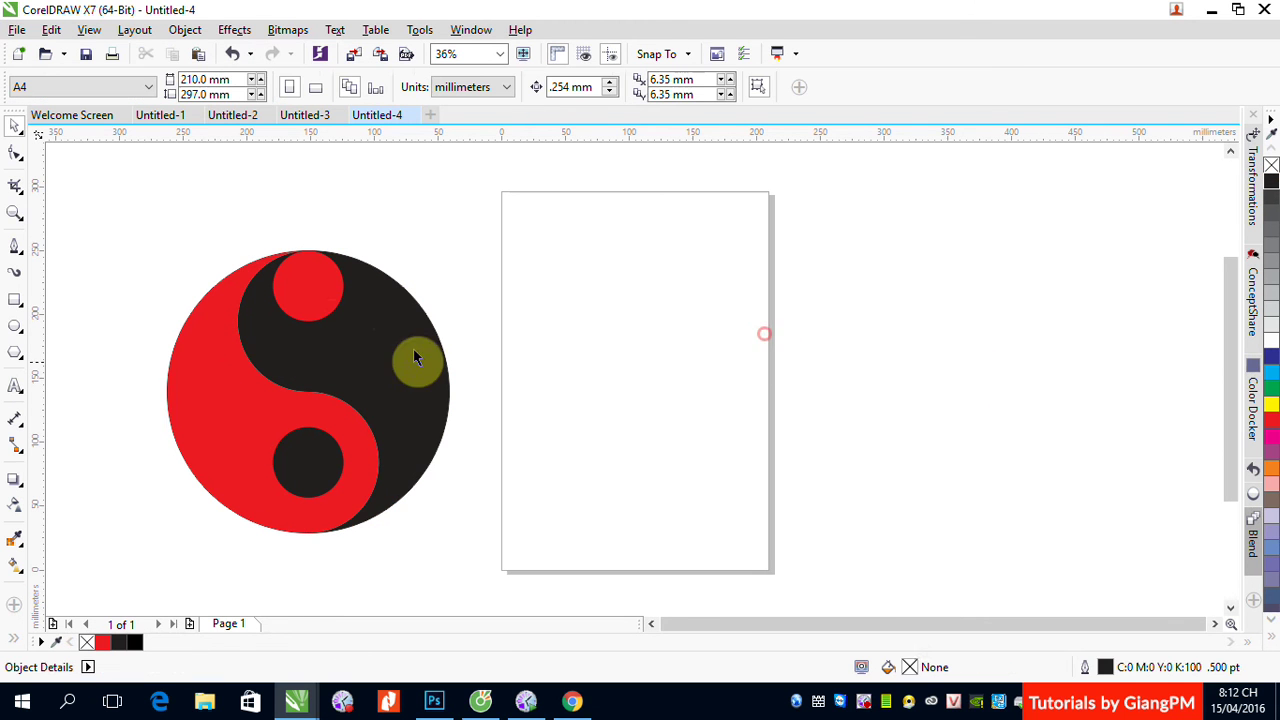
Move the upper small red circle down inside the black teardrop, and then out past the page's right side.
click(316, 306)
drag(313, 298, 313, 327)
click(673, 358)
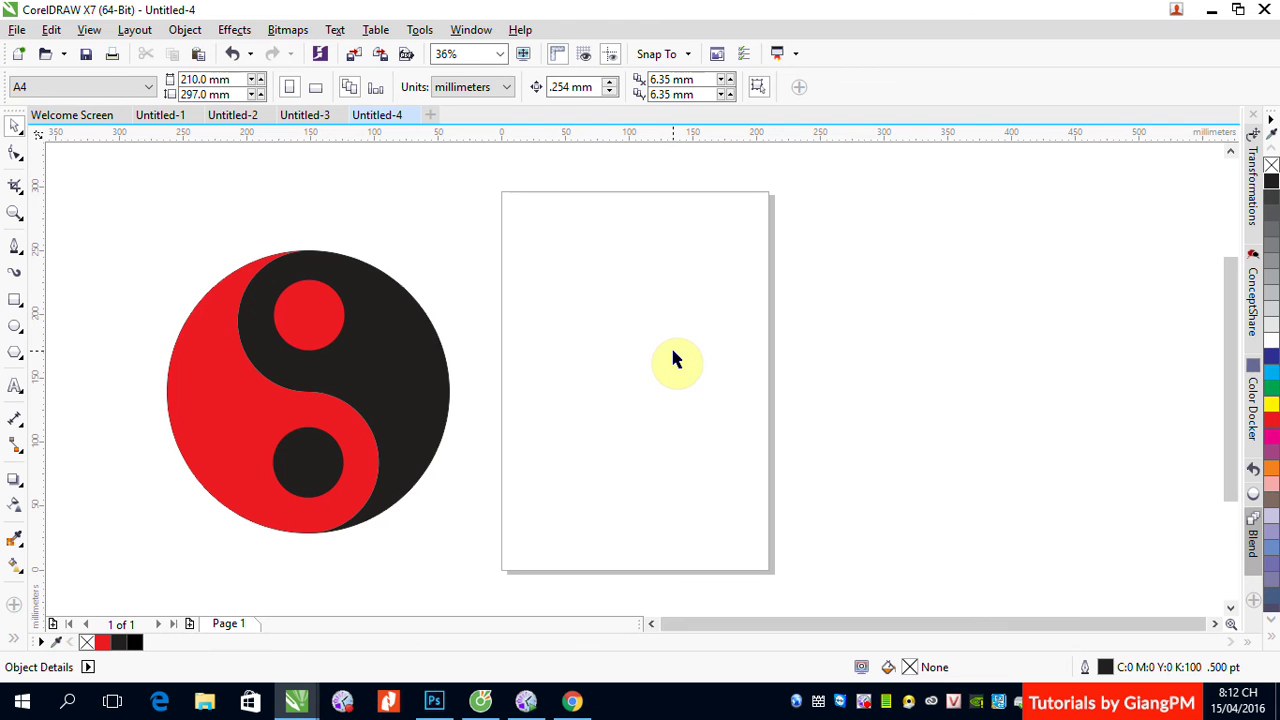
drag(365, 335, 1011, 351)
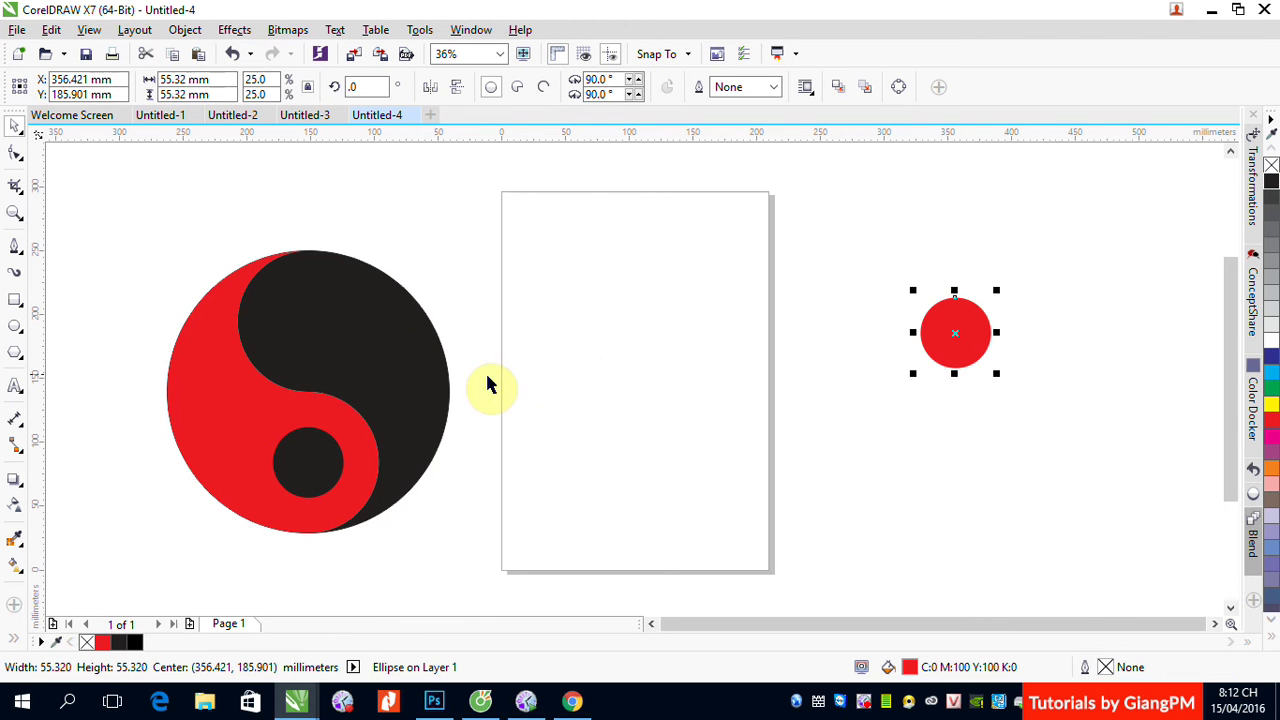
Undo the small circle moves and the black fill, and try moving the mirrored red teardrop away from the logo.
key(ctrl+z)
key(ctrl+z)
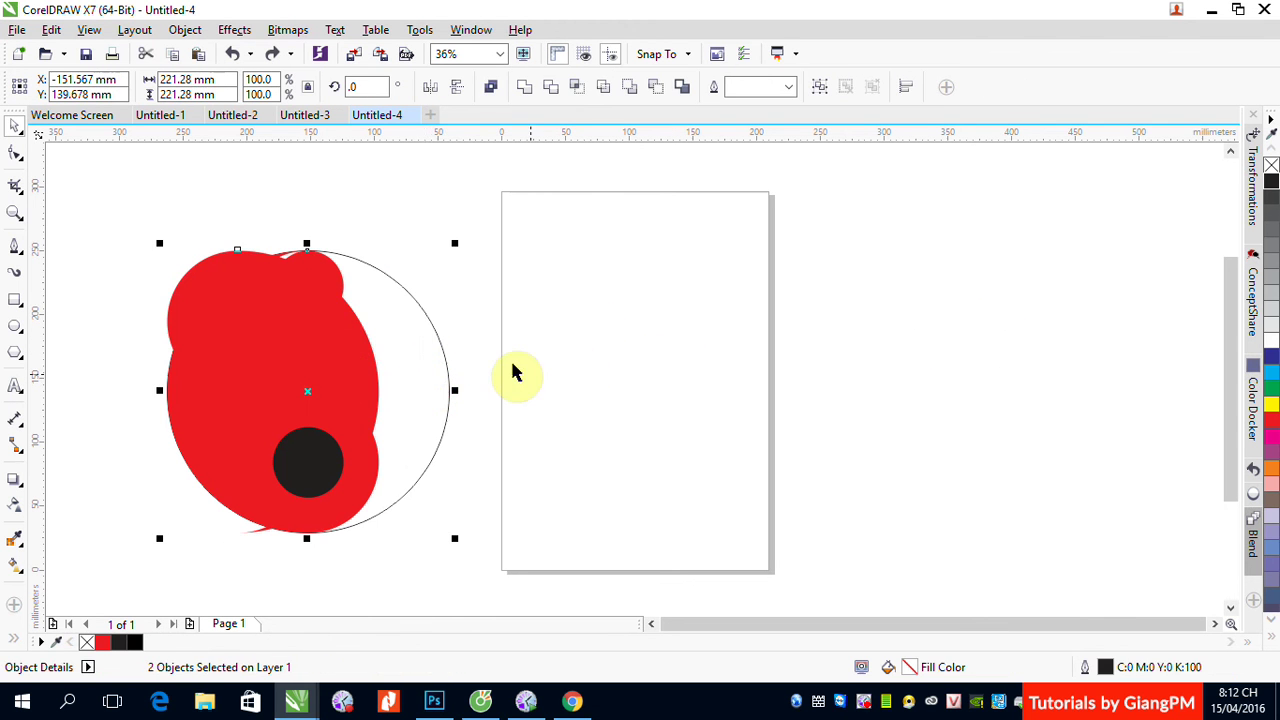
click(486, 243)
click(211, 297)
drag(211, 297, 768, 343)
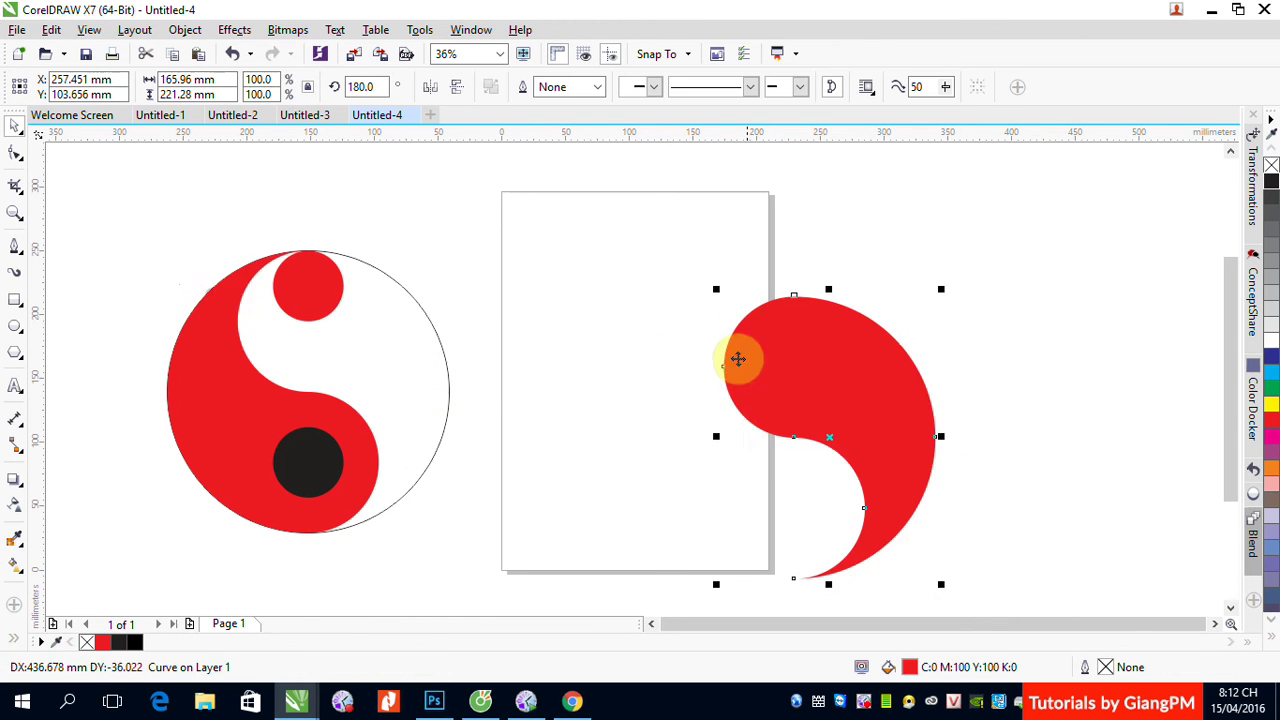
Undo the previous edits until the mirrored teardrop copy is removed, and clear the selection.
key(ctrl+z)
key(ctrl+z)
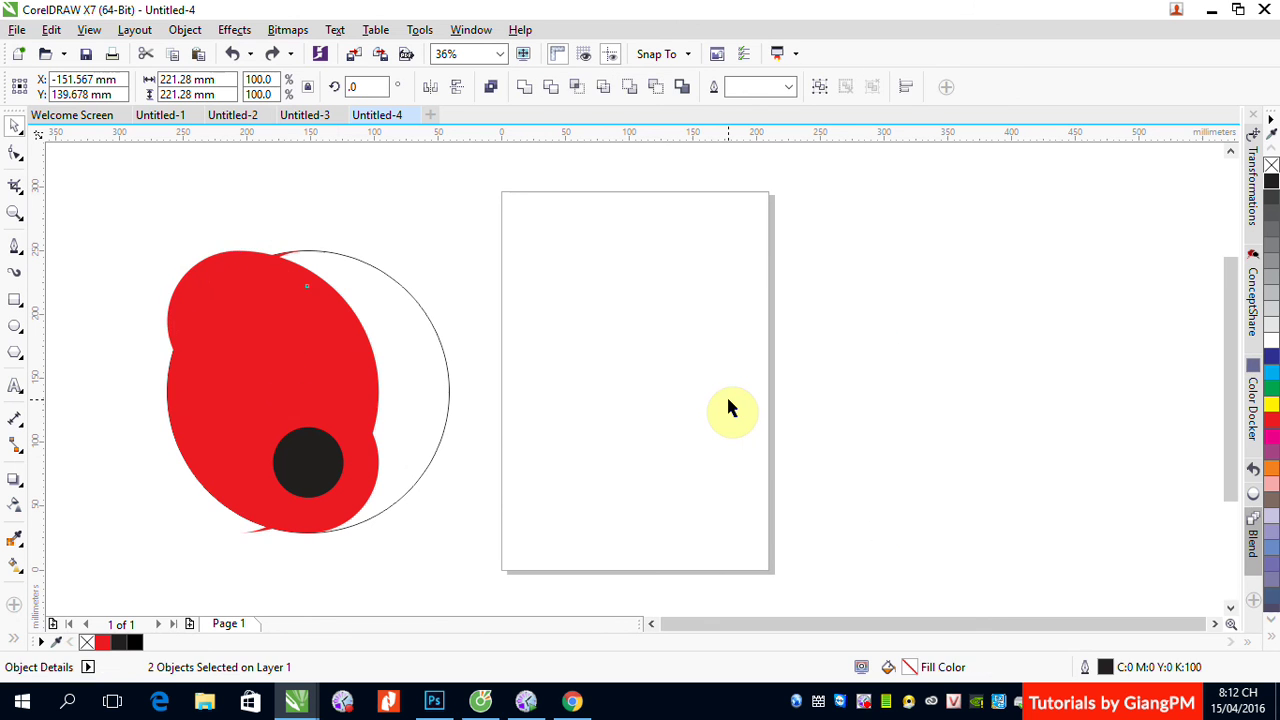
key(ctrl+shift+z)
click(100, 223)
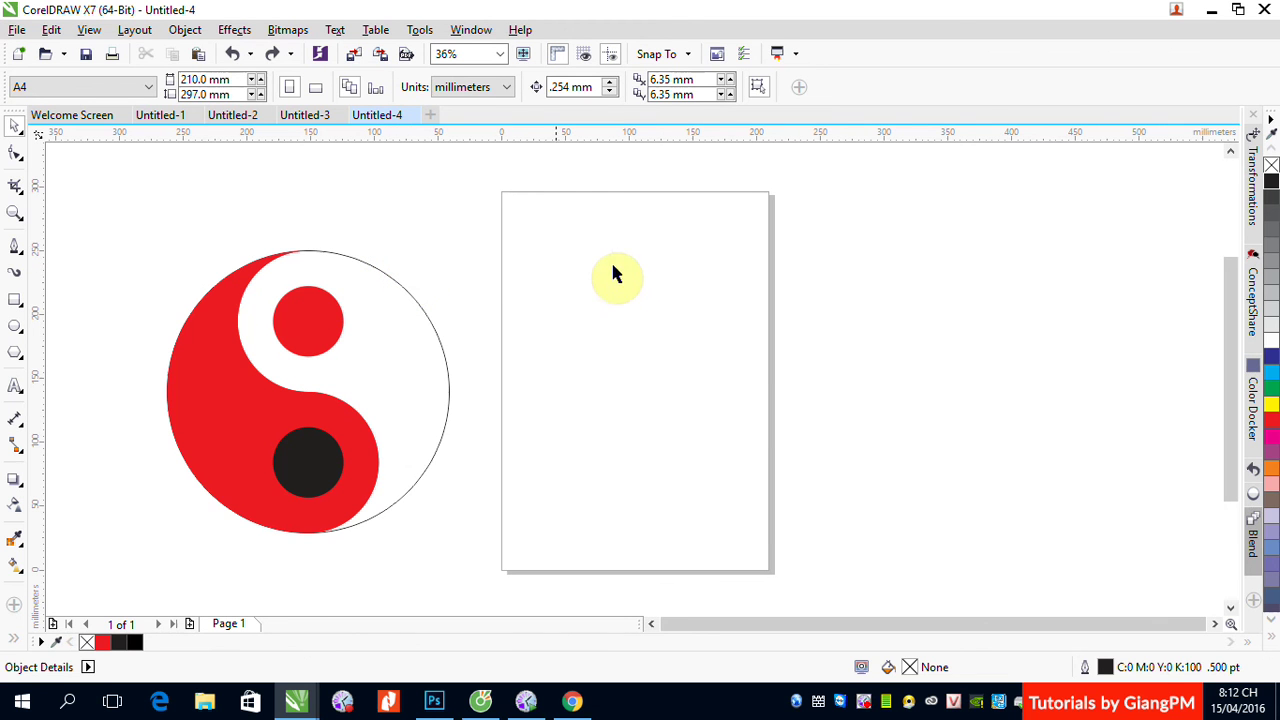
Open the Rotate settings of the object transformations.
click(1253, 168)
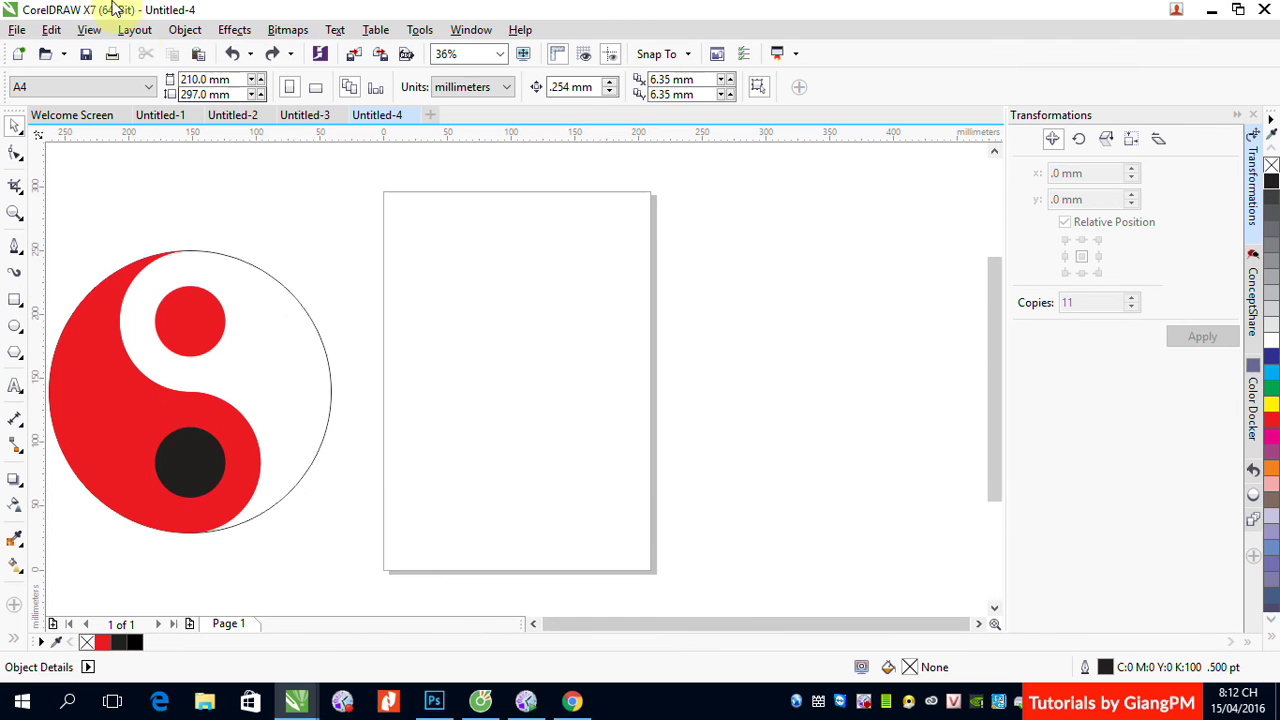
click(185, 30)
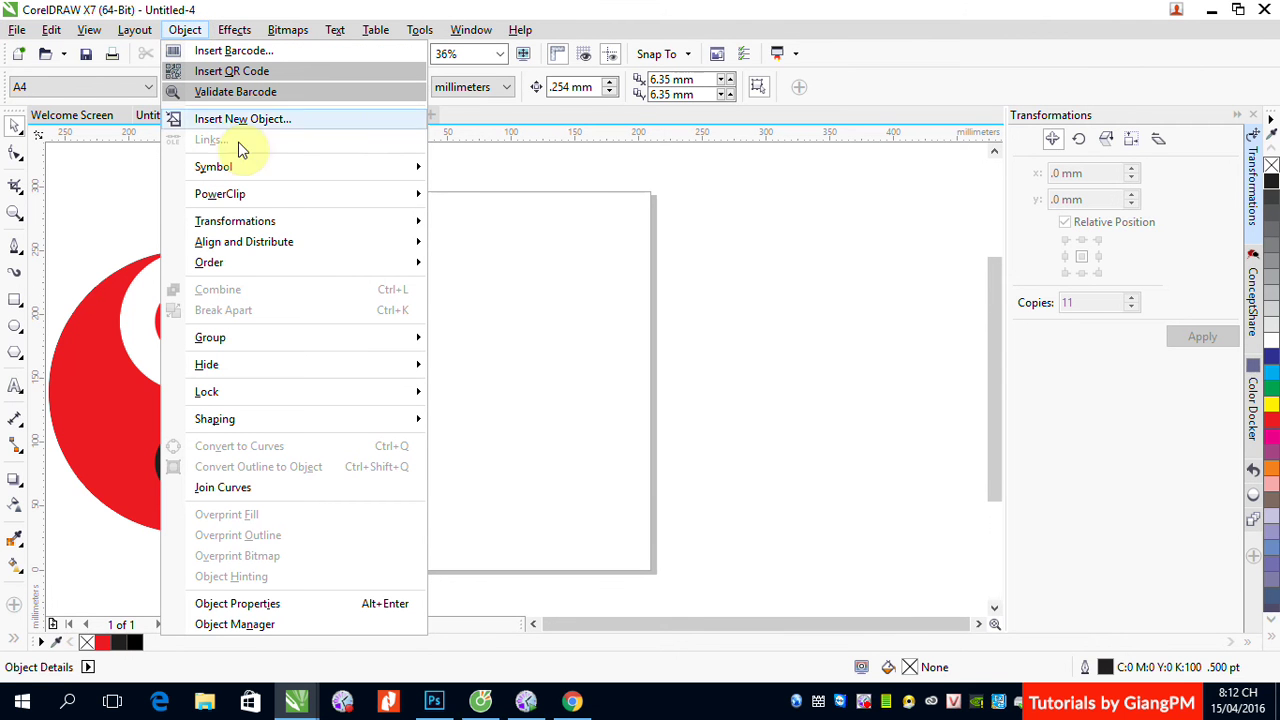
mouse_move(262, 230)
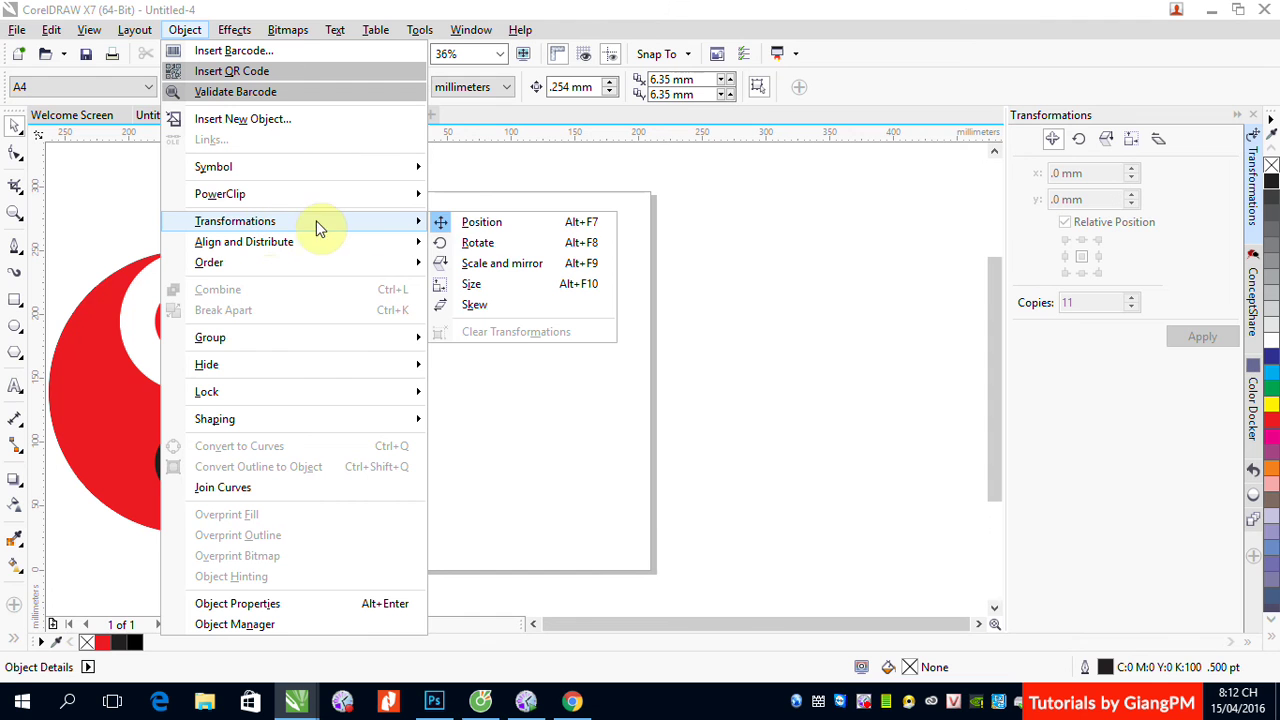
click(485, 250)
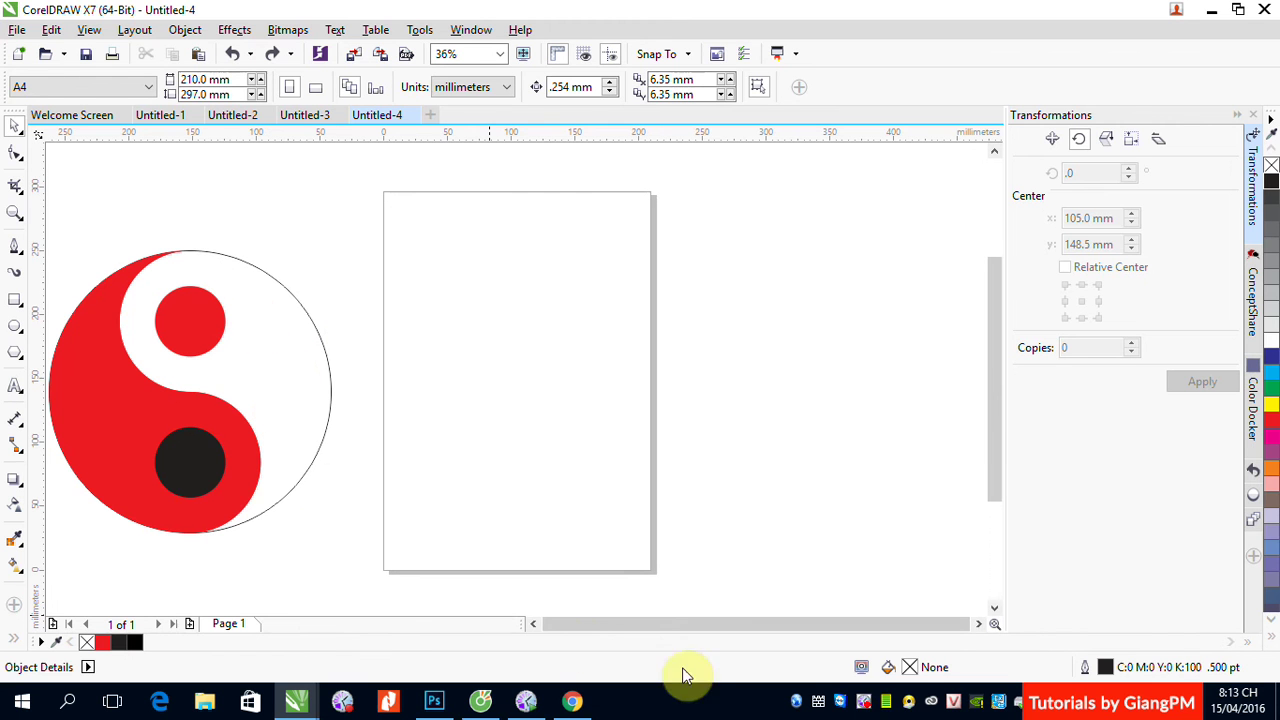
Select the red teardrop together with the large circle and create 1 copy rotated by 180 degrees about their shared centre.
click(534, 624)
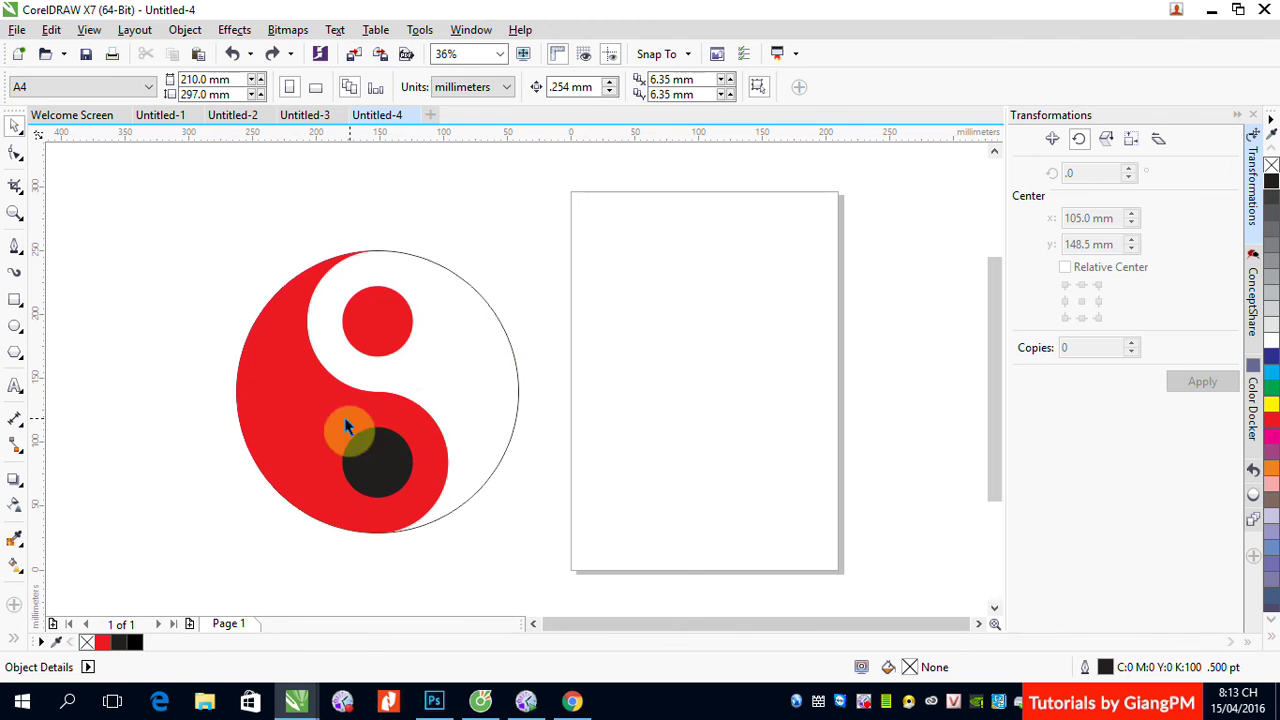
click(295, 402)
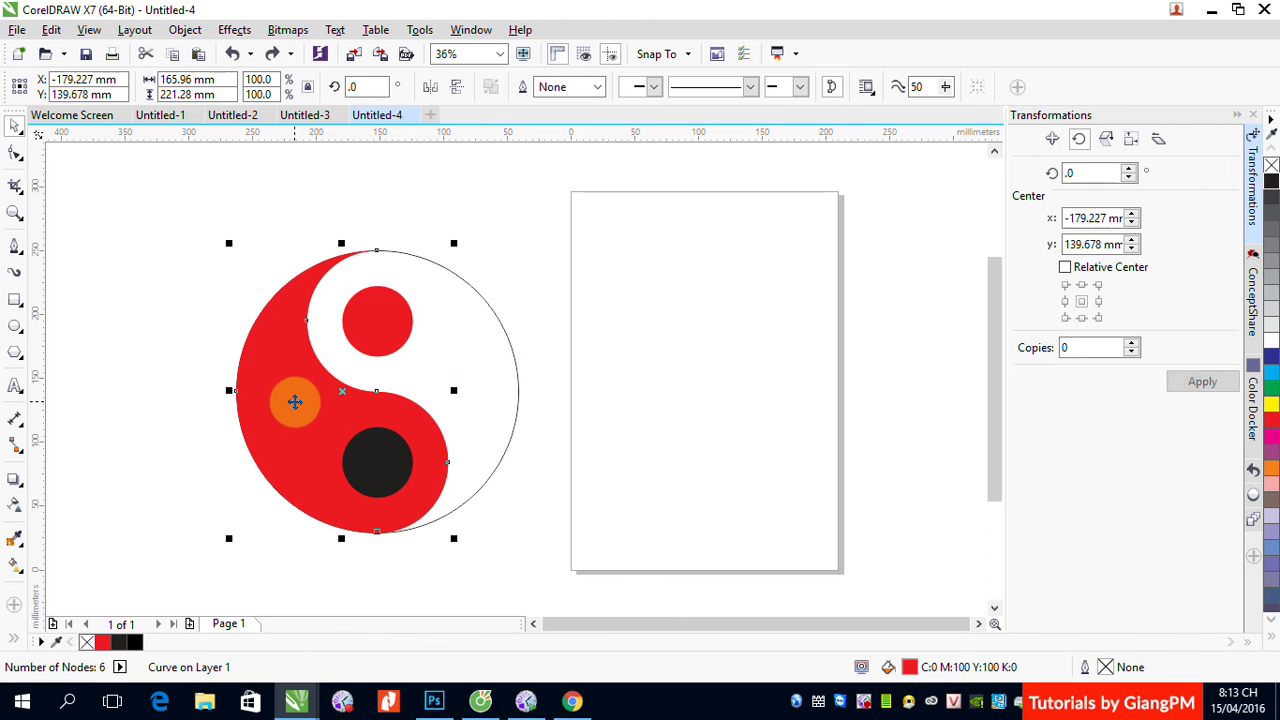
shift+click(504, 331)
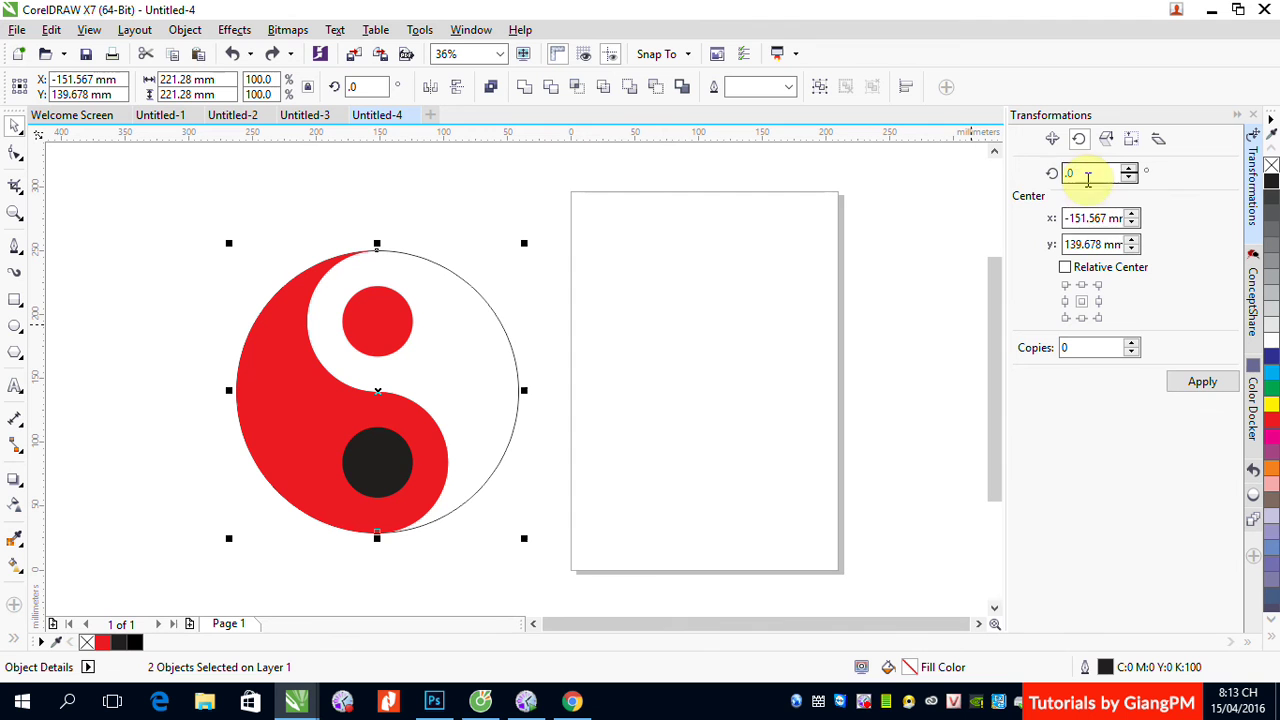
drag(1090, 172, 1046, 173)
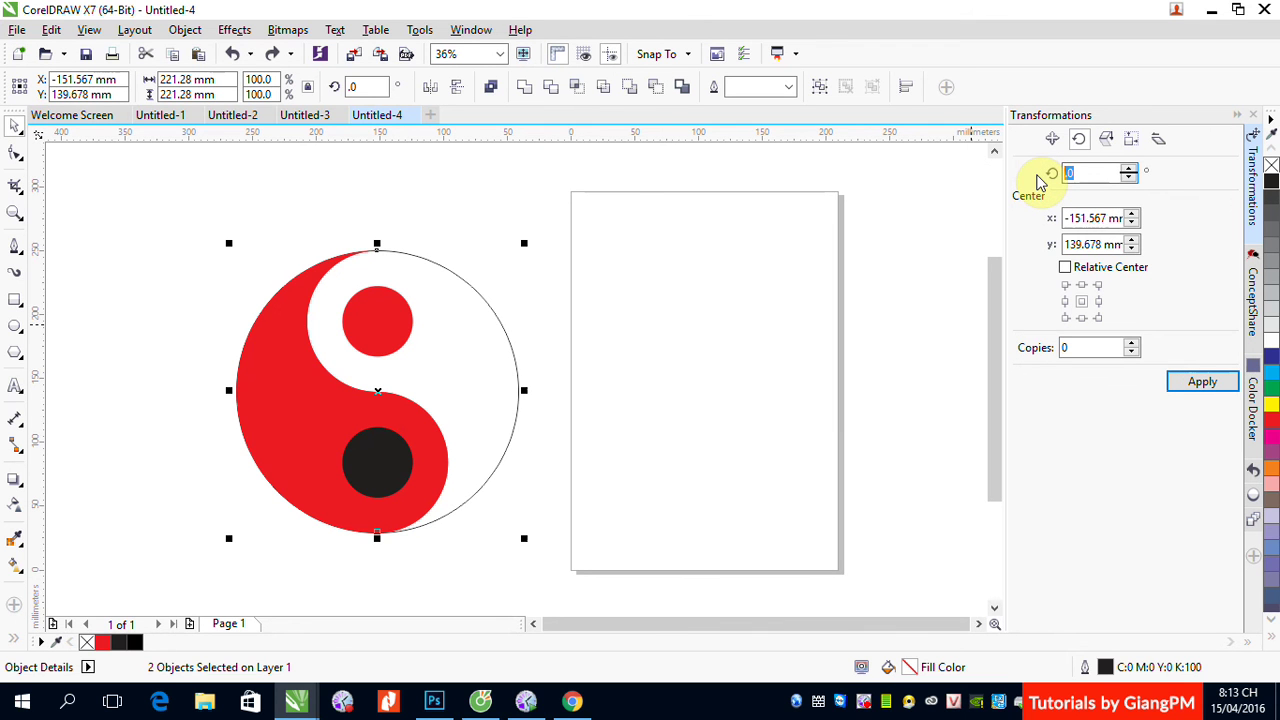
text(180)
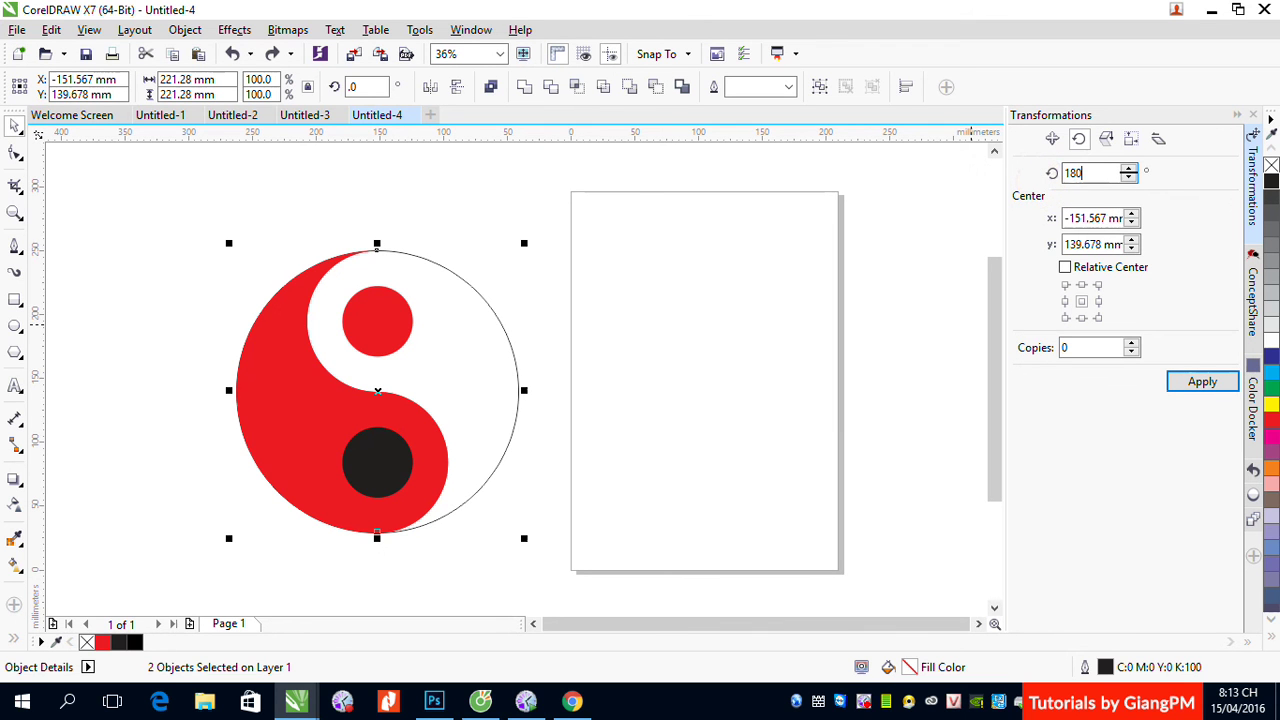
double_click(1065, 347)
text(1)
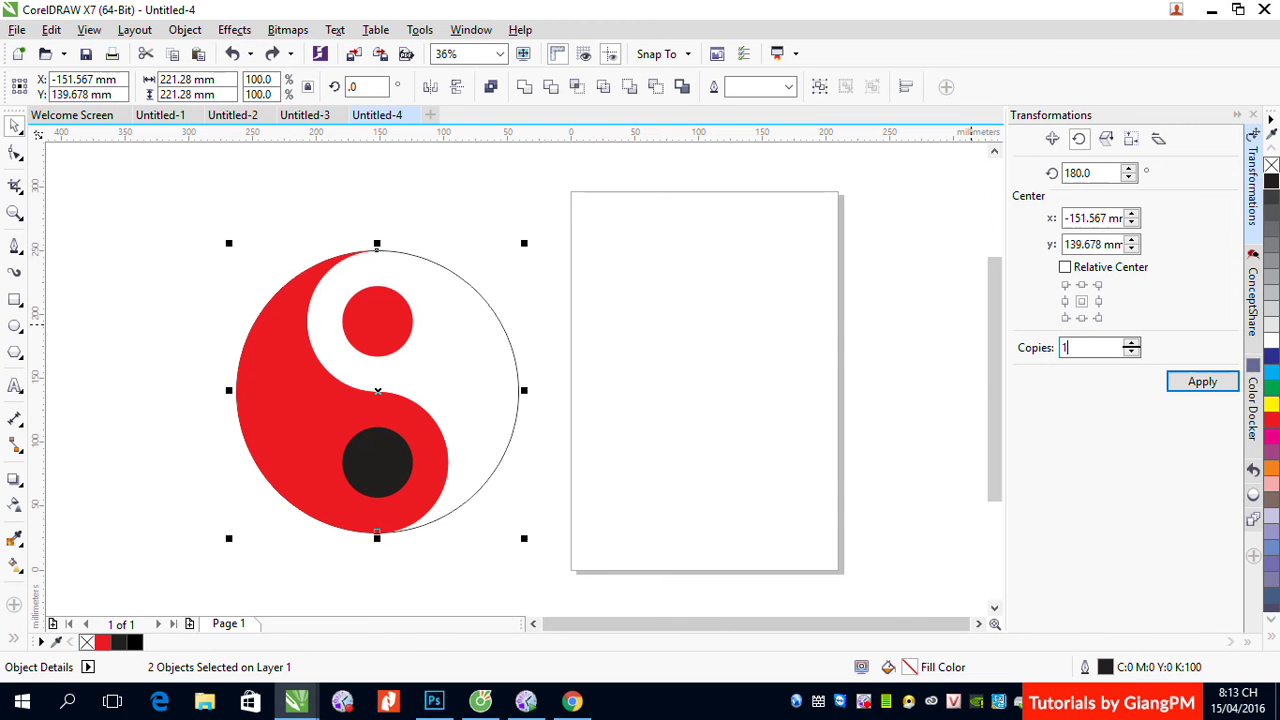
click(1195, 384)
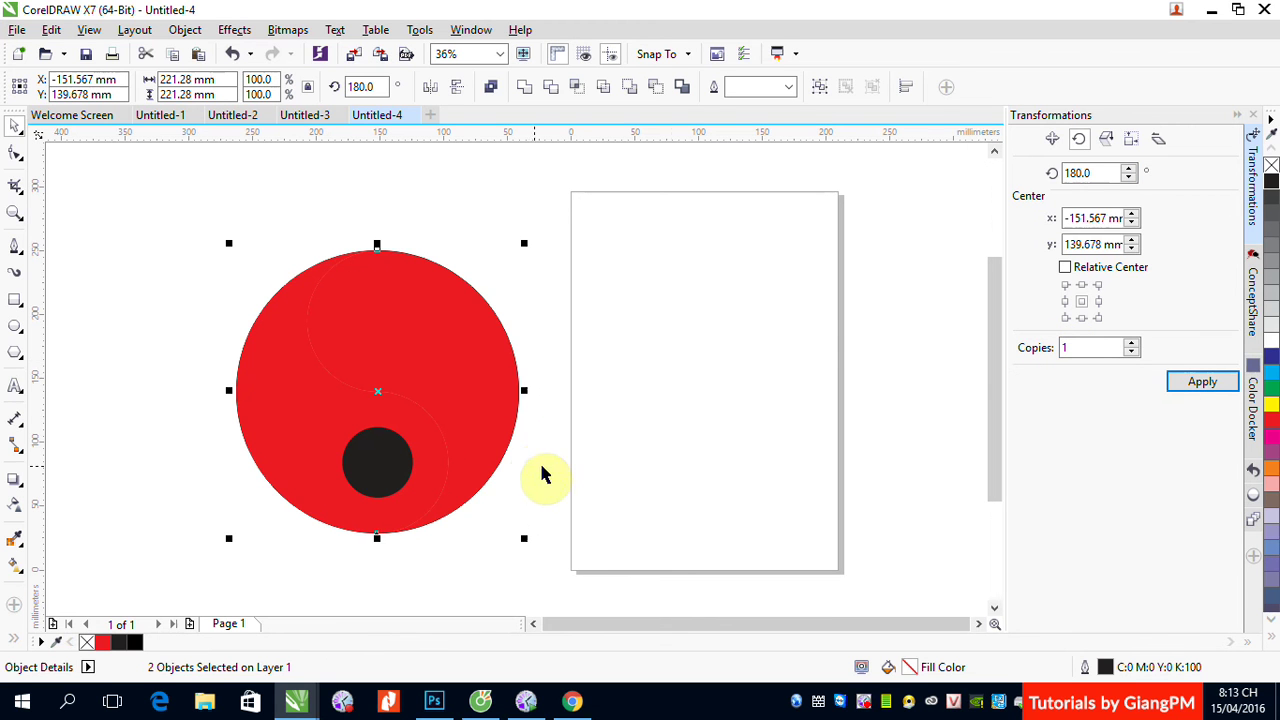
click(672, 486)
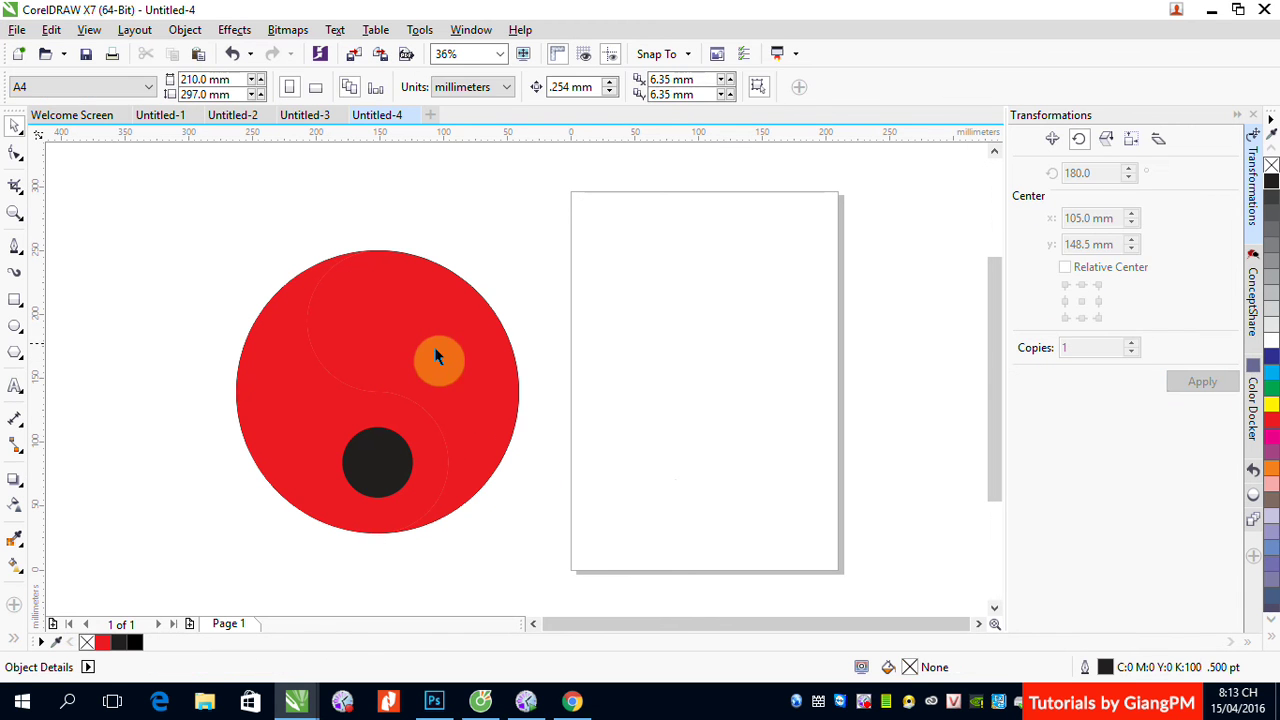
Fill the rotated teardrop copy with black and clear the selection.
click(437, 360)
click(1271, 183)
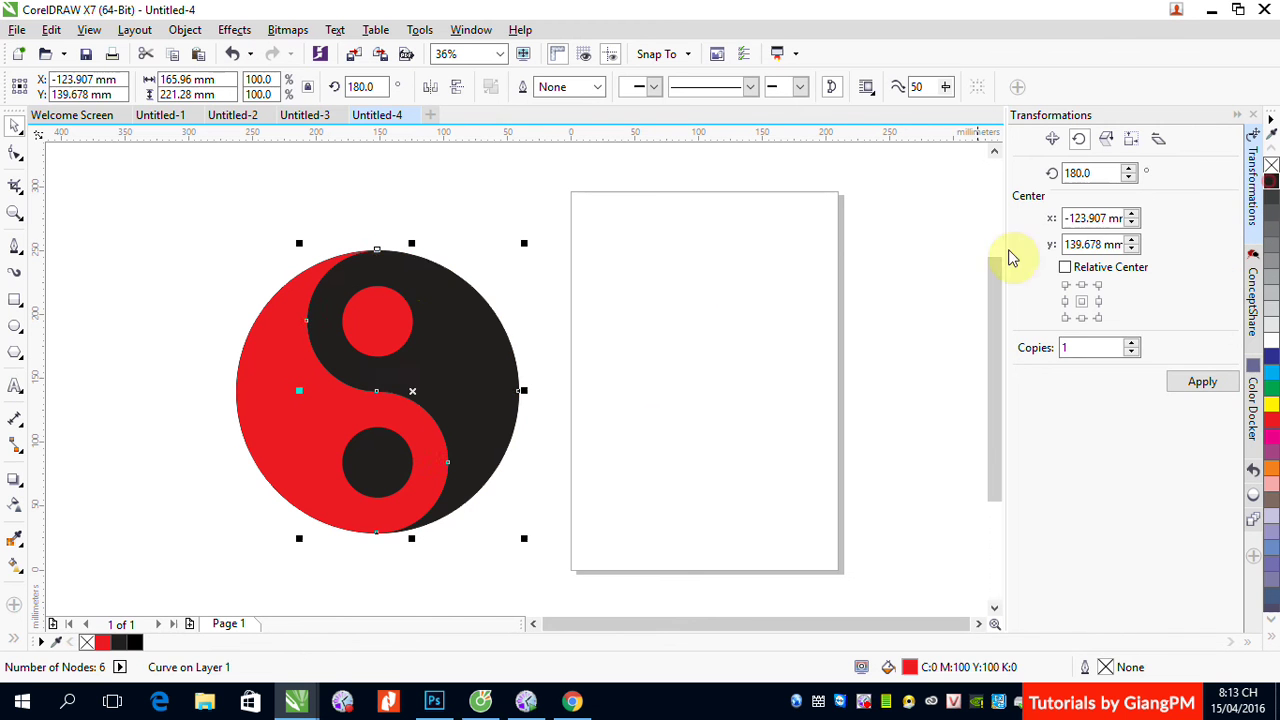
click(728, 276)
mouse_move(427, 266)
mouse_down()
mouse_move(437, 251)
mouse_move(428, 280)
mouse_move(400, 298)
mouse_move(383, 291)
mouse_move(430, 276)
mouse_up()
click(714, 279)
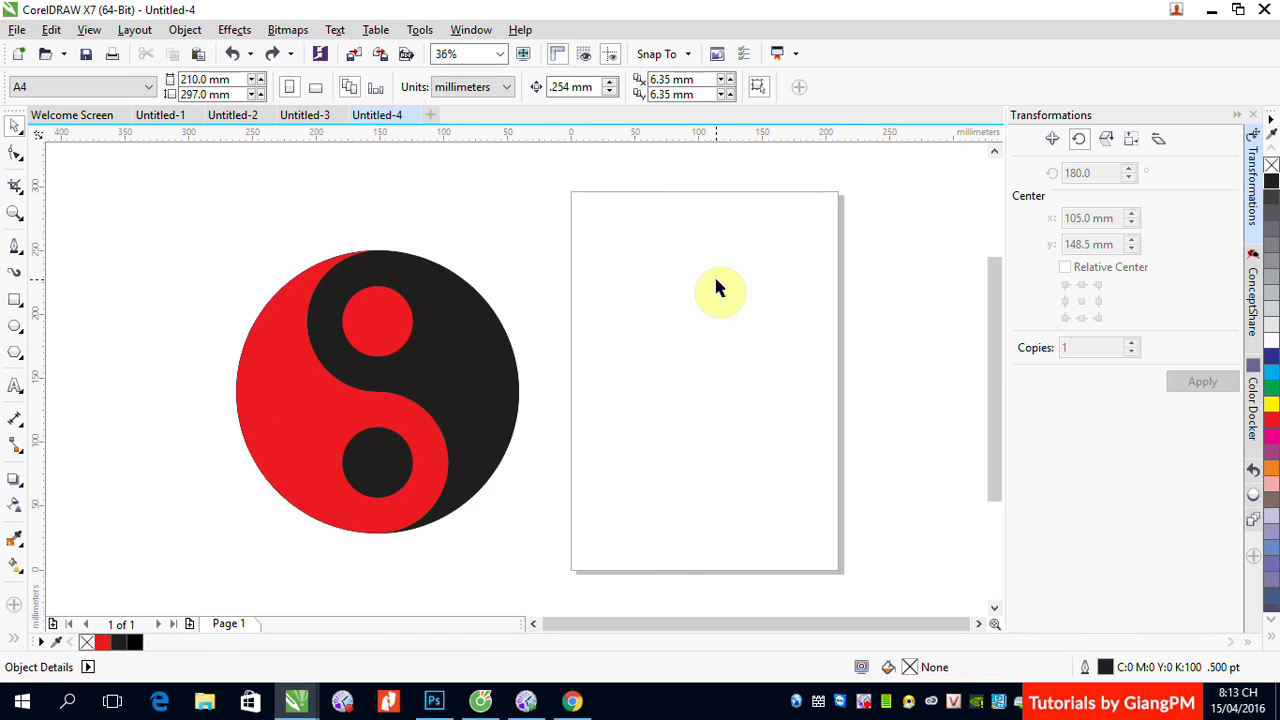
Remove the thin black outline around the large circle and clear the selection.
click(493, 330)
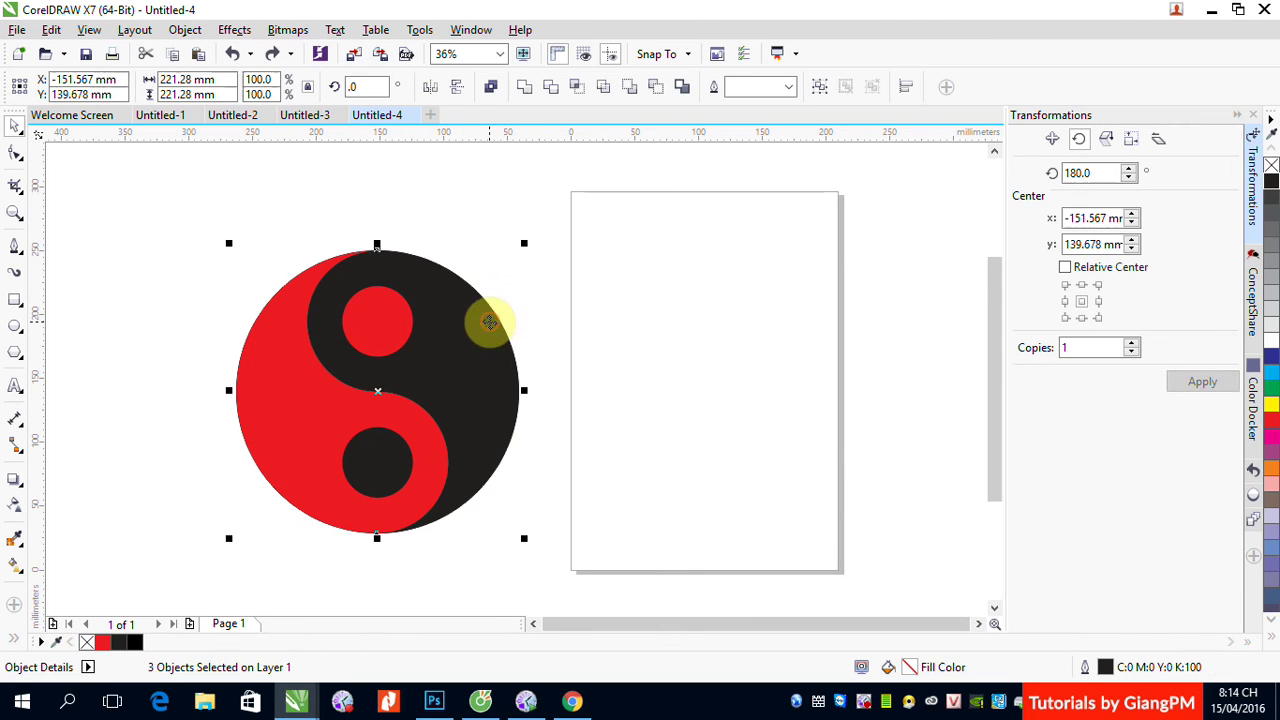
shift+click(450, 354)
key(Escape)
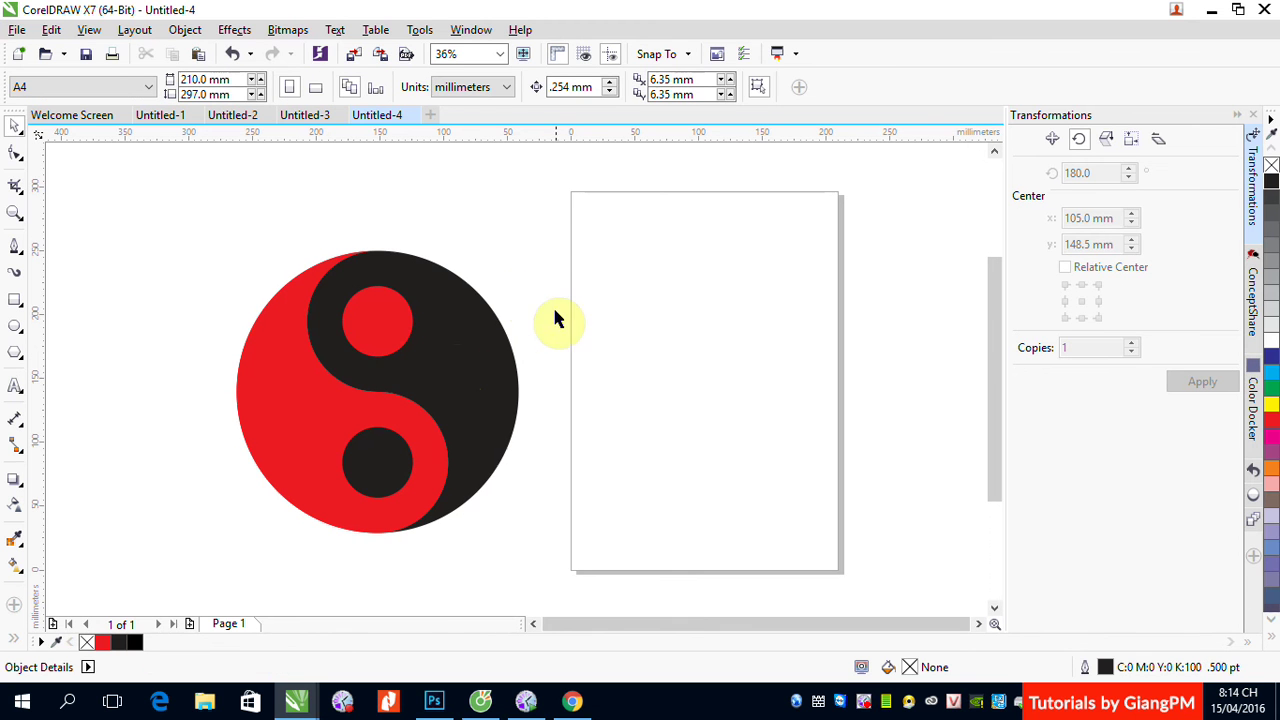
Group all the objects of the yin-yang logo and collapse the transformation settings.
drag(147, 243, 660, 590)
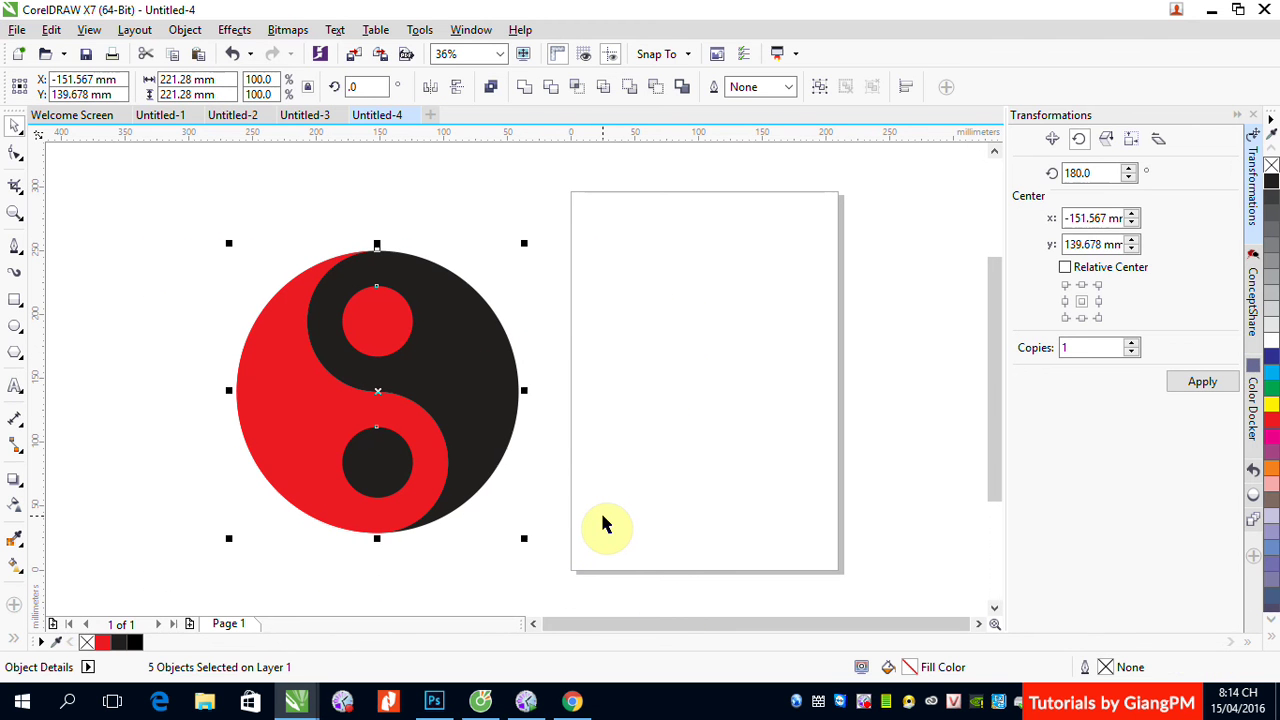
click(820, 89)
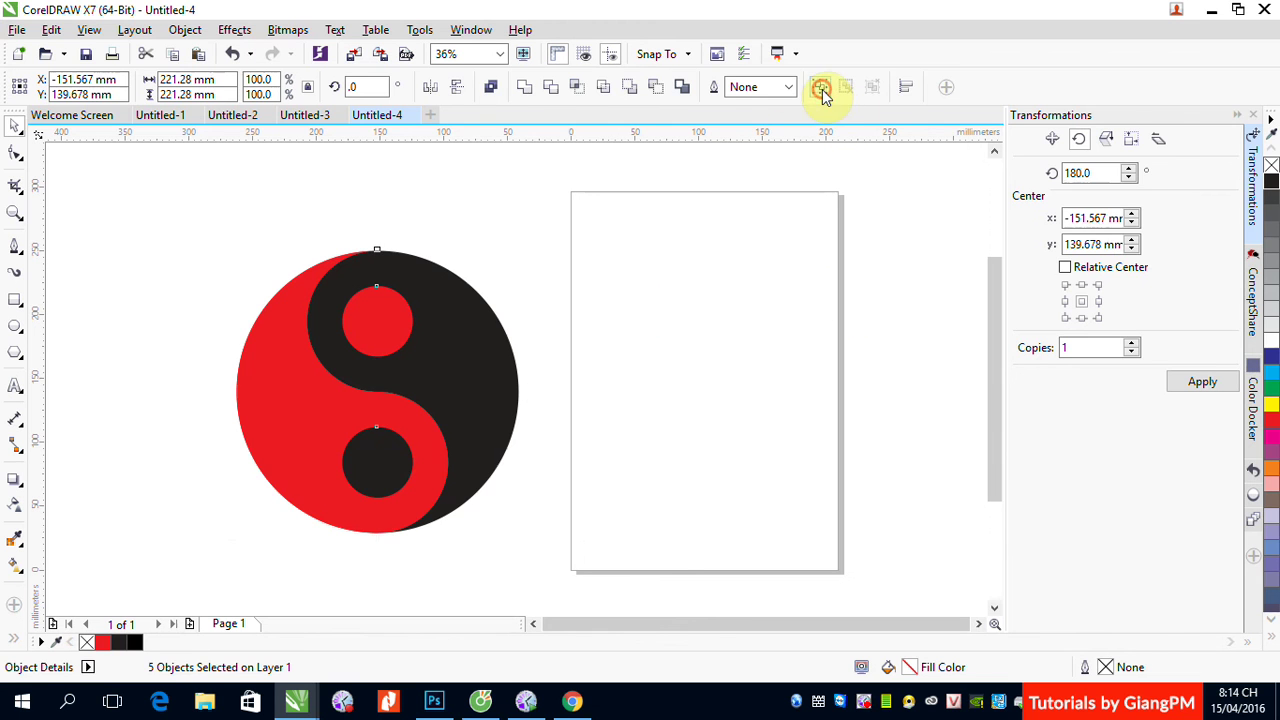
click(1237, 115)
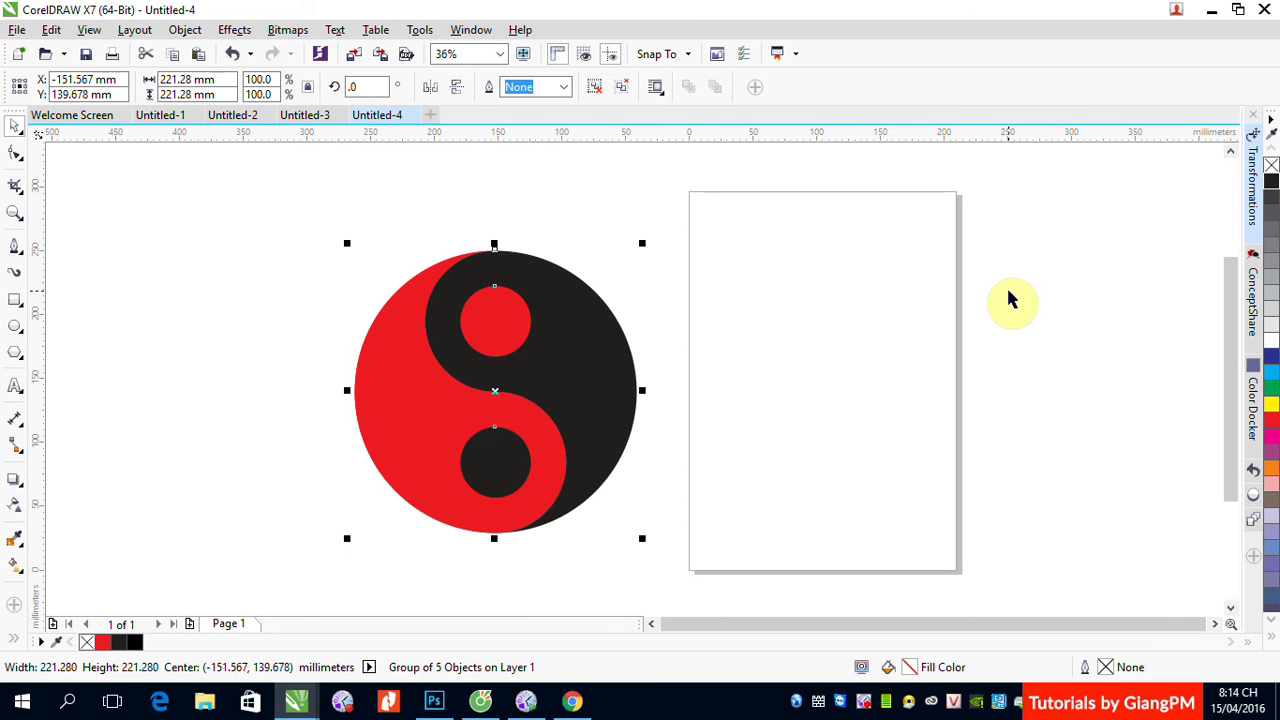
click(862, 702)
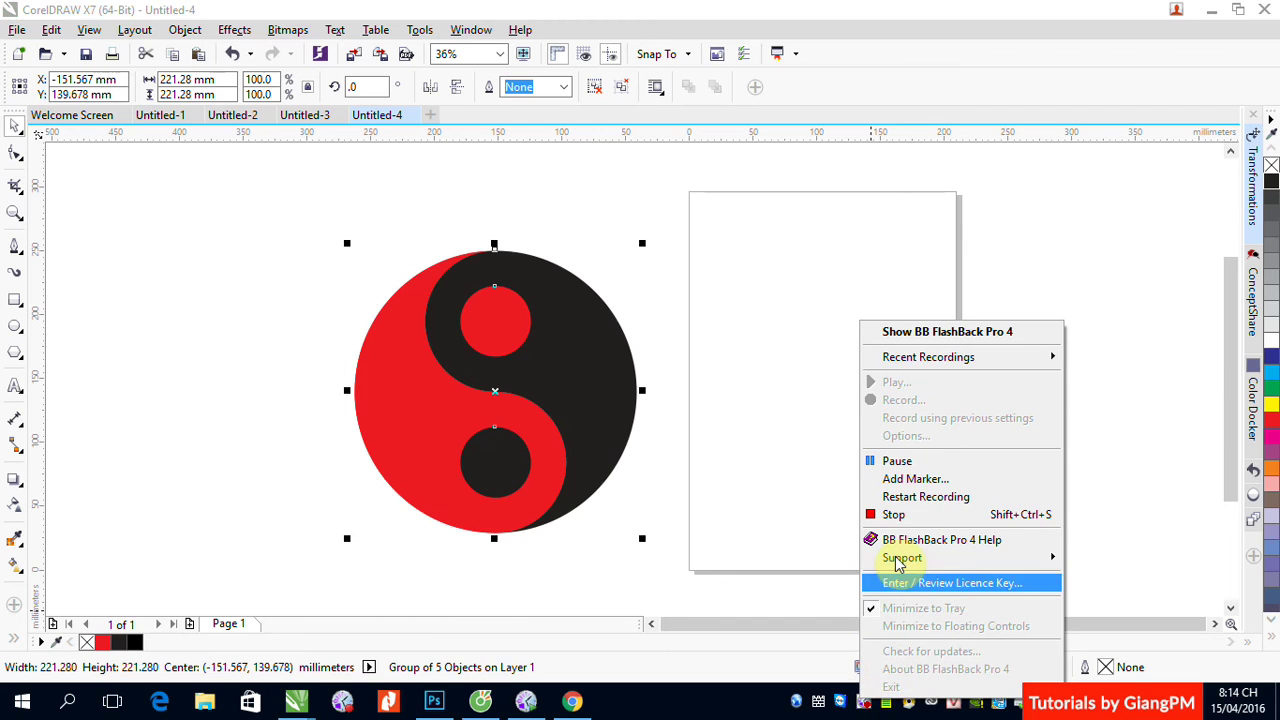